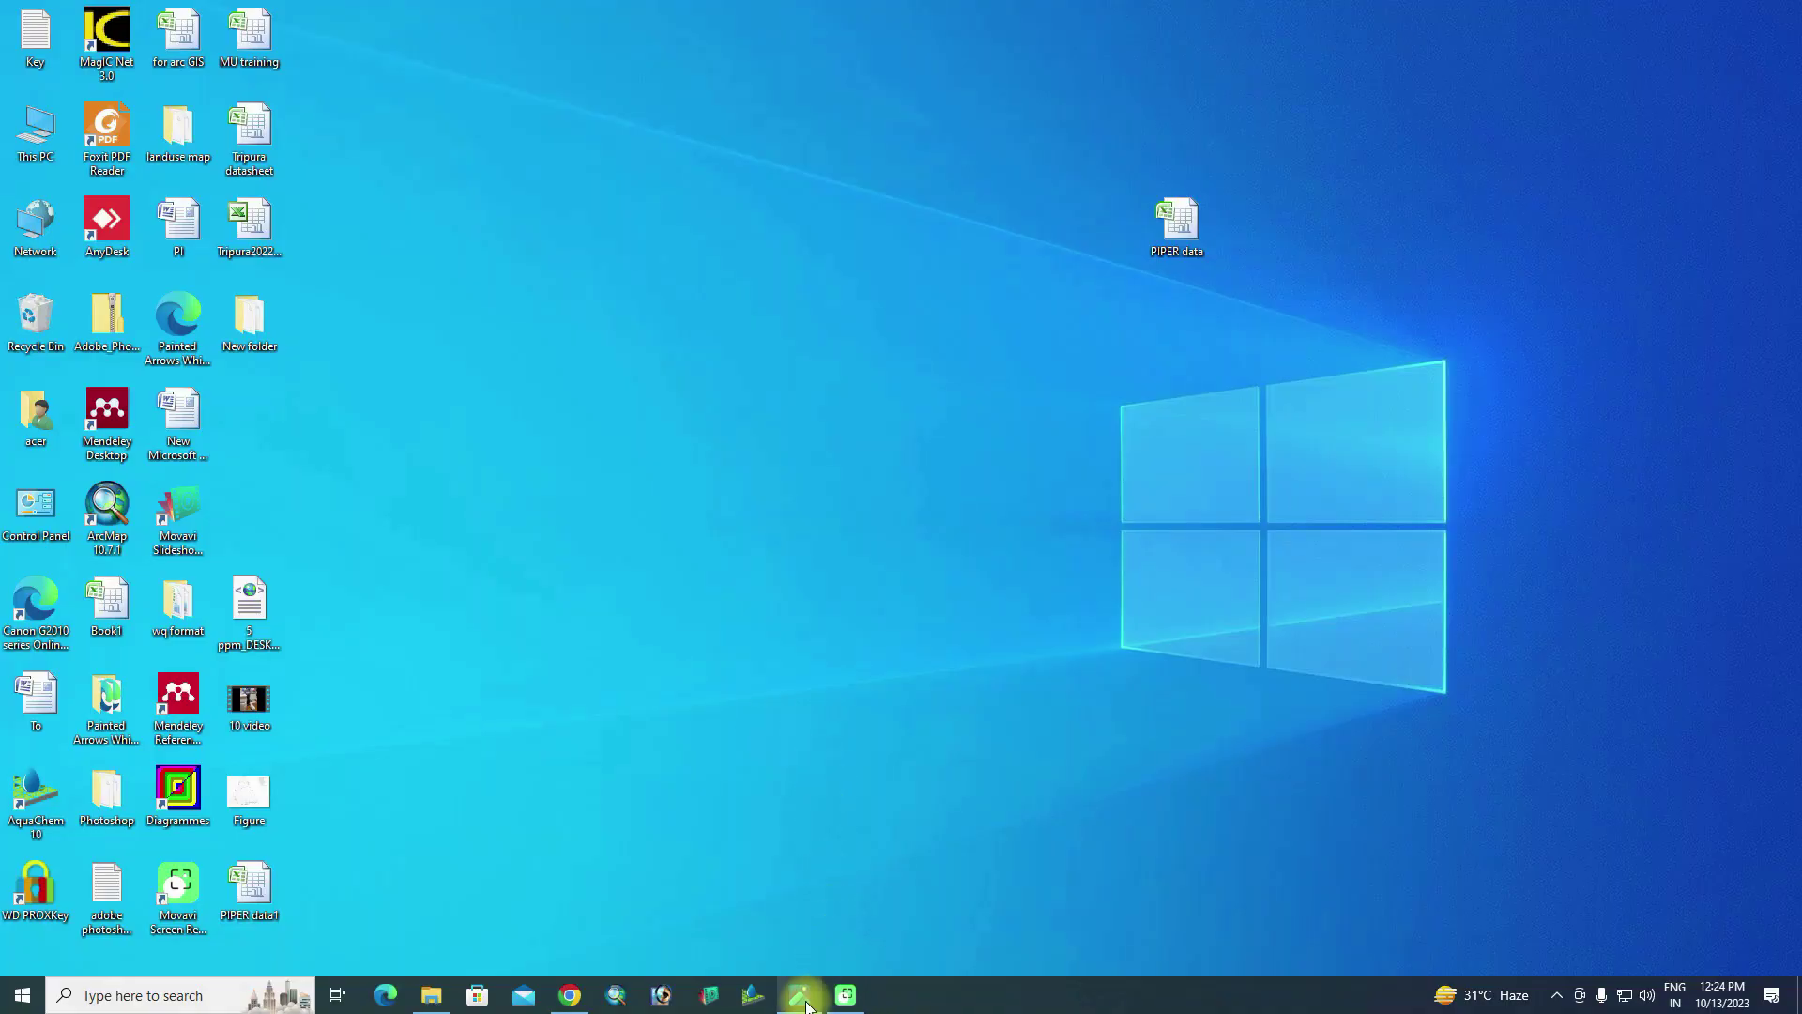
{"action": "left_click", "coordinate": [800, 997]}
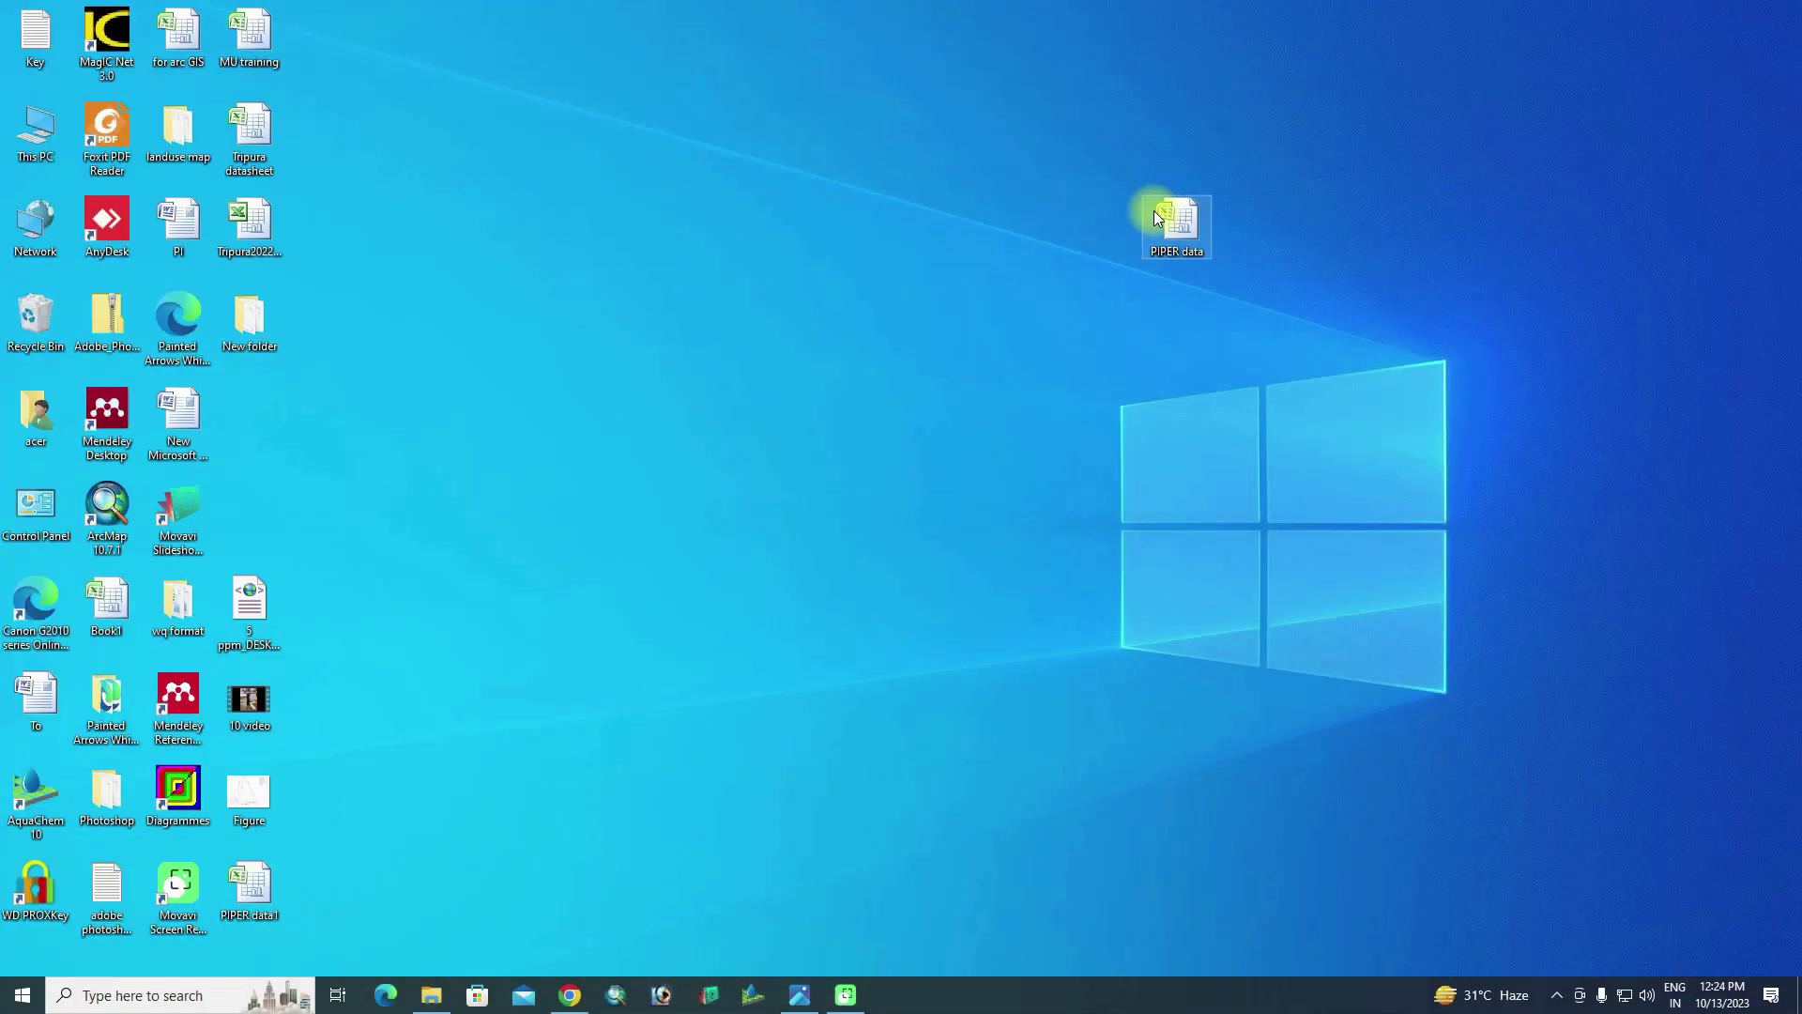
Open the PIPER data workbook from the desktop and fit the State, Location and District columns to their contents
{"action": "double_click", "coordinate": [1174, 217]}
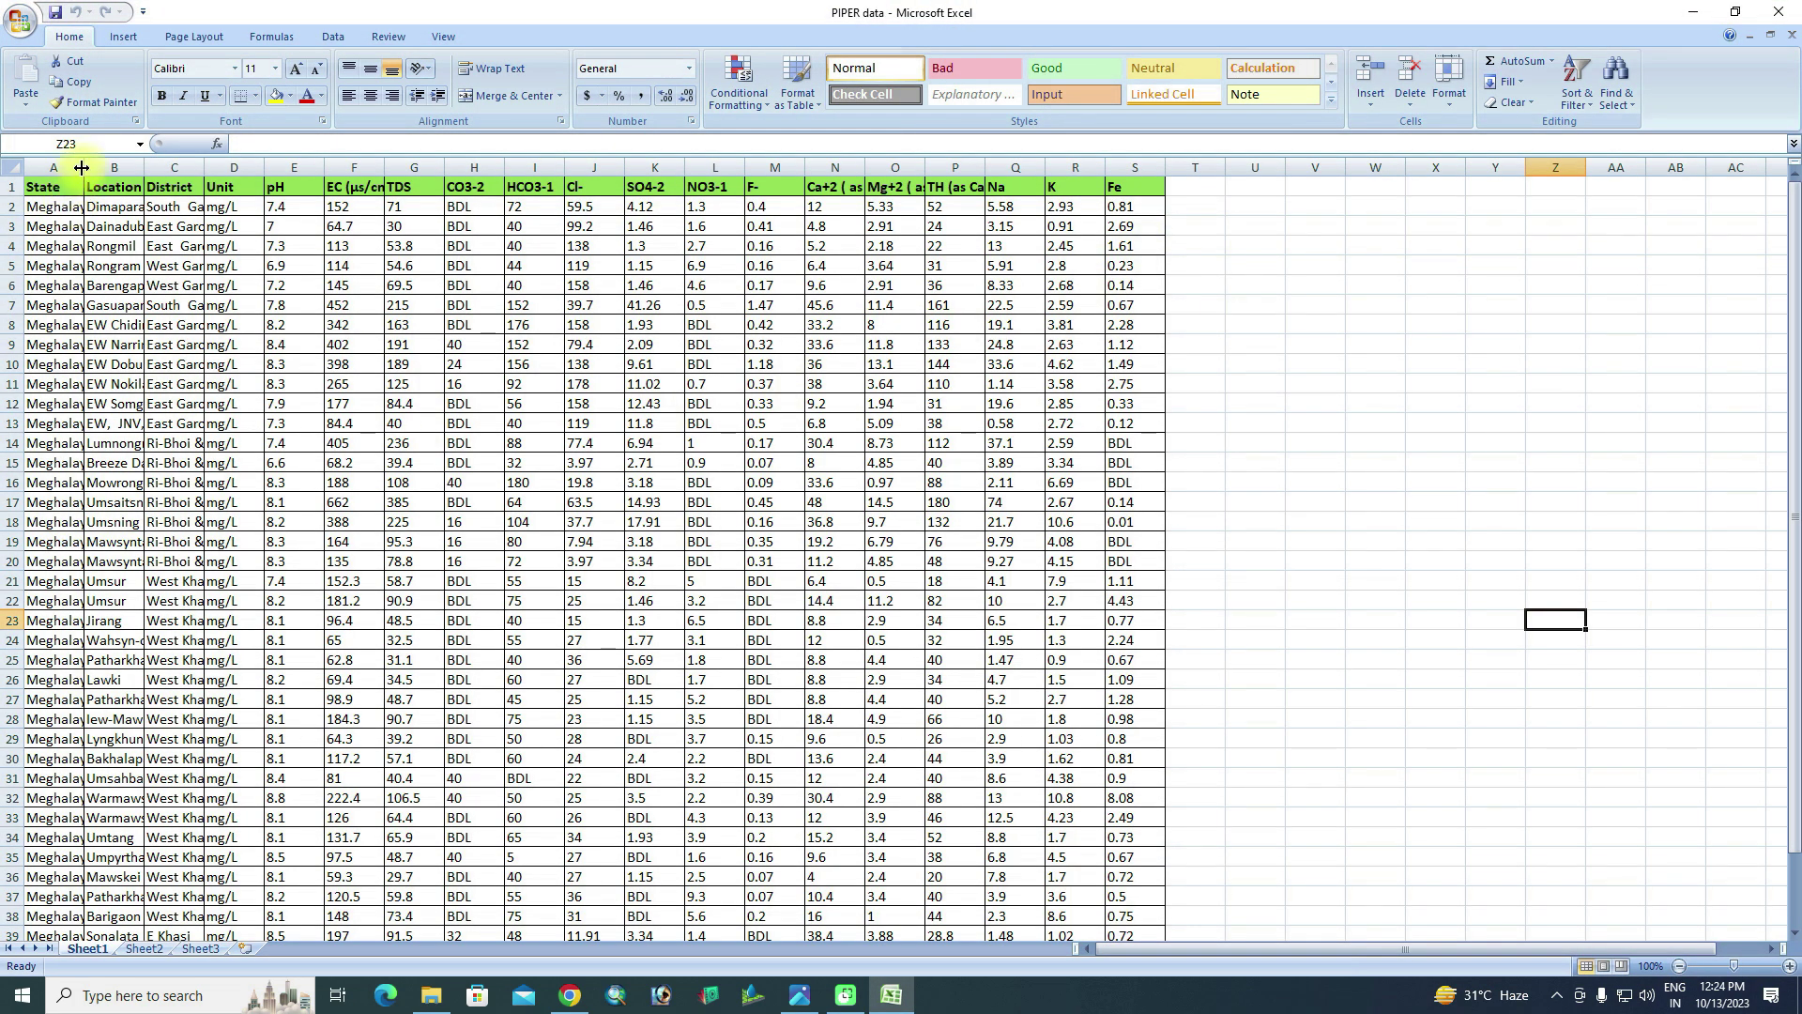
{"action": "double_click", "coordinate": [82, 167]}
{"action": "double_click", "coordinate": [156, 167]}
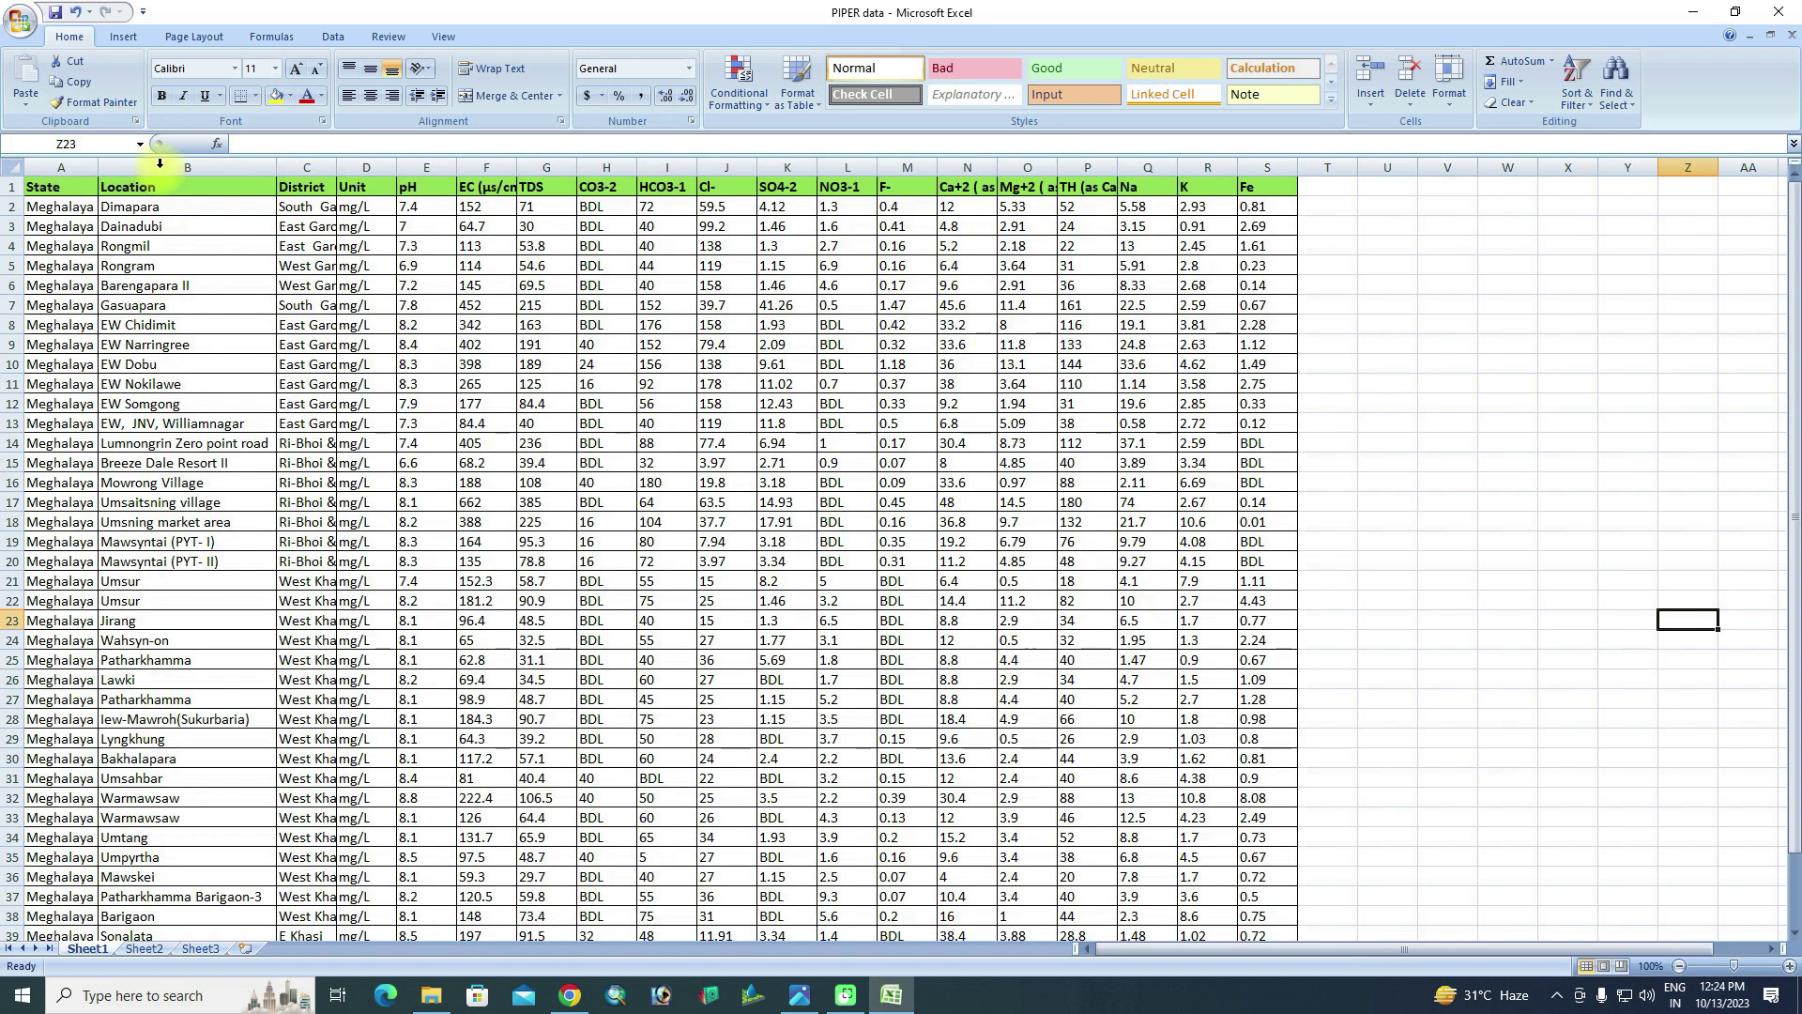
{"action": "double_click", "coordinate": [336, 165]}
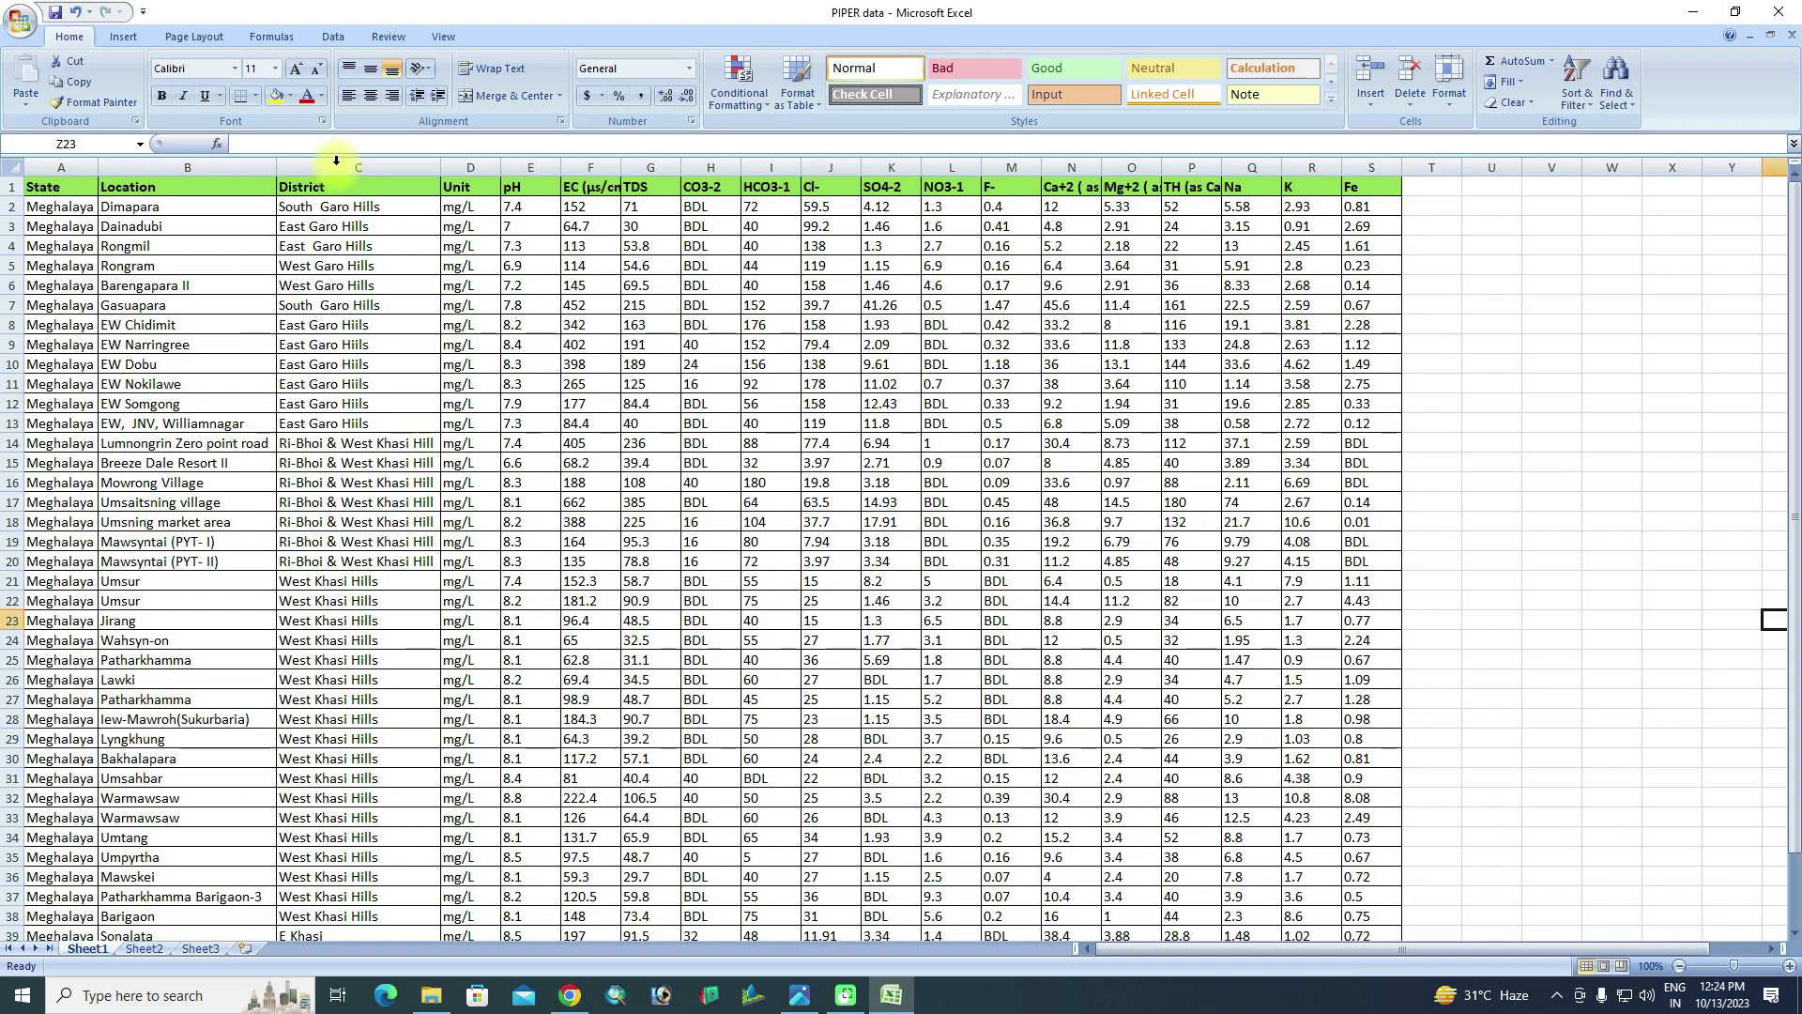
Review the Location, District and Unit columns of the water quality data and close the workbook
{"action": "left_click", "coordinate": [139, 166]}
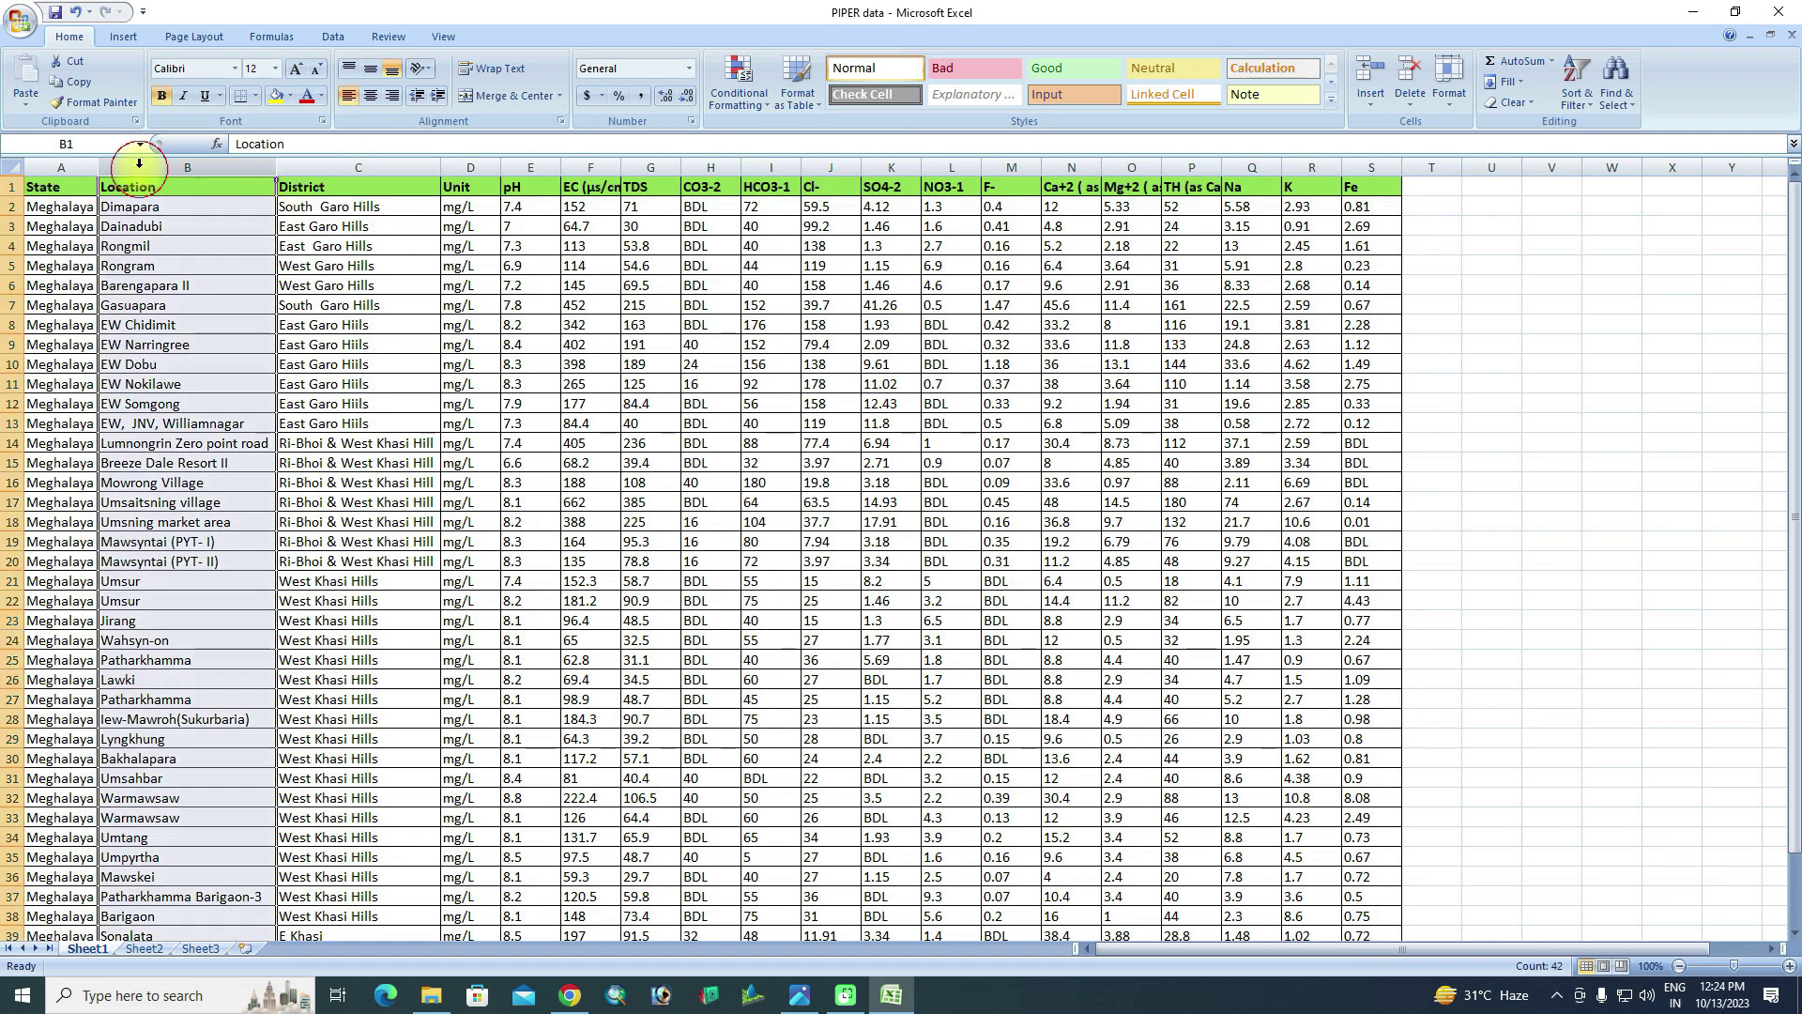
{"action": "left_click", "coordinate": [325, 165]}
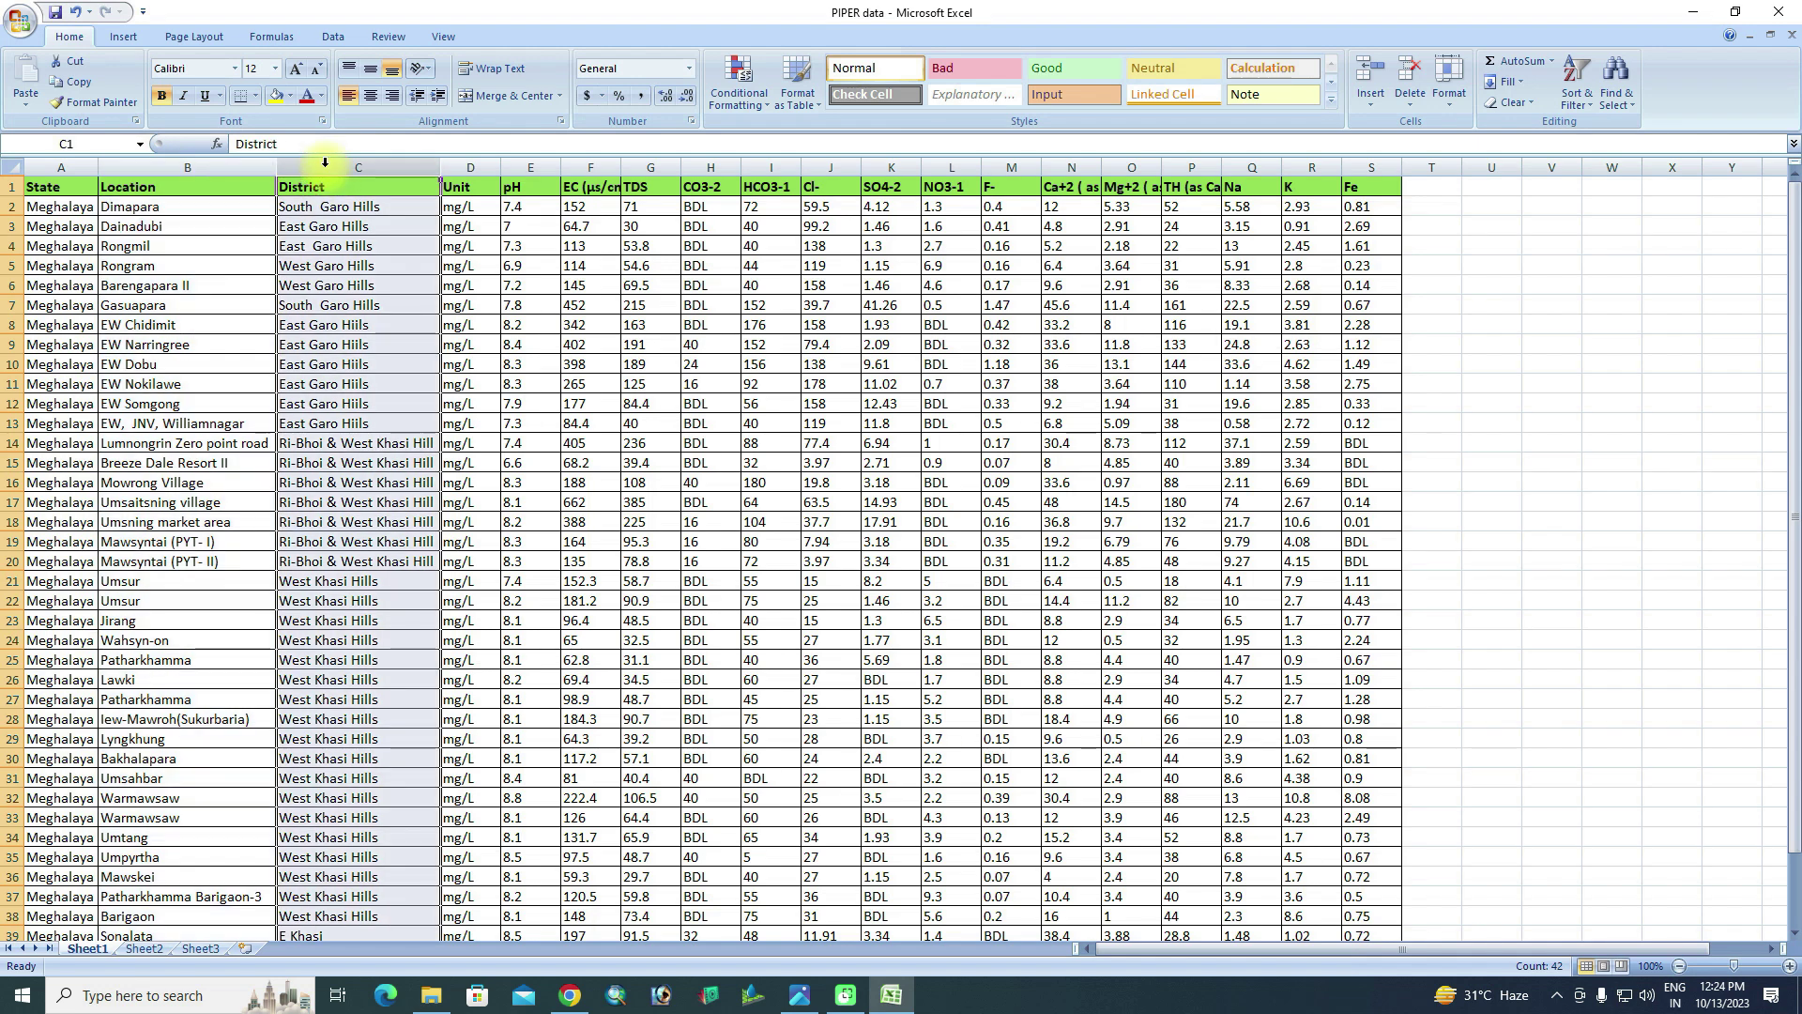
{"action": "left_click", "coordinate": [474, 166]}
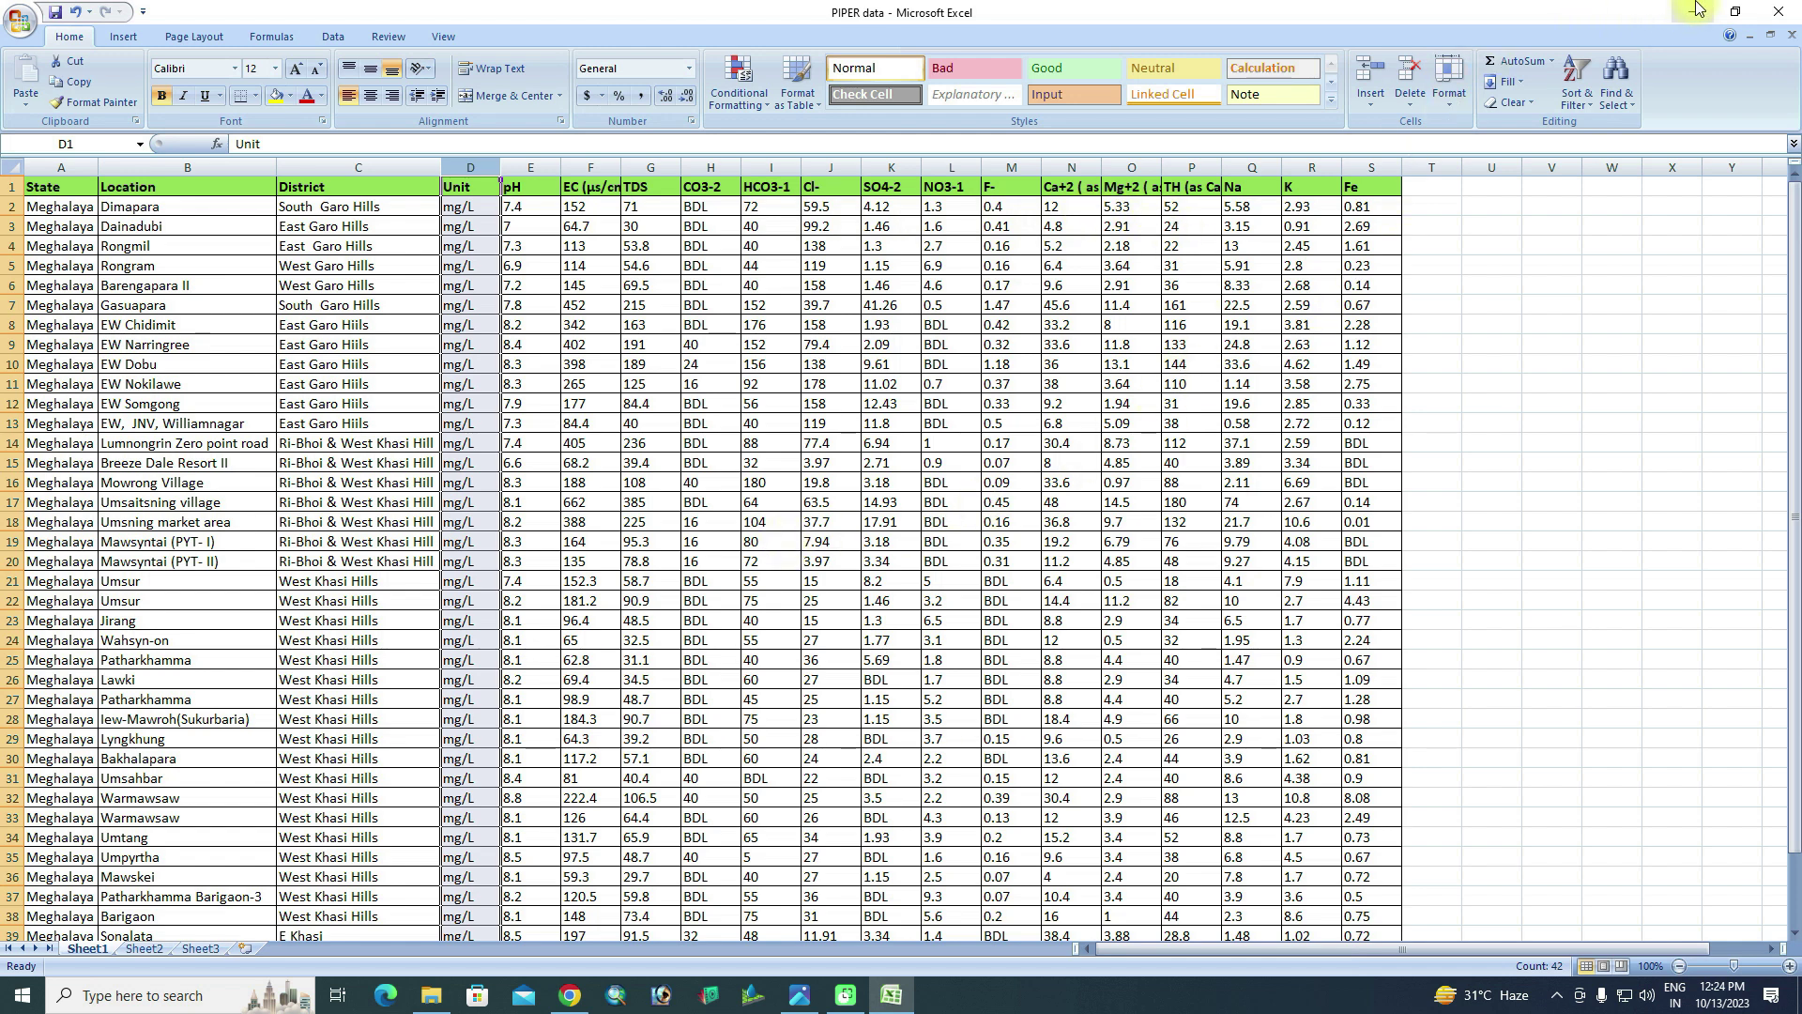
{"action": "left_click", "coordinate": [1779, 11]}
{"action": "left_click", "coordinate": [918, 553]}
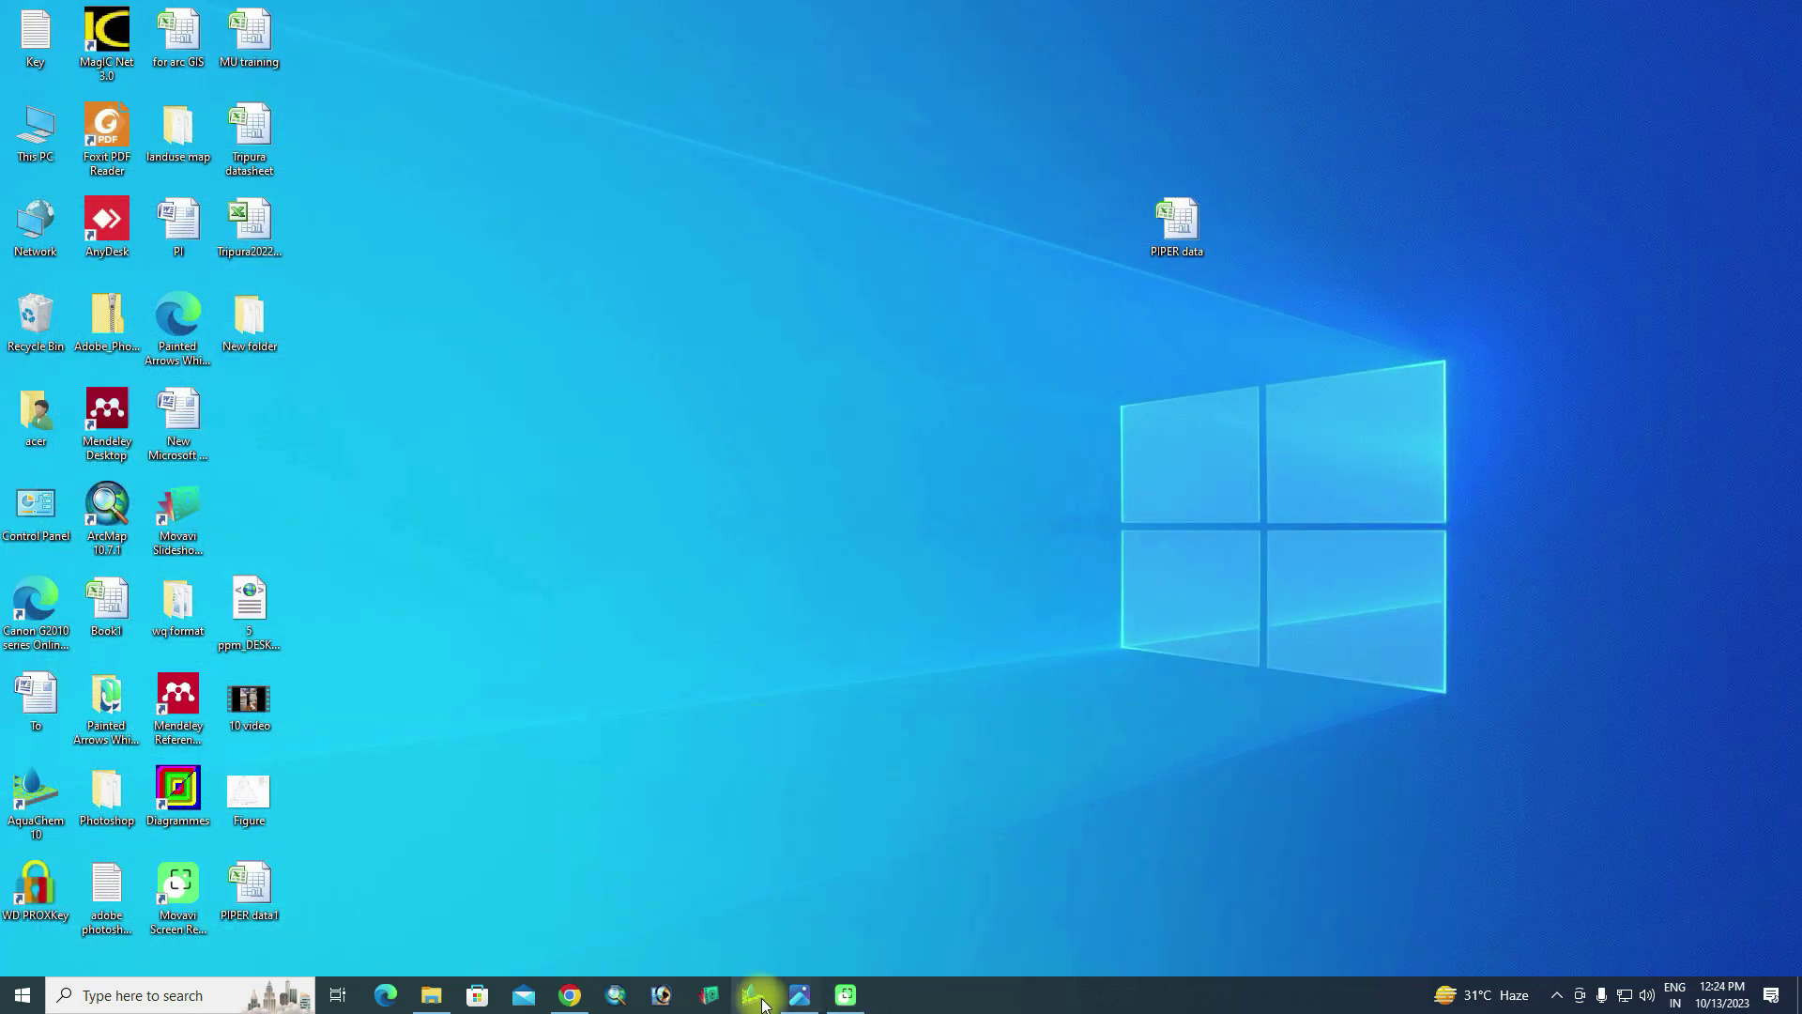
Launch AquaChem and create a new project named Meghalaya_Piper with the Basic Template
{"action": "left_click", "coordinate": [754, 995]}
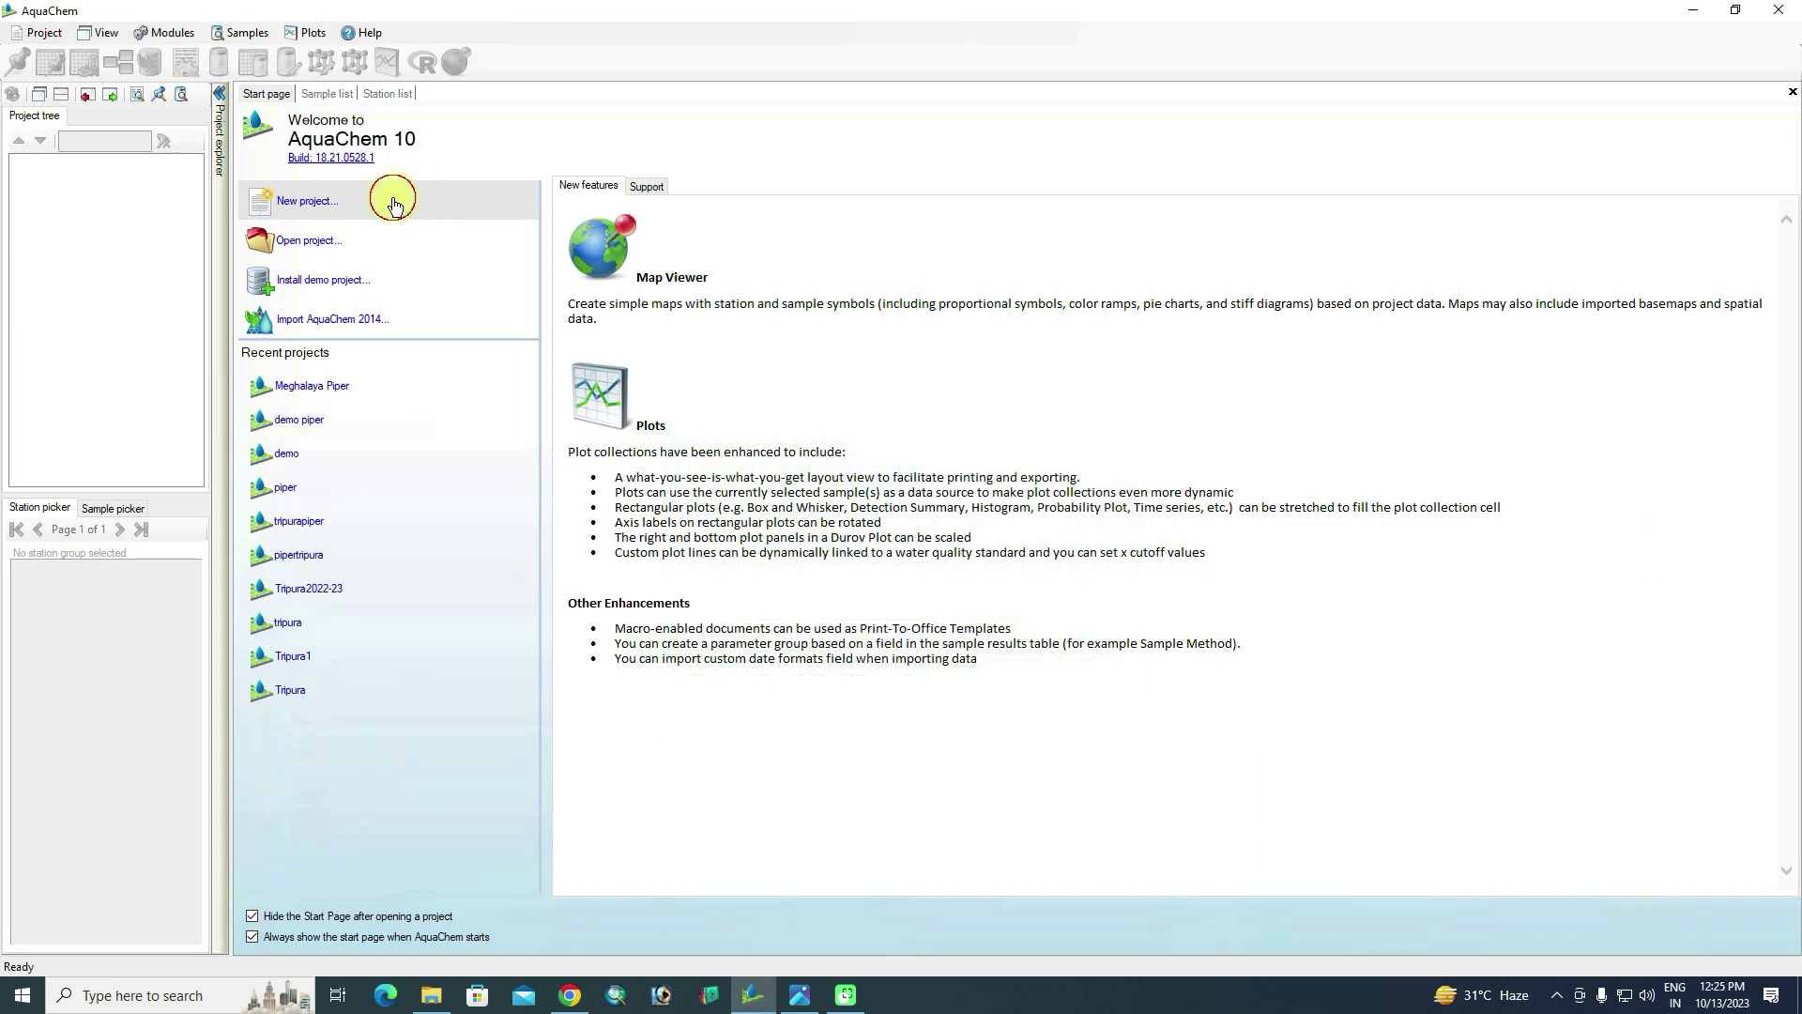
{"action": "left_click", "coordinate": [393, 202]}
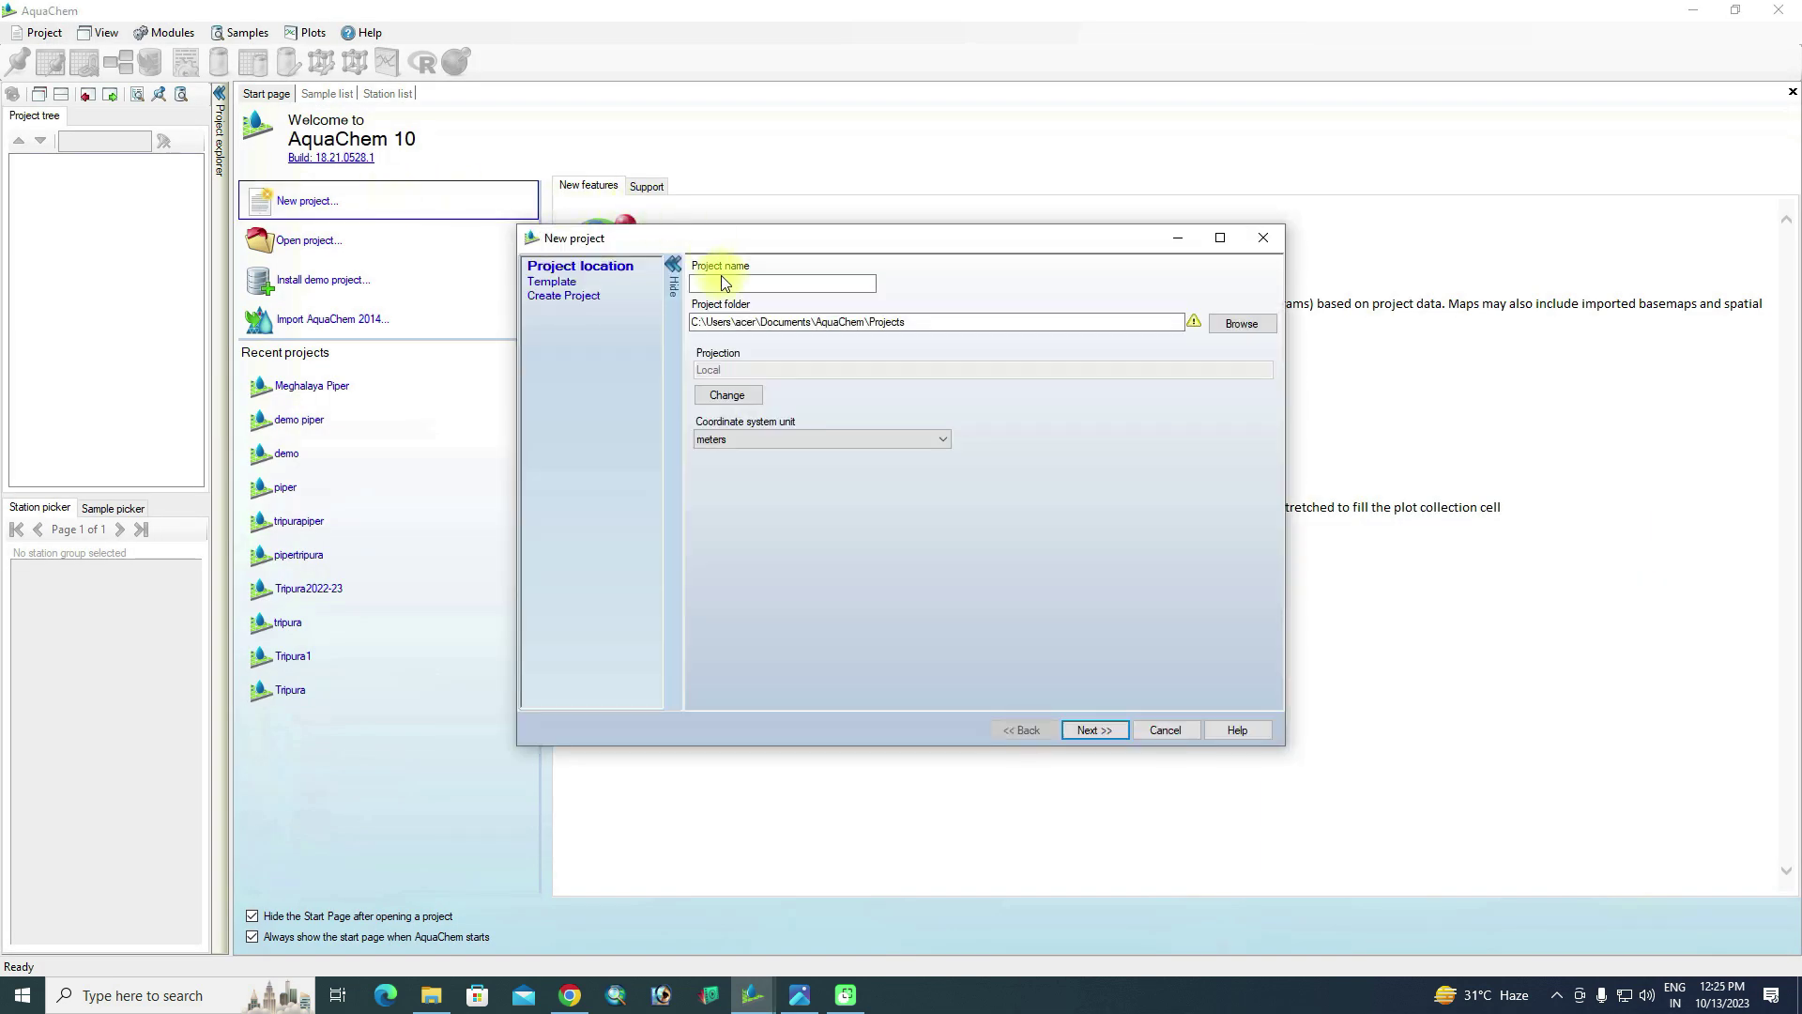
{"action": "left_click", "coordinate": [720, 286]}
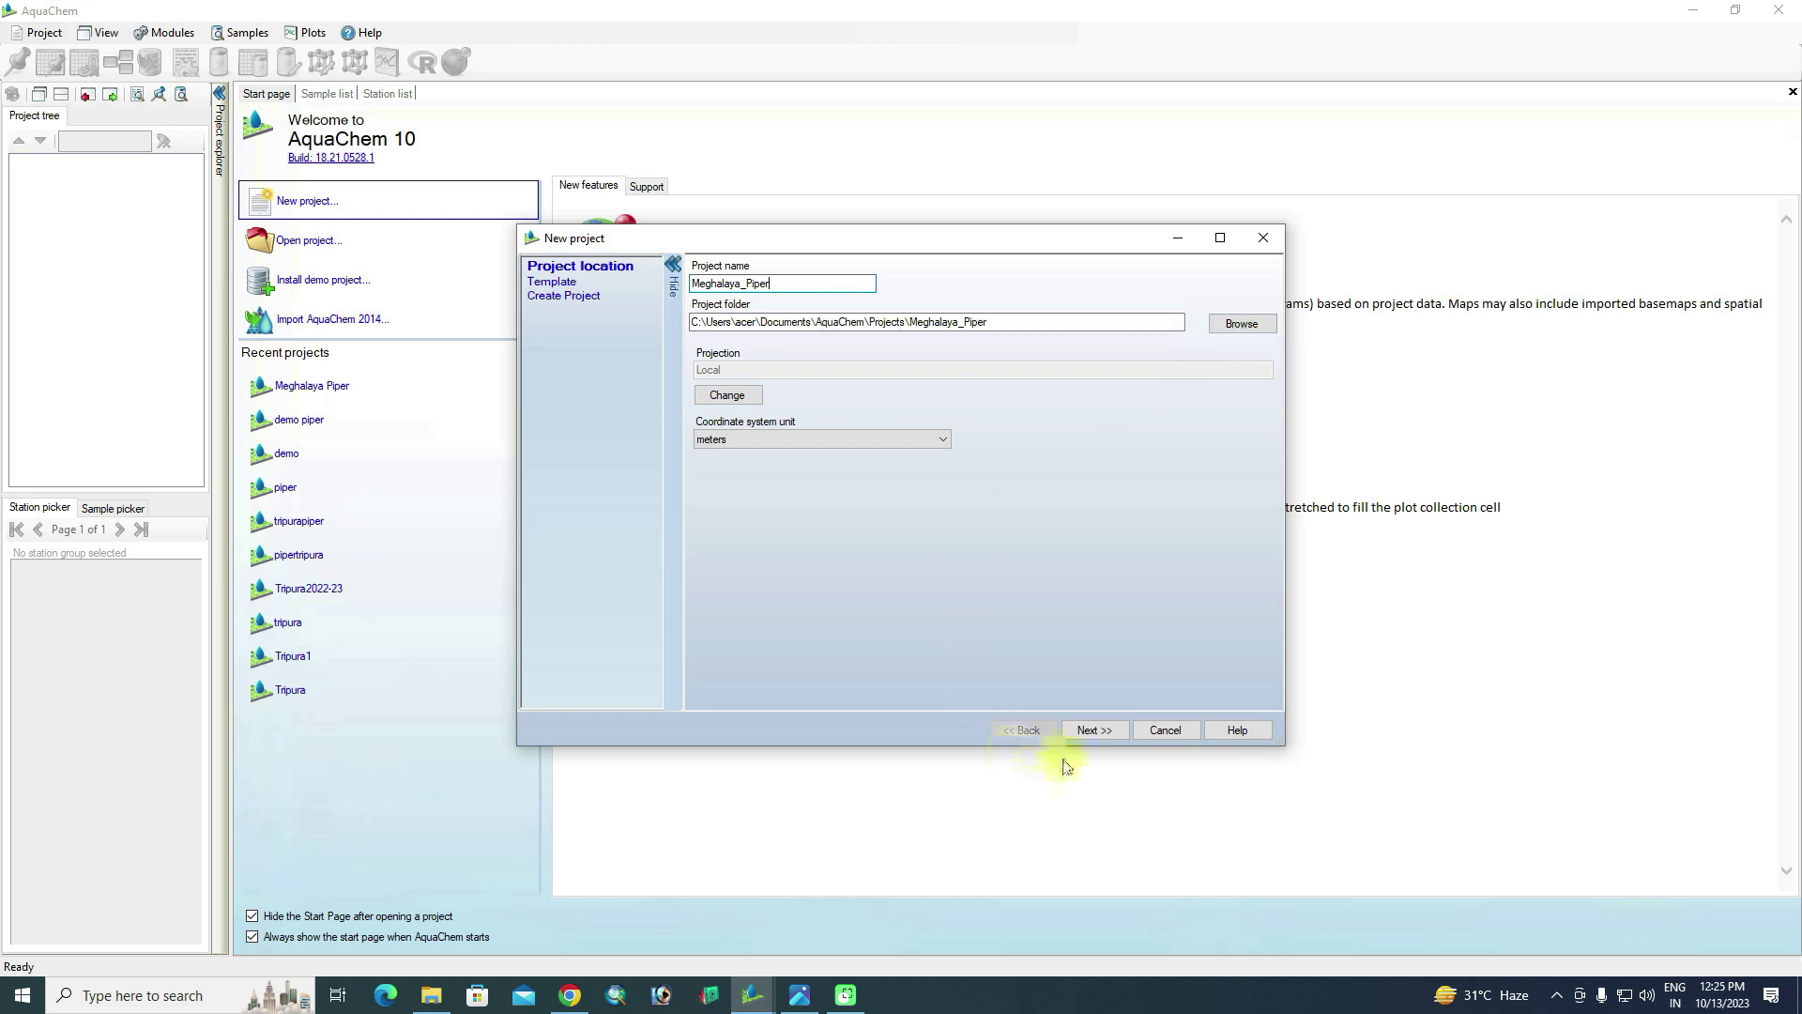
{"action": "left_click", "coordinate": [1084, 738]}
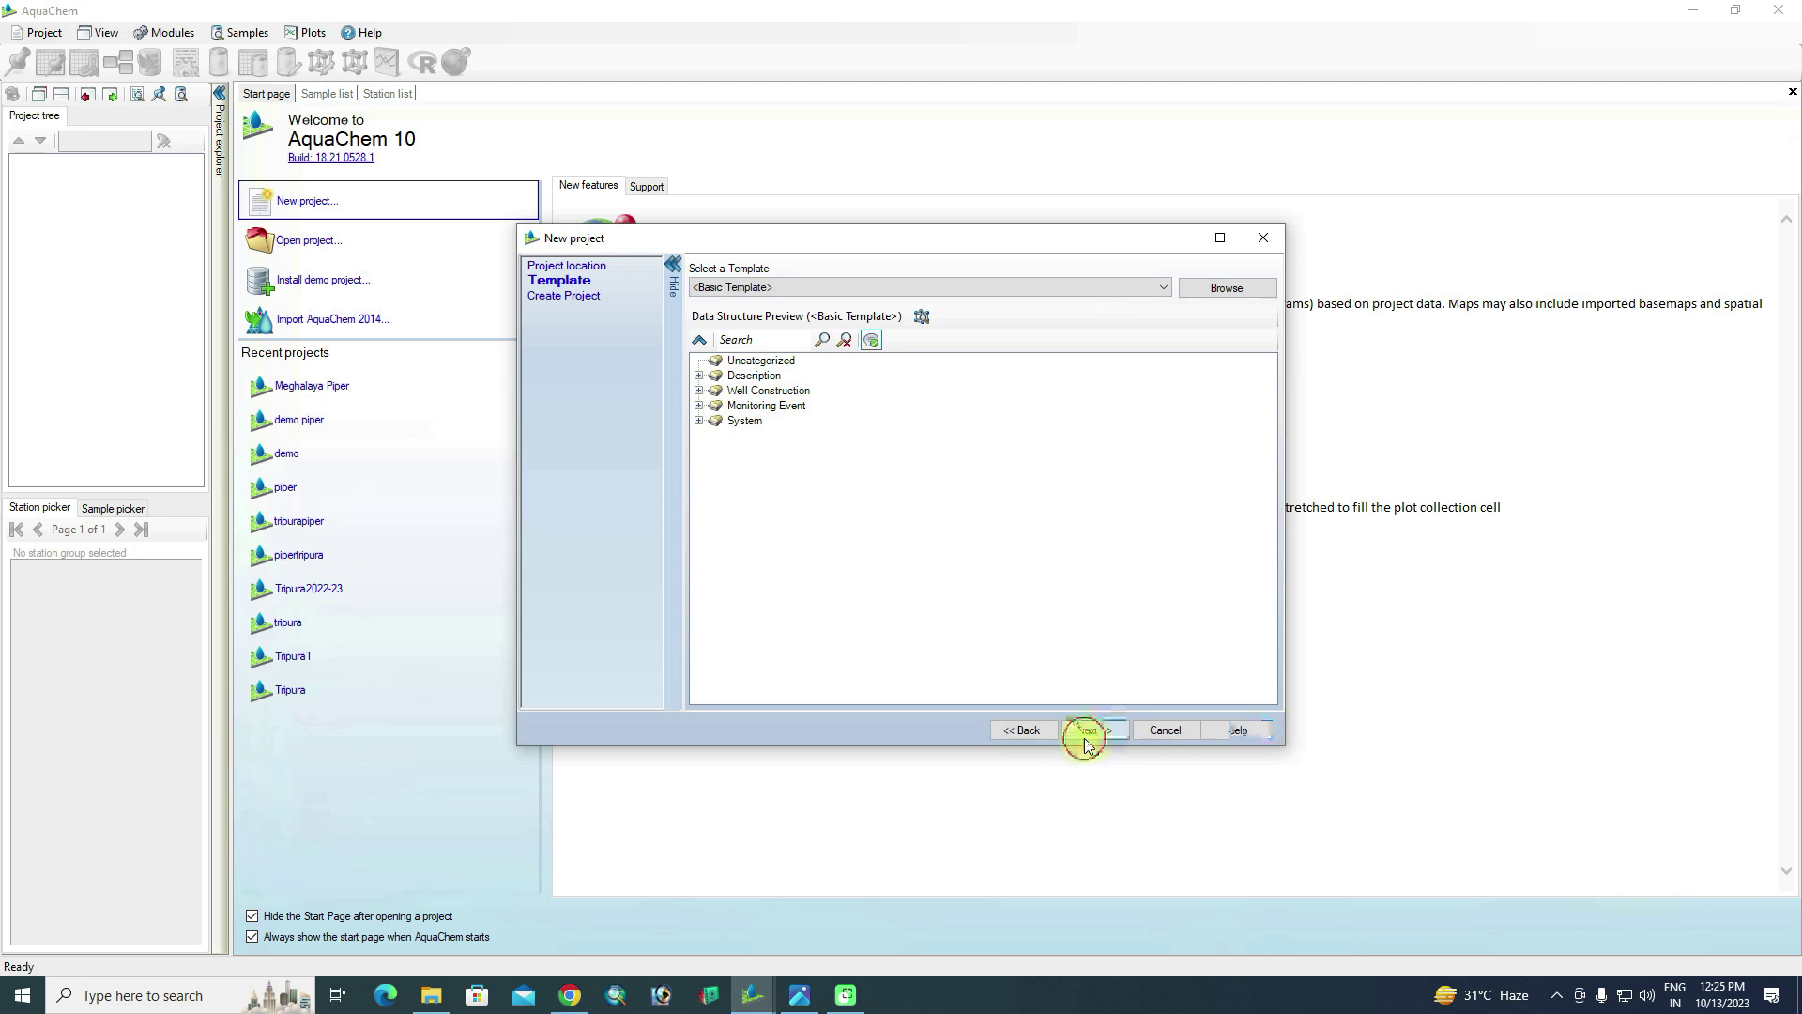
{"action": "left_click", "coordinate": [1084, 738]}
{"action": "left_click", "coordinate": [1085, 724]}
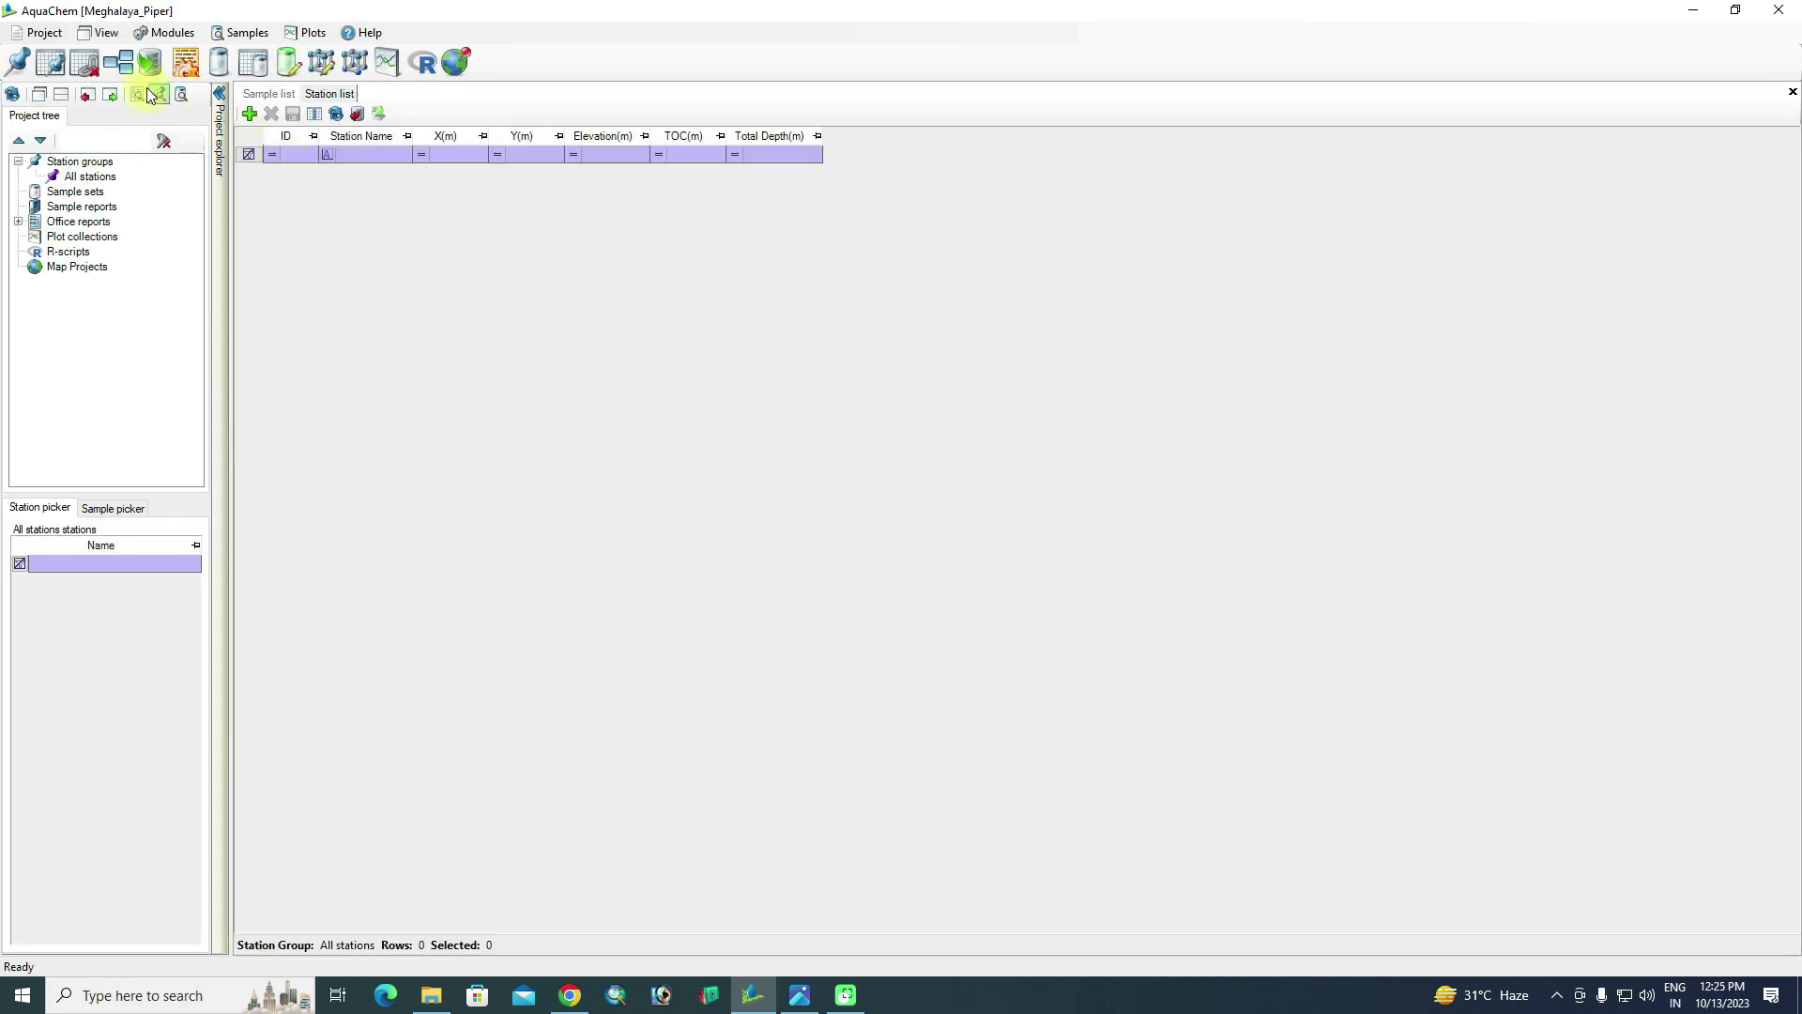
Start a Samples data import and load the PIPER data workbook from the desktop as its source file
{"action": "left_click", "coordinate": [146, 70]}
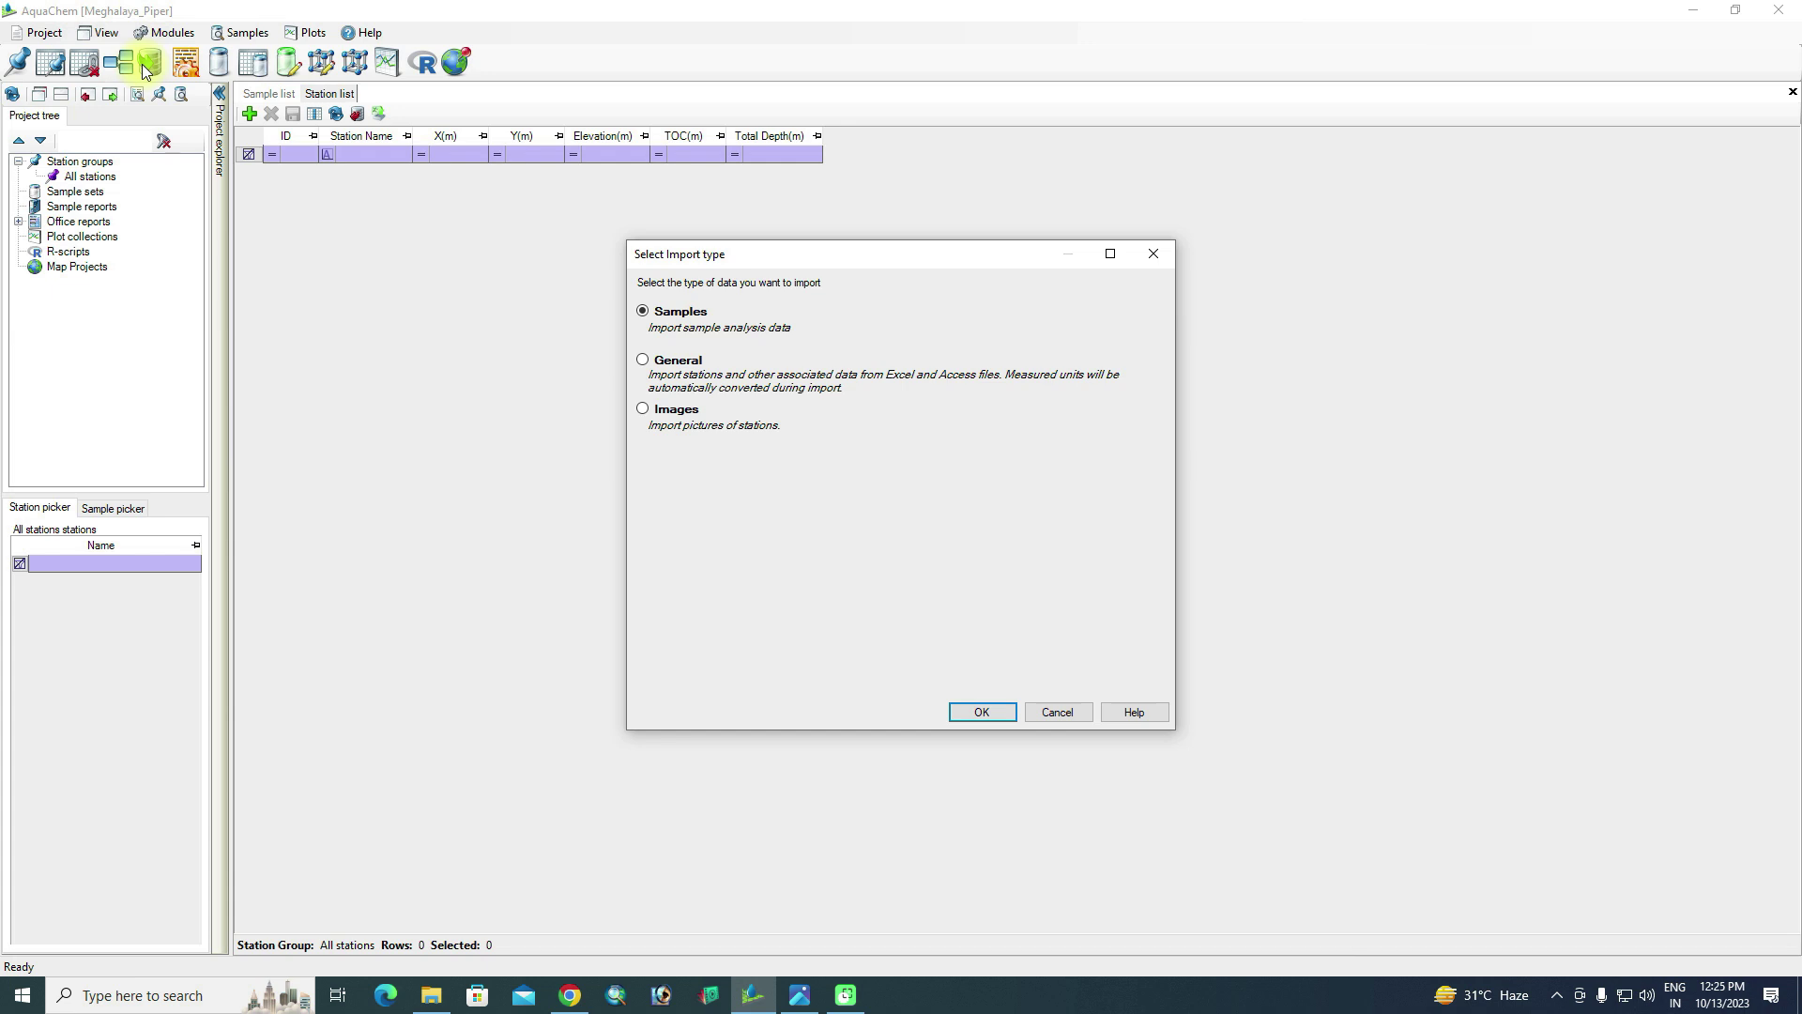
{"action": "left_click", "coordinate": [965, 717]}
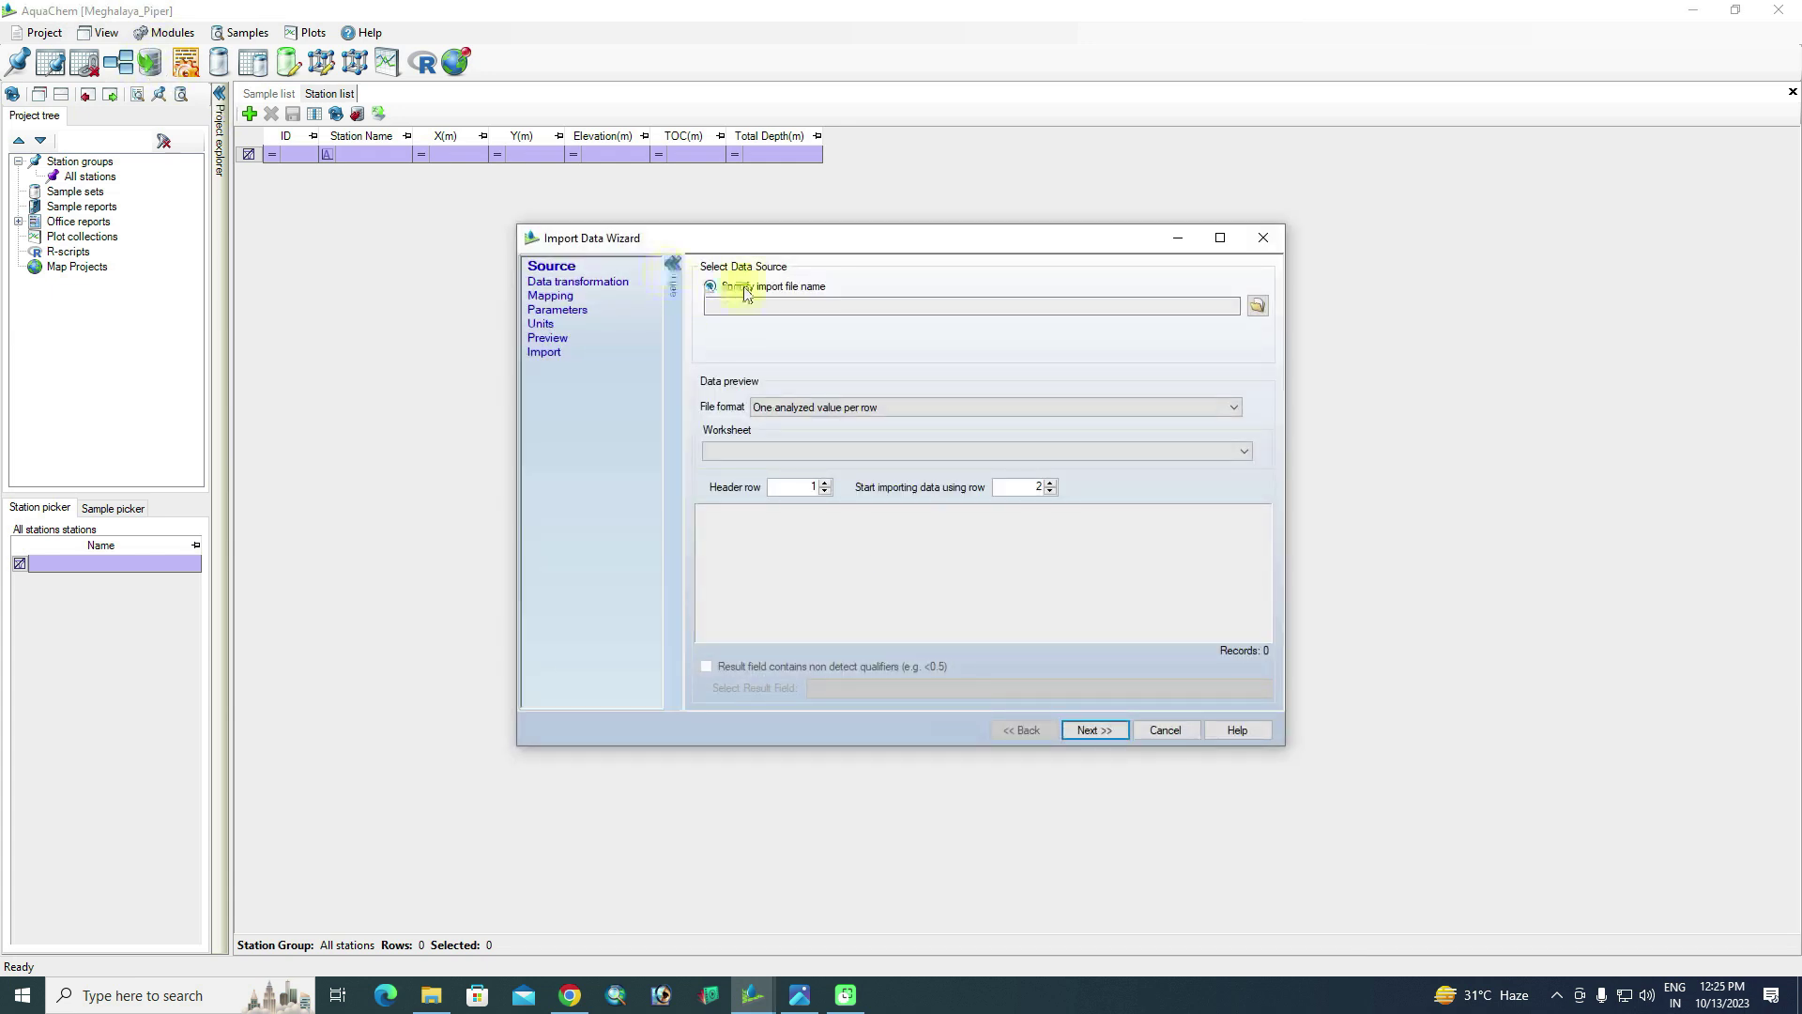
{"action": "left_click", "coordinate": [1257, 305]}
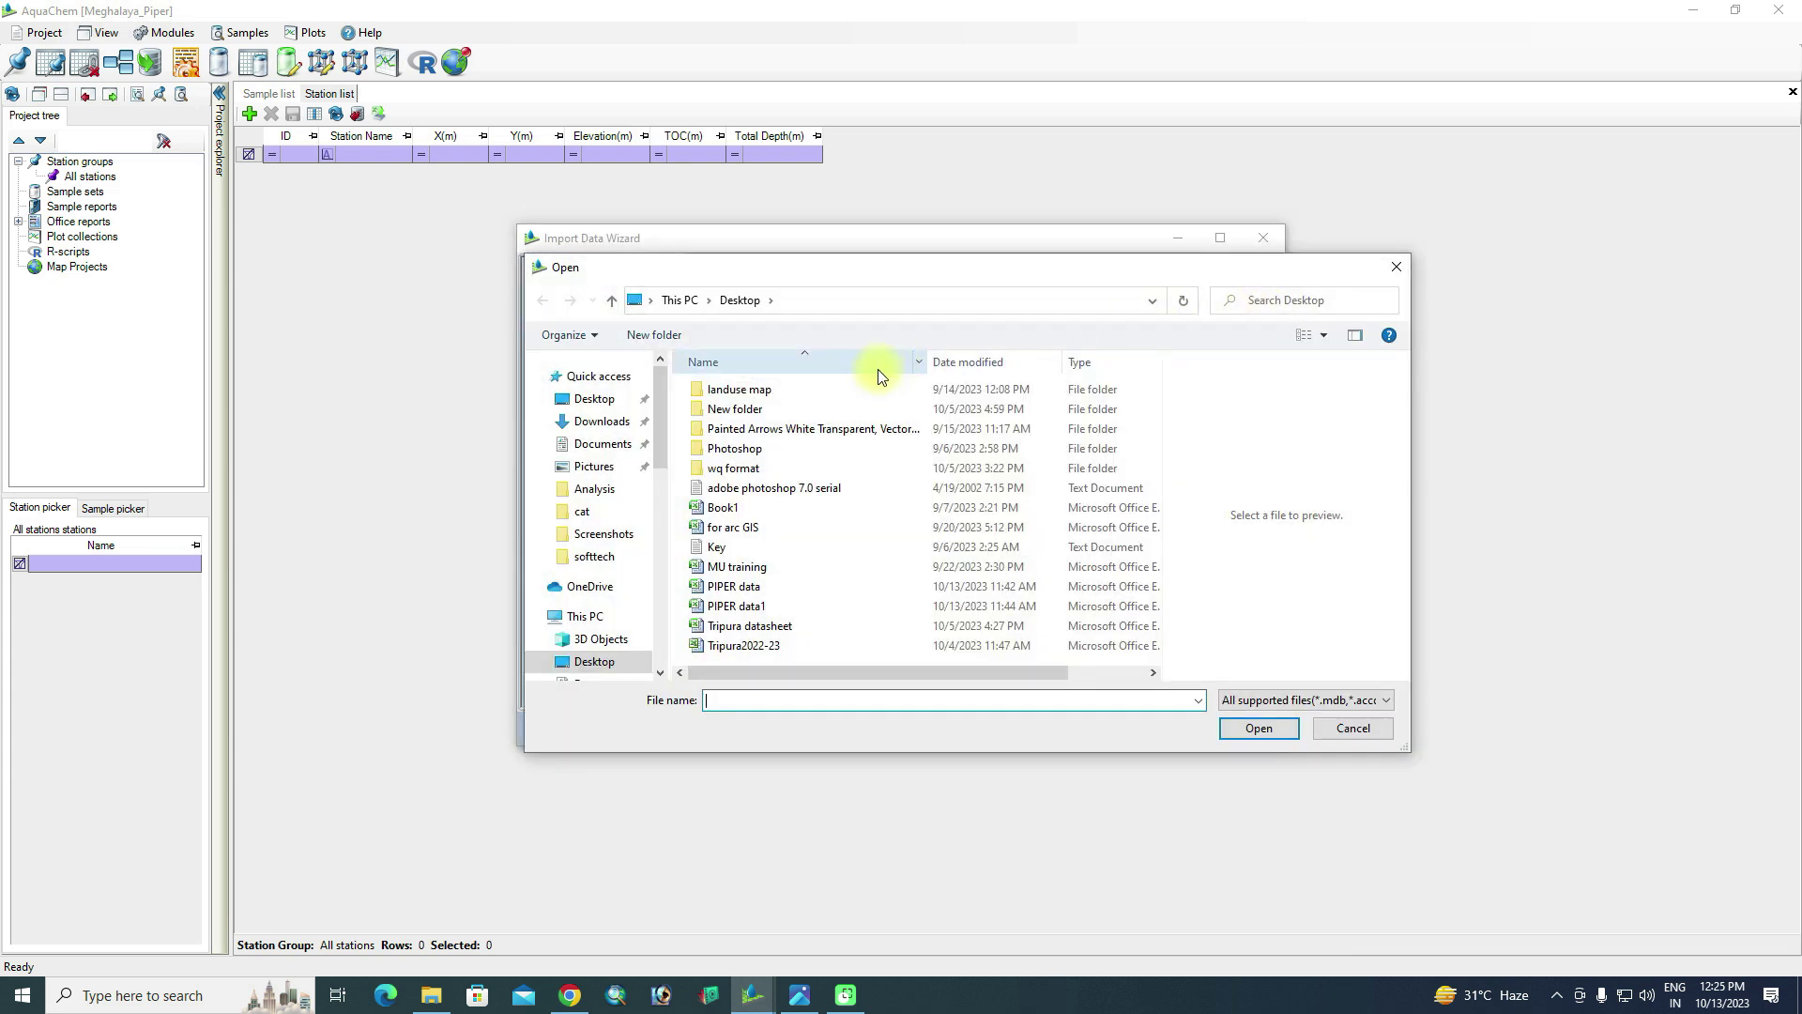
{"action": "left_click", "coordinate": [768, 588]}
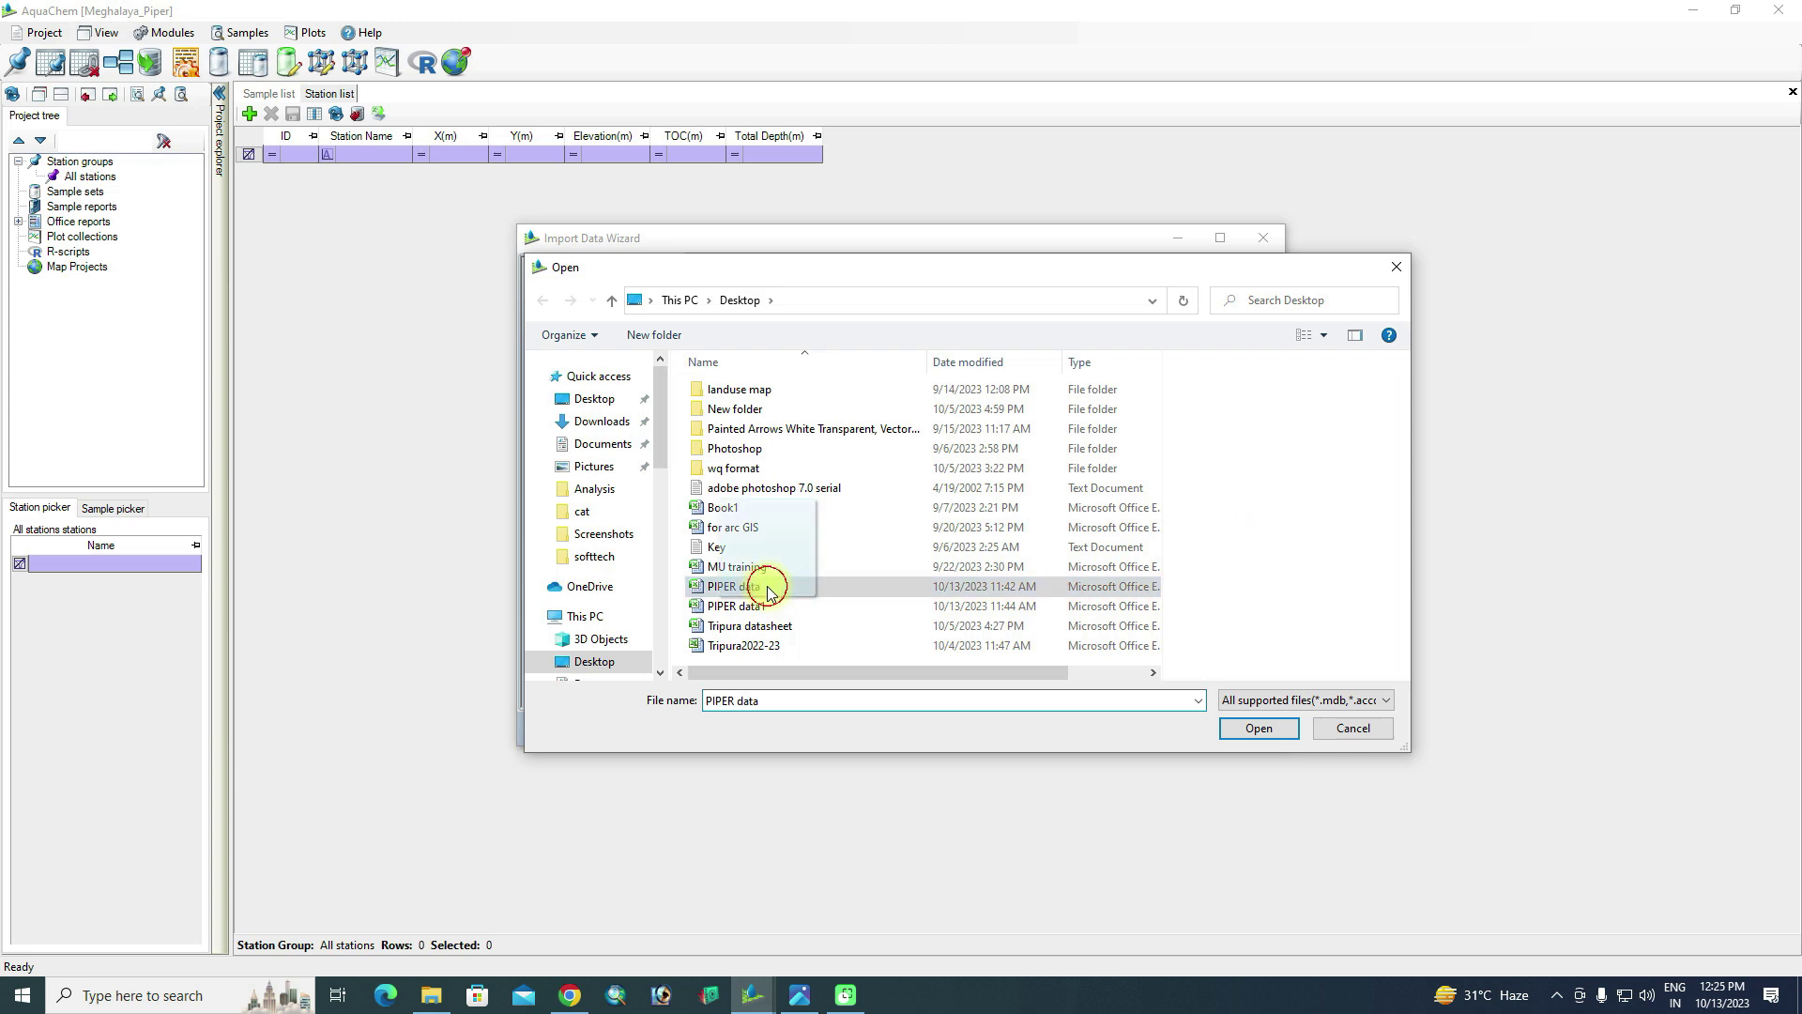
{"action": "left_click", "coordinate": [1249, 728]}
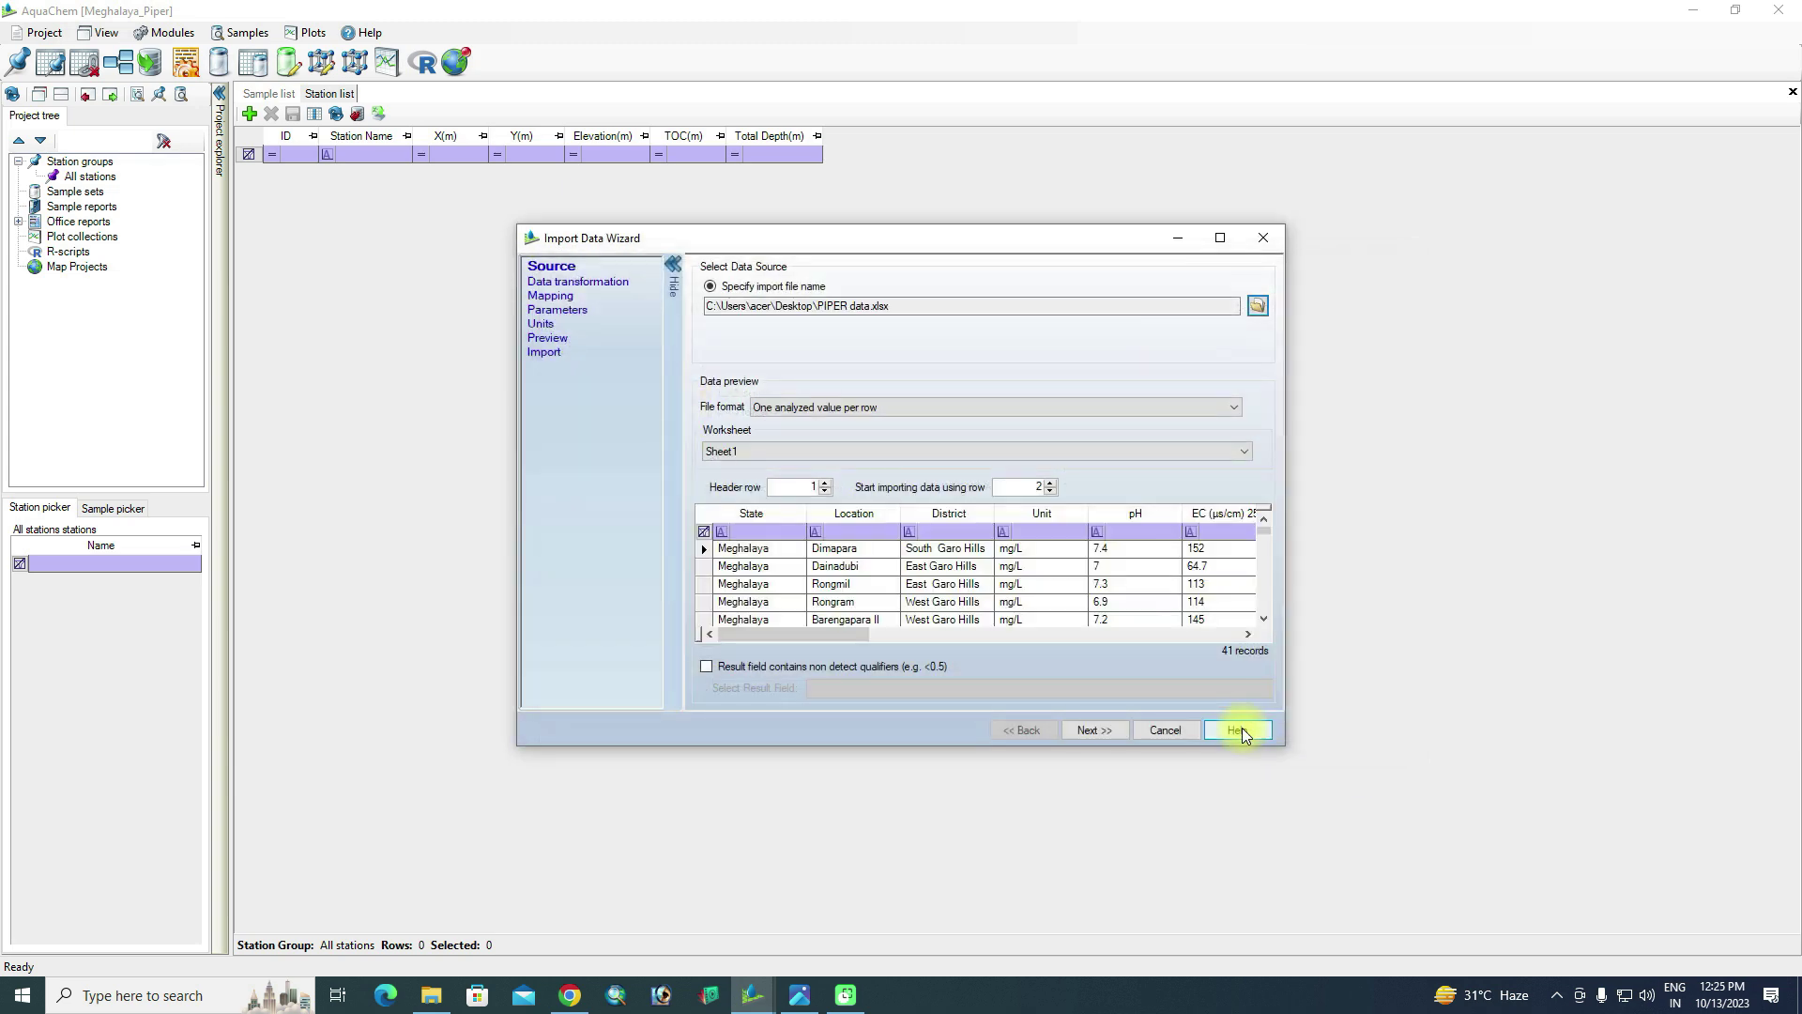
Set the import file format to Sample as rows or columns and make the measured result values start at the pH column
{"action": "left_click", "coordinate": [908, 409]}
{"action": "left_click", "coordinate": [900, 428]}
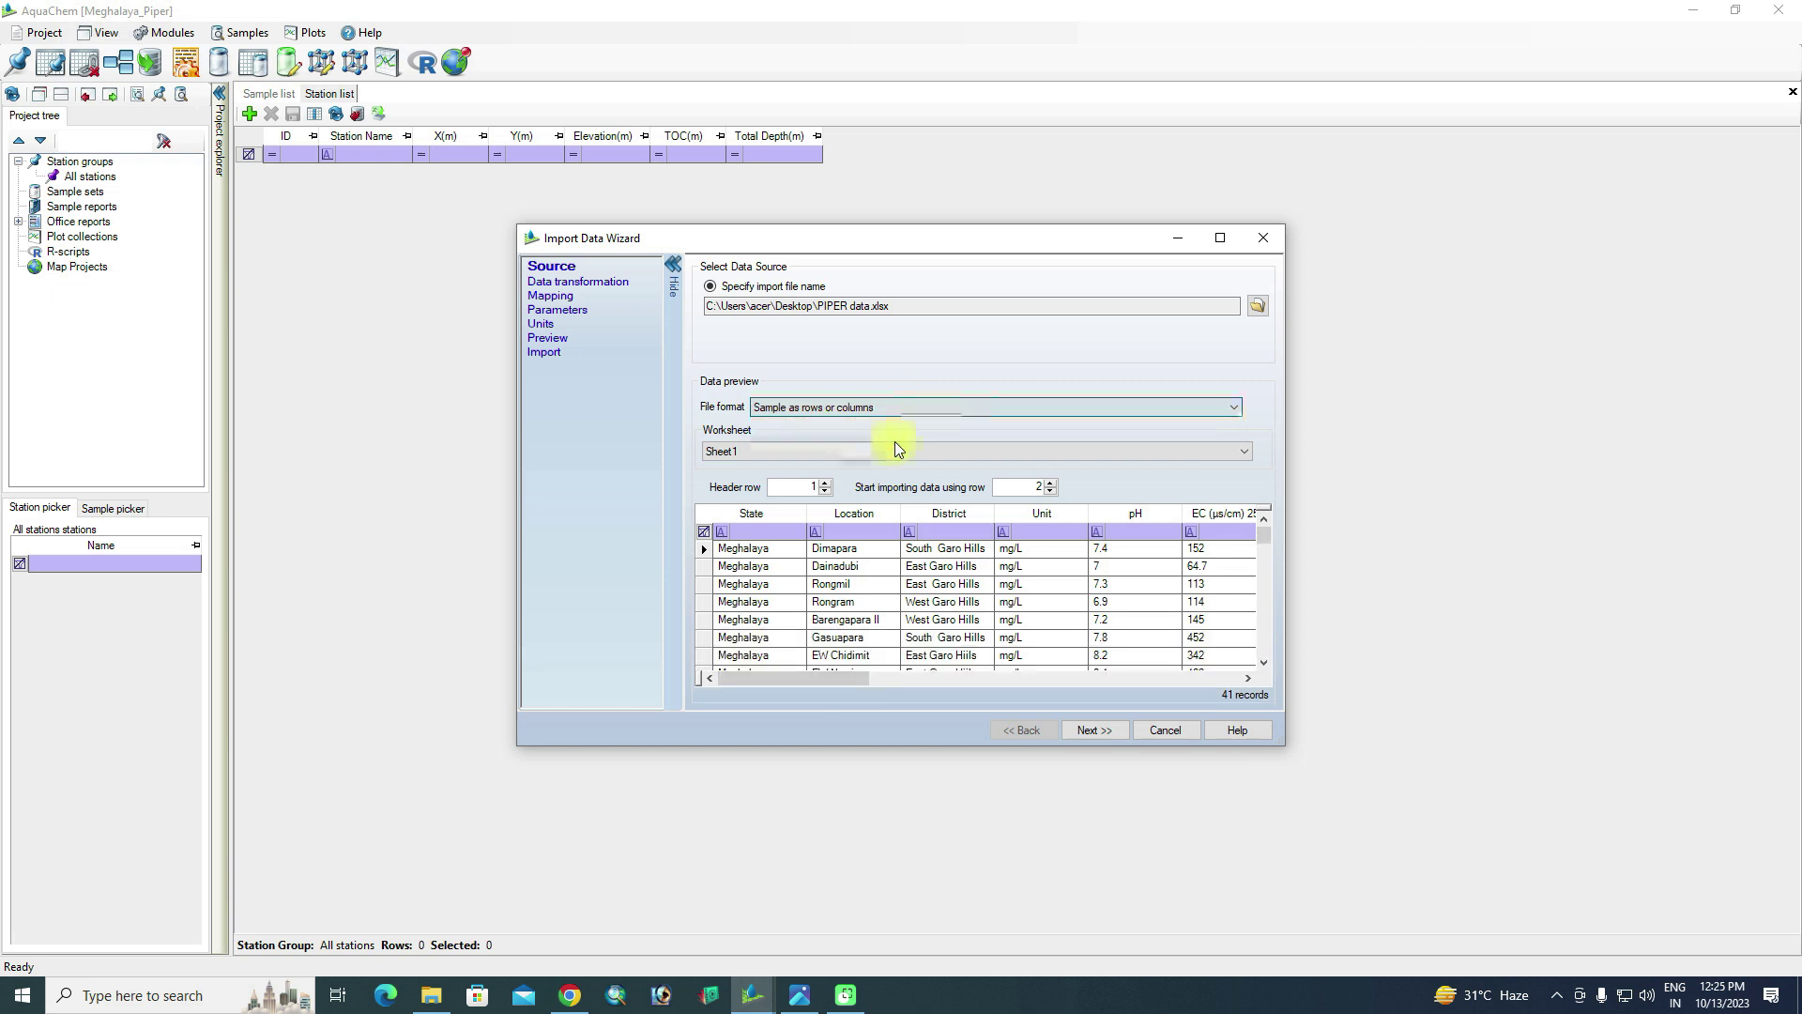
{"action": "left_click", "coordinate": [1112, 734]}
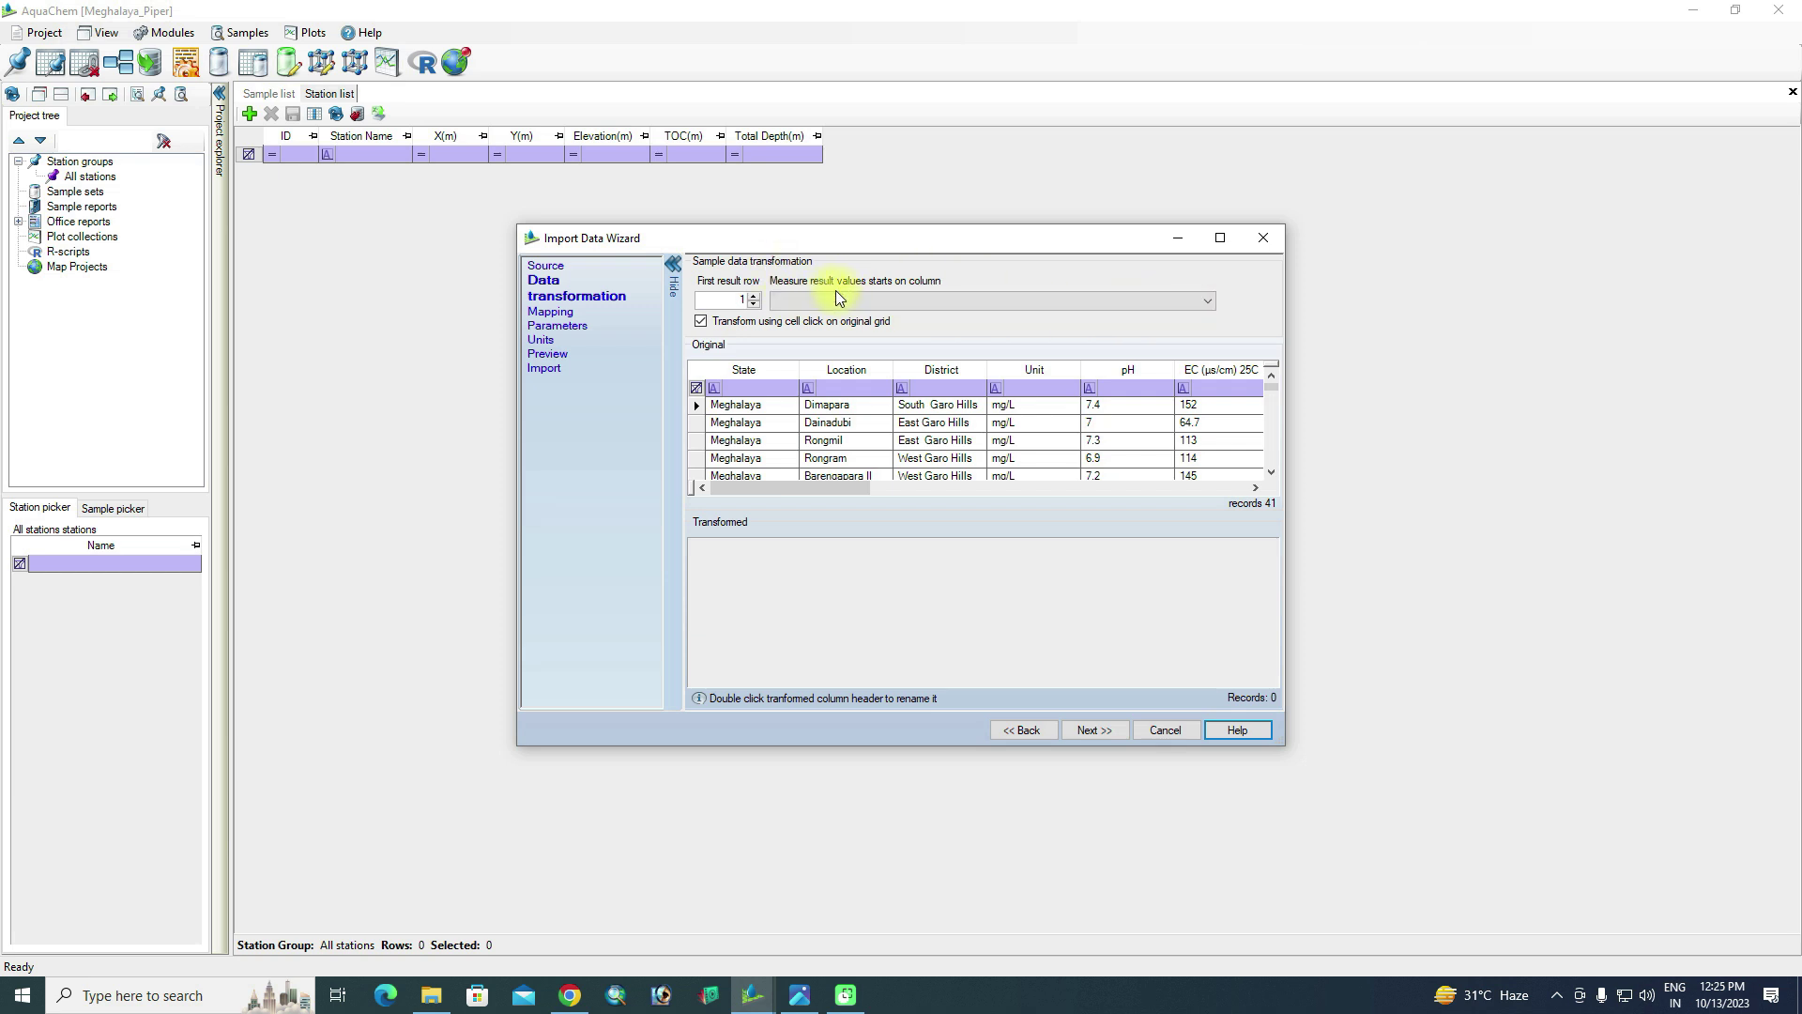
{"action": "left_click", "coordinate": [888, 300]}
{"action": "left_click", "coordinate": [819, 367]}
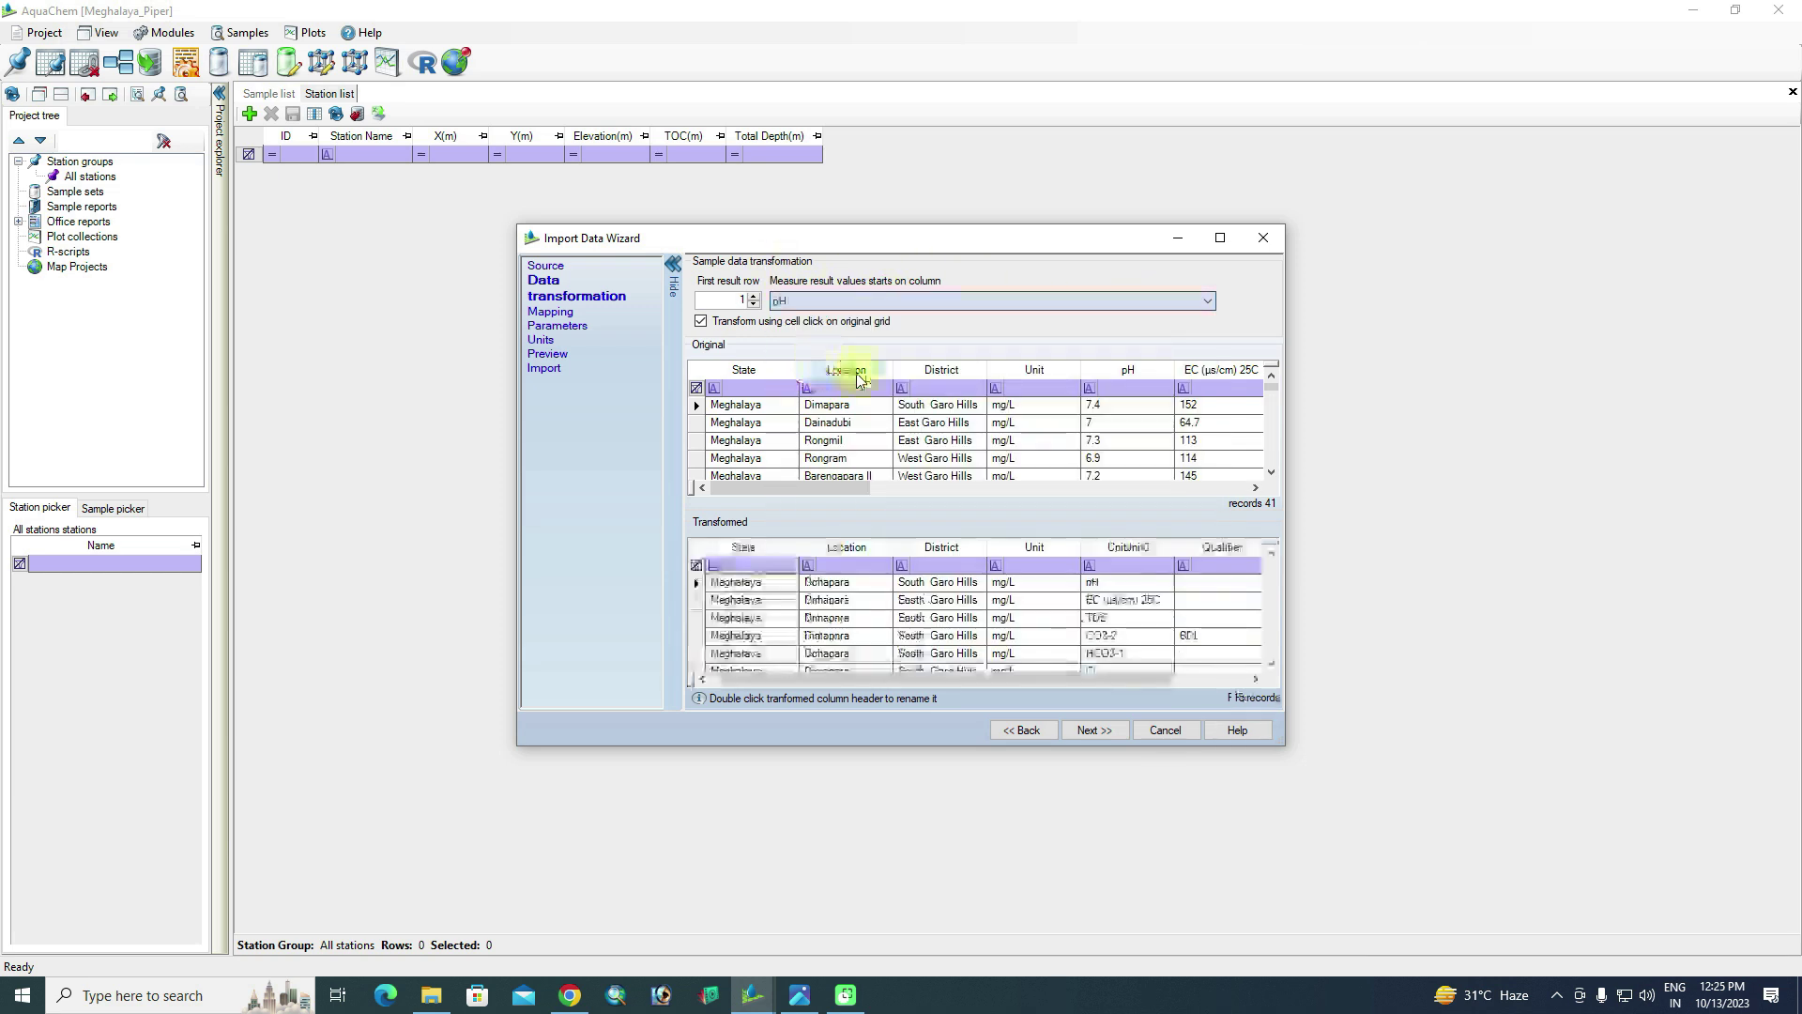
{"action": "left_click", "coordinate": [1094, 730]}
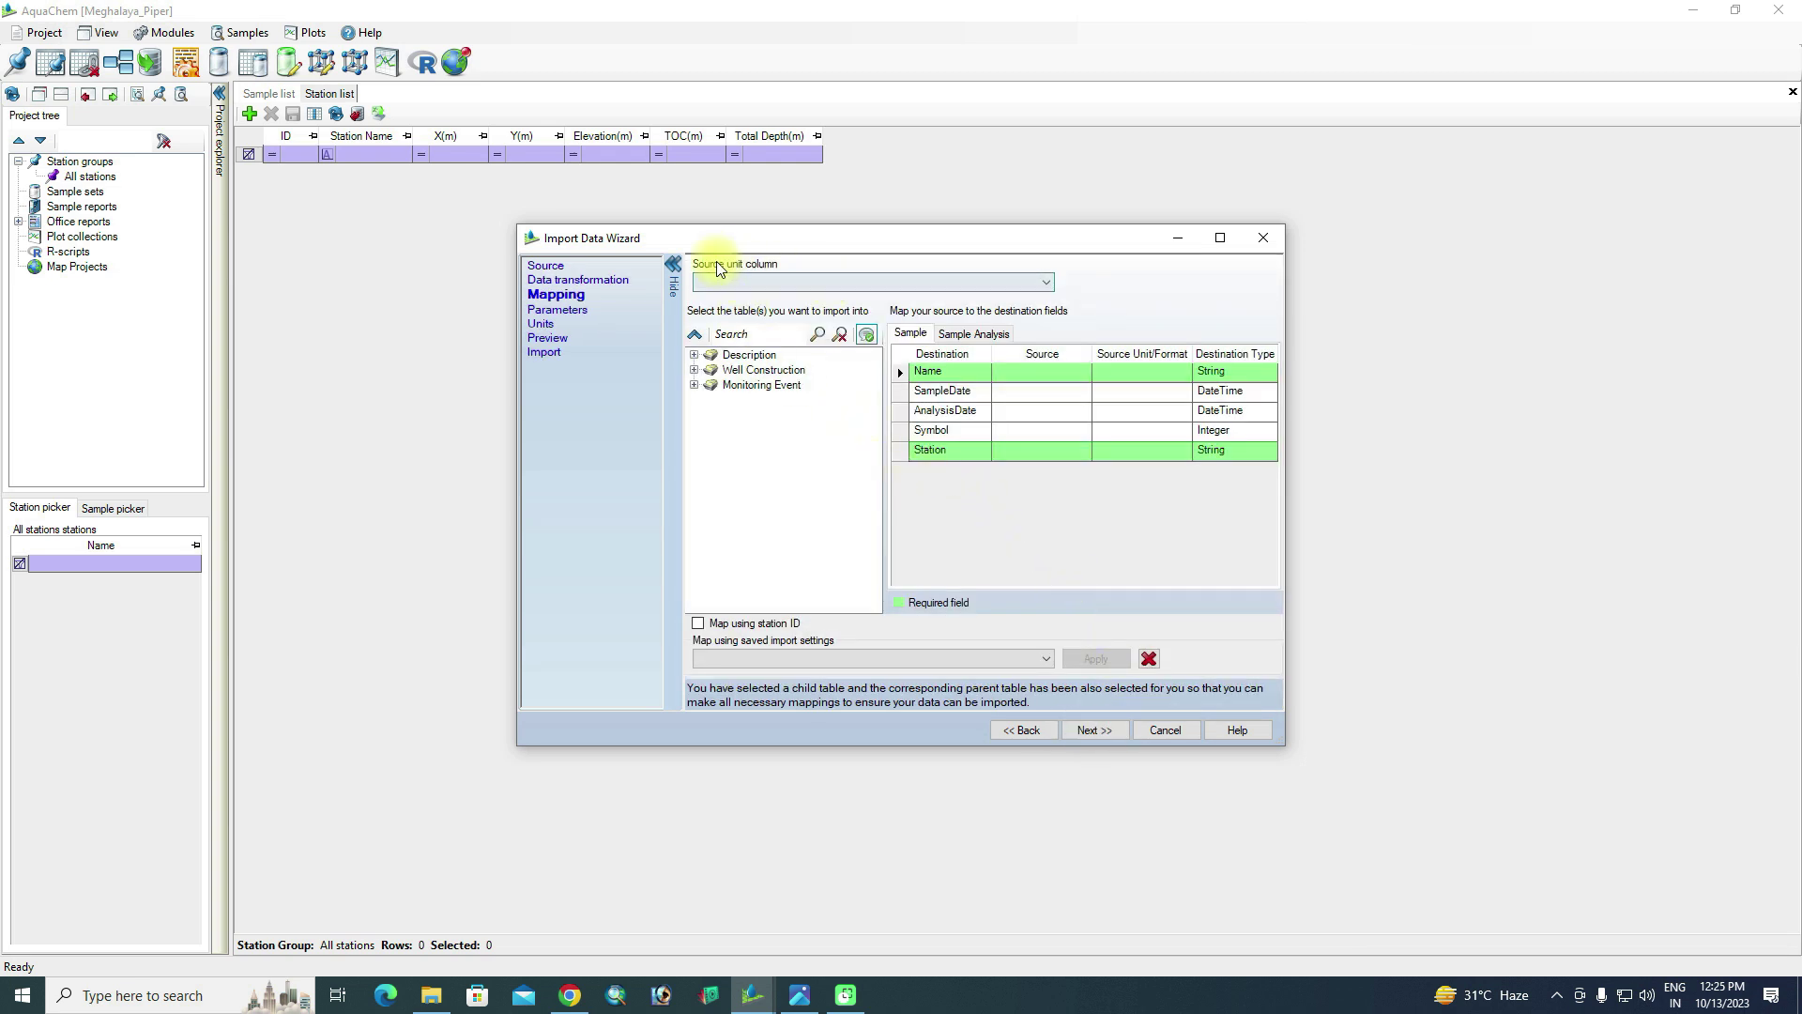
Use Unit as the source unit column and map the sample Name to Location and Station to District
{"action": "left_click", "coordinate": [777, 282]}
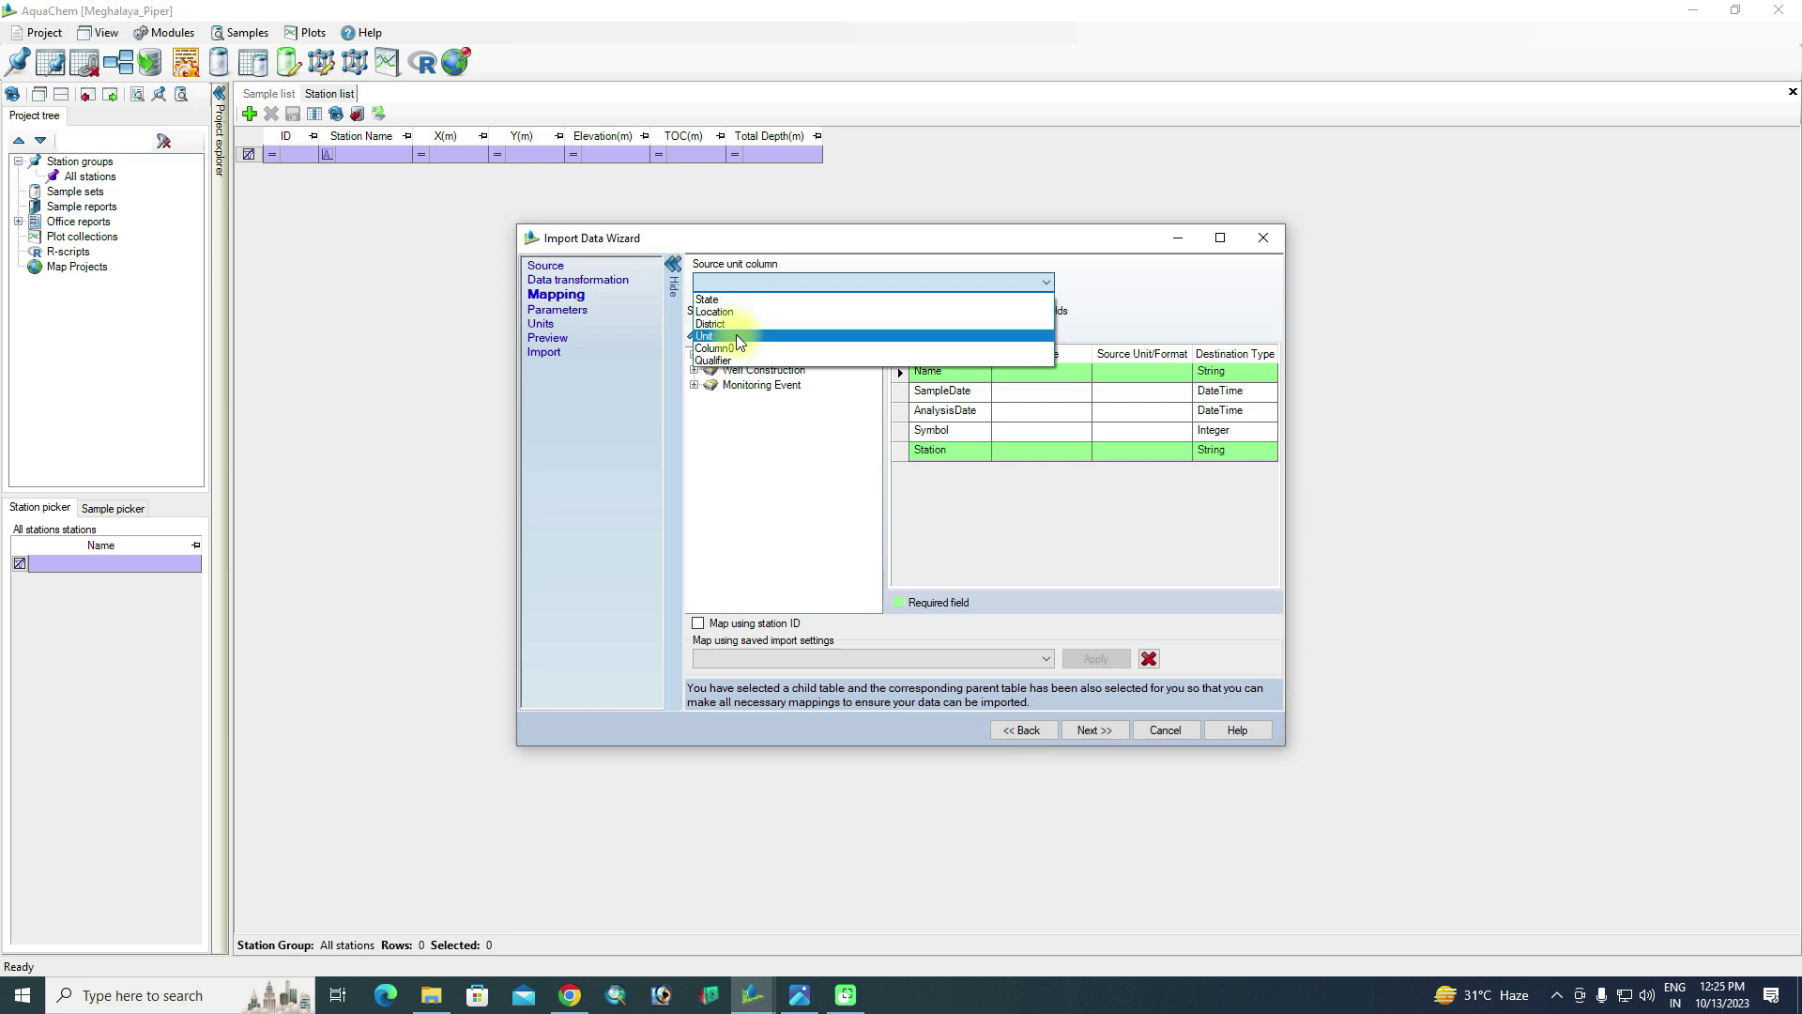
{"action": "left_click", "coordinate": [736, 335]}
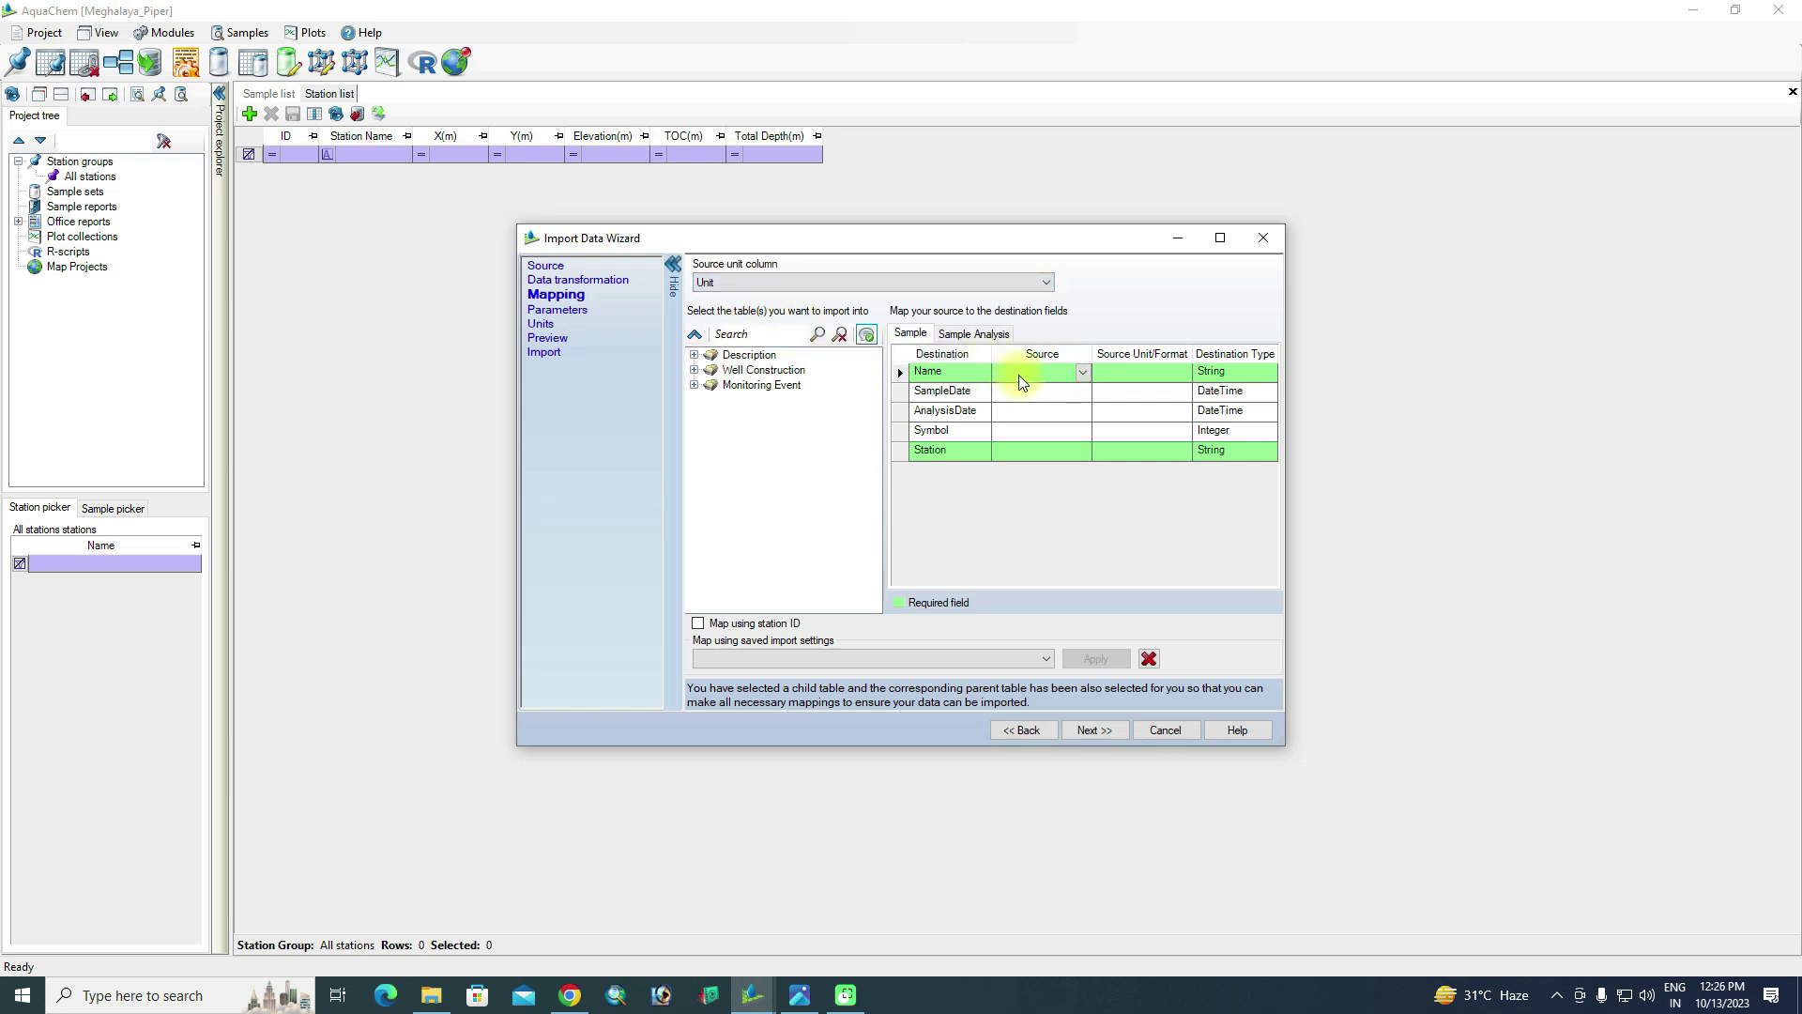
{"action": "left_click", "coordinate": [1082, 372]}
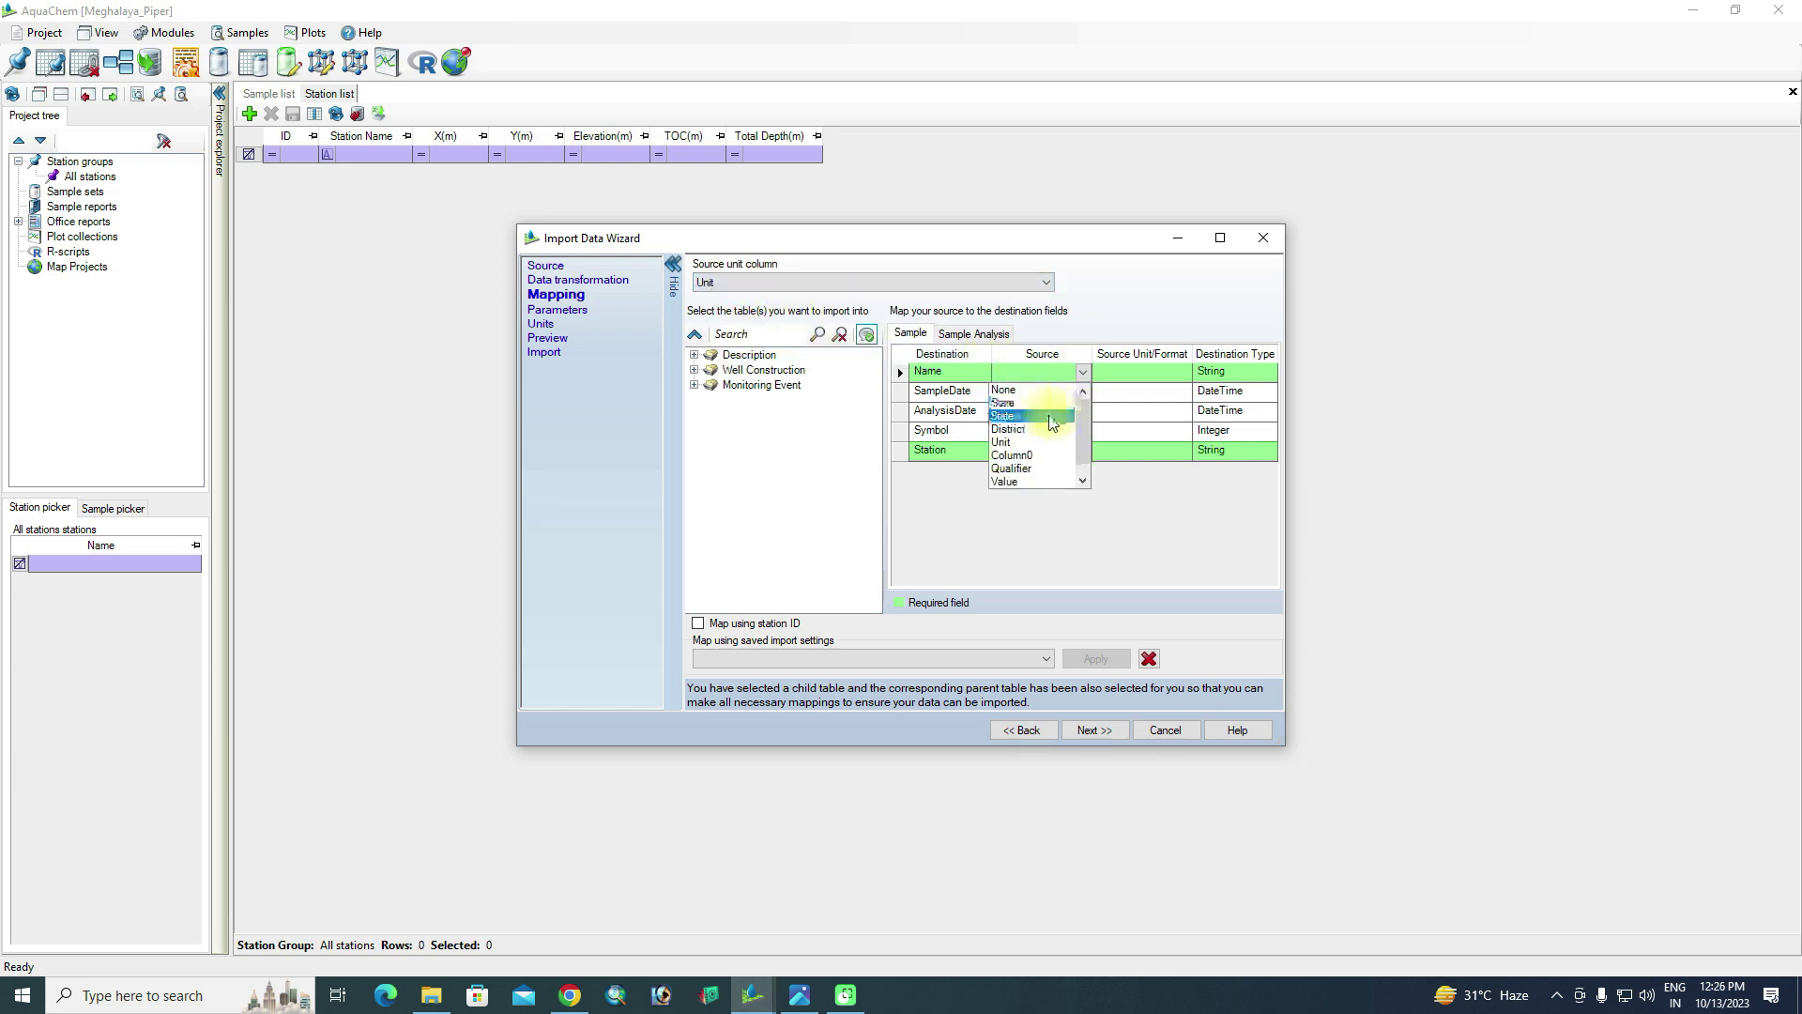
{"action": "left_click", "coordinate": [1052, 422]}
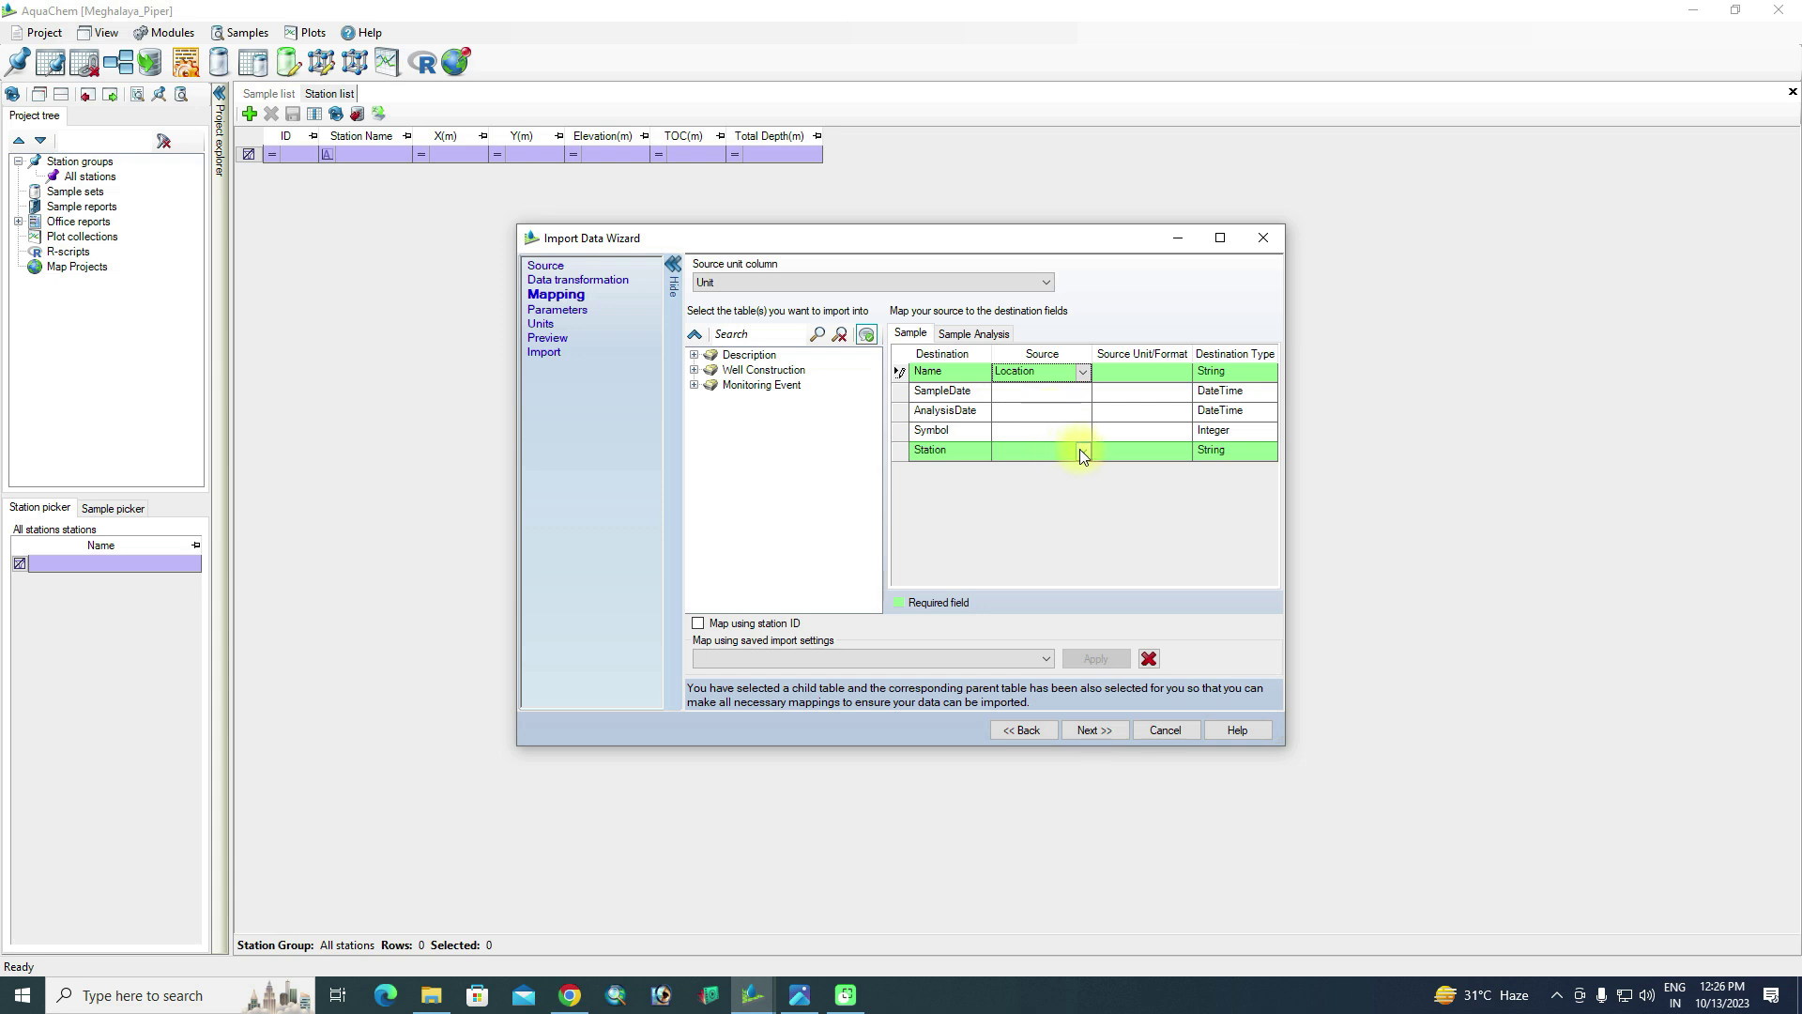
{"action": "left_click", "coordinate": [1081, 451]}
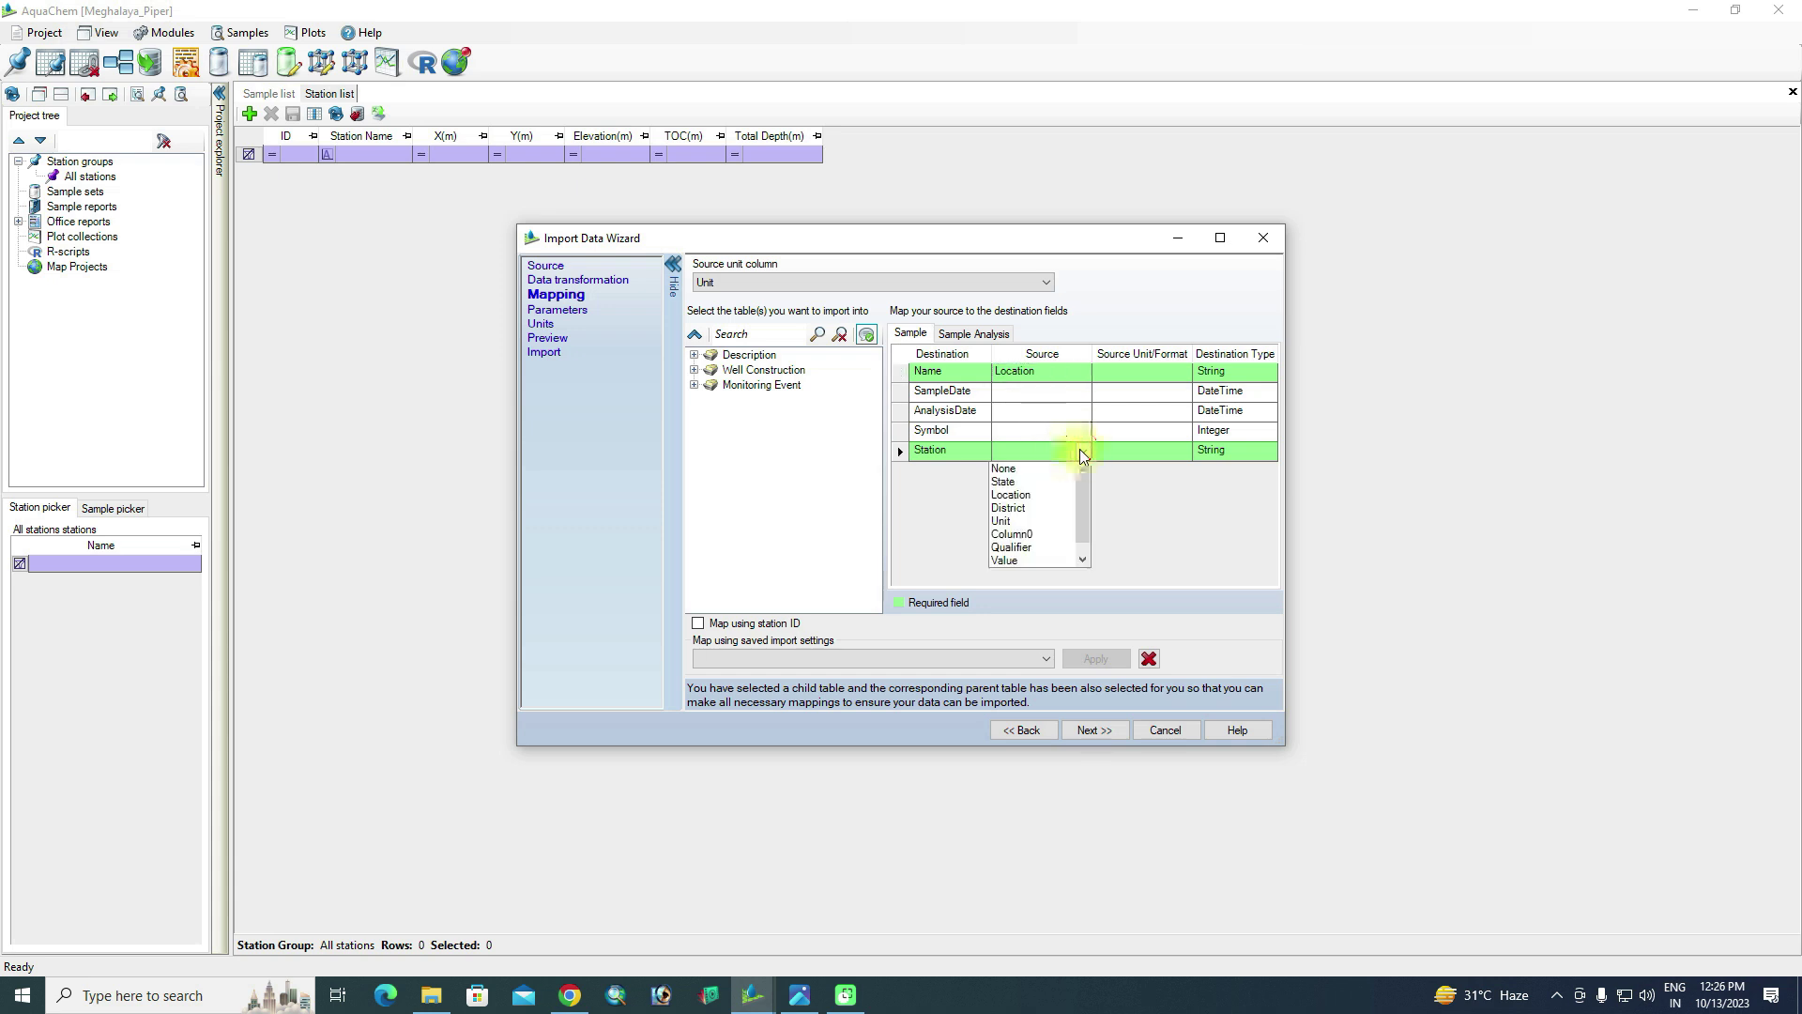
{"action": "left_click", "coordinate": [1049, 507]}
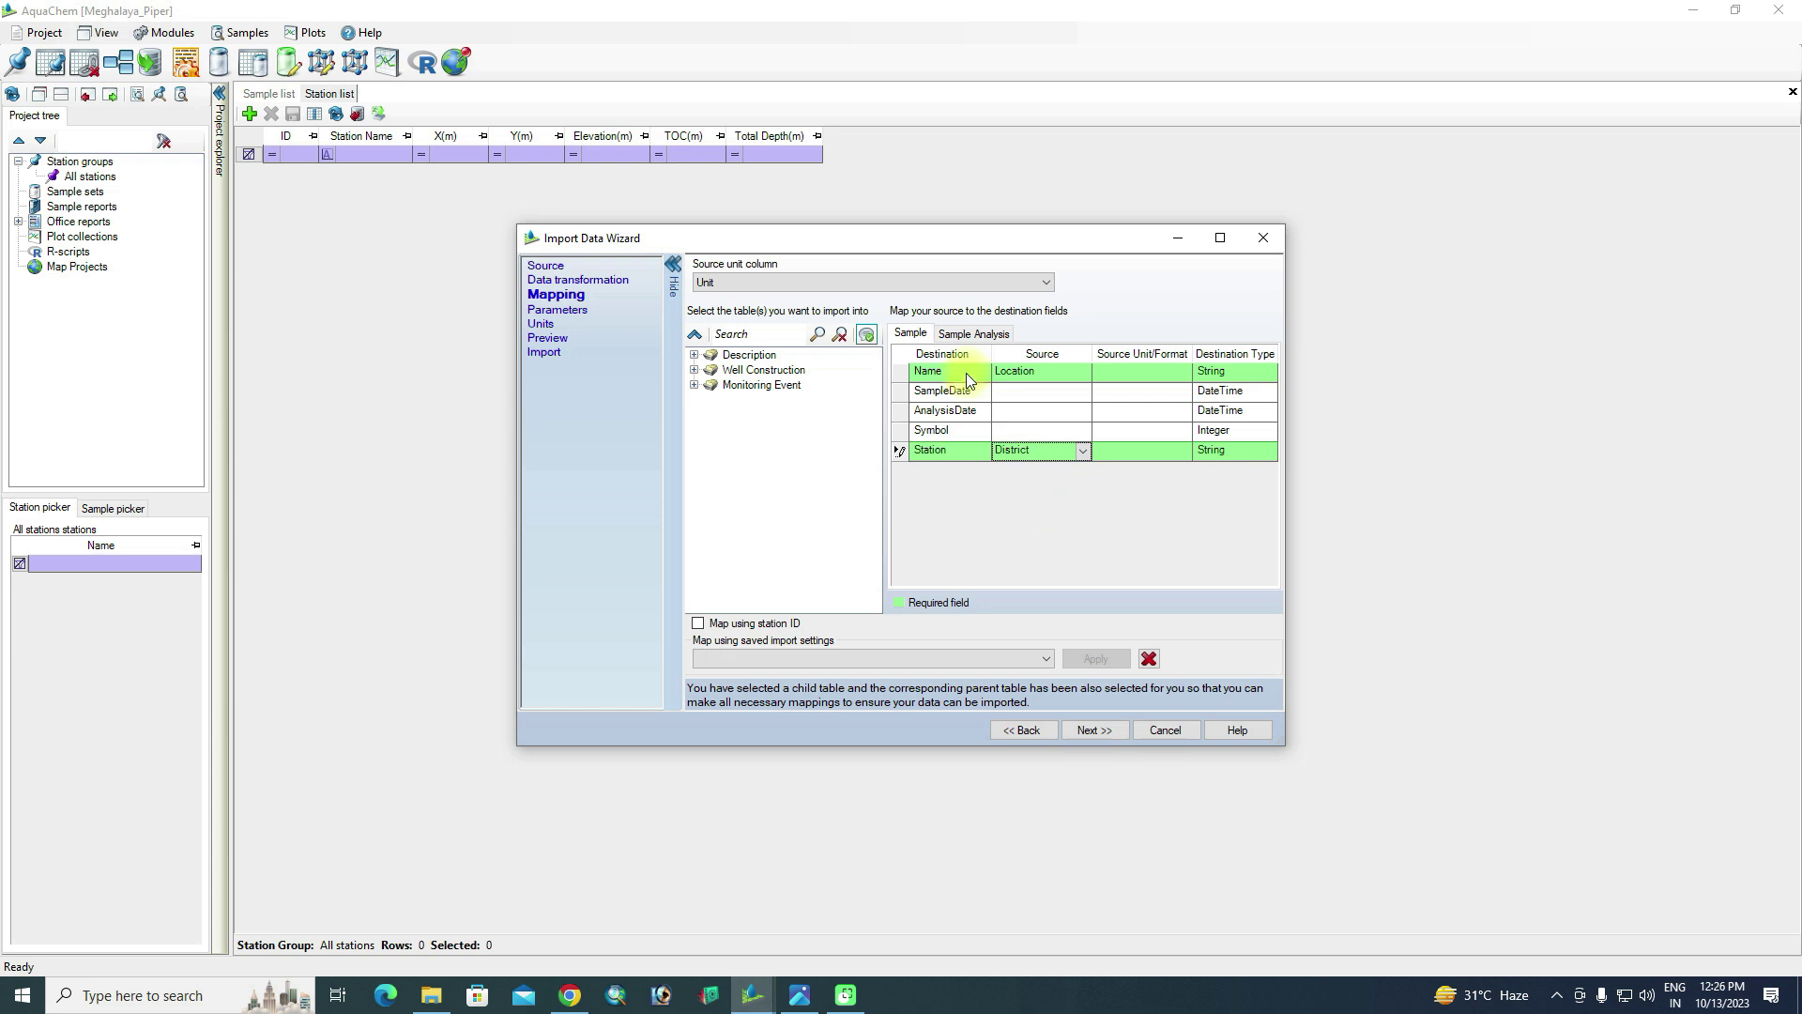
Map the Sample Analysis fields Parameter_Id to Column0 and Sample_Id to Location, and submit the mapping for validation
{"action": "left_click", "coordinate": [976, 335]}
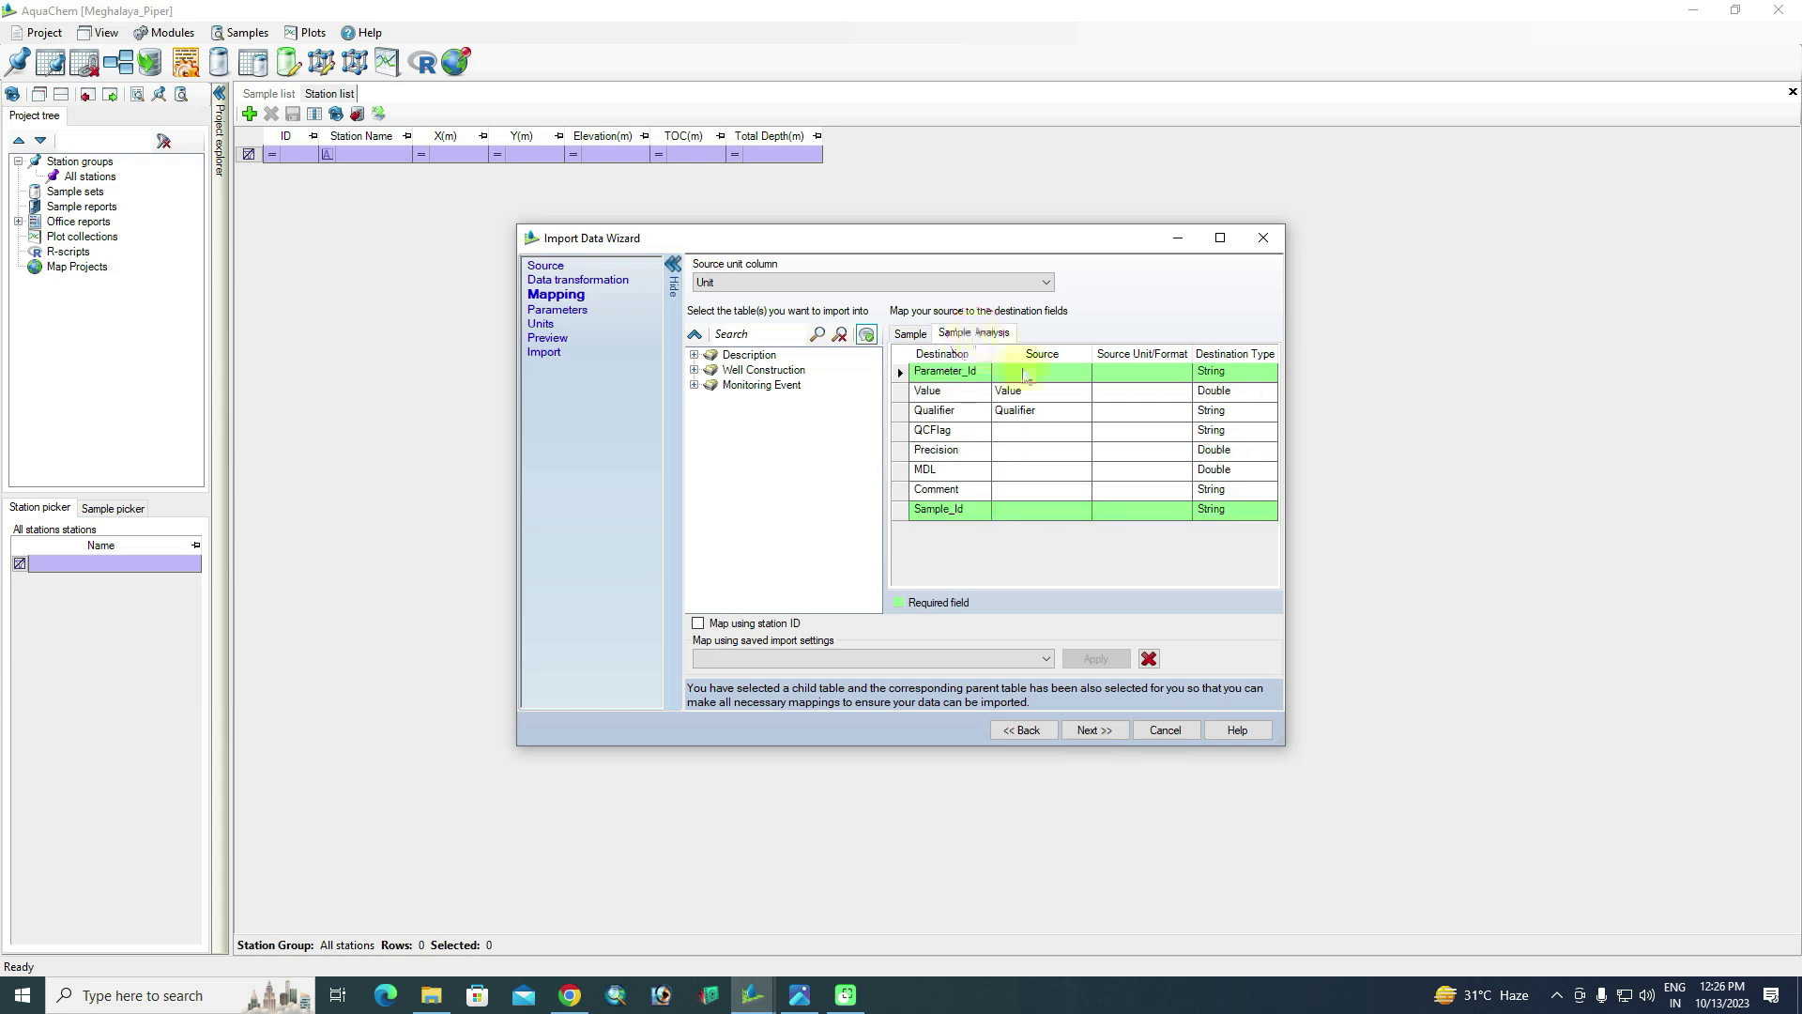
{"action": "left_click", "coordinate": [1083, 373]}
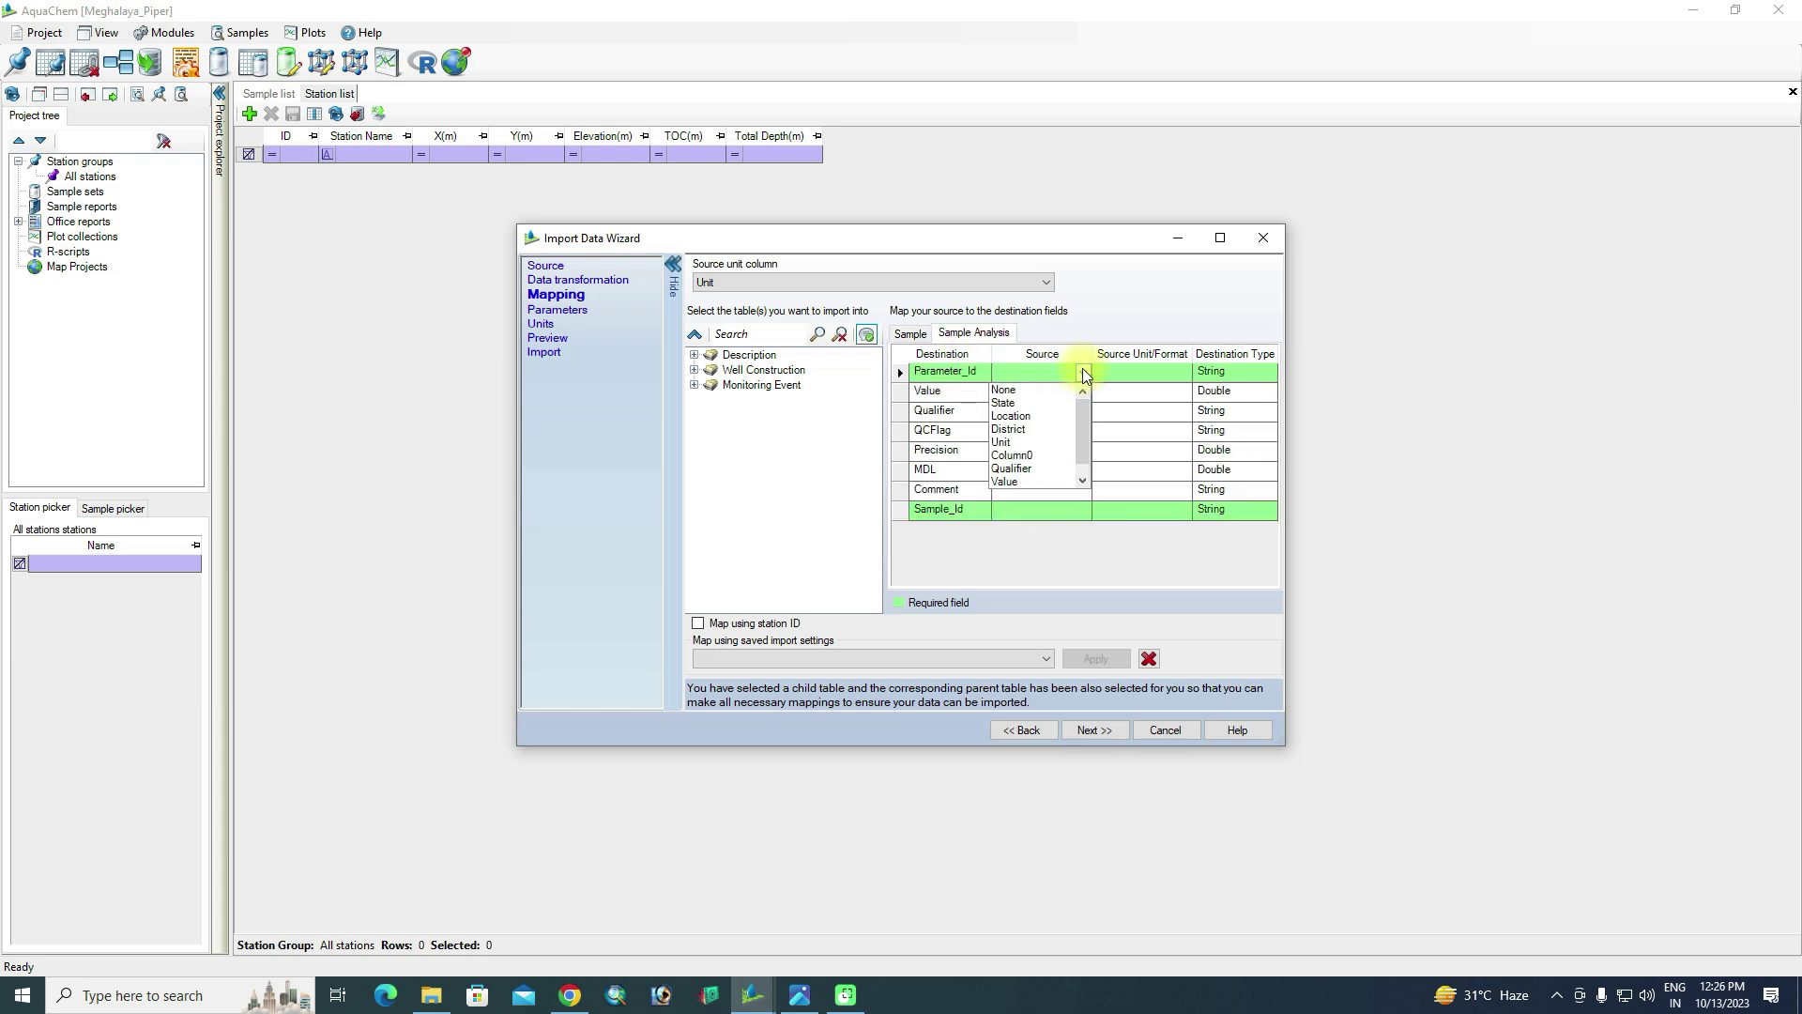
{"action": "left_click", "coordinate": [1046, 455]}
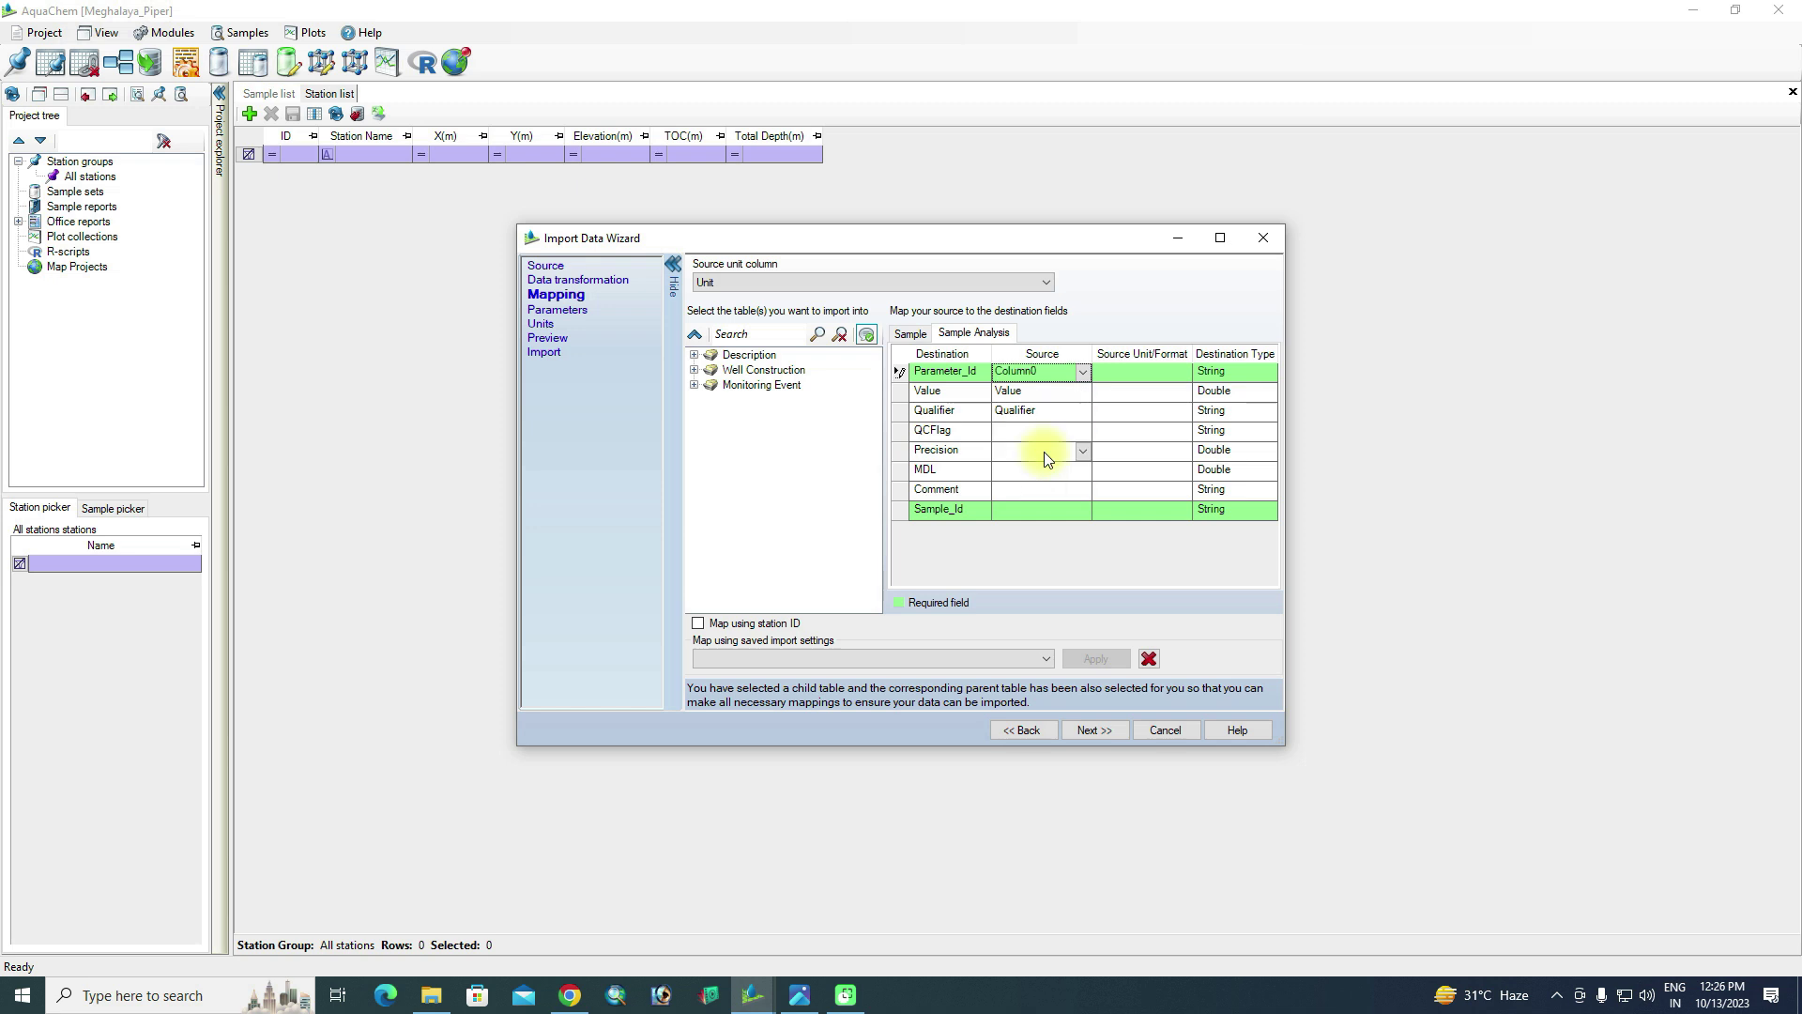
{"action": "left_click", "coordinate": [1075, 513]}
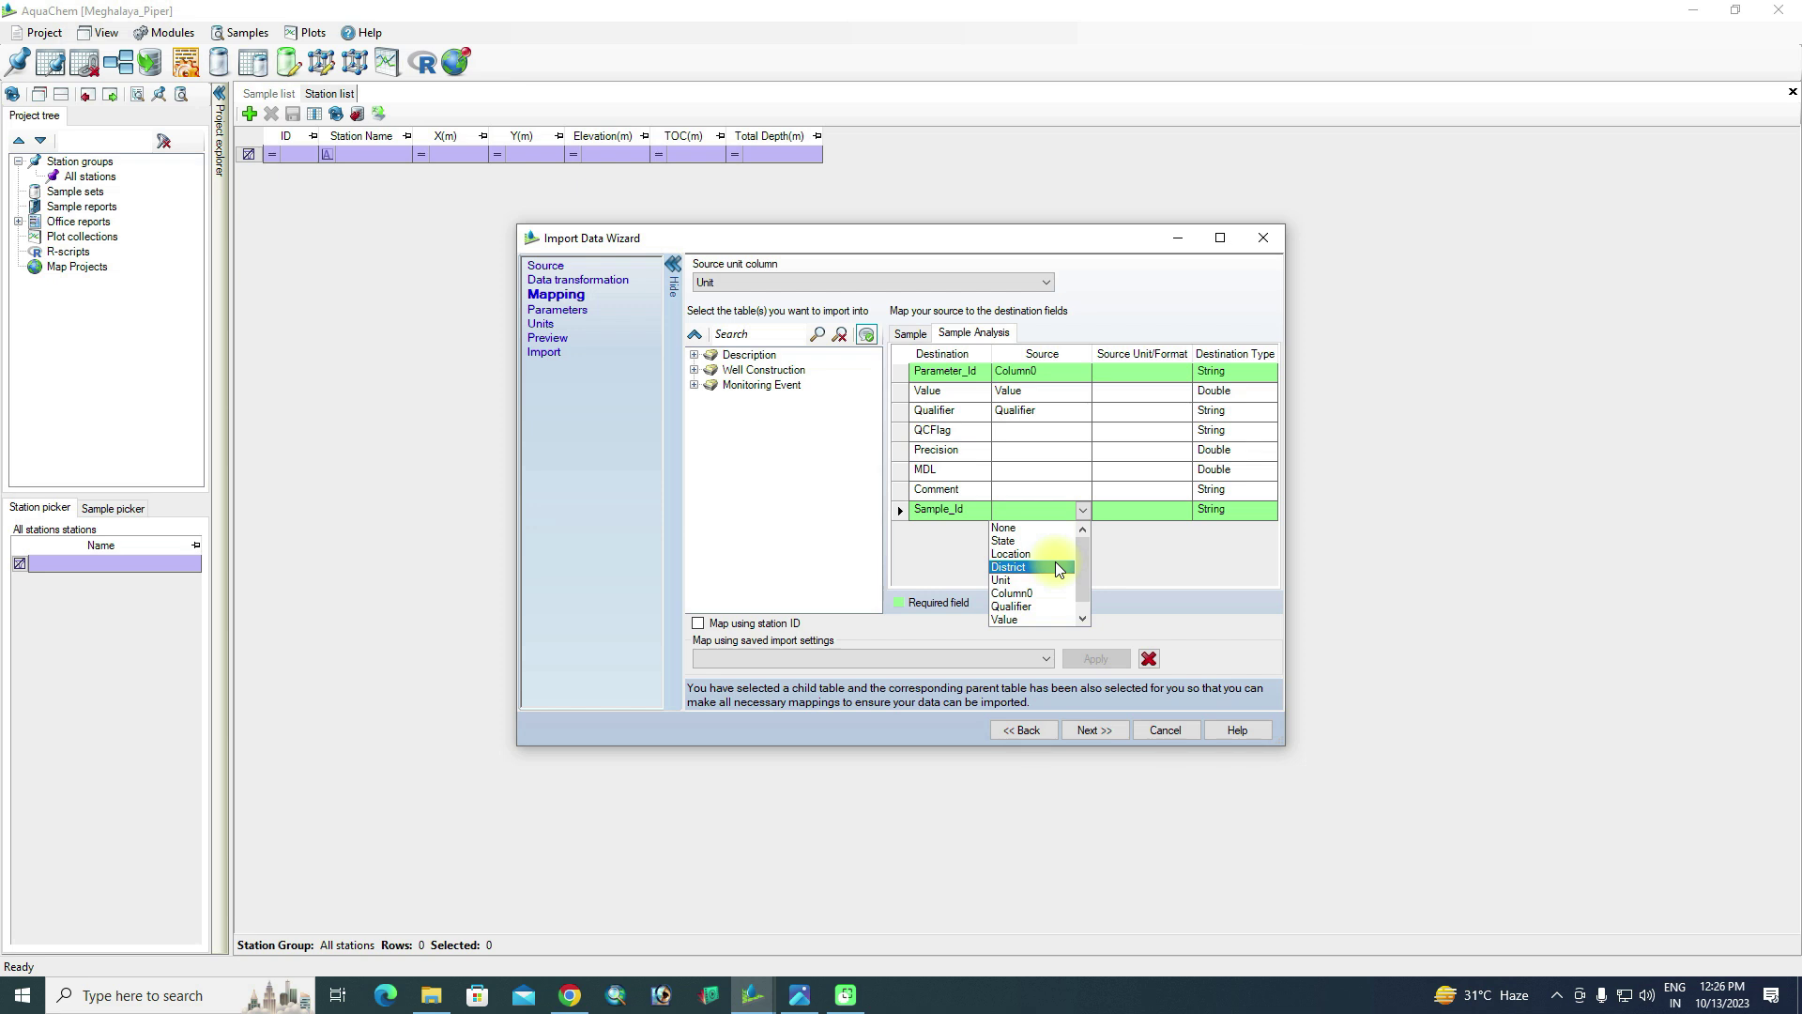
{"action": "left_click", "coordinate": [1051, 553]}
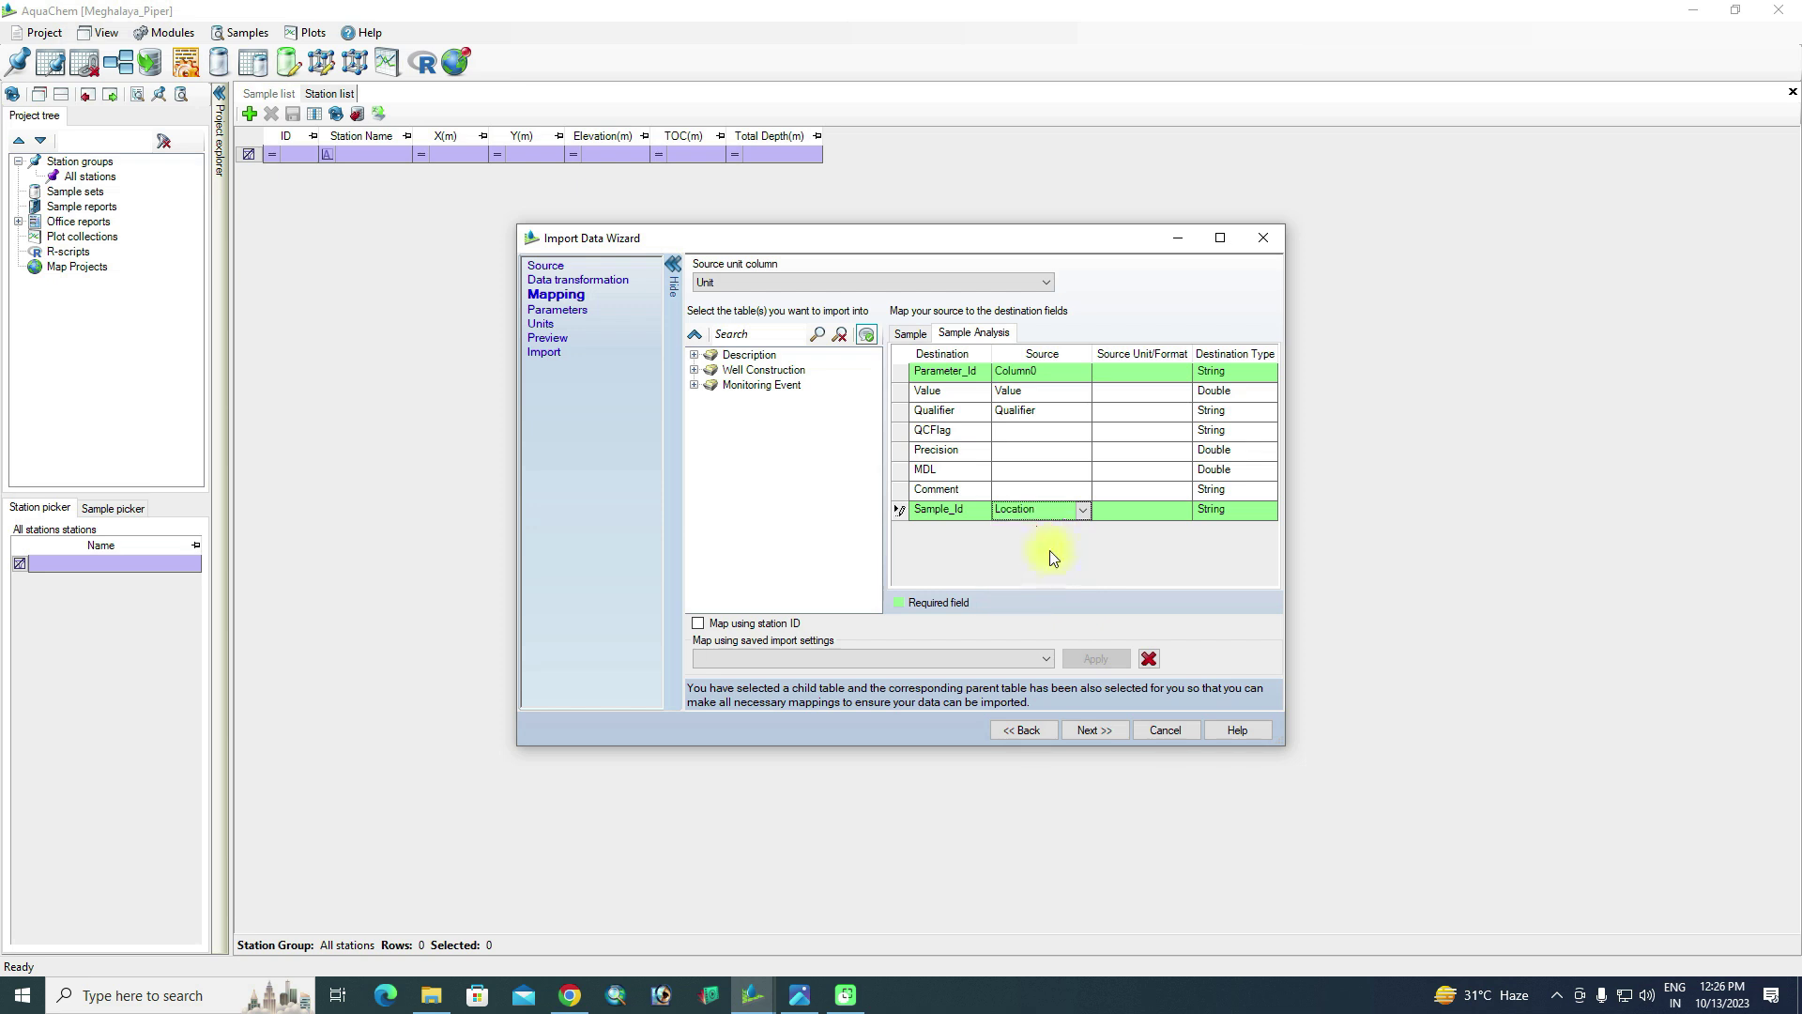
{"action": "left_click", "coordinate": [1091, 731]}
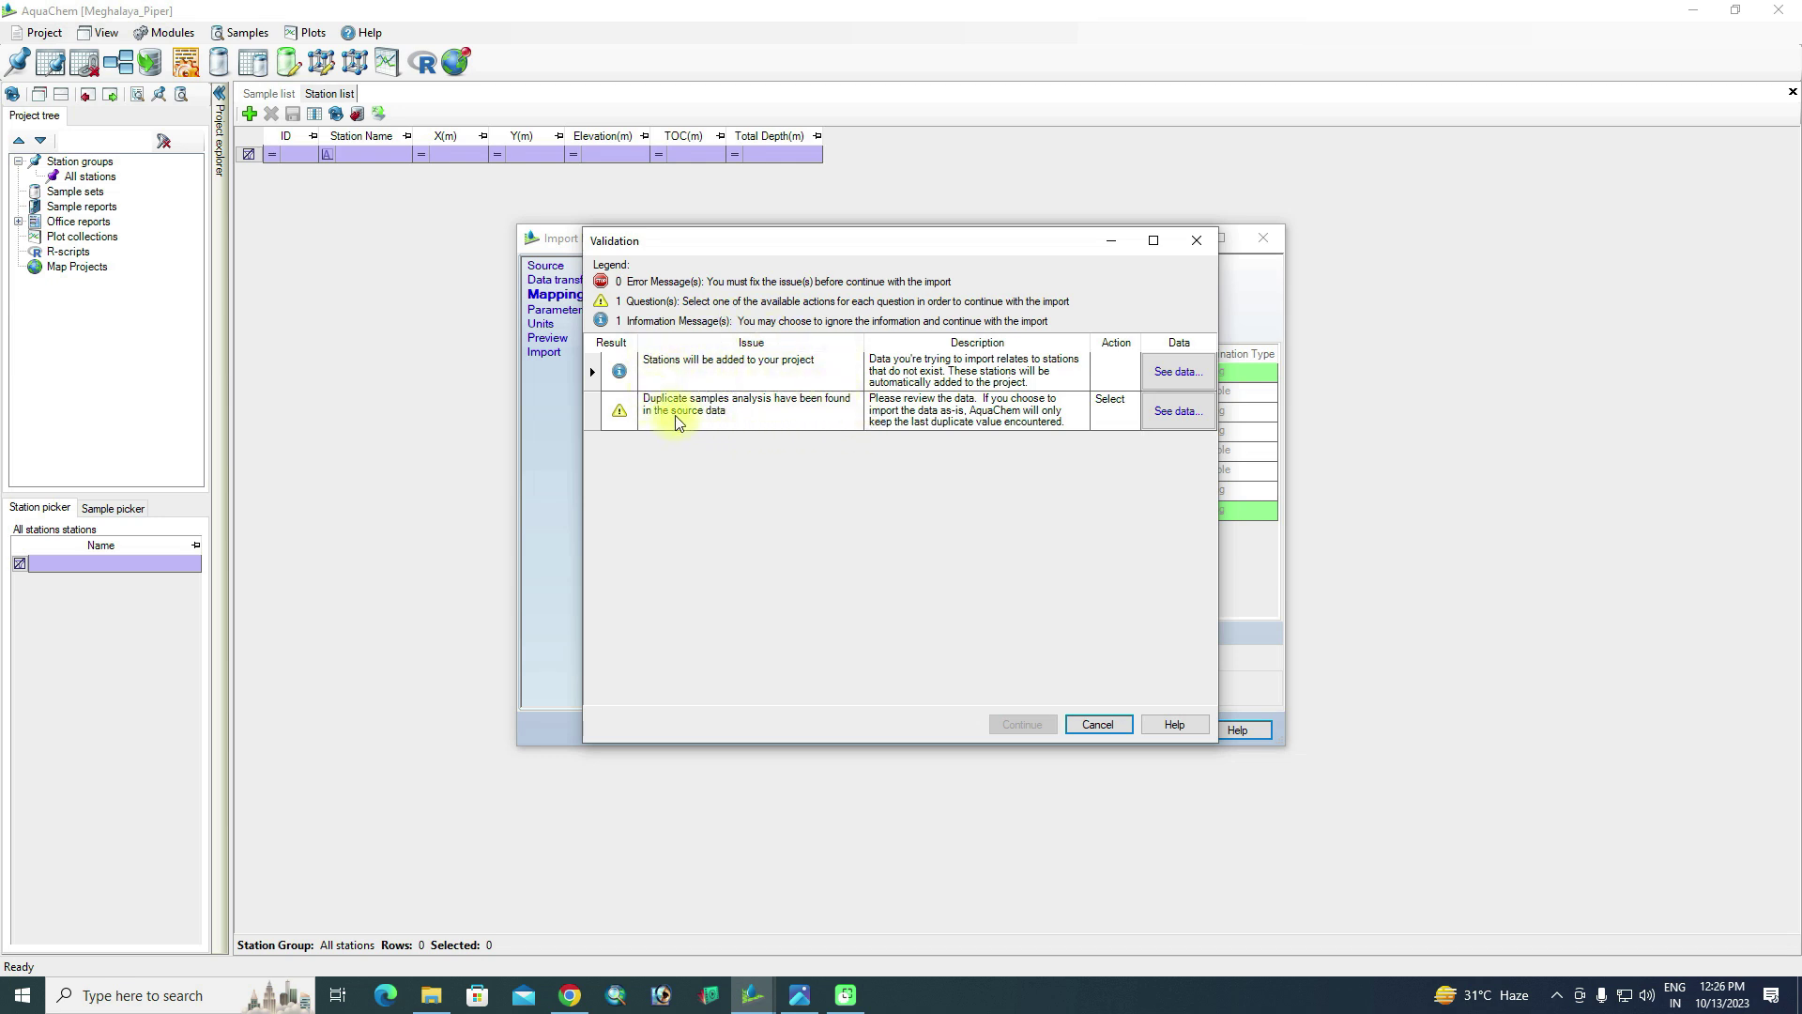
Review the records behind the duplicate samples analysis issue, close the details and cancel the validation
{"action": "left_click", "coordinate": [1174, 411]}
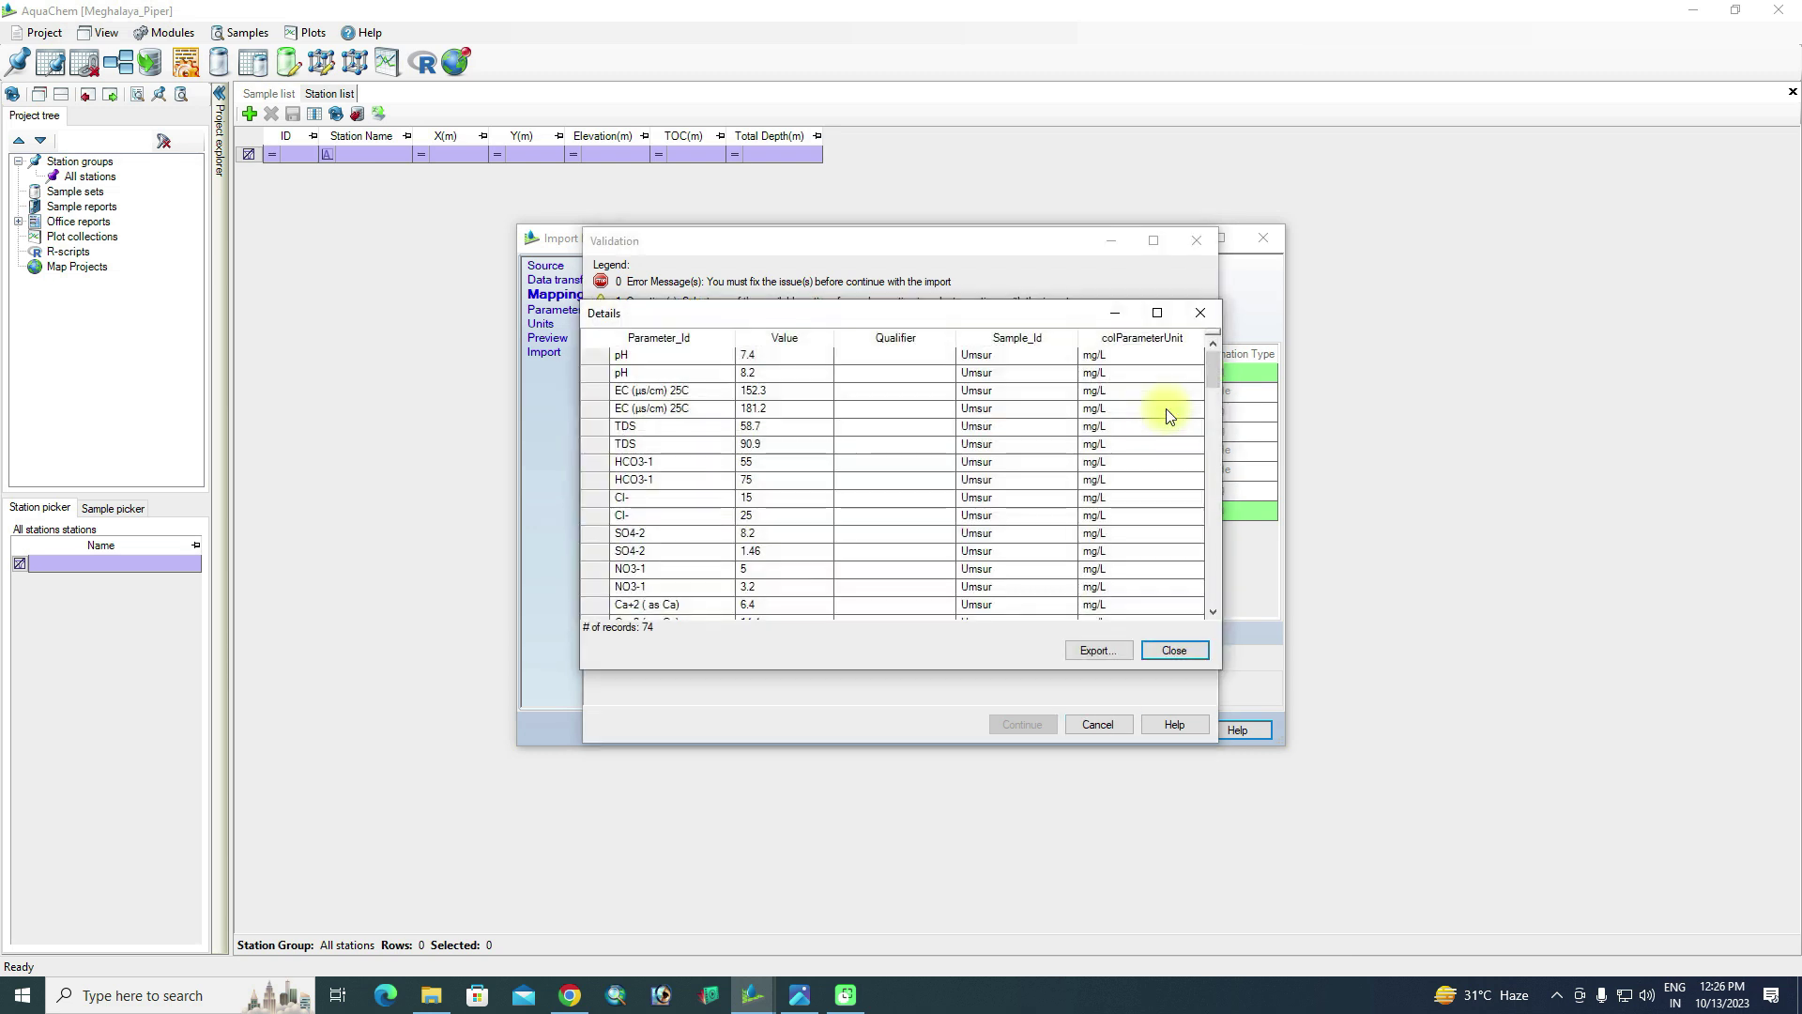
{"action": "scroll", "coordinate": [999, 514], "scroll_direction": "down", "scroll_amount": 2}
{"action": "scroll", "coordinate": [999, 513], "scroll_direction": "down", "scroll_amount": 5}
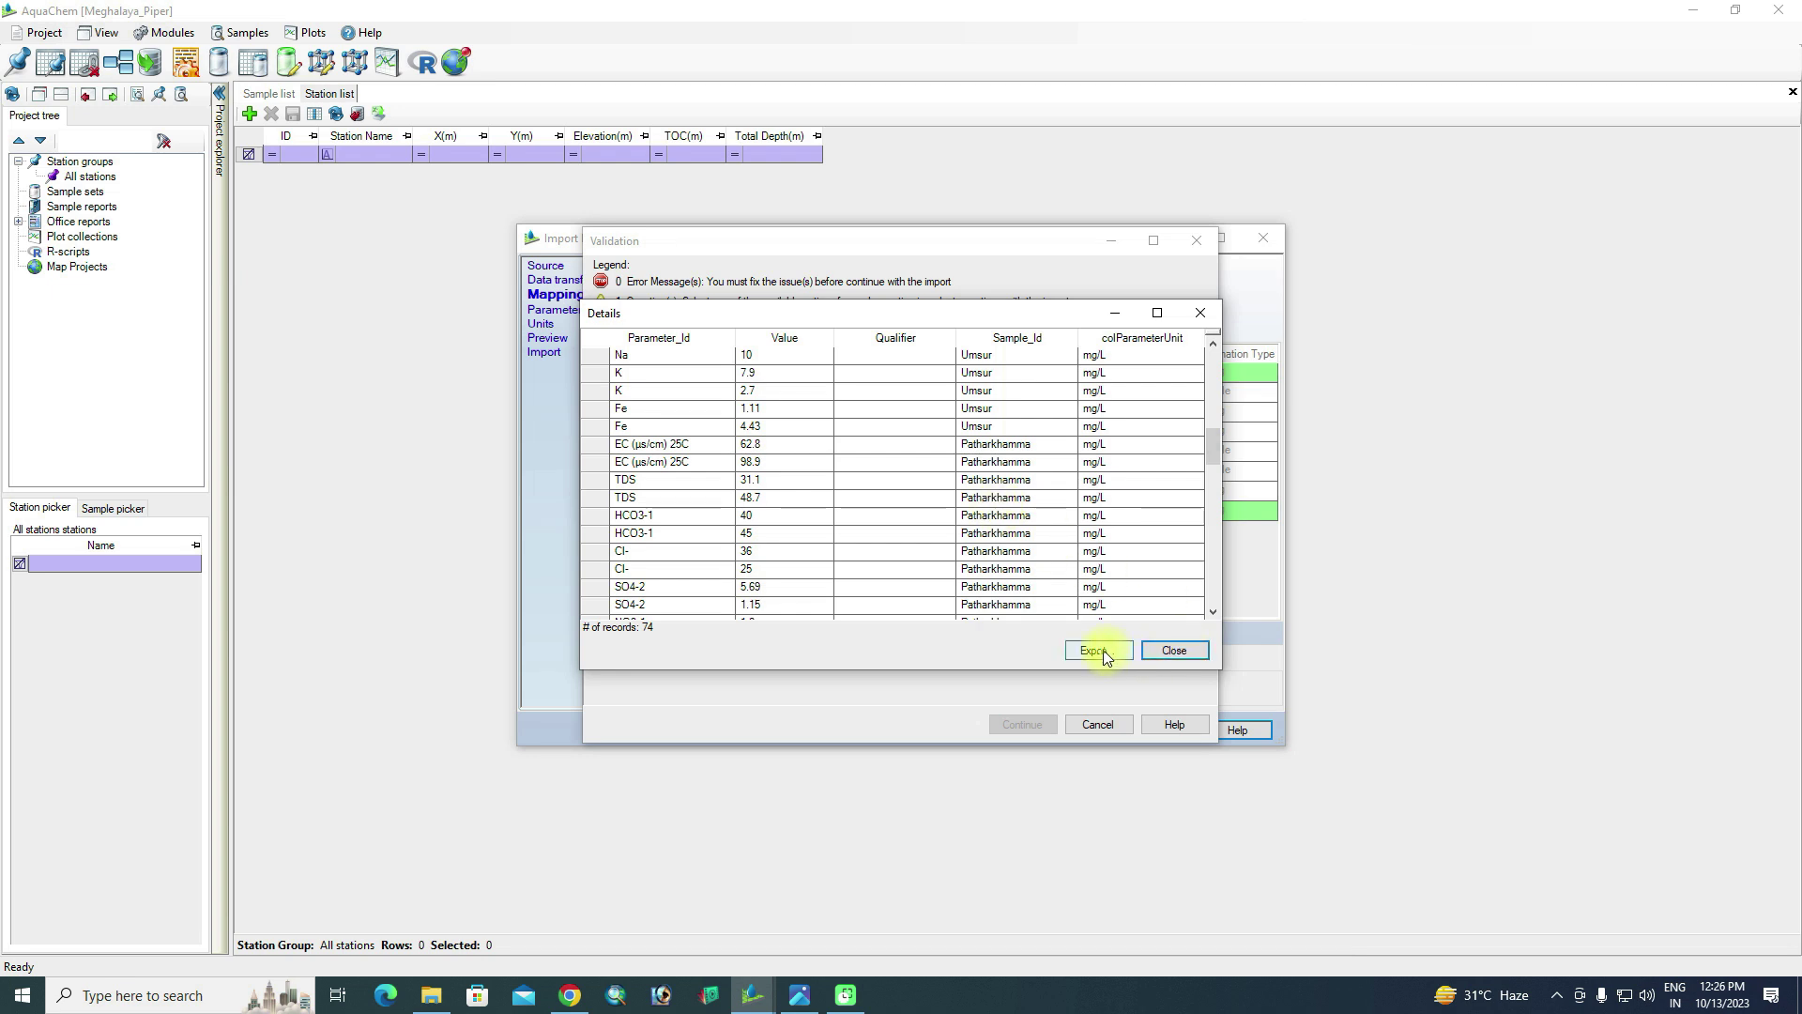
{"action": "left_click", "coordinate": [1190, 651]}
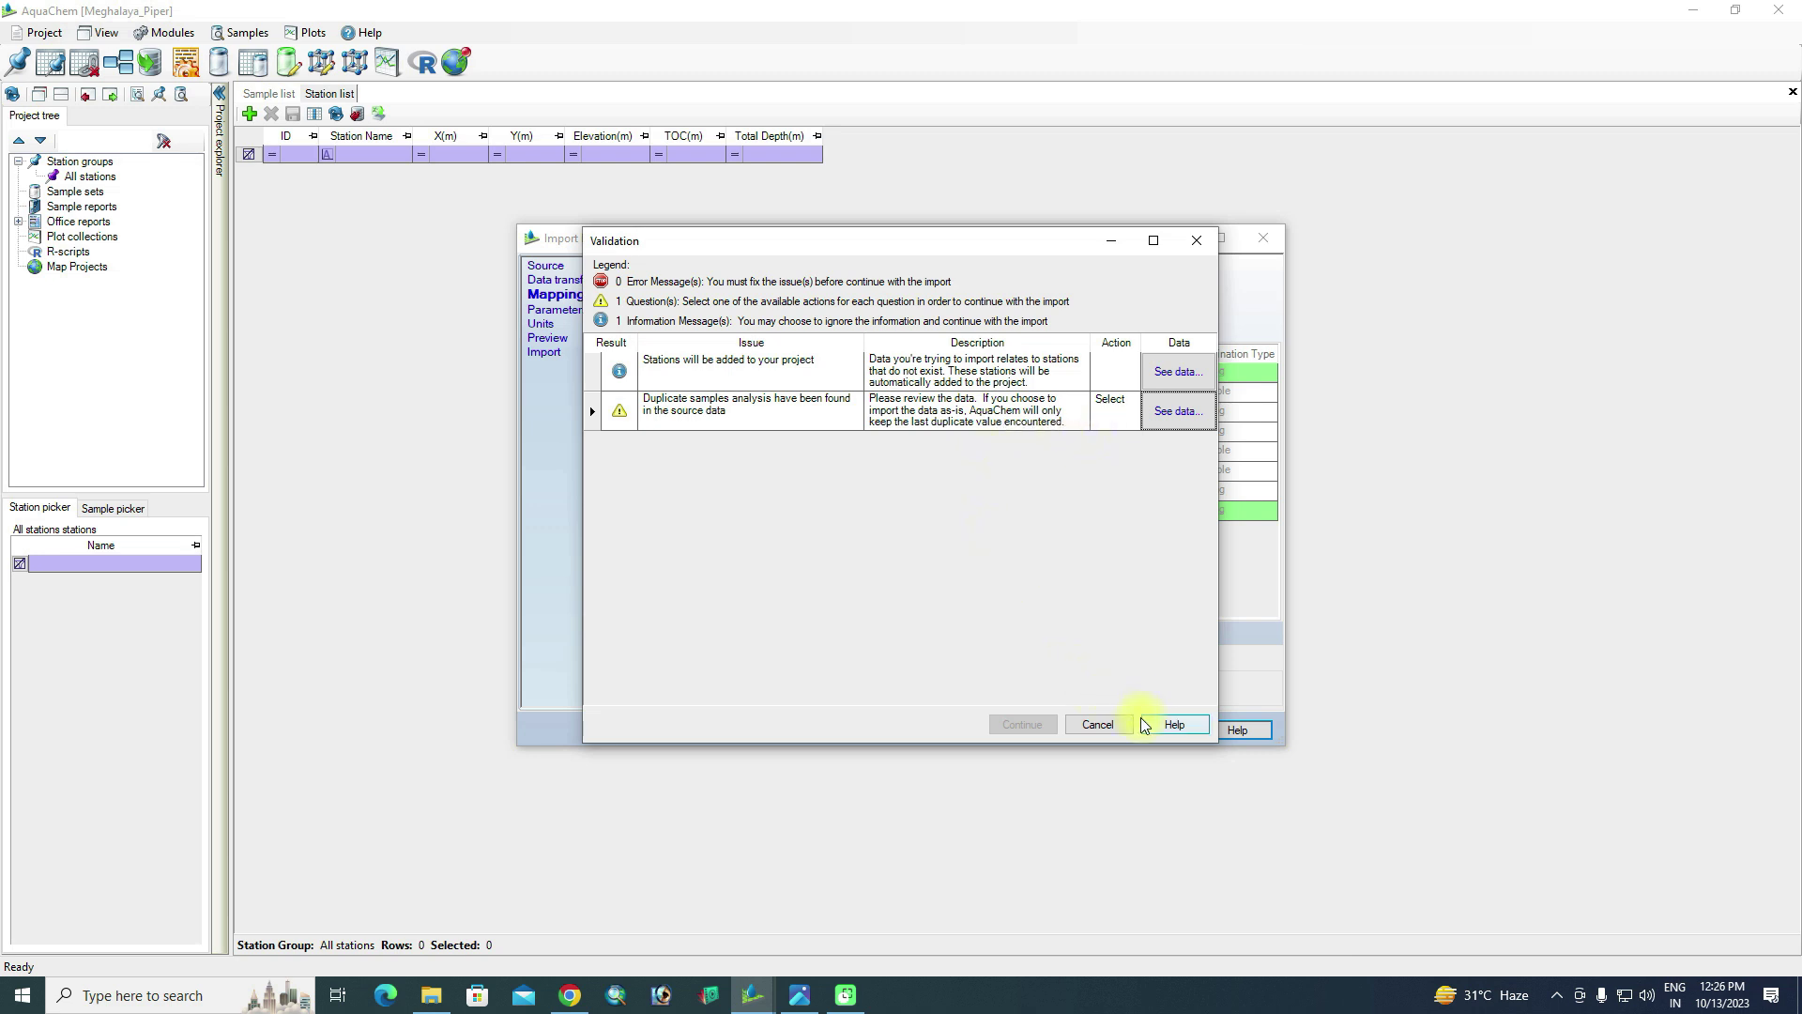
{"action": "left_click", "coordinate": [1112, 725]}
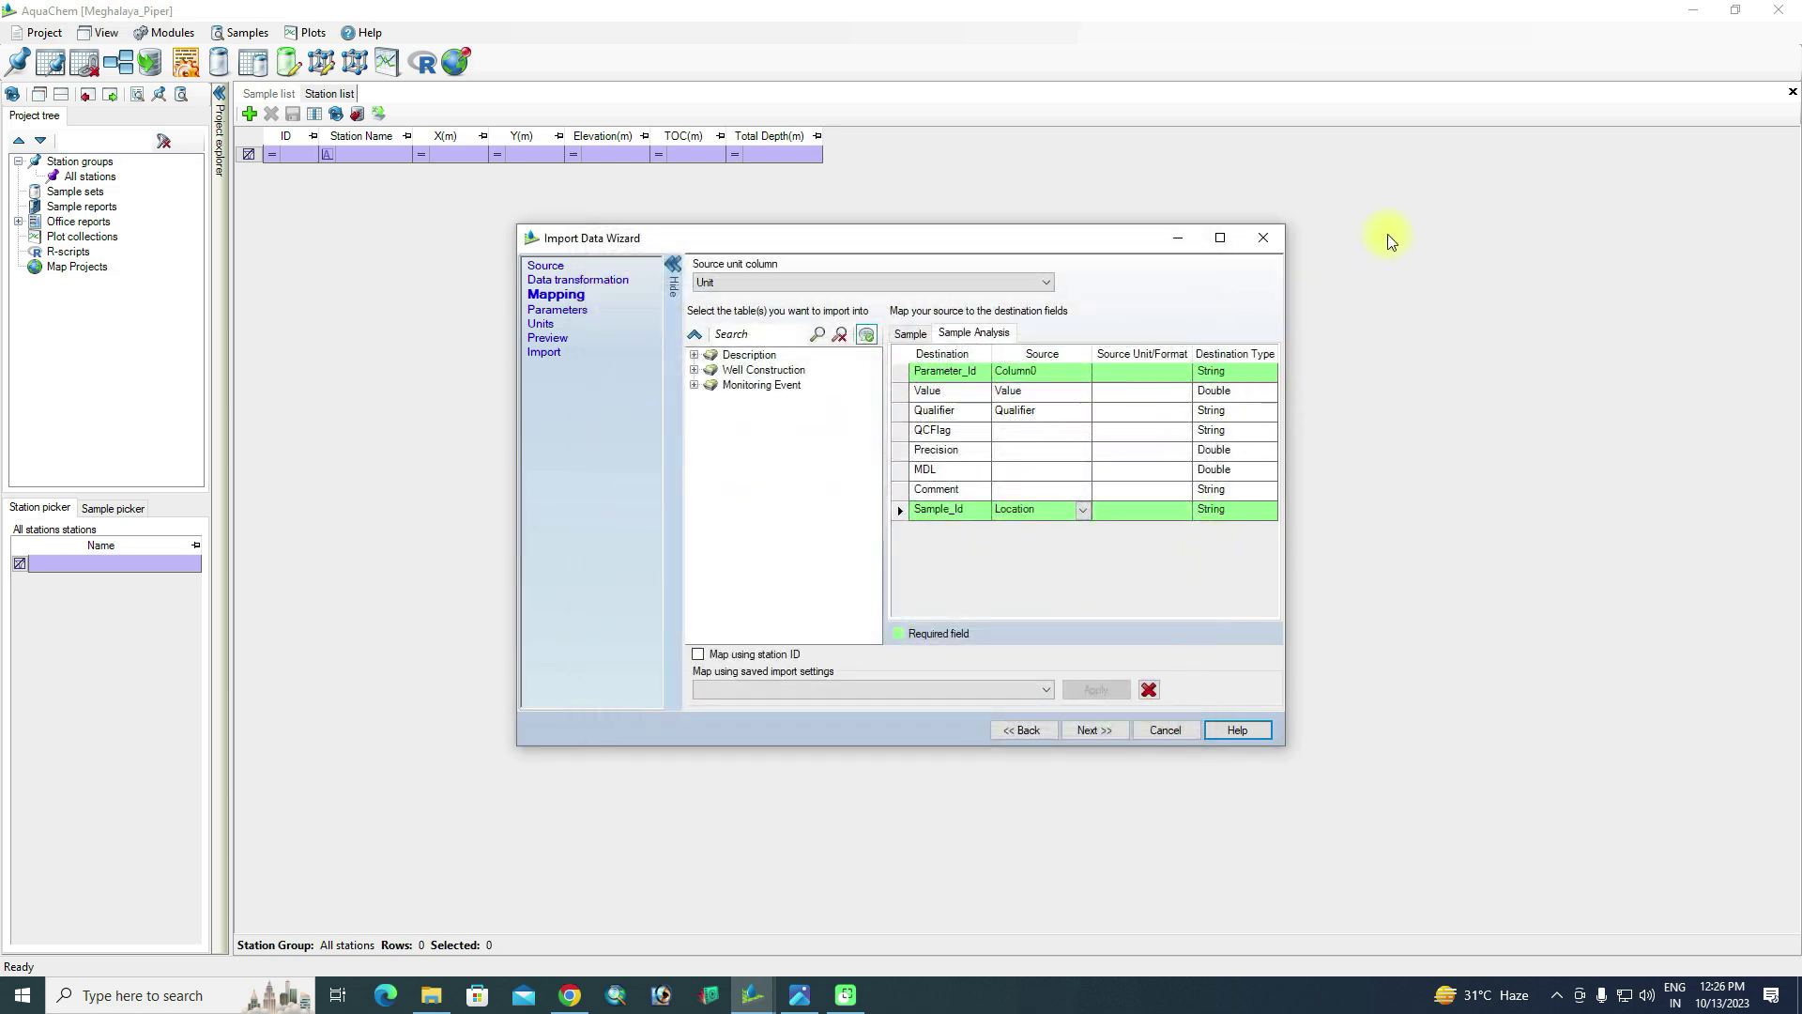
Minimize the import wizard and the AquaChem window, and open the PIPER data workbook from the desktop in Excel
{"action": "left_click", "coordinate": [1183, 240]}
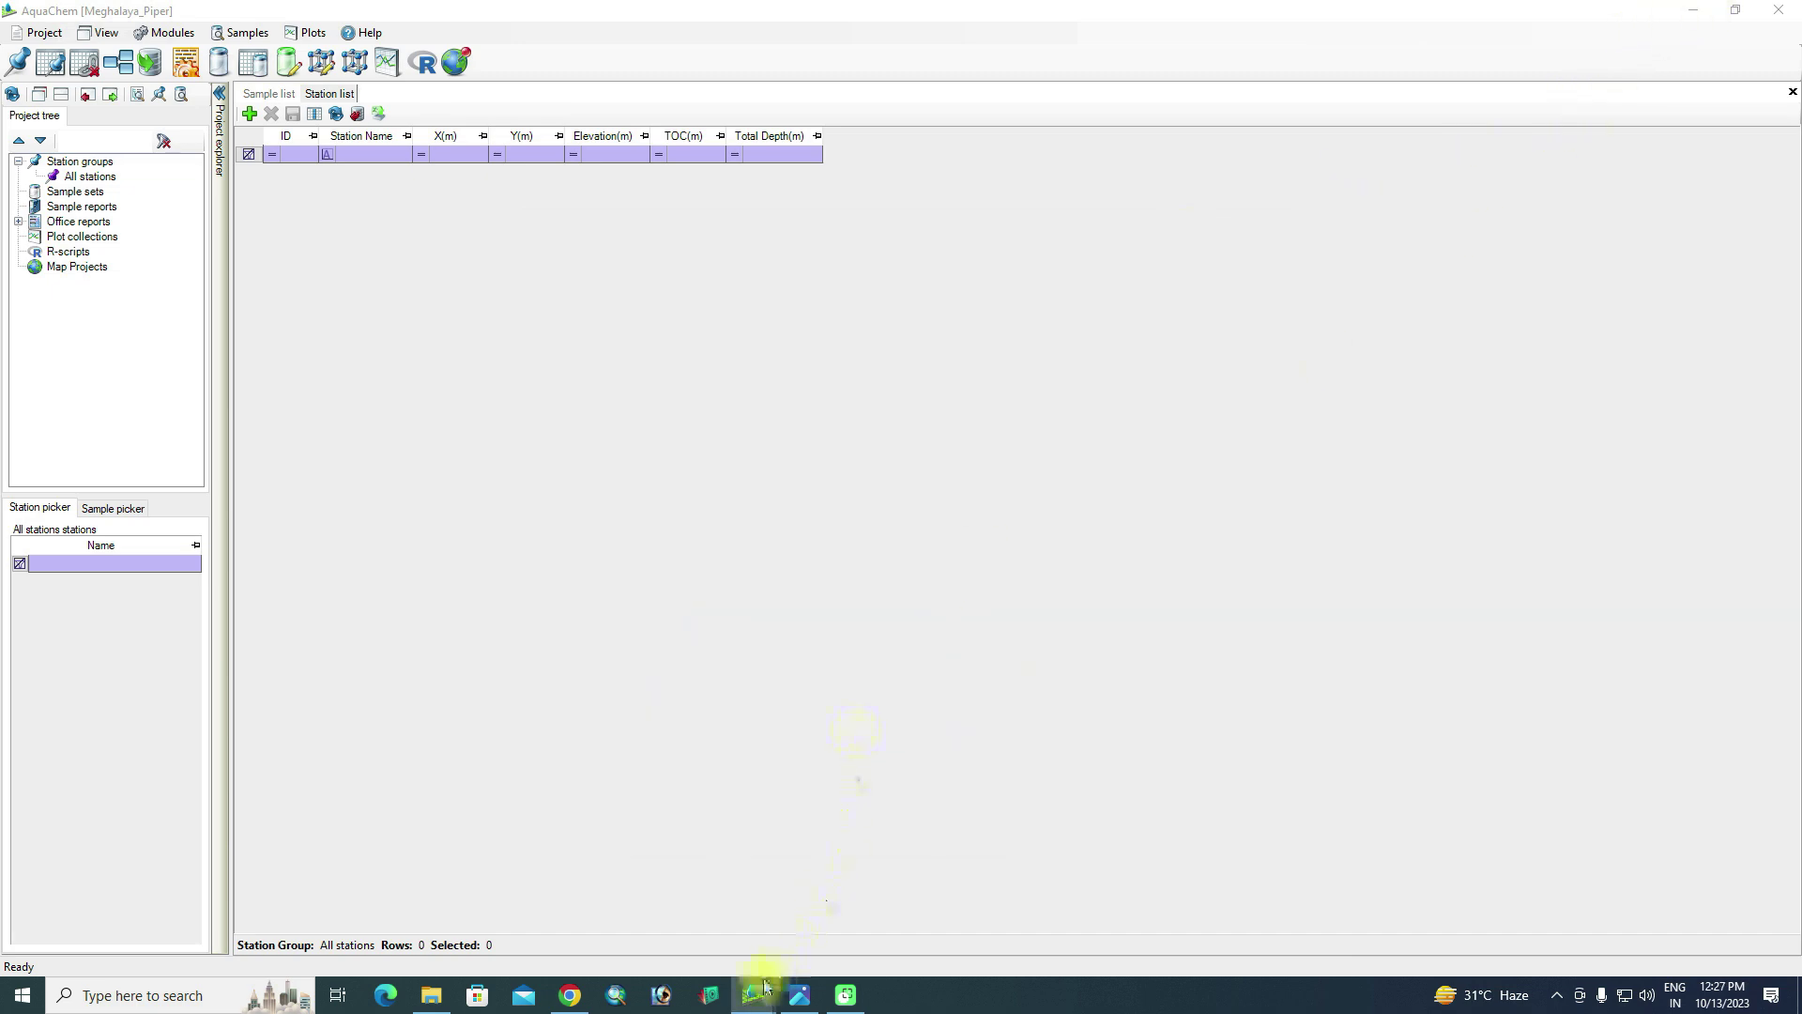
{"action": "mouse_move", "coordinate": [752, 993]}
{"action": "left_click", "coordinate": [930, 856]}
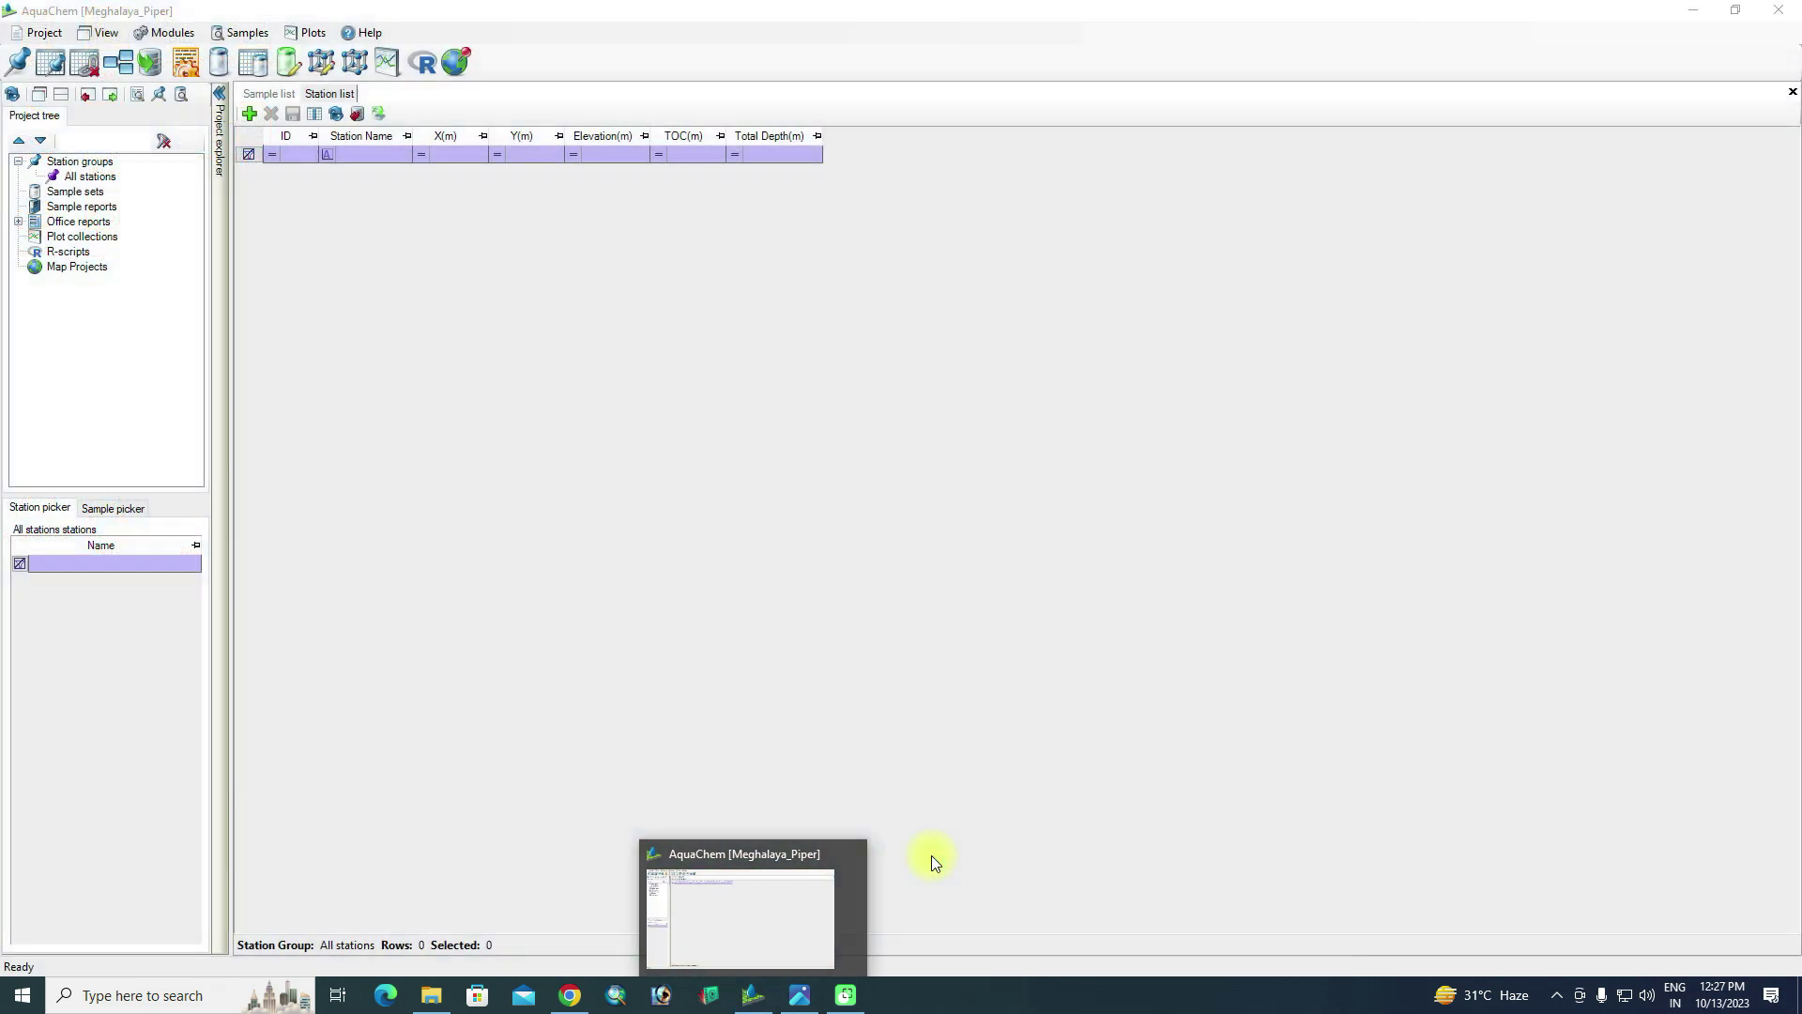
{"action": "left_click", "coordinate": [1685, 13]}
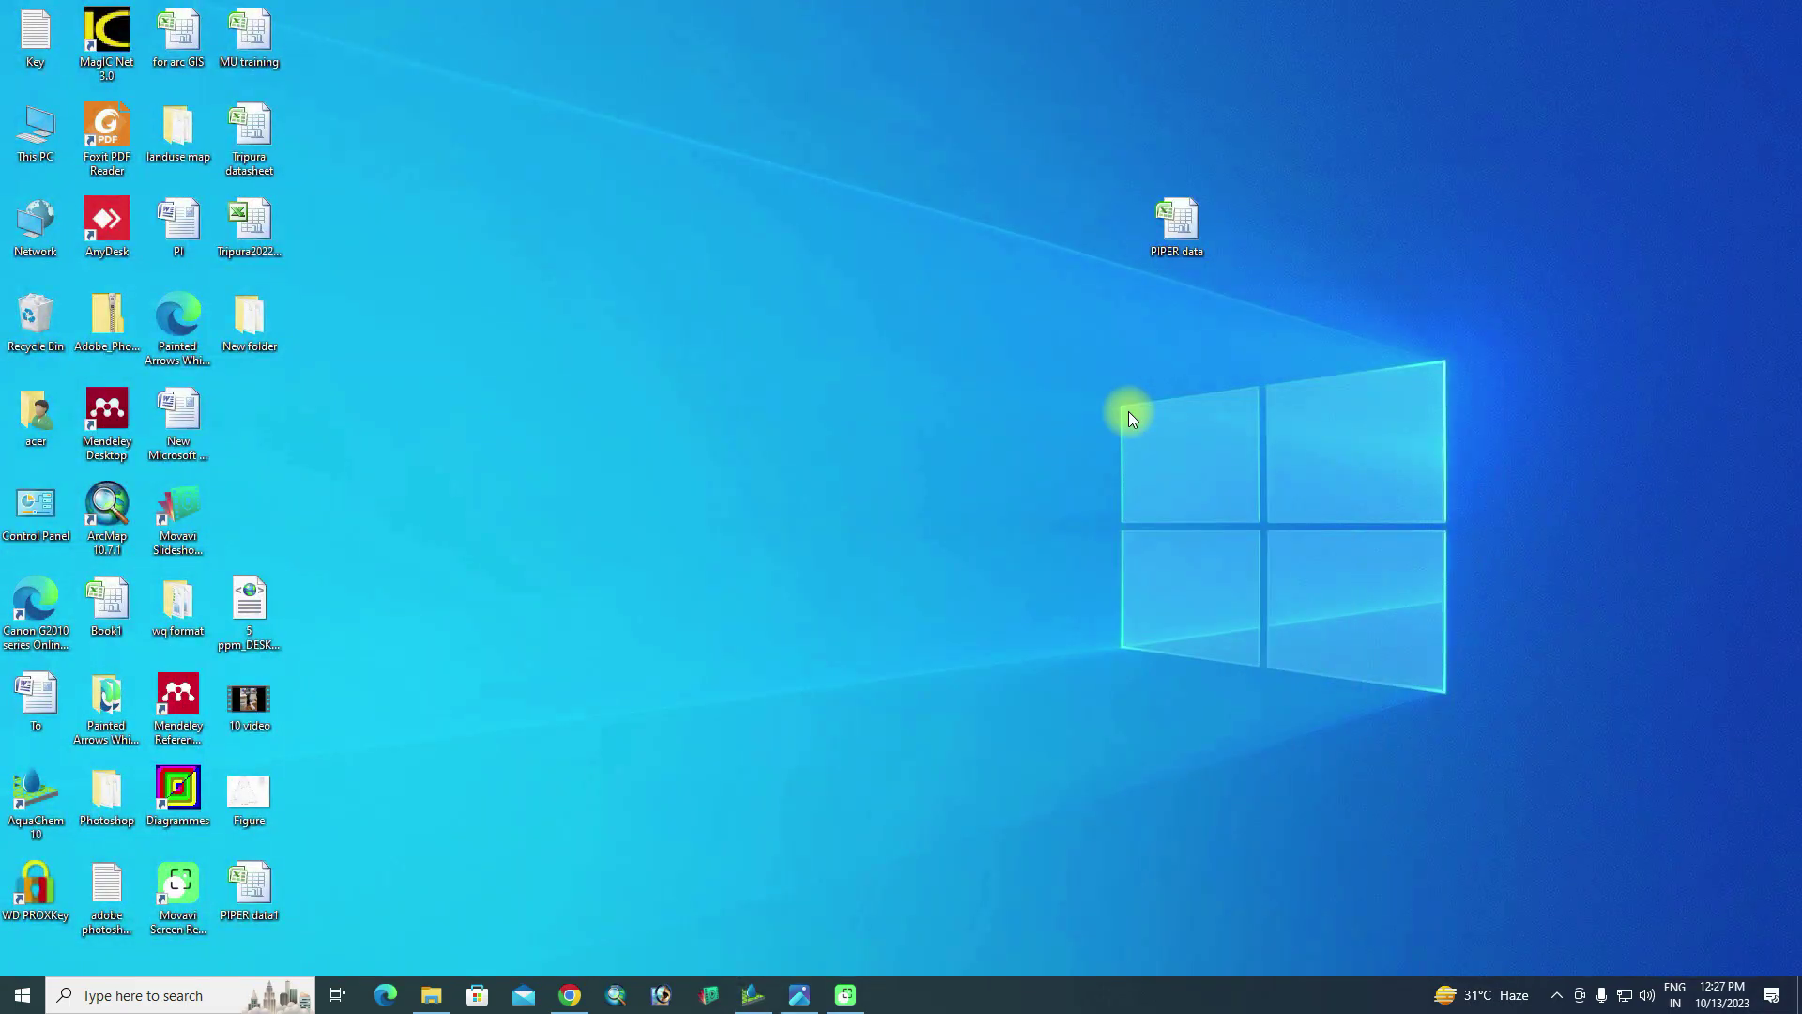
{"action": "double_click", "coordinate": [1175, 223]}
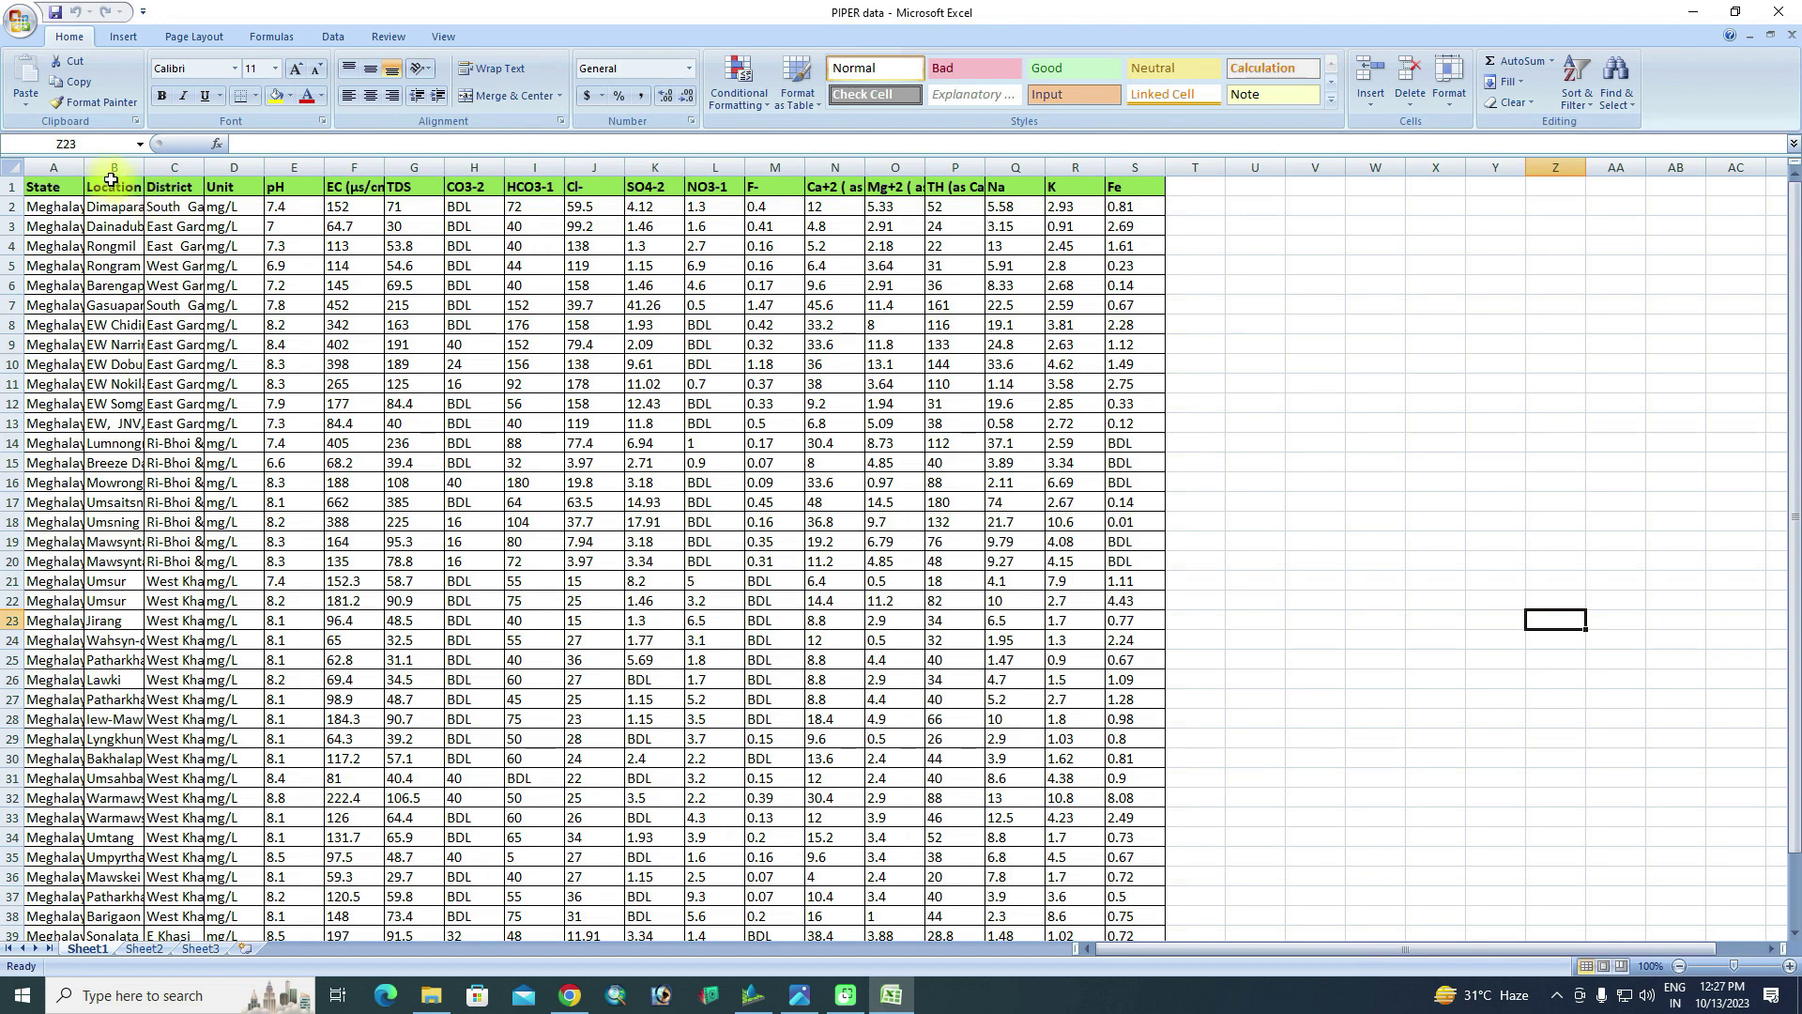
Auto-fit the State and Location columns and highlight duplicate values in the Location column with conditional formatting
{"action": "double_click", "coordinate": [84, 167]}
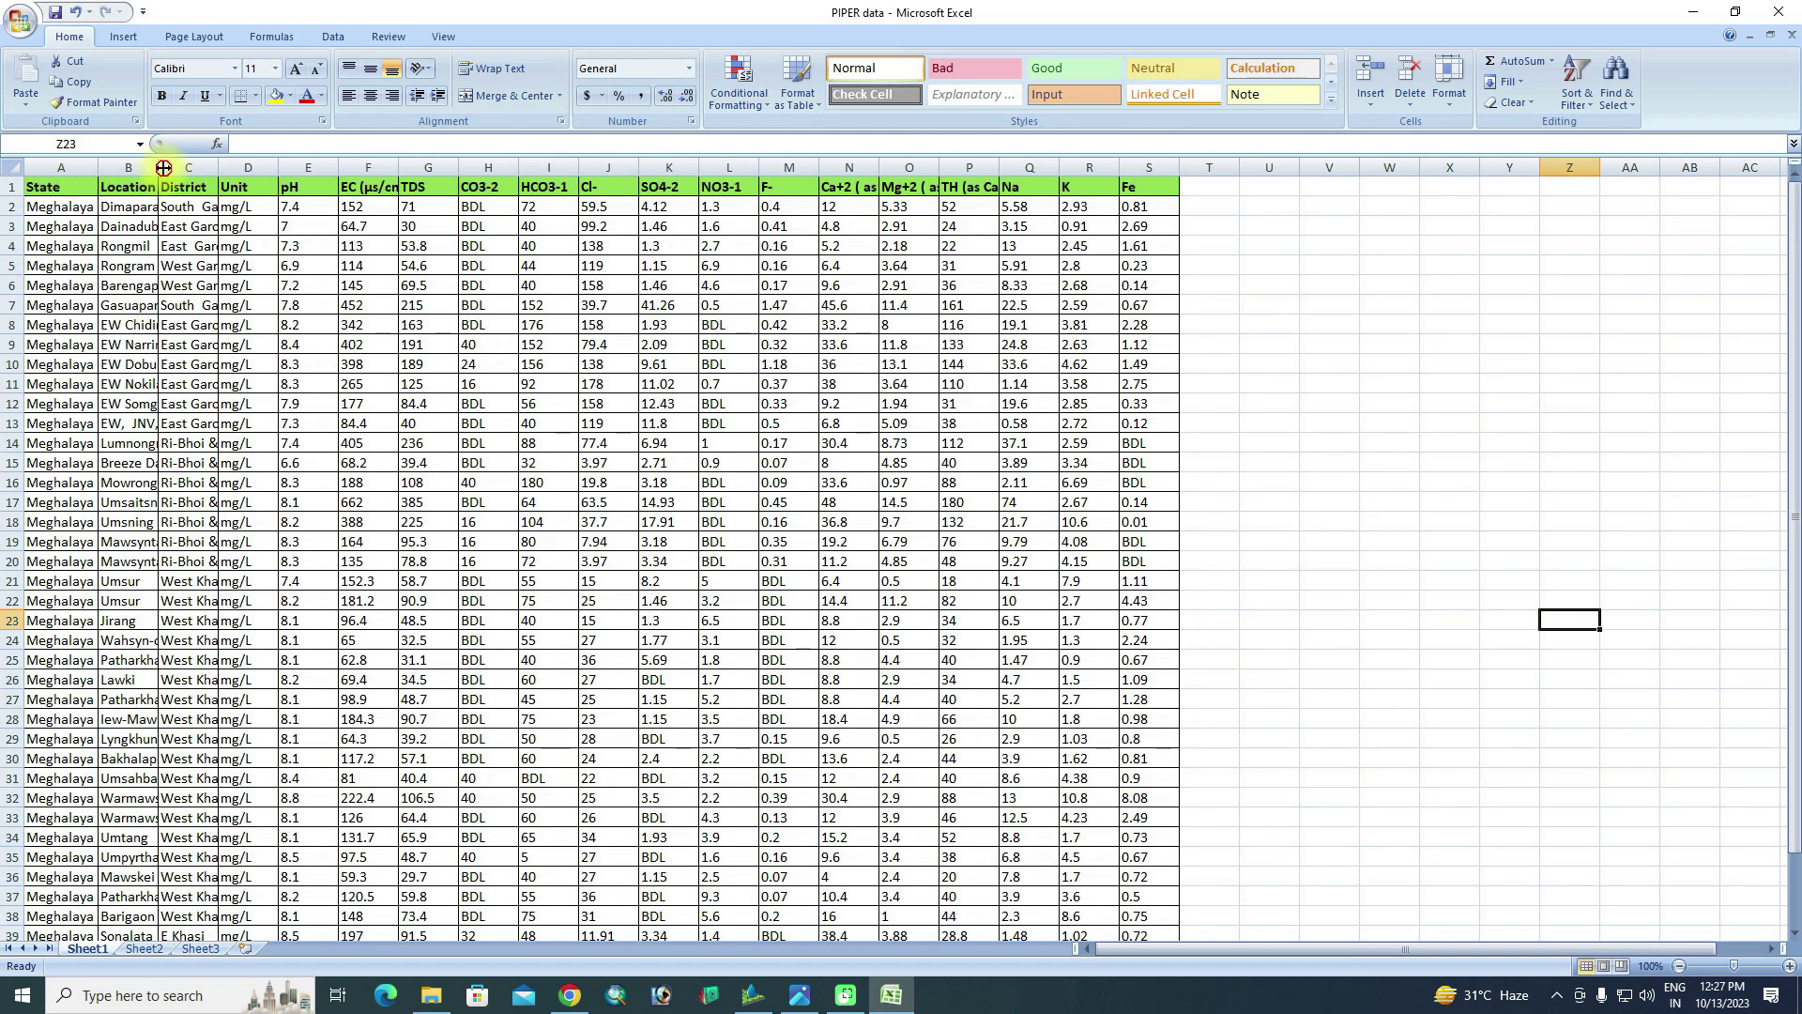
{"action": "double_click", "coordinate": [163, 168]}
{"action": "left_click", "coordinate": [176, 167]}
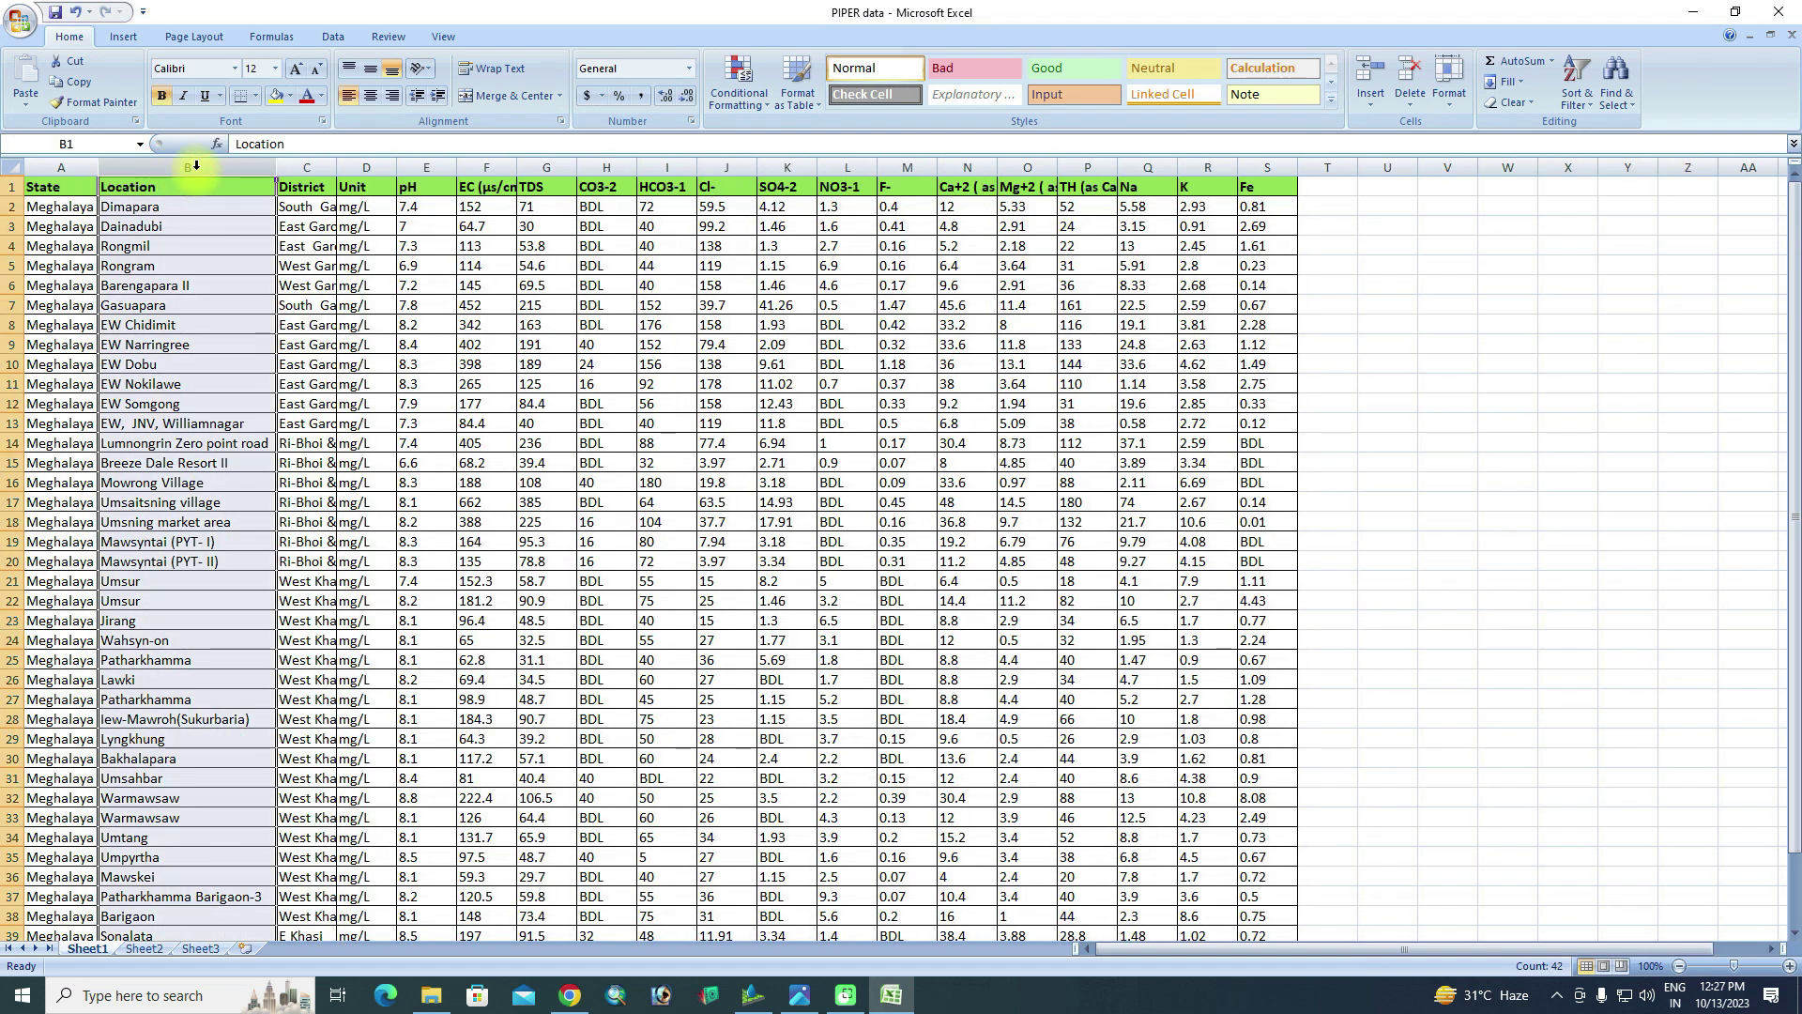
{"action": "left_click", "coordinate": [743, 97]}
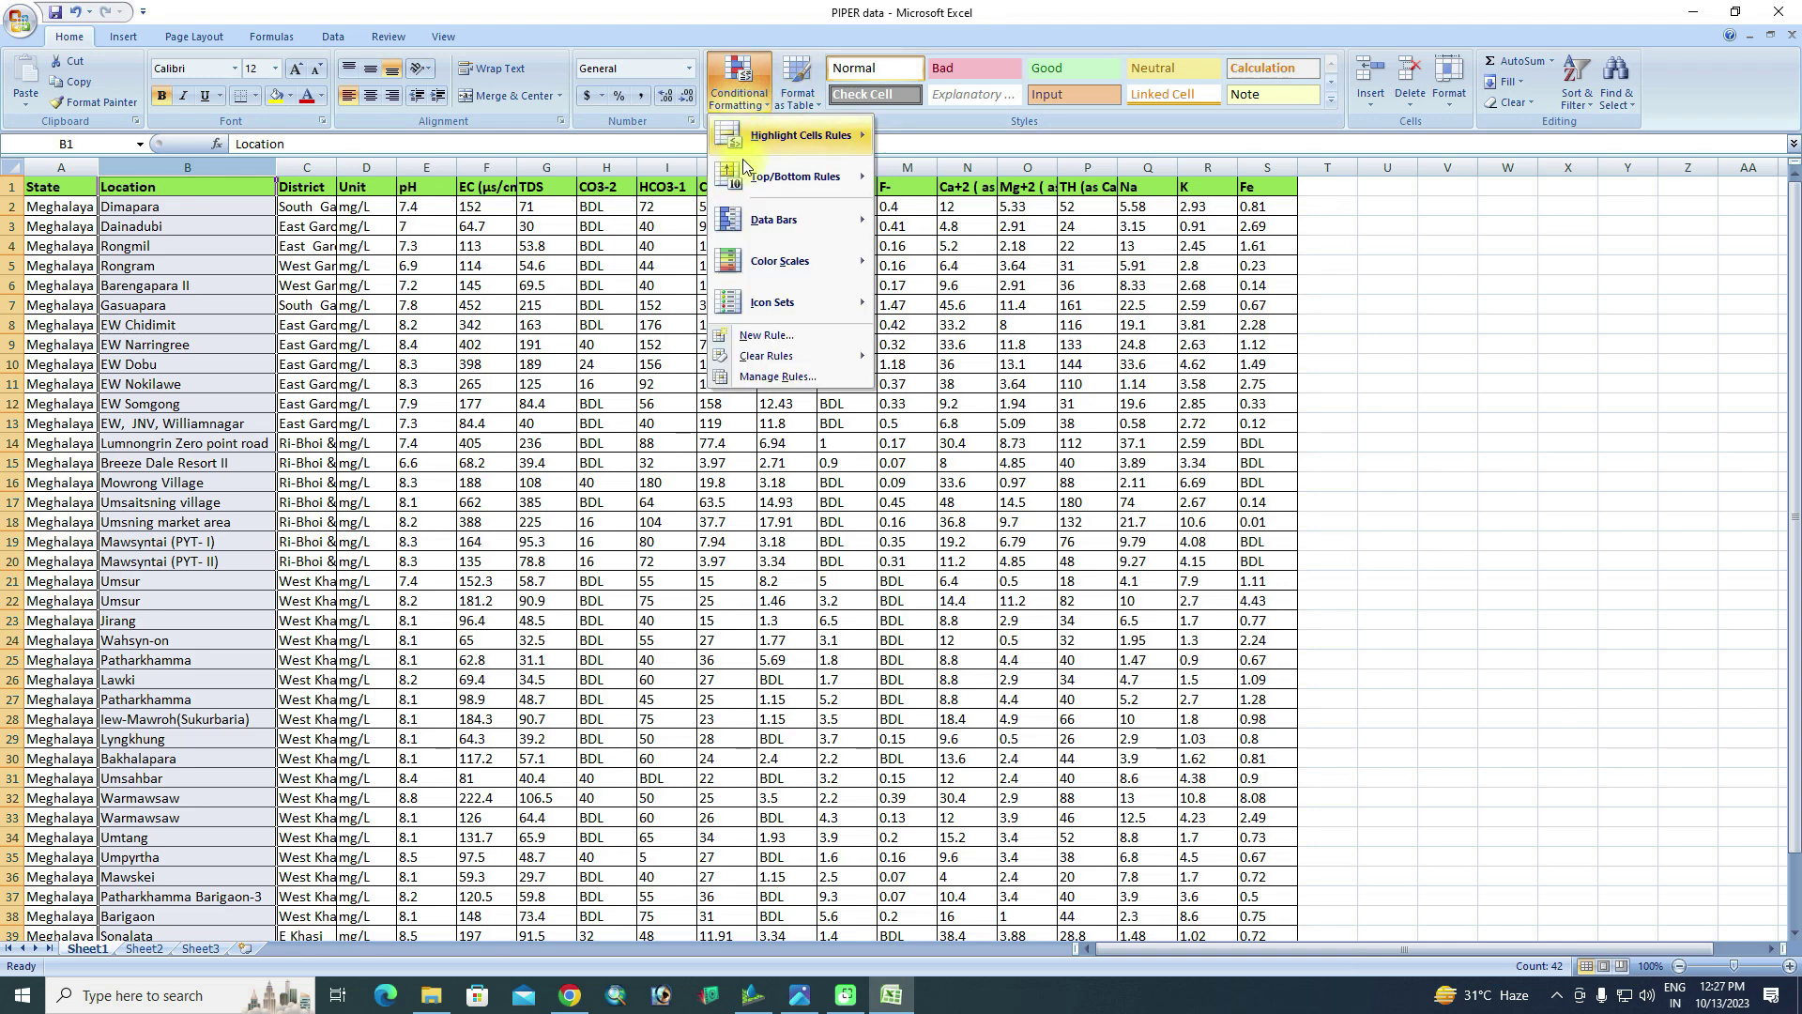
{"action": "mouse_move", "coordinate": [798, 138]}
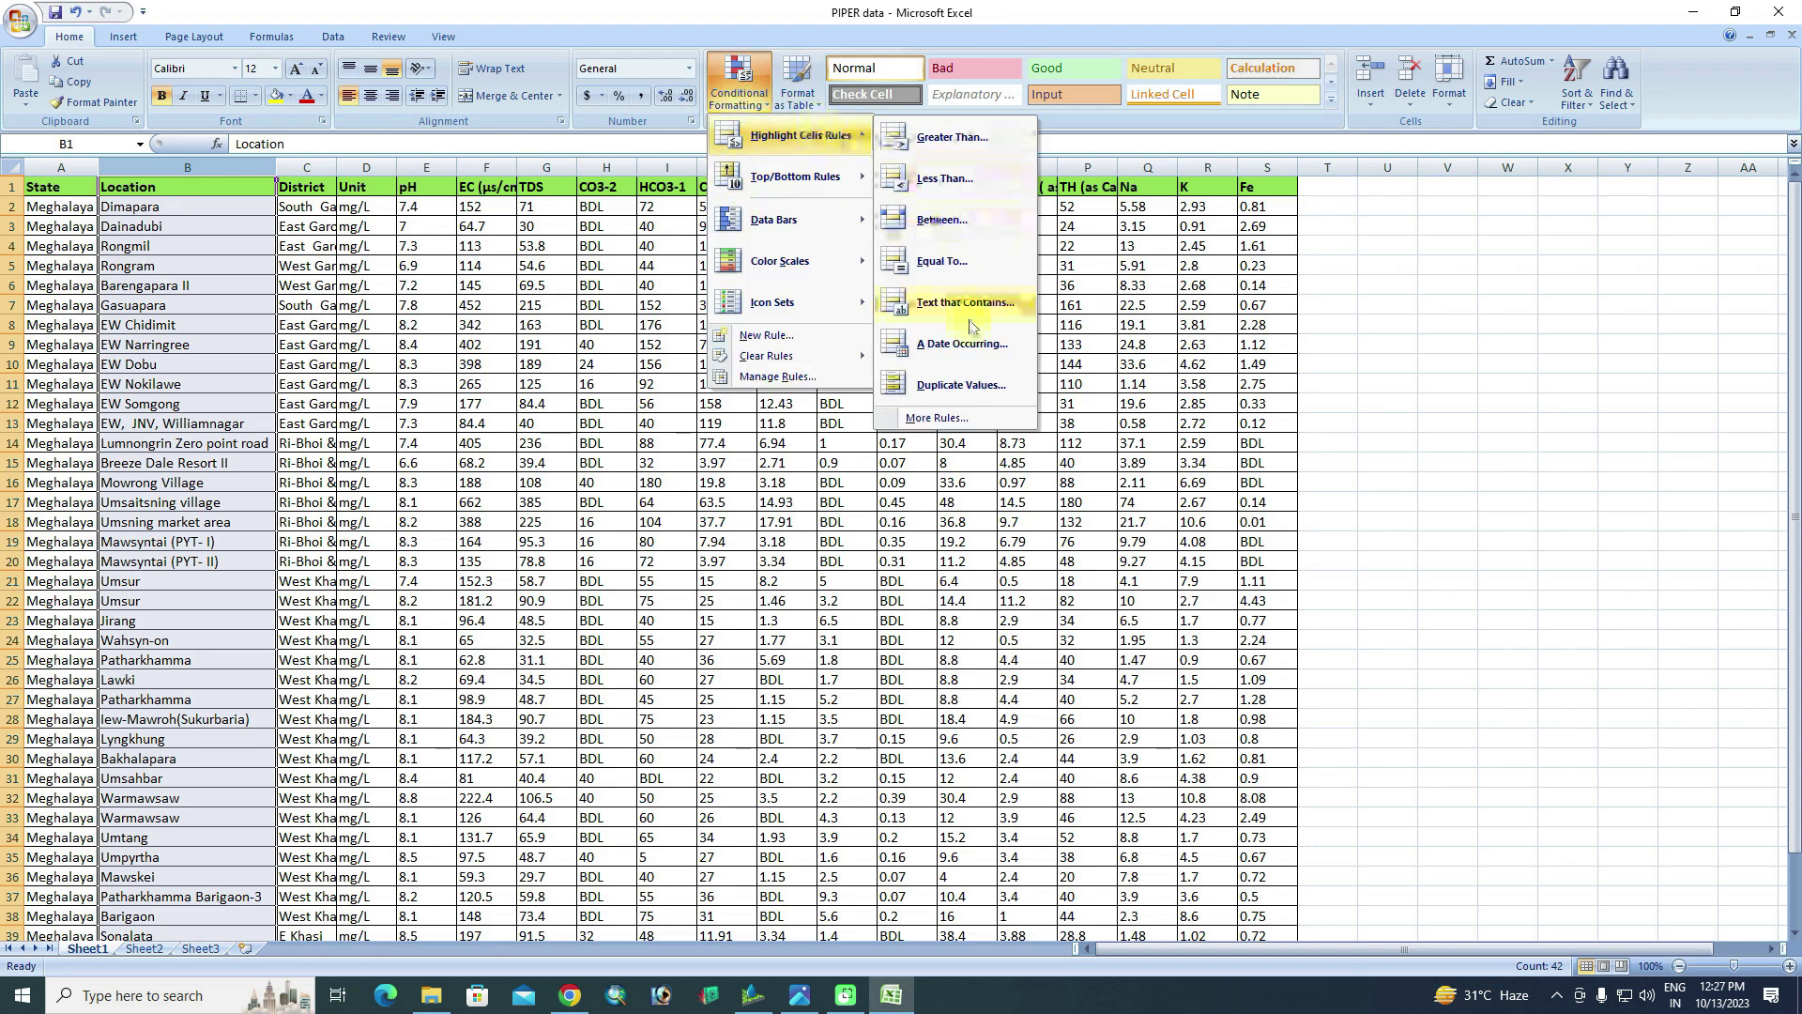
{"action": "left_click", "coordinate": [959, 385]}
{"action": "left_click", "coordinate": [943, 529]}
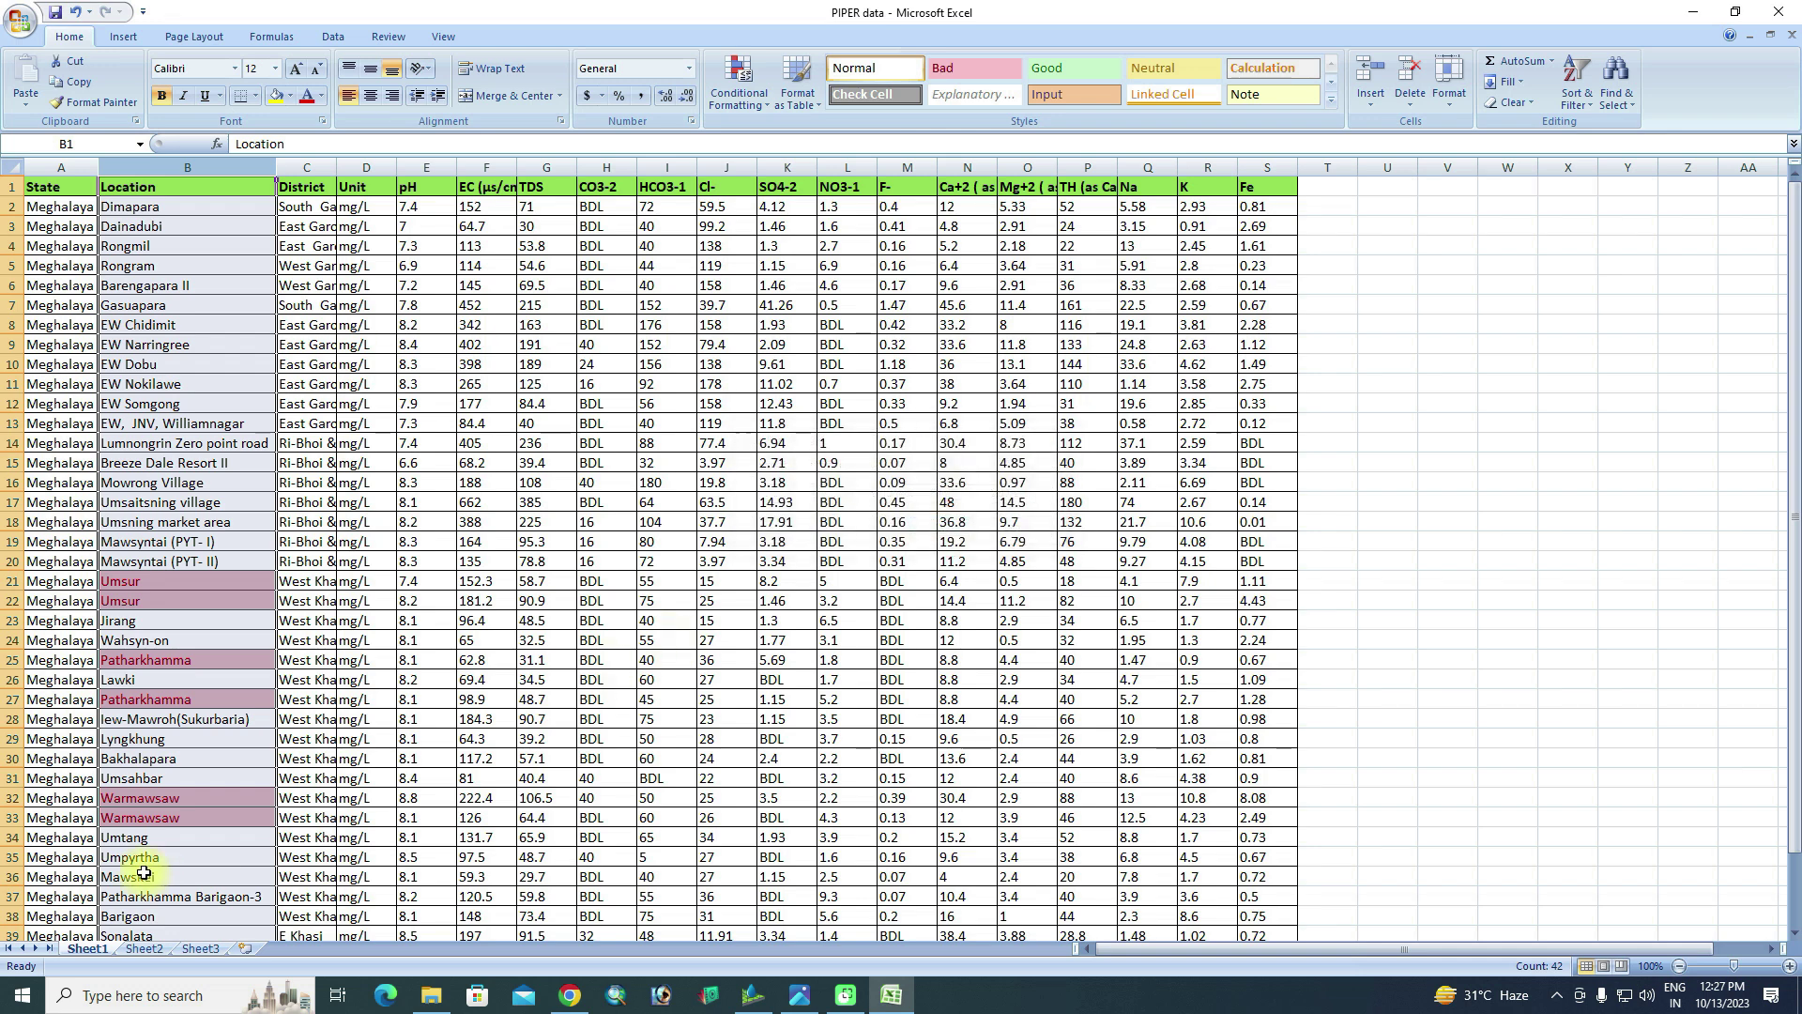
Make the repeated location names unique by renaming B22 to Umsur1, B27 to Patharkhamma1 and B33 to Warmawsaw1
{"action": "left_click", "coordinate": [141, 599]}
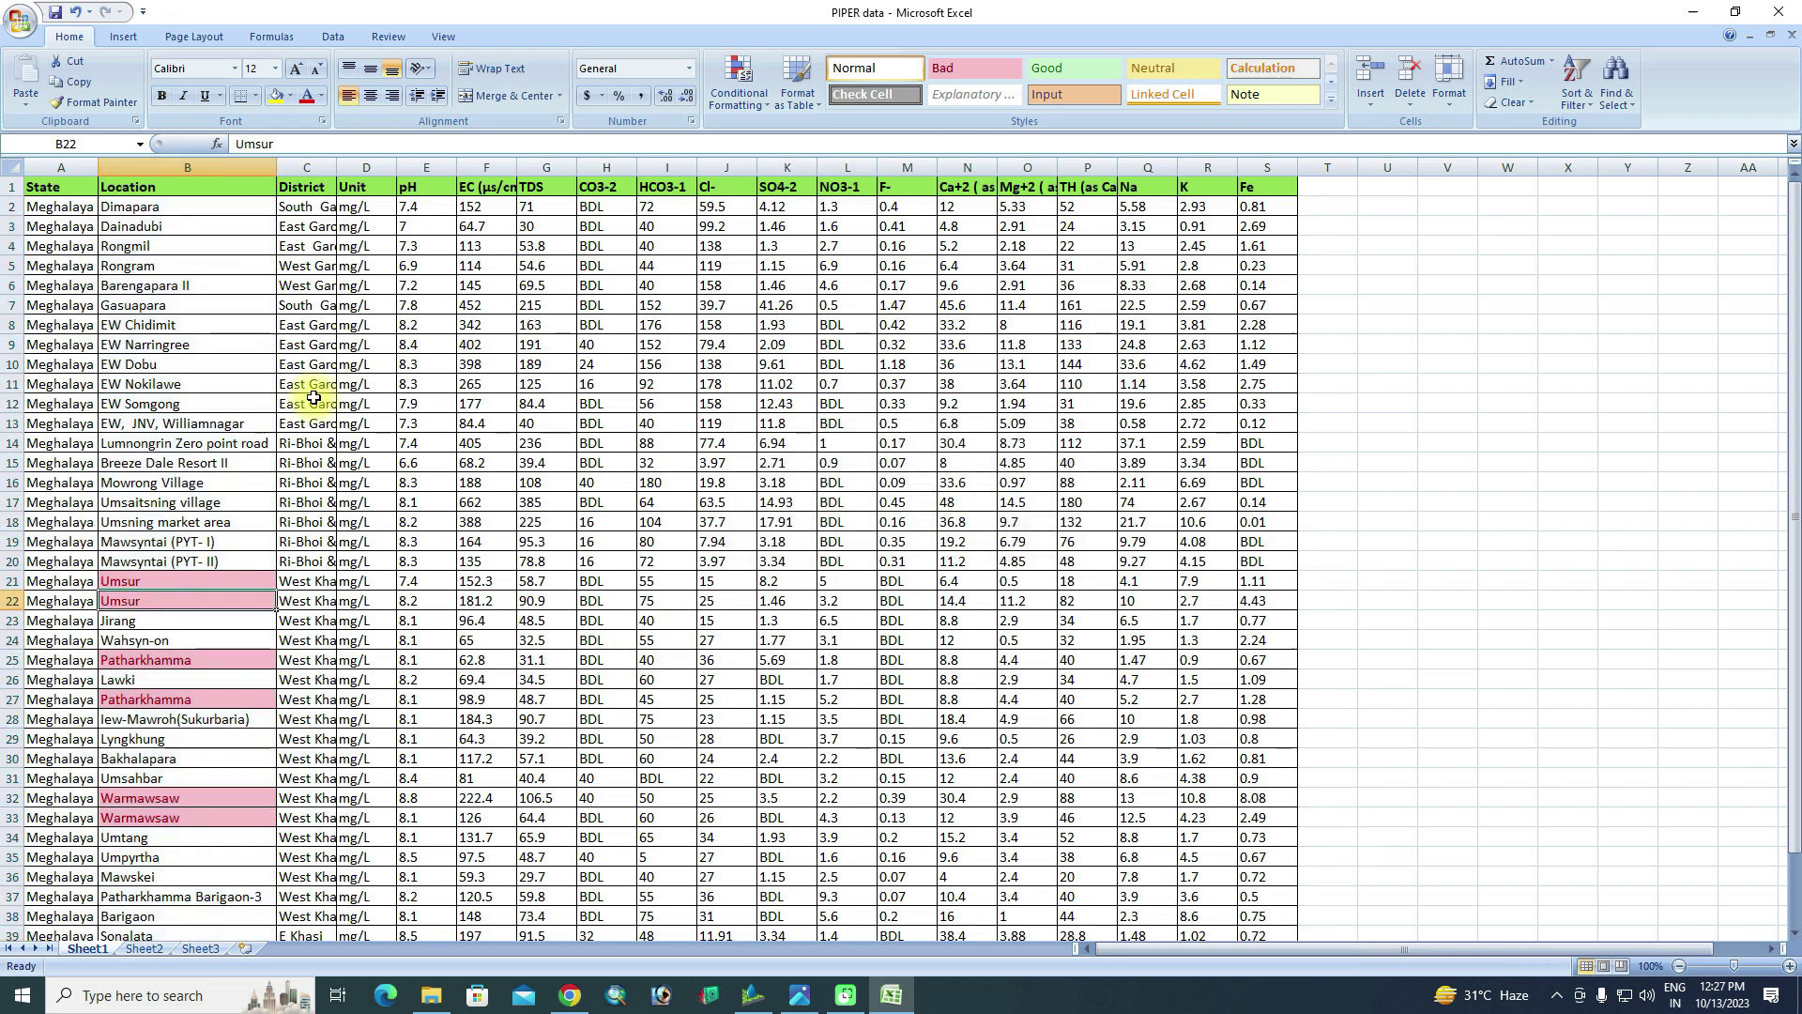
{"action": "left_click", "coordinate": [331, 150]}
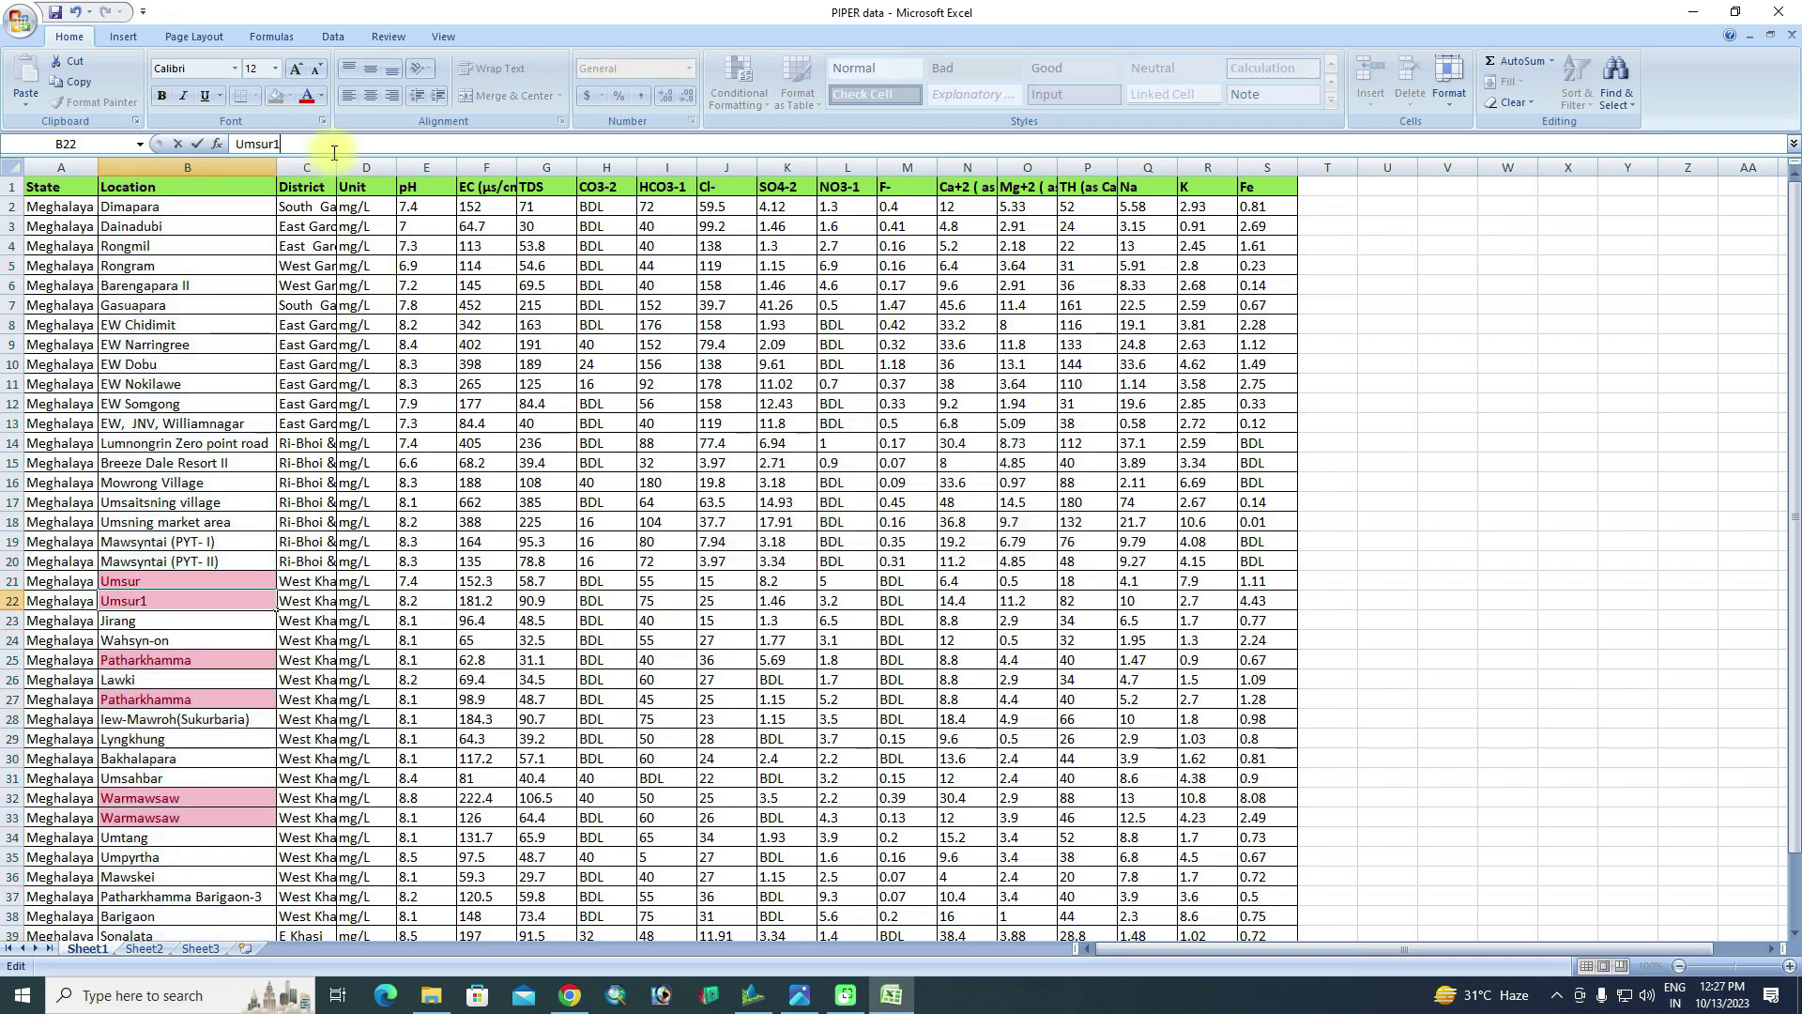
{"action": "type", "text": "1"}
{"action": "key", "text": "Return"}
{"action": "left_click", "coordinate": [108, 699]}
{"action": "left_click", "coordinate": [332, 147]}
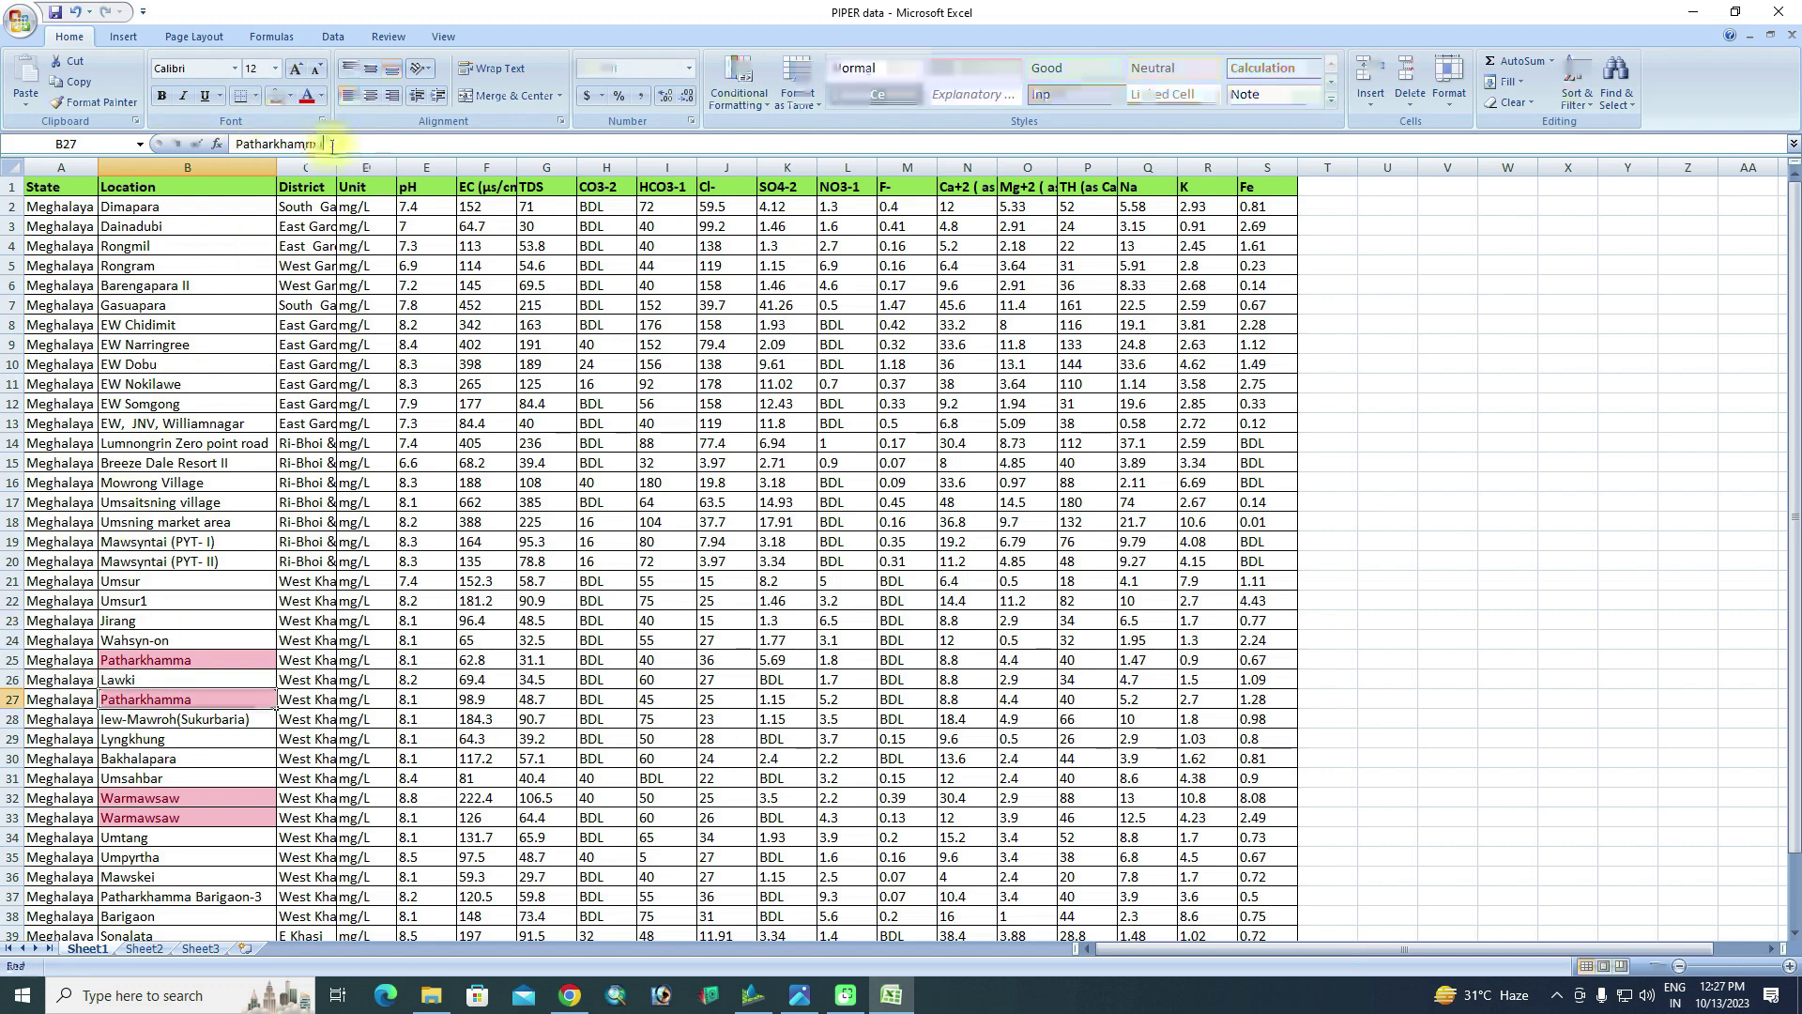
{"action": "key", "text": "Return"}
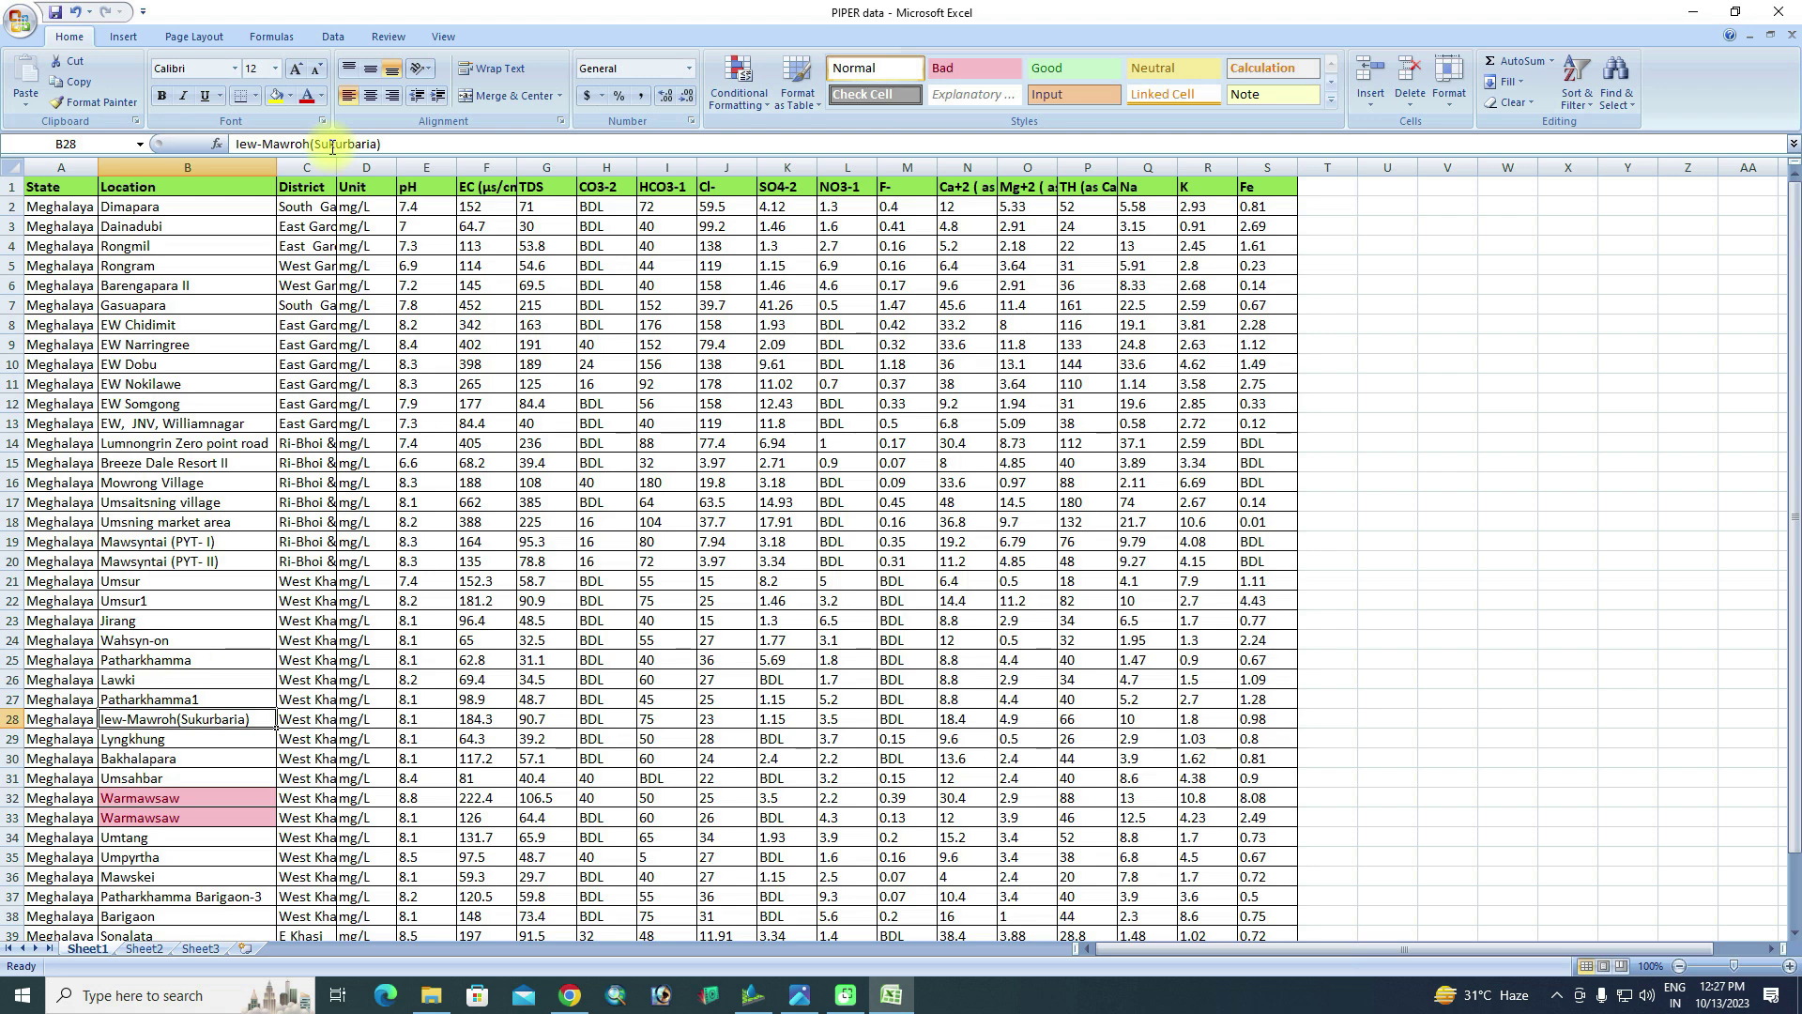
{"action": "left_click", "coordinate": [192, 817]}
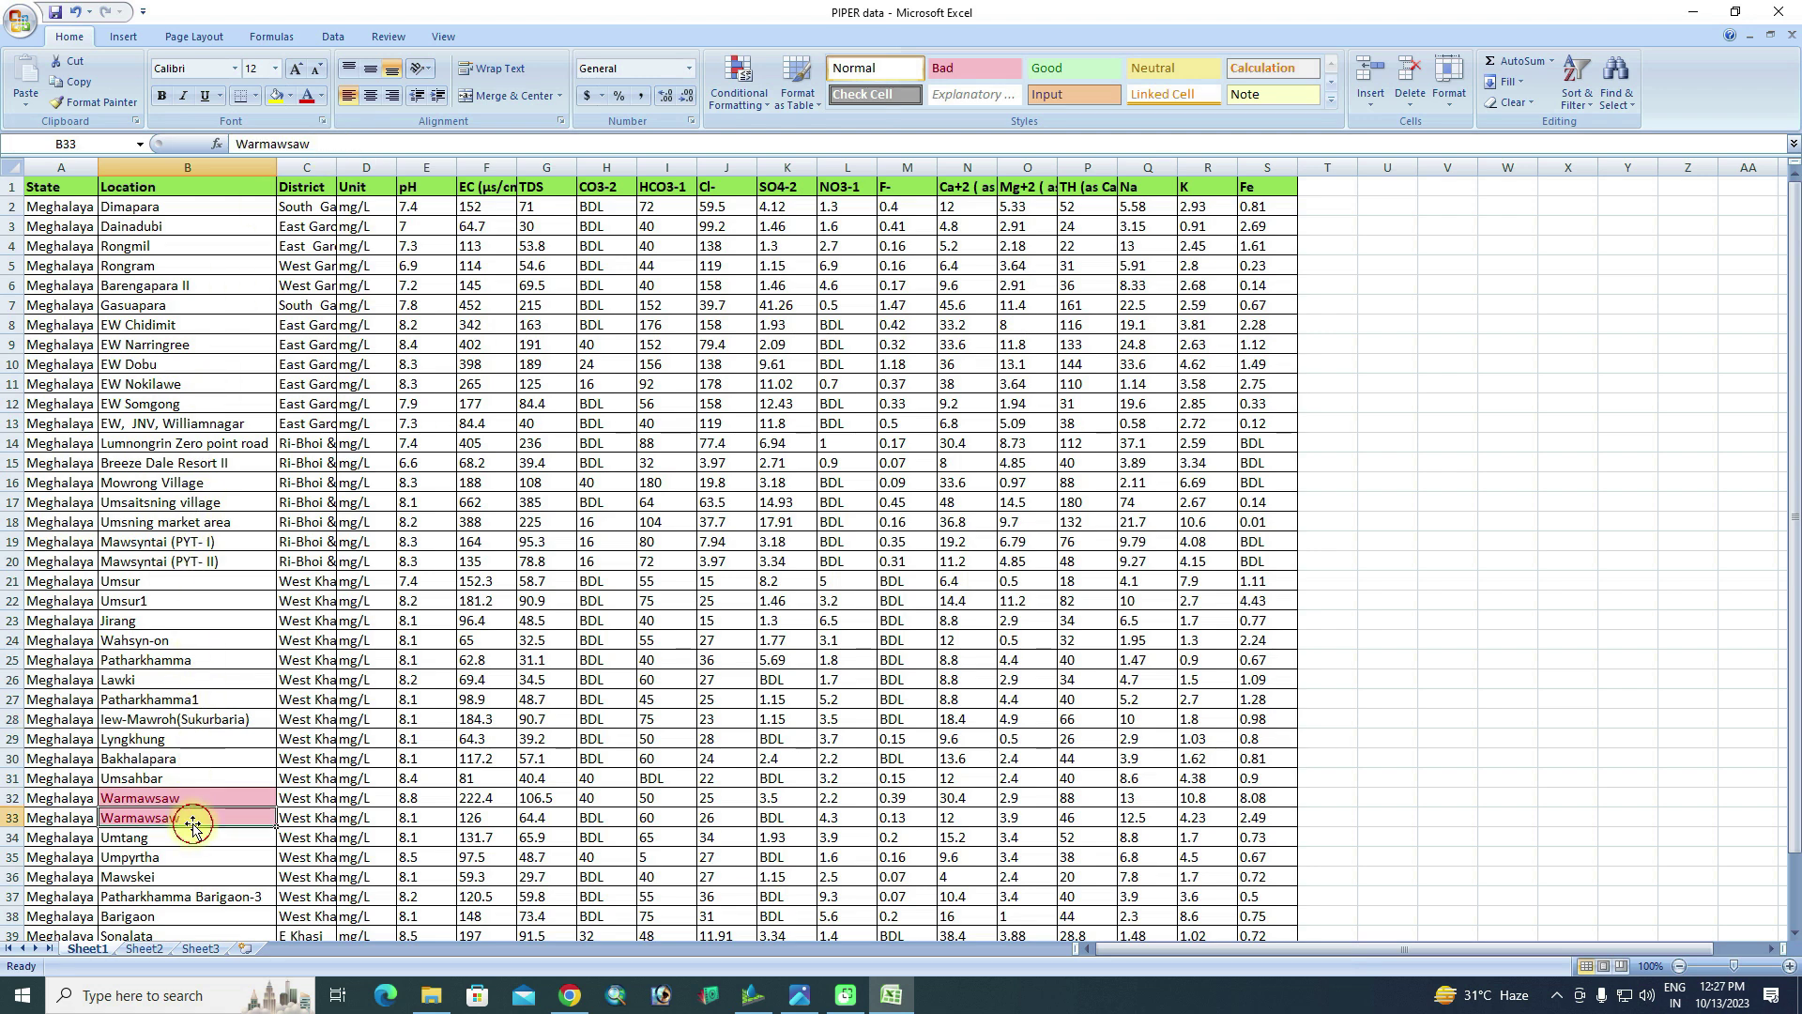
{"action": "left_click", "coordinate": [369, 145]}
{"action": "type", "text": "1"}
{"action": "key", "text": "Return"}
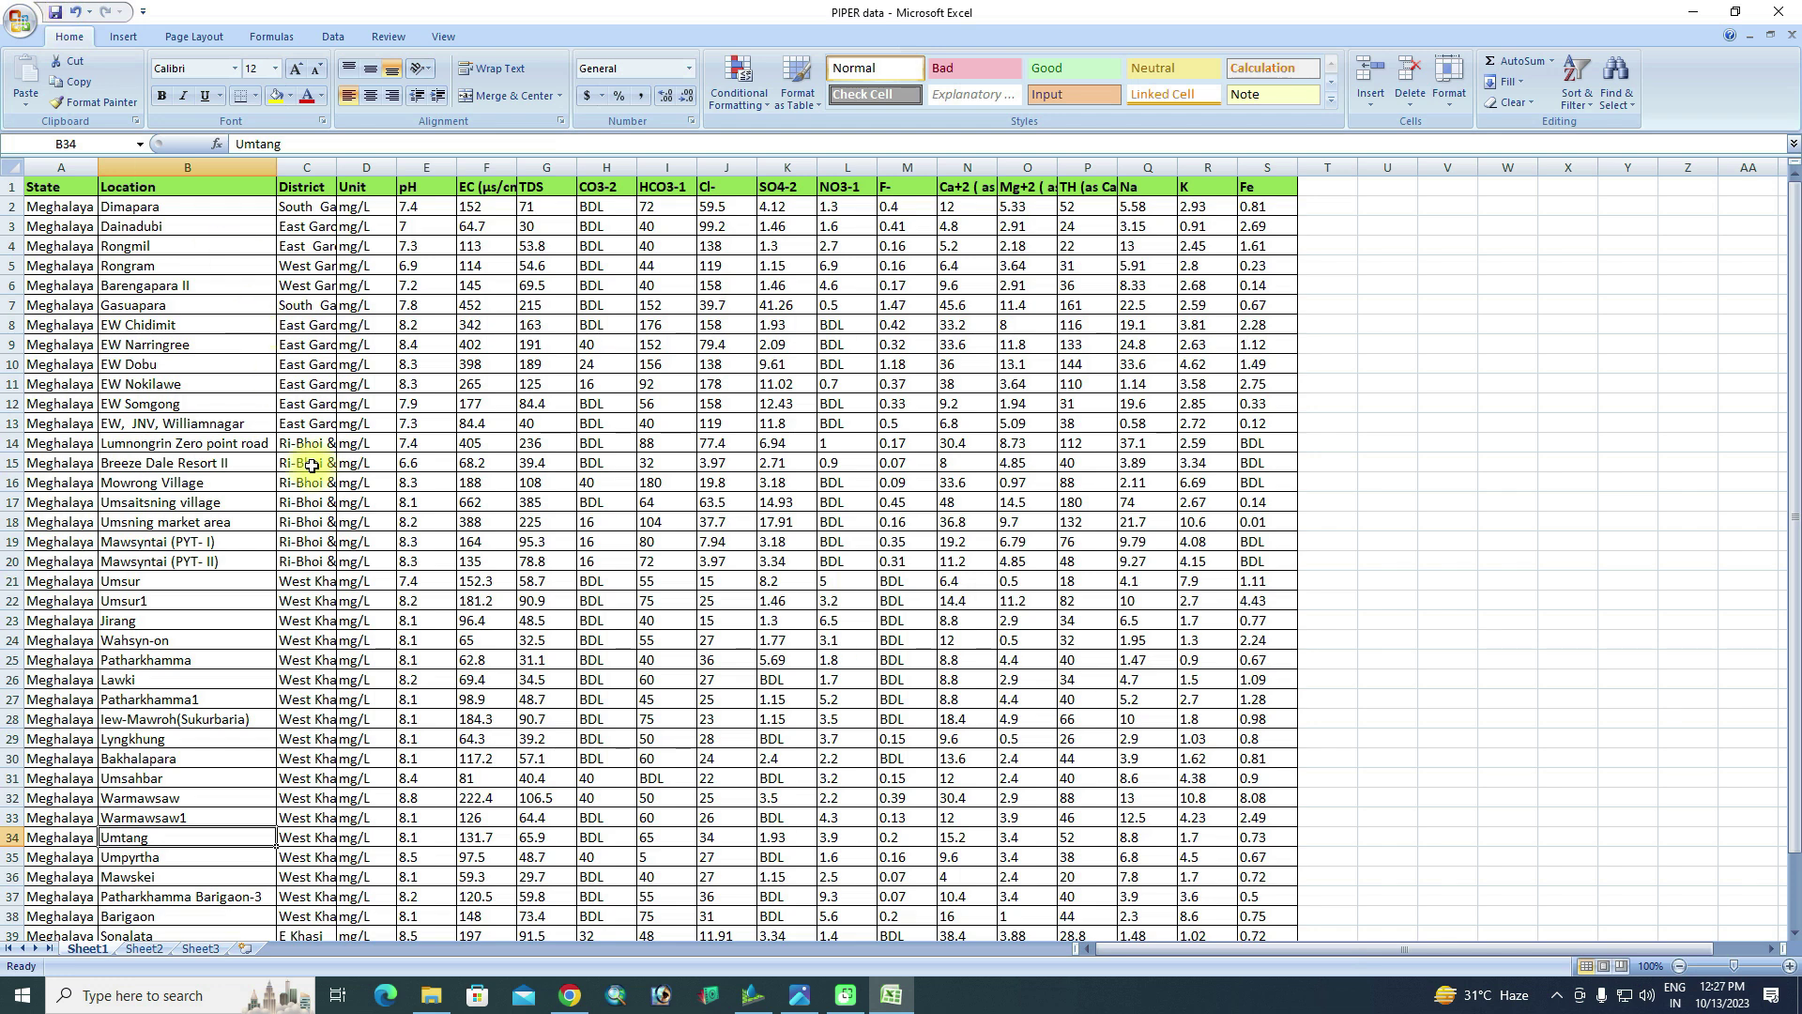
Switch back to AquaChem, start a new Samples import and load the PIPER data workbook even though it is open elsewhere
{"action": "left_click", "coordinate": [743, 993]}
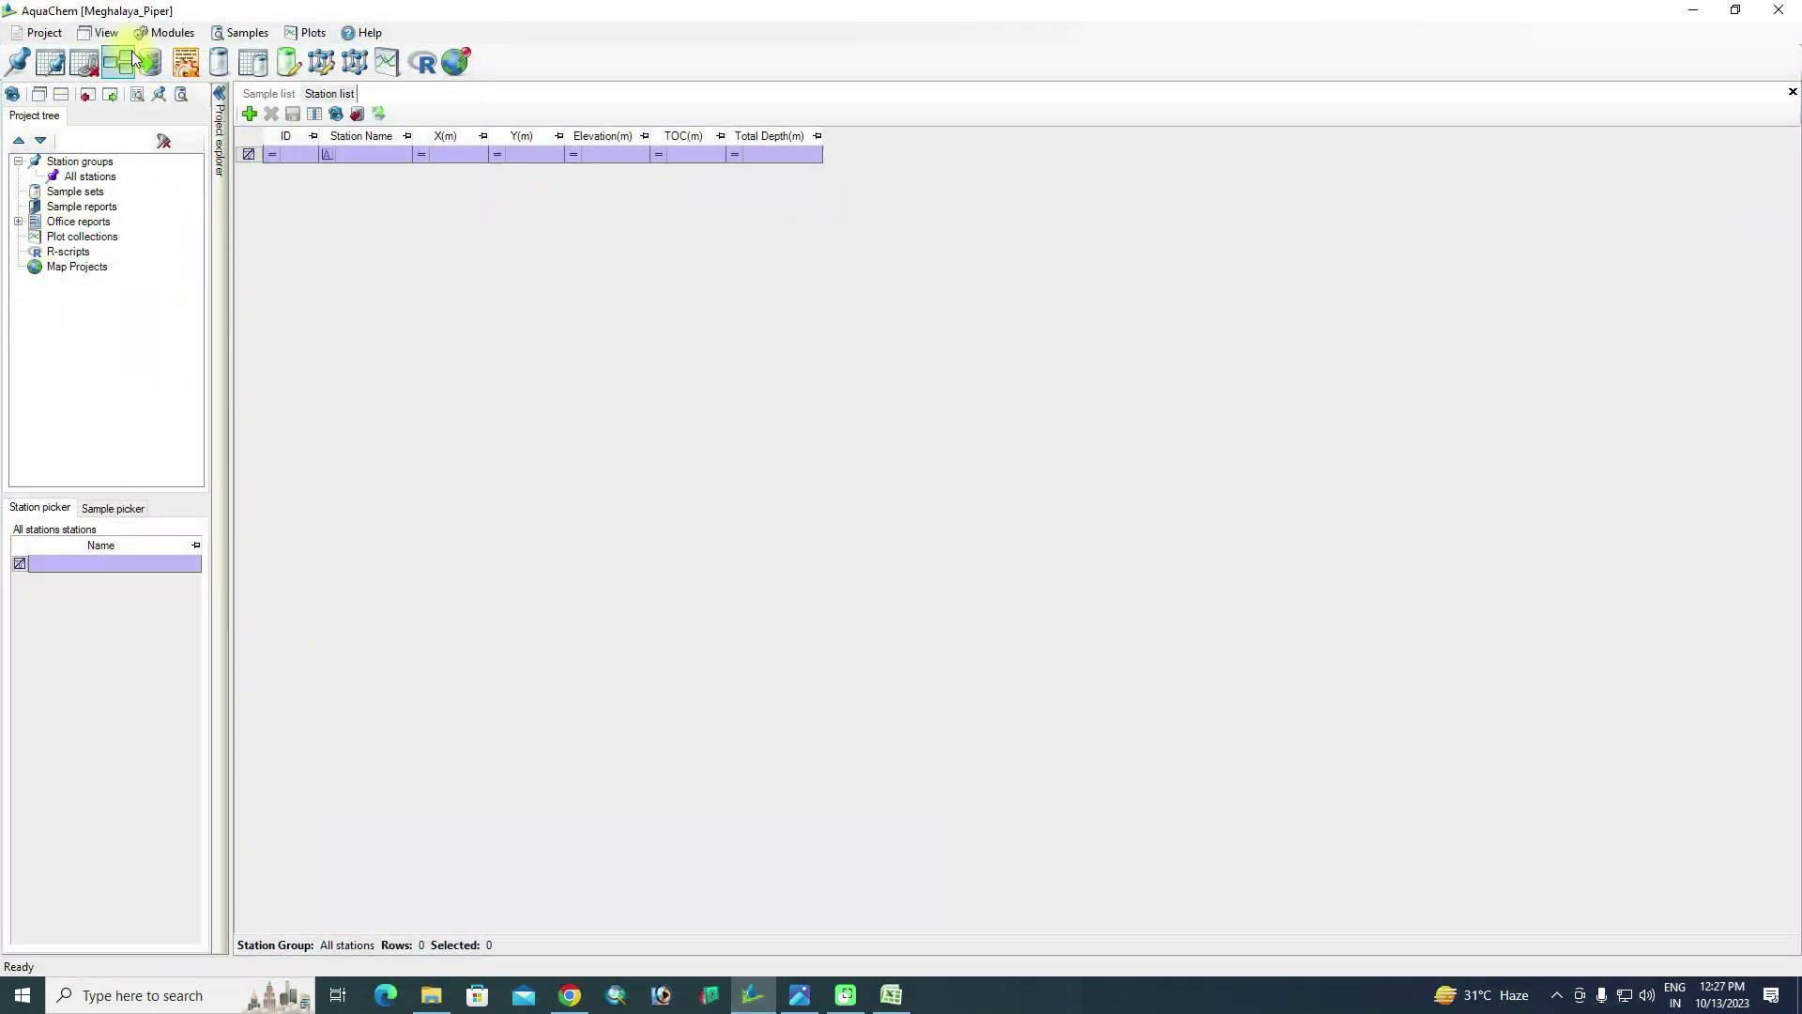
{"action": "left_click", "coordinate": [152, 67]}
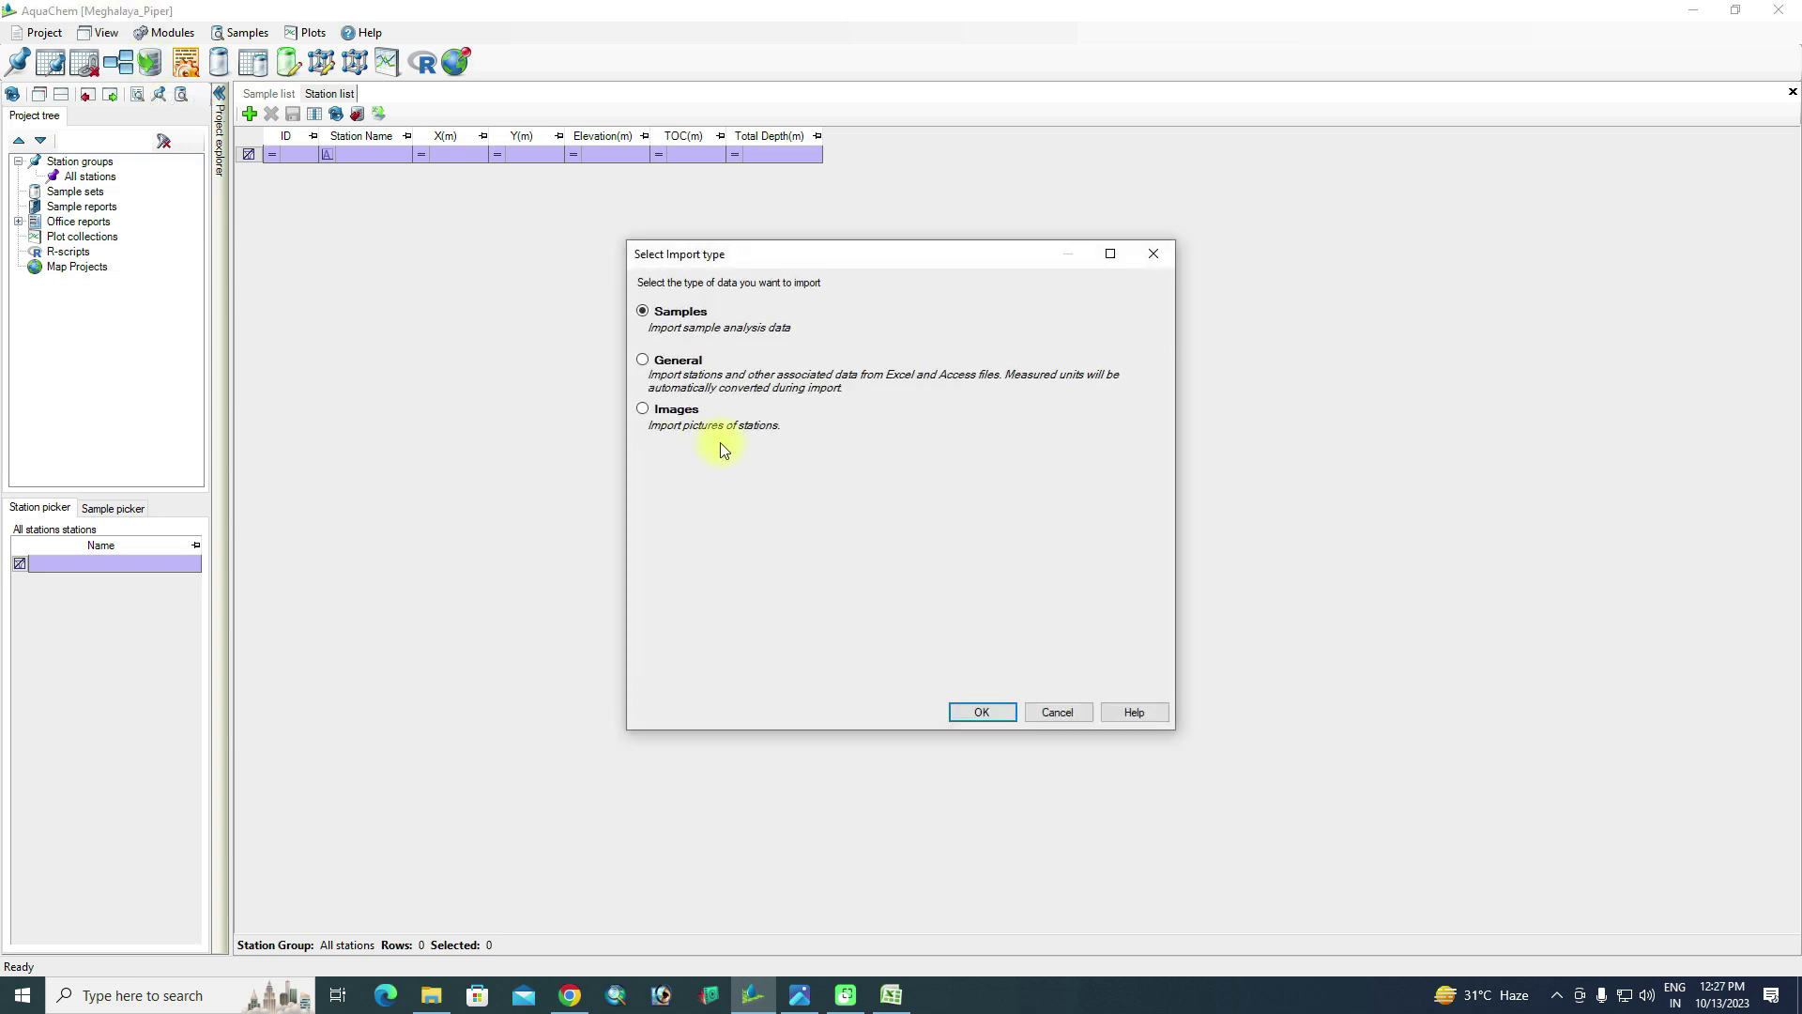
{"action": "left_click", "coordinate": [983, 713]}
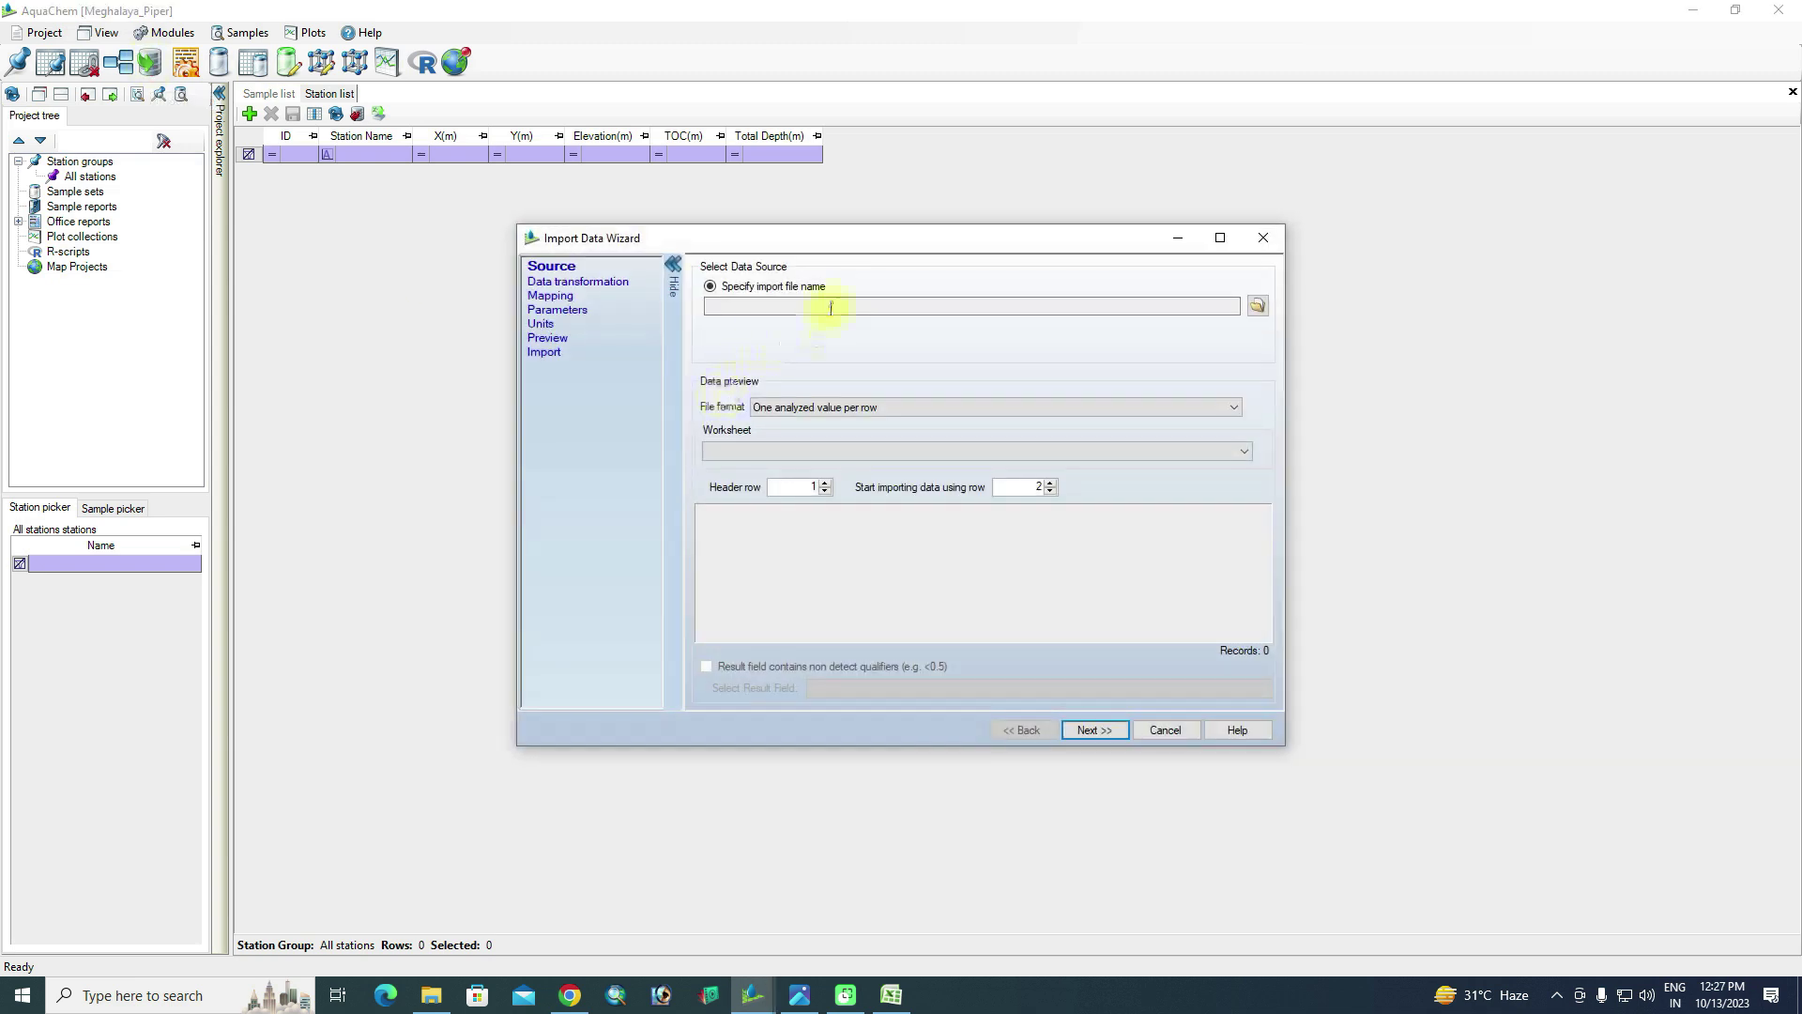
{"action": "left_click", "coordinate": [1256, 307]}
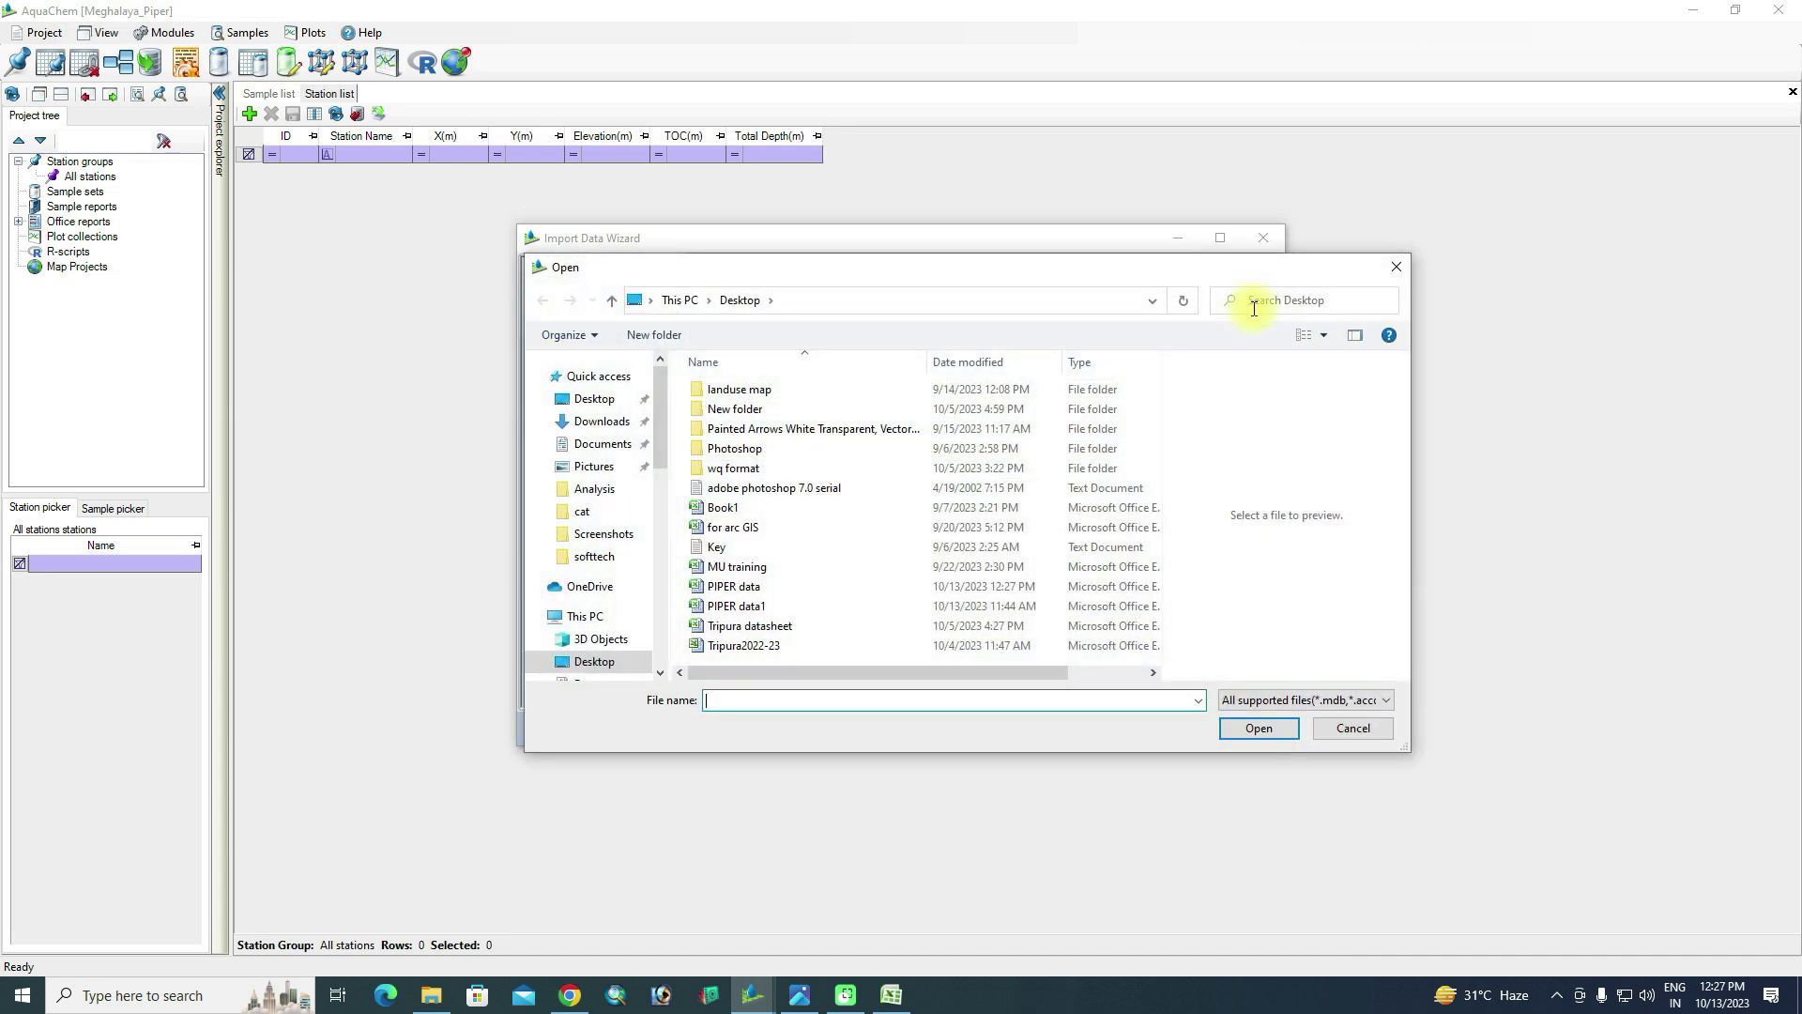
{"action": "left_click", "coordinate": [734, 585]}
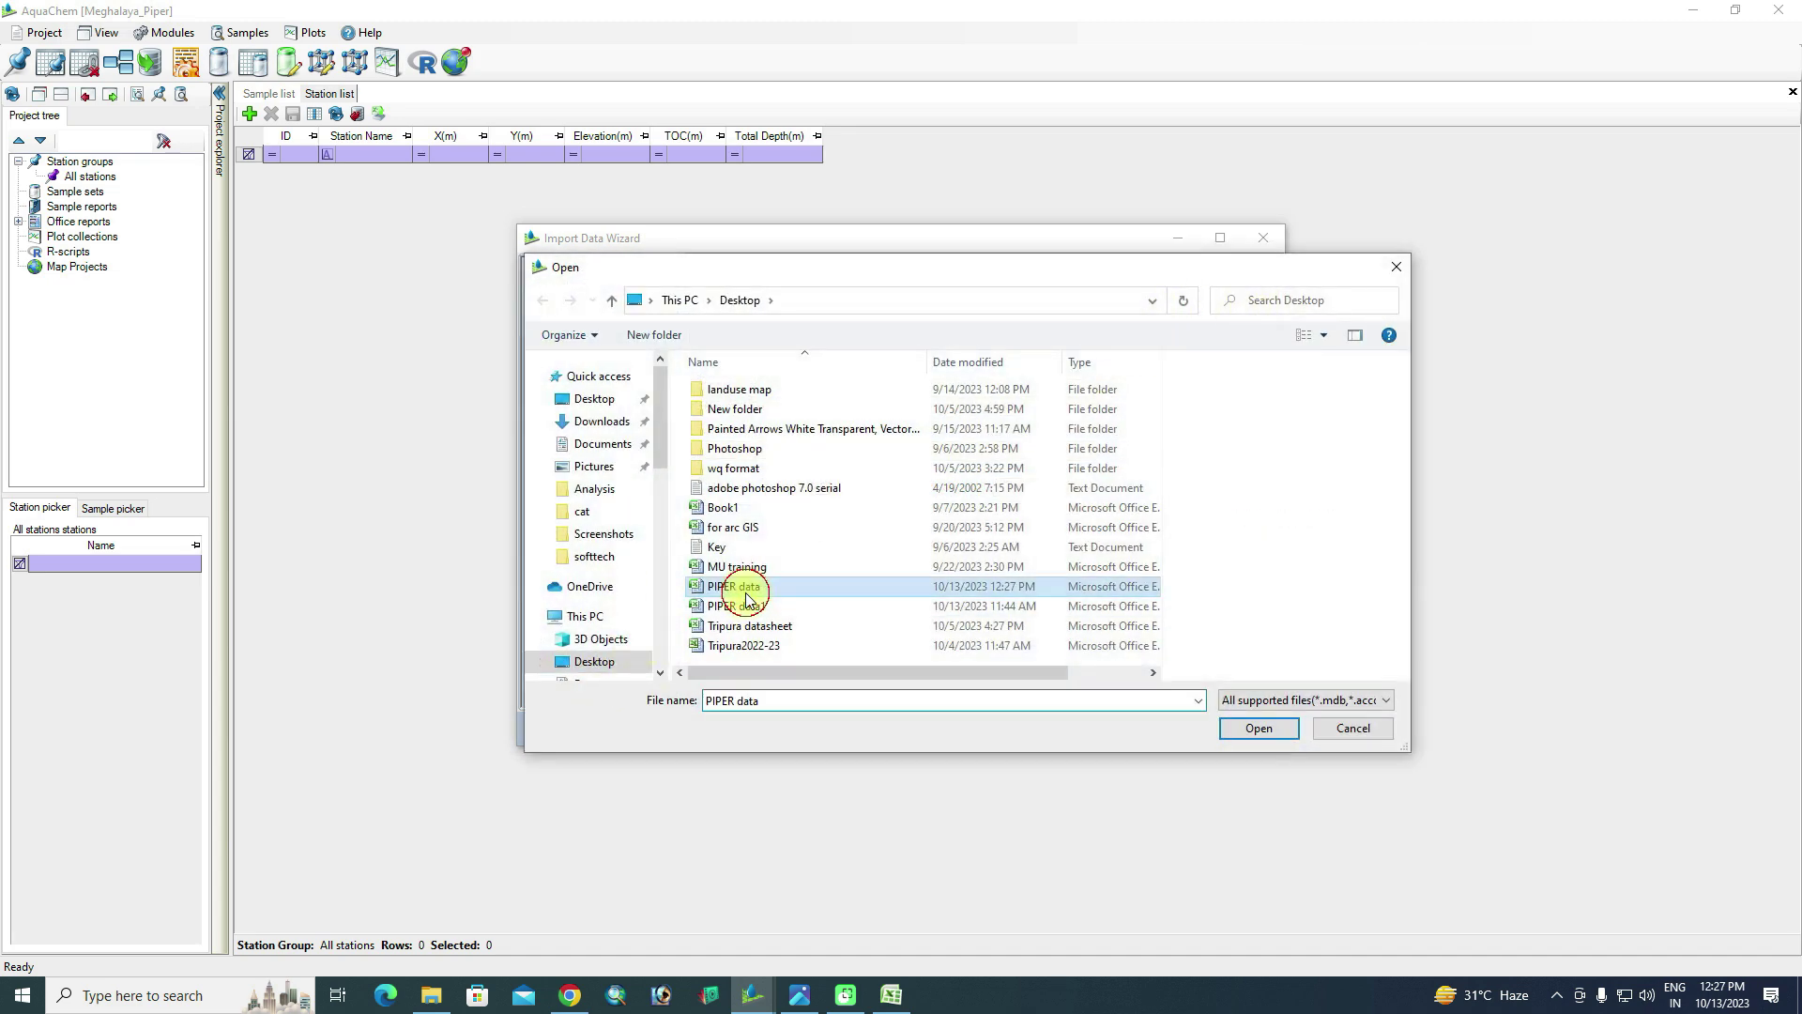
{"action": "key", "text": "alt+Tab"}
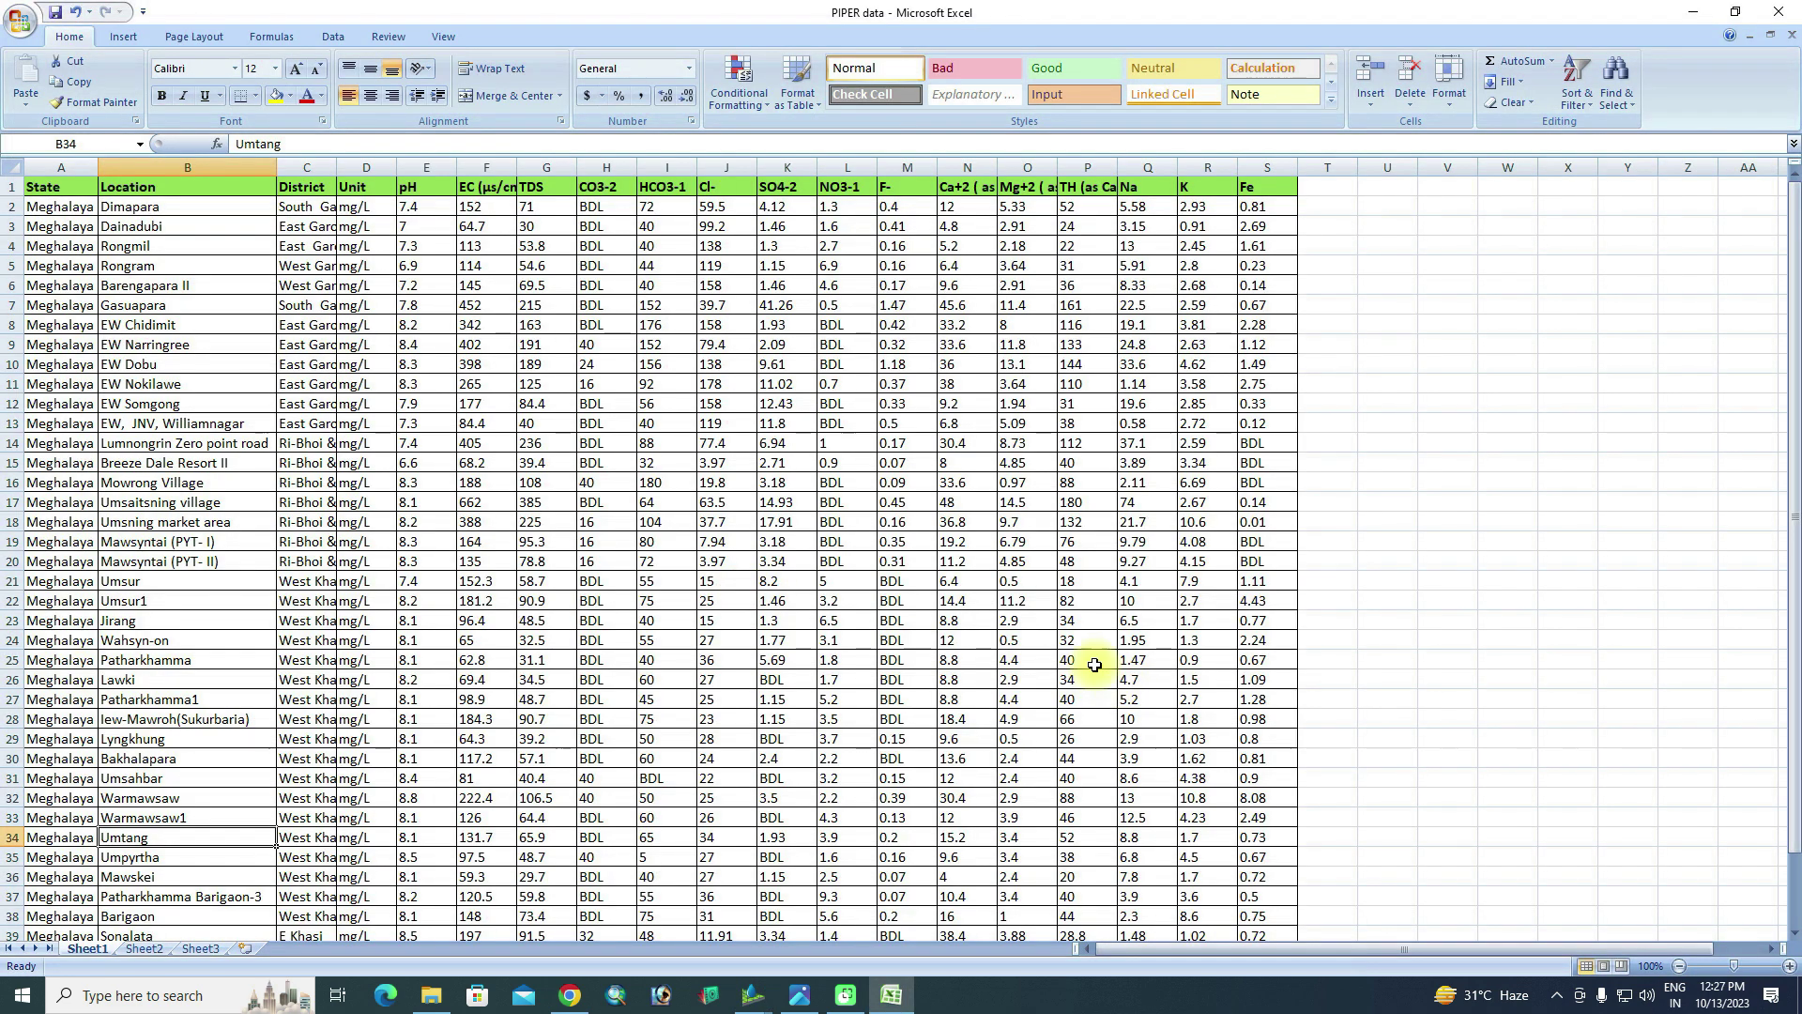
{"action": "left_click", "coordinate": [762, 997]}
{"action": "left_click", "coordinate": [817, 929]}
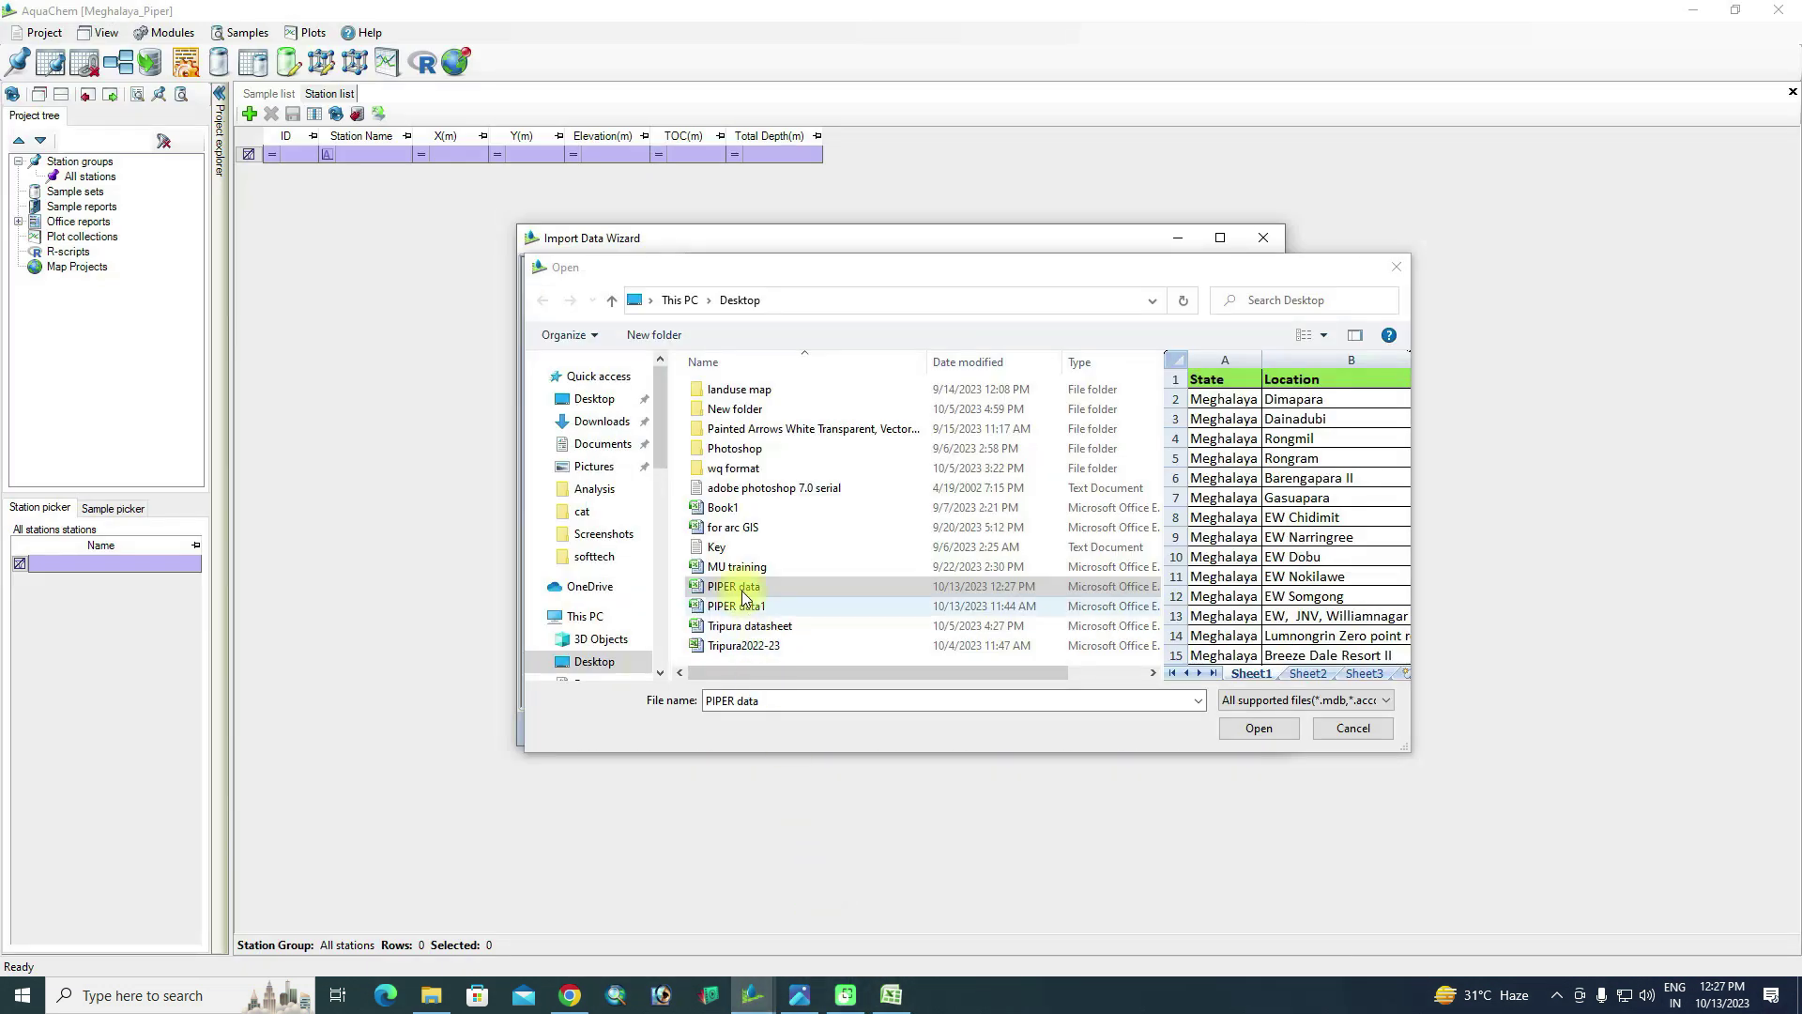
{"action": "double_click", "coordinate": [746, 587]}
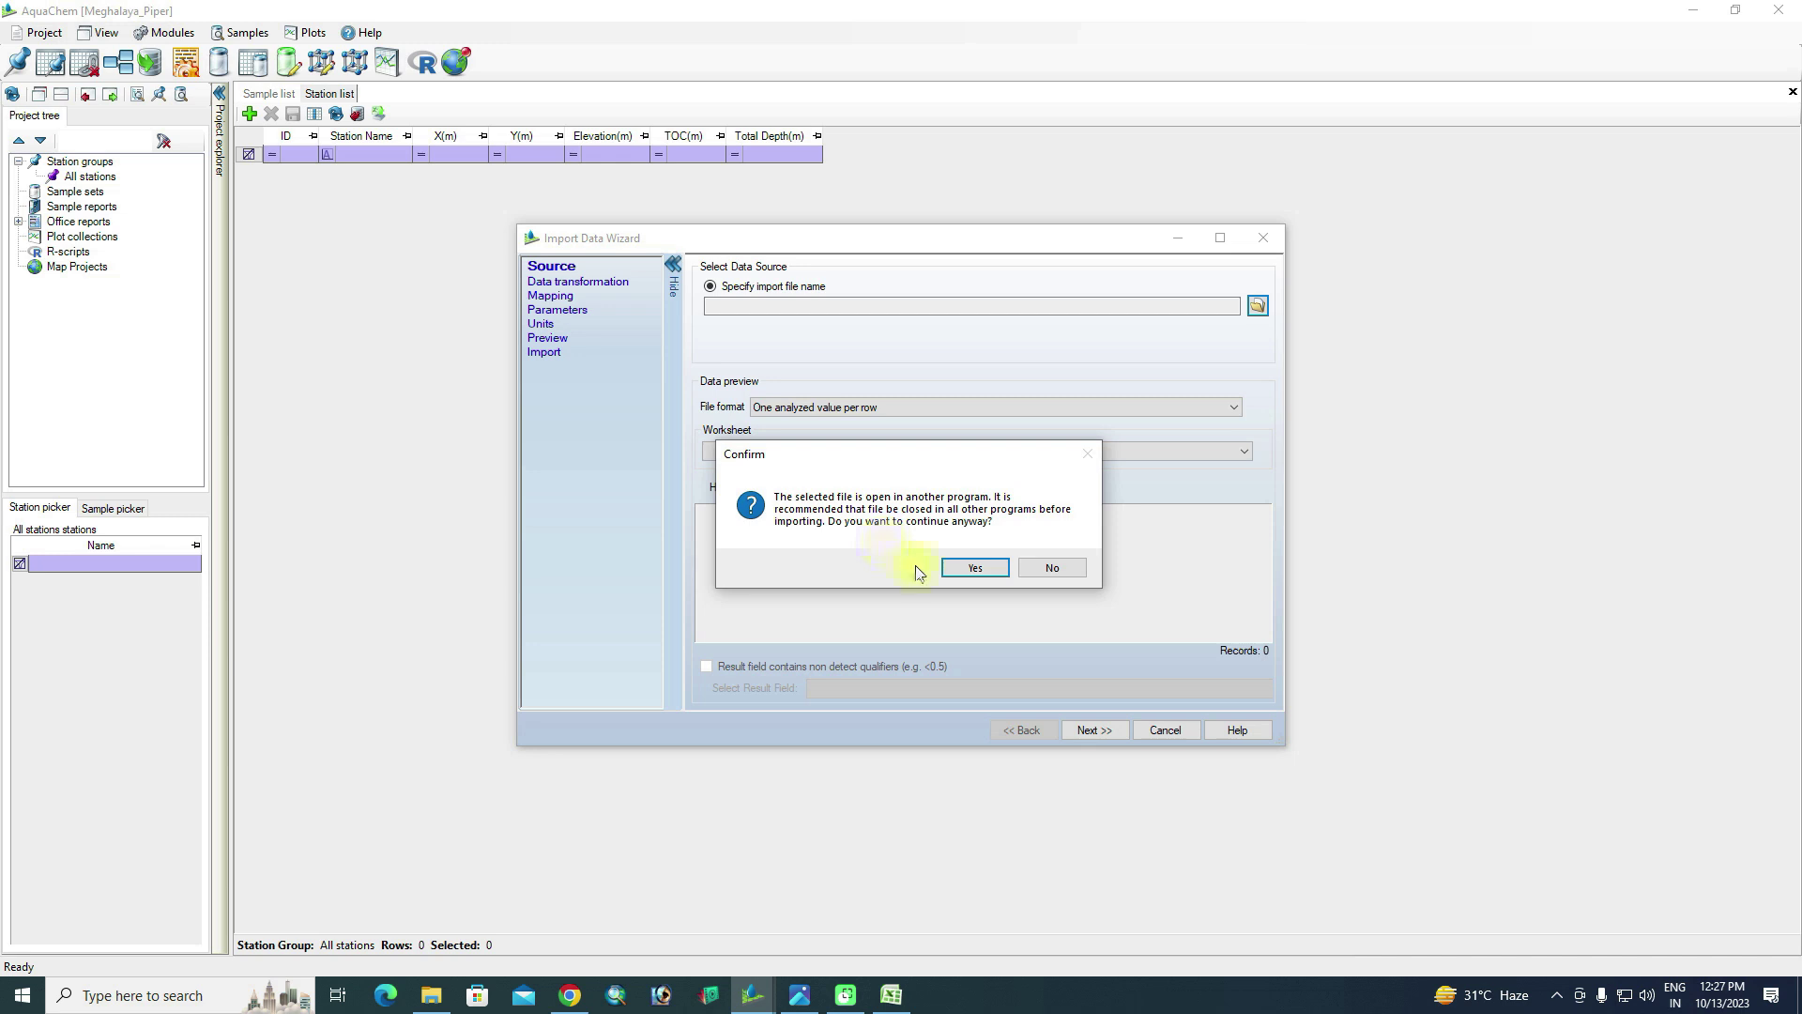
{"action": "left_click", "coordinate": [990, 572]}
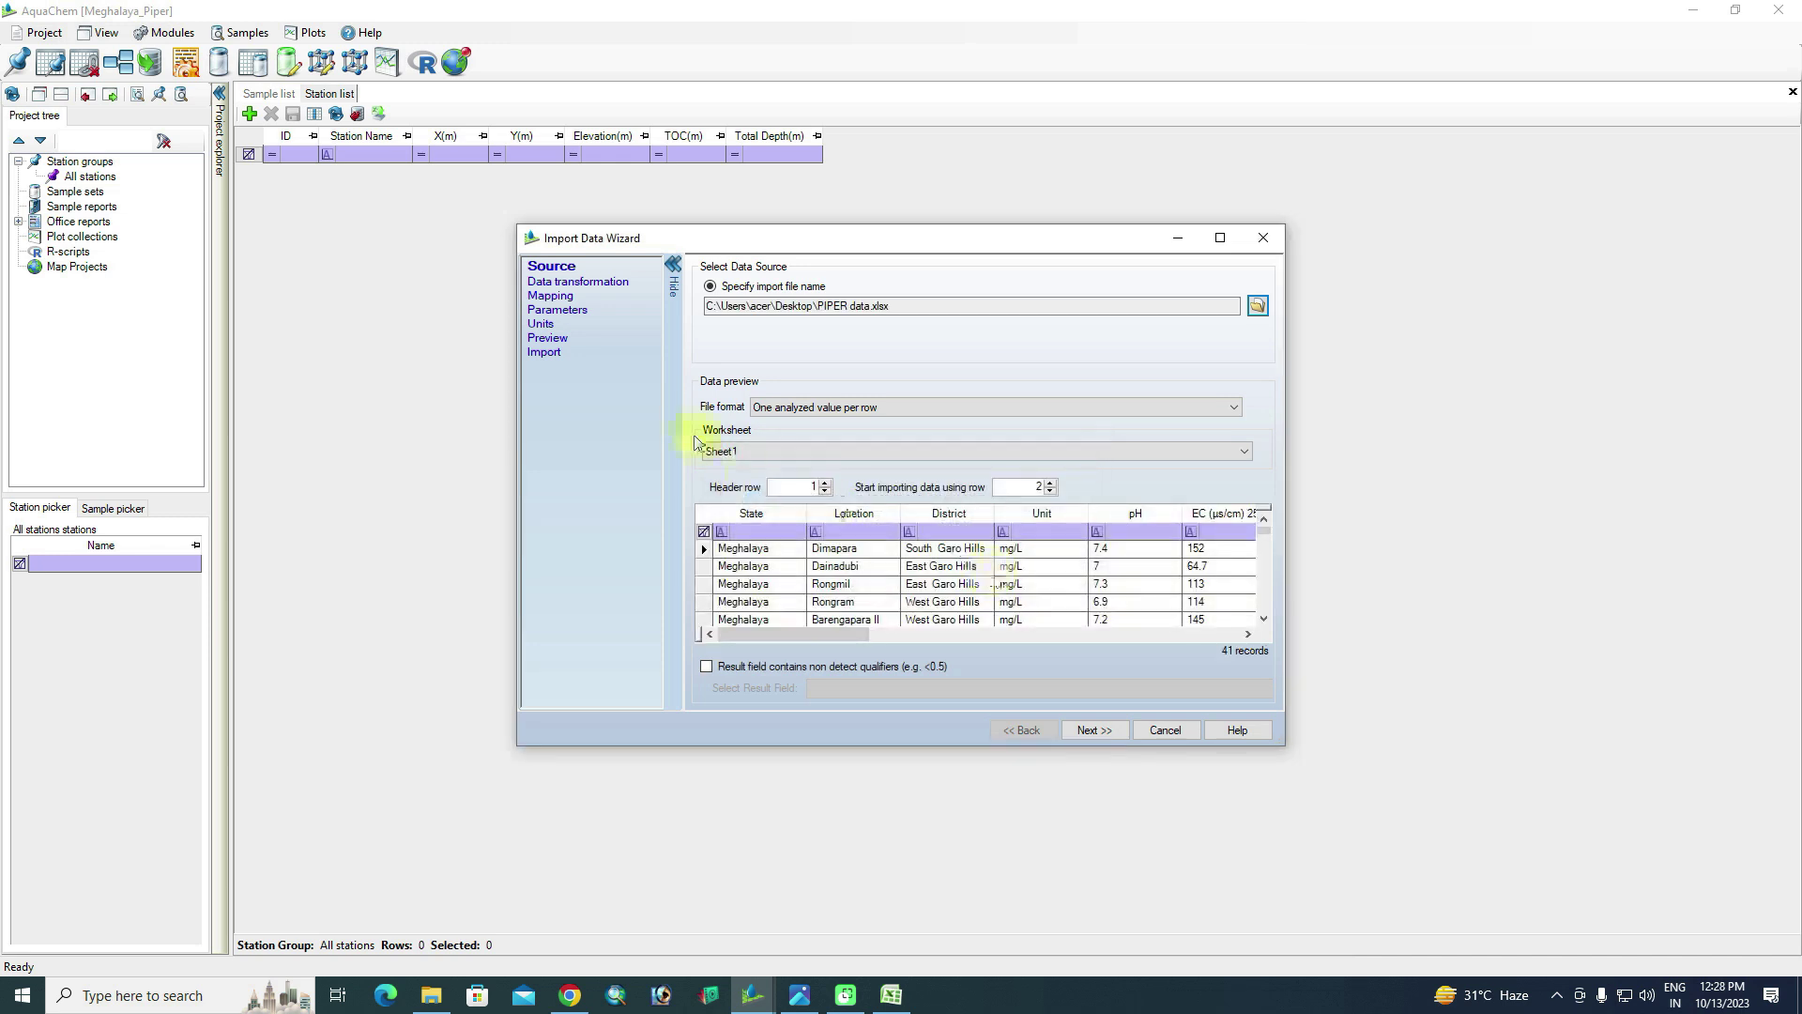
Set the file format to Sample as rows or columns, start the measured result values at pH, and continue to the mapping
{"action": "left_click", "coordinate": [818, 402]}
{"action": "left_click", "coordinate": [841, 438]}
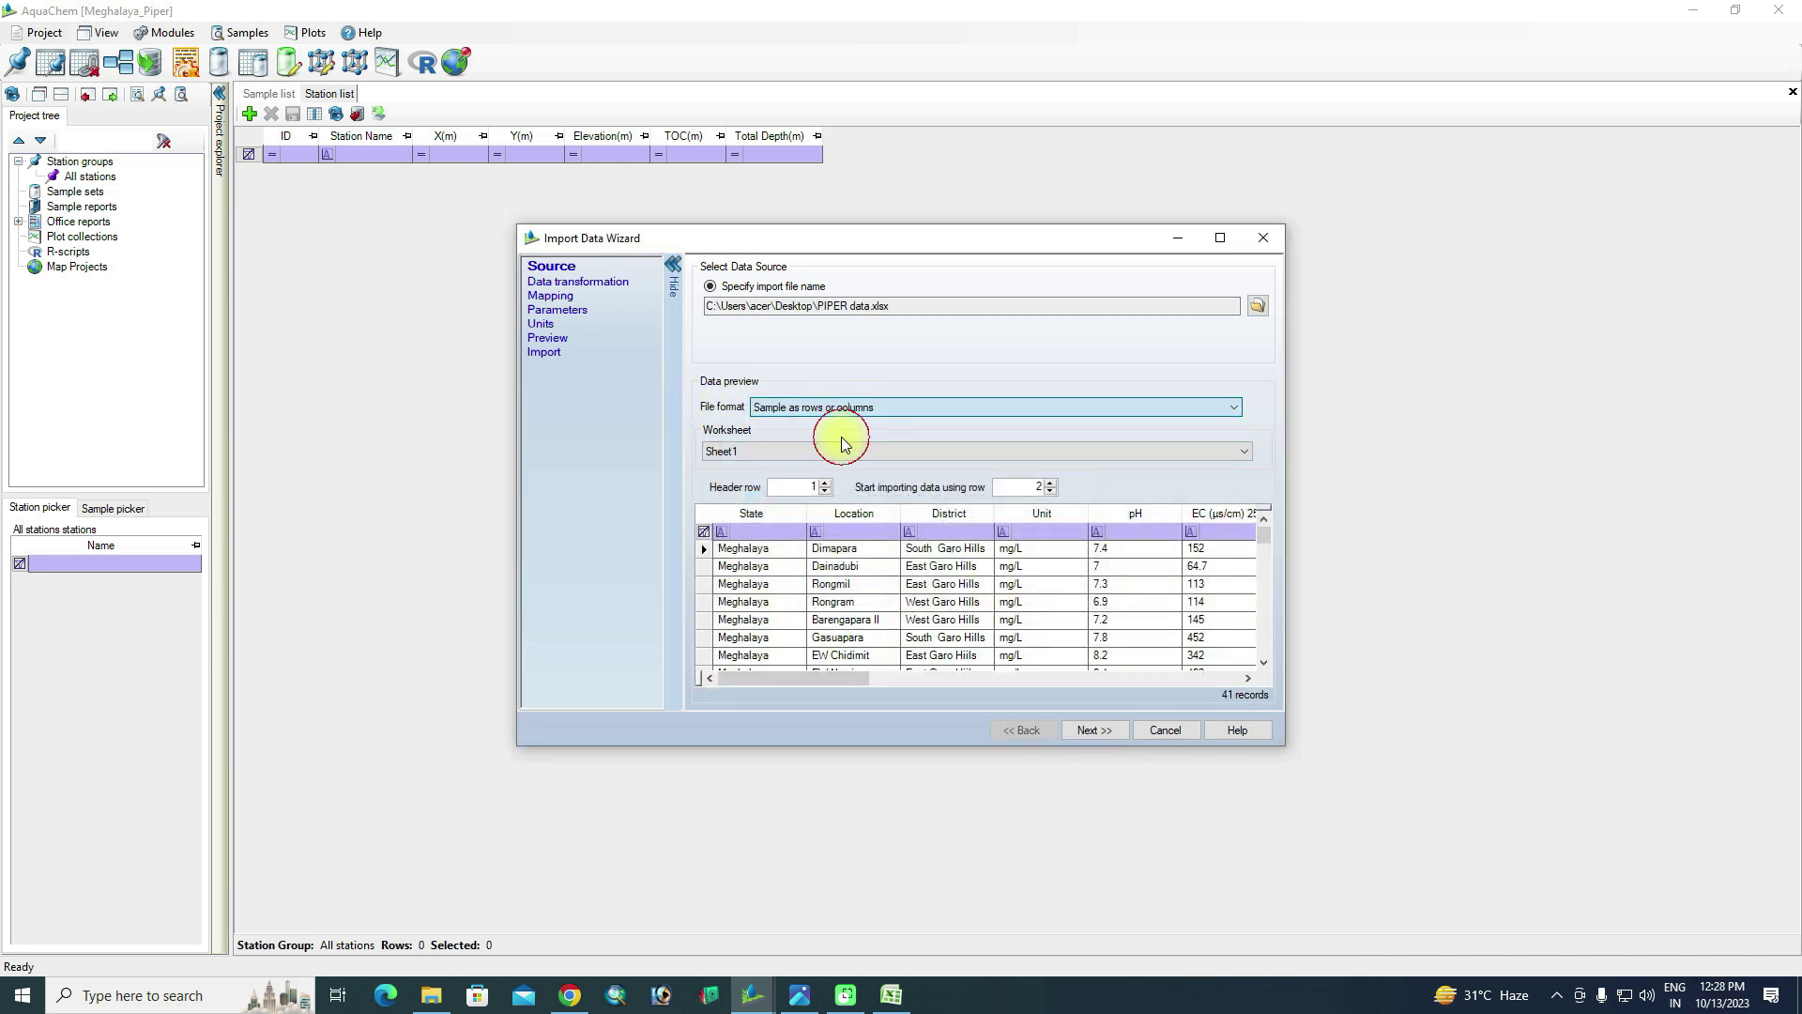
{"action": "left_click", "coordinate": [1096, 730]}
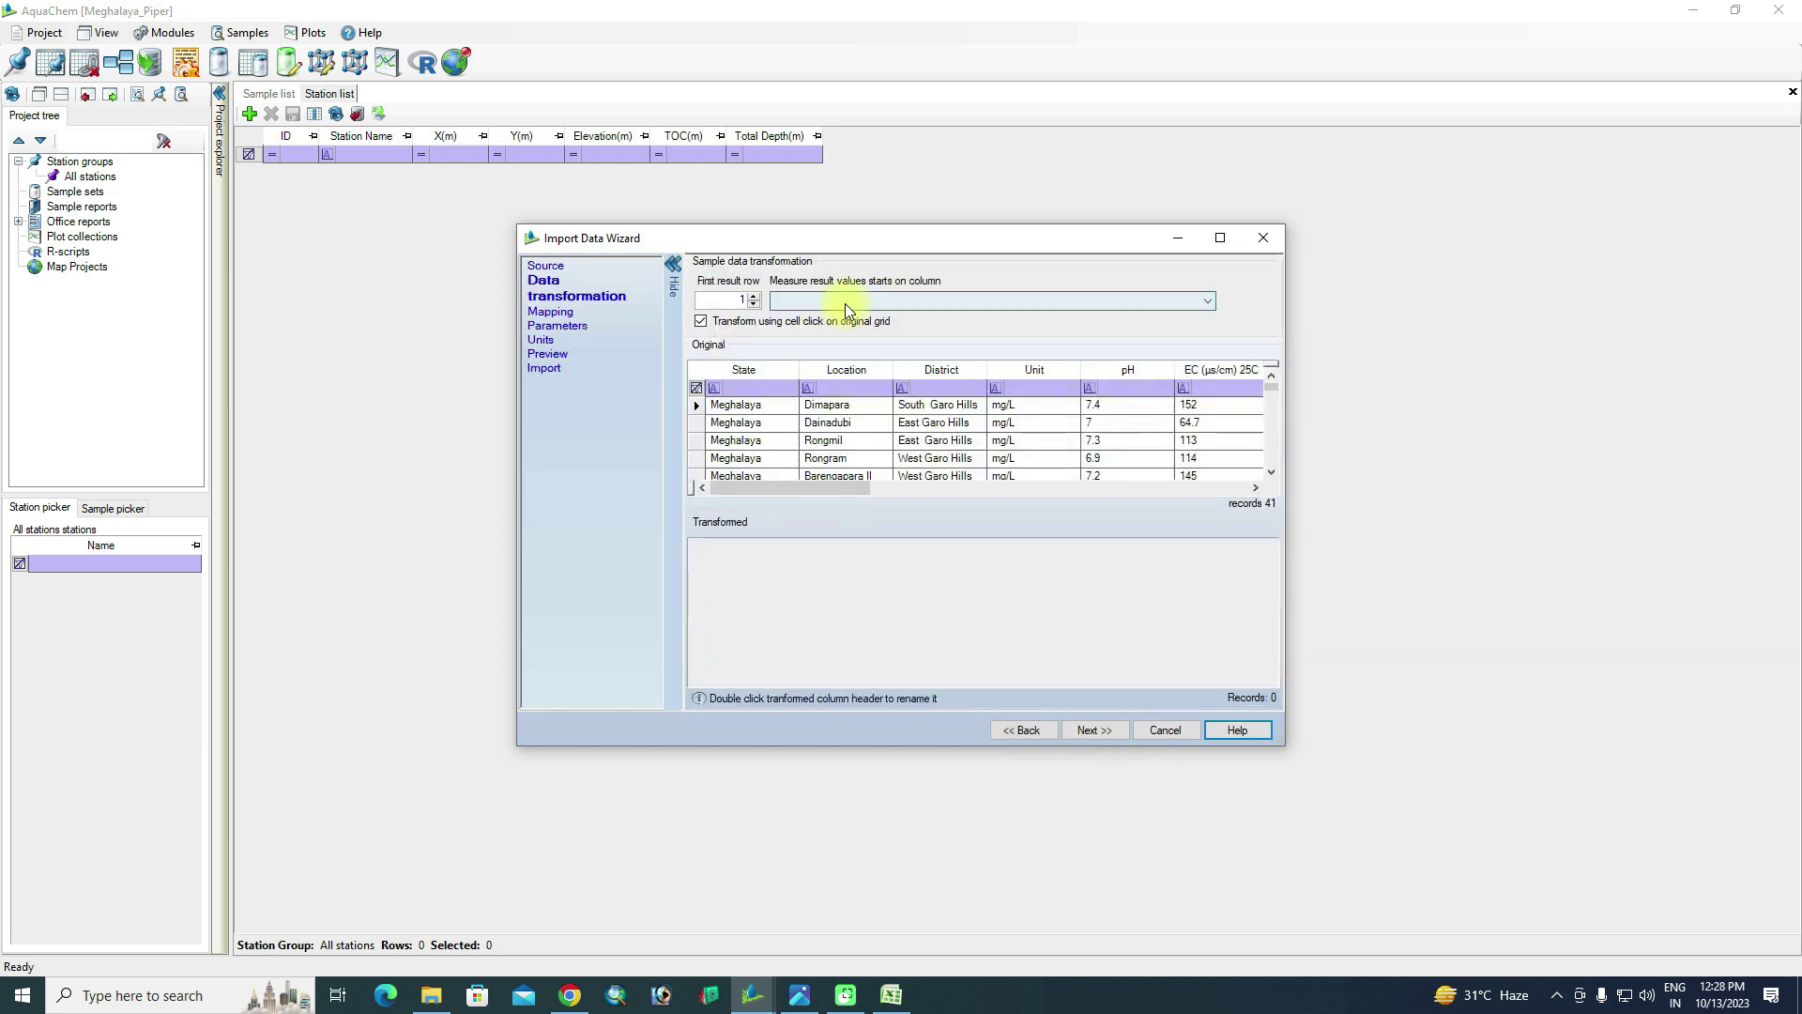
{"action": "left_click", "coordinate": [845, 301]}
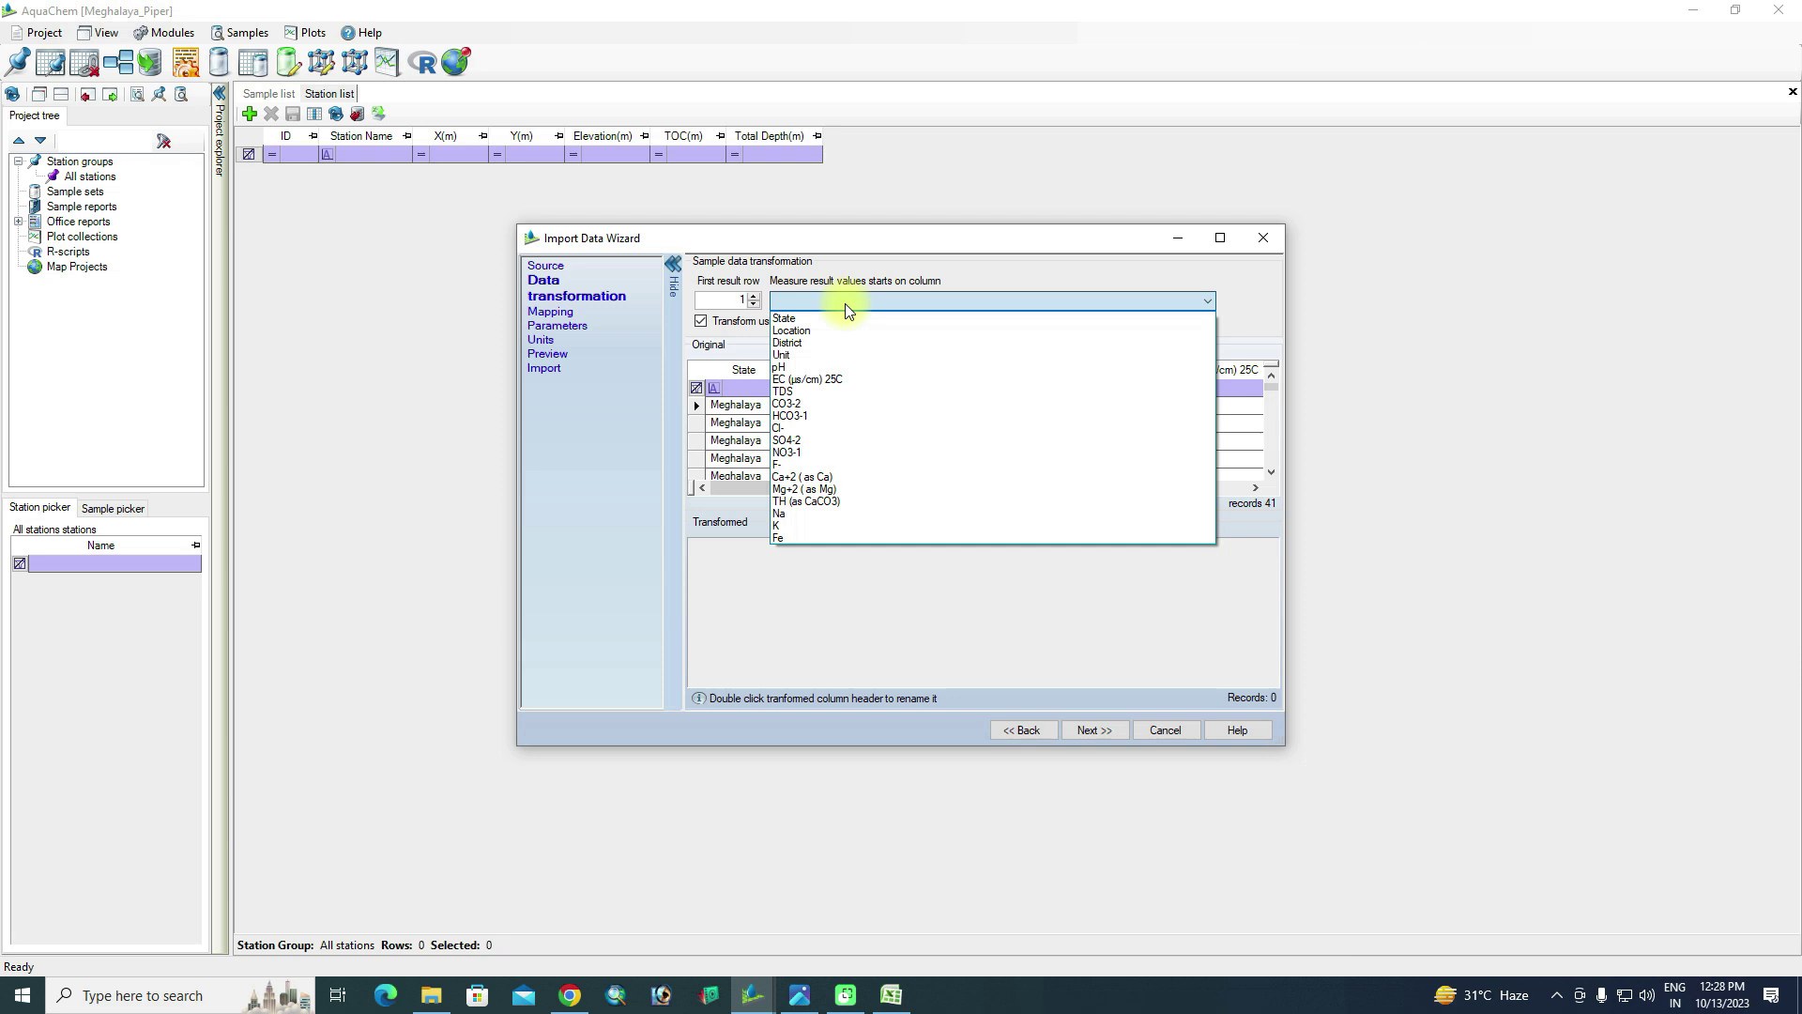
{"action": "left_click", "coordinate": [826, 367]}
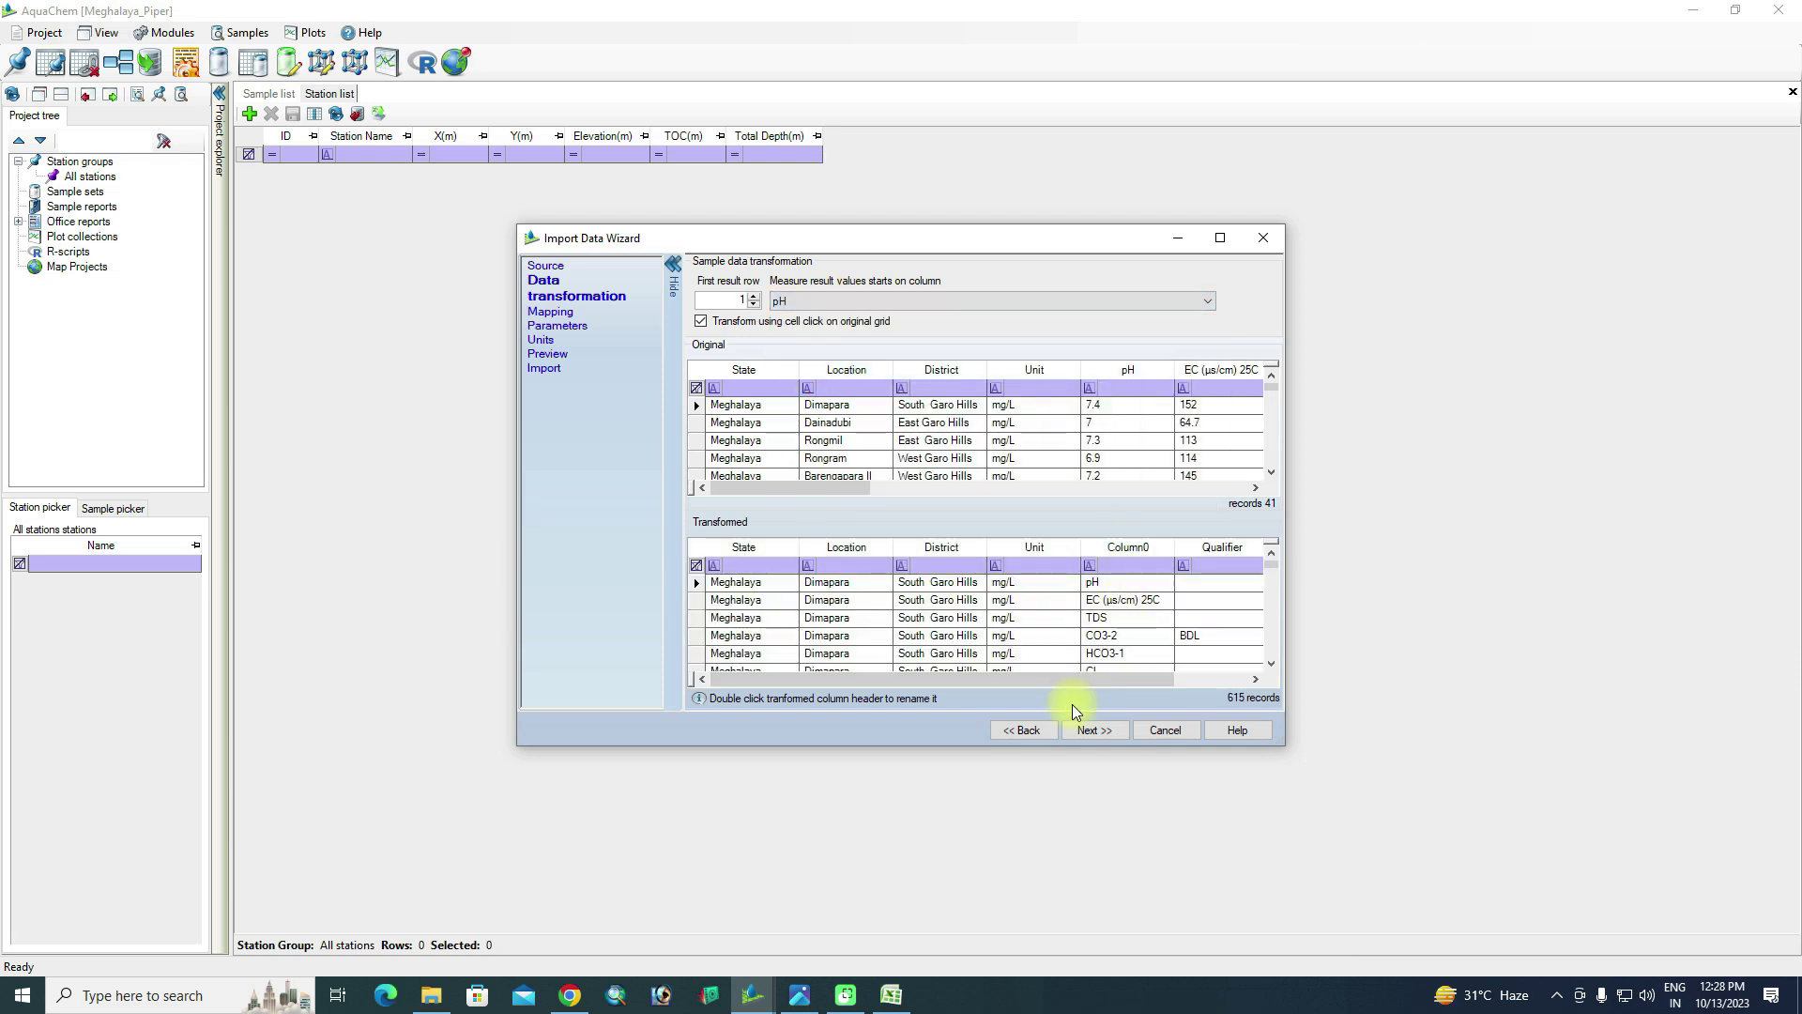
{"action": "left_click", "coordinate": [1080, 738]}
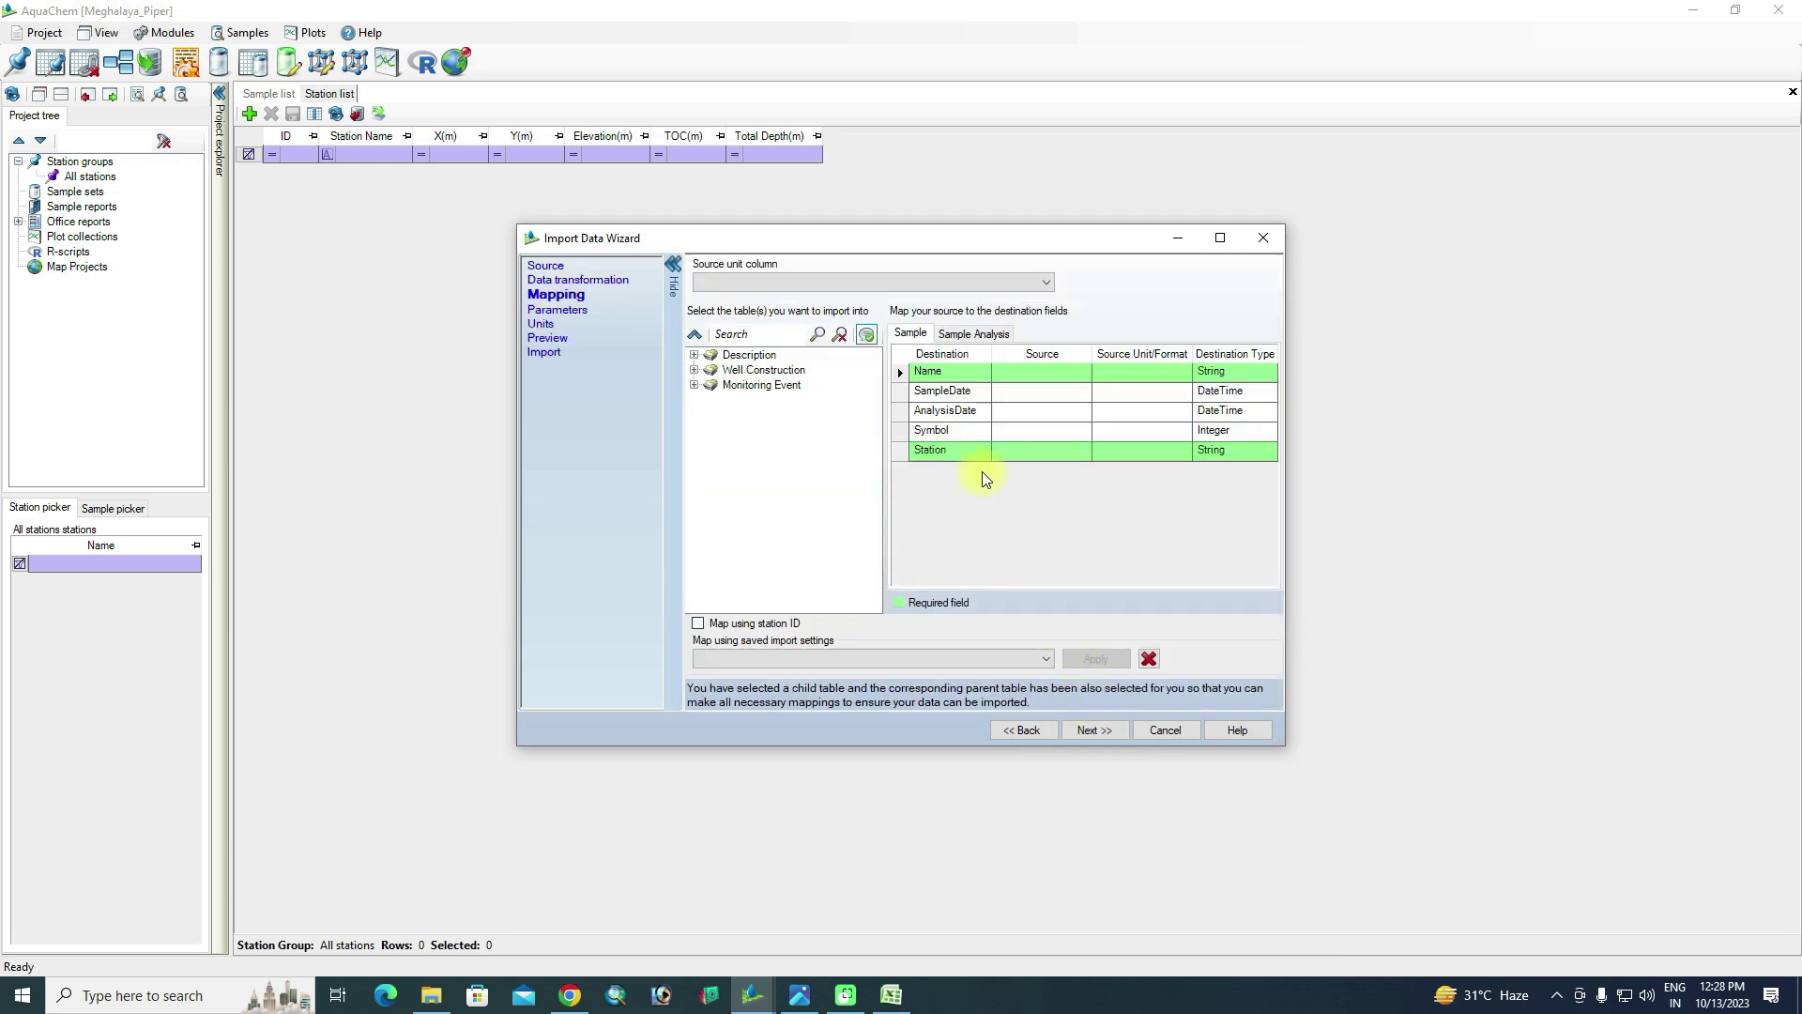
Set the source unit column to Unit and map the sample Name to Location and Station to District
{"action": "left_click", "coordinate": [917, 282]}
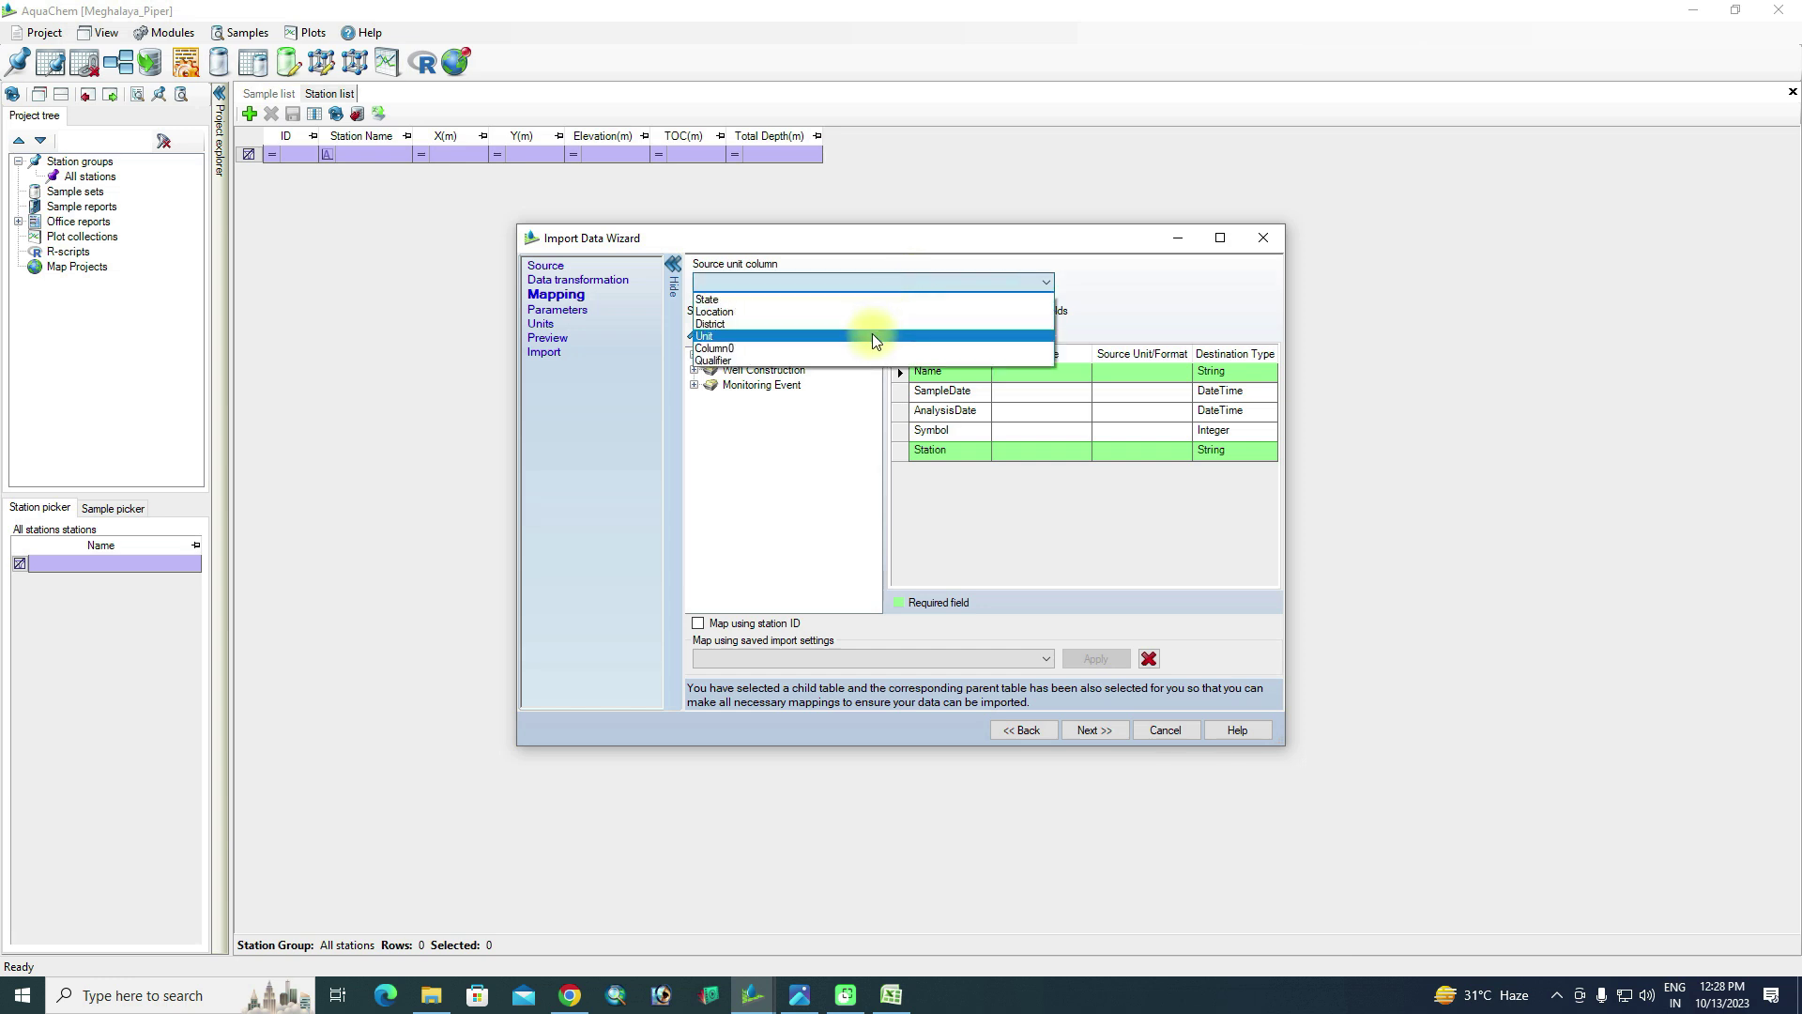
{"action": "left_click", "coordinate": [875, 336]}
{"action": "left_click", "coordinate": [1078, 371]}
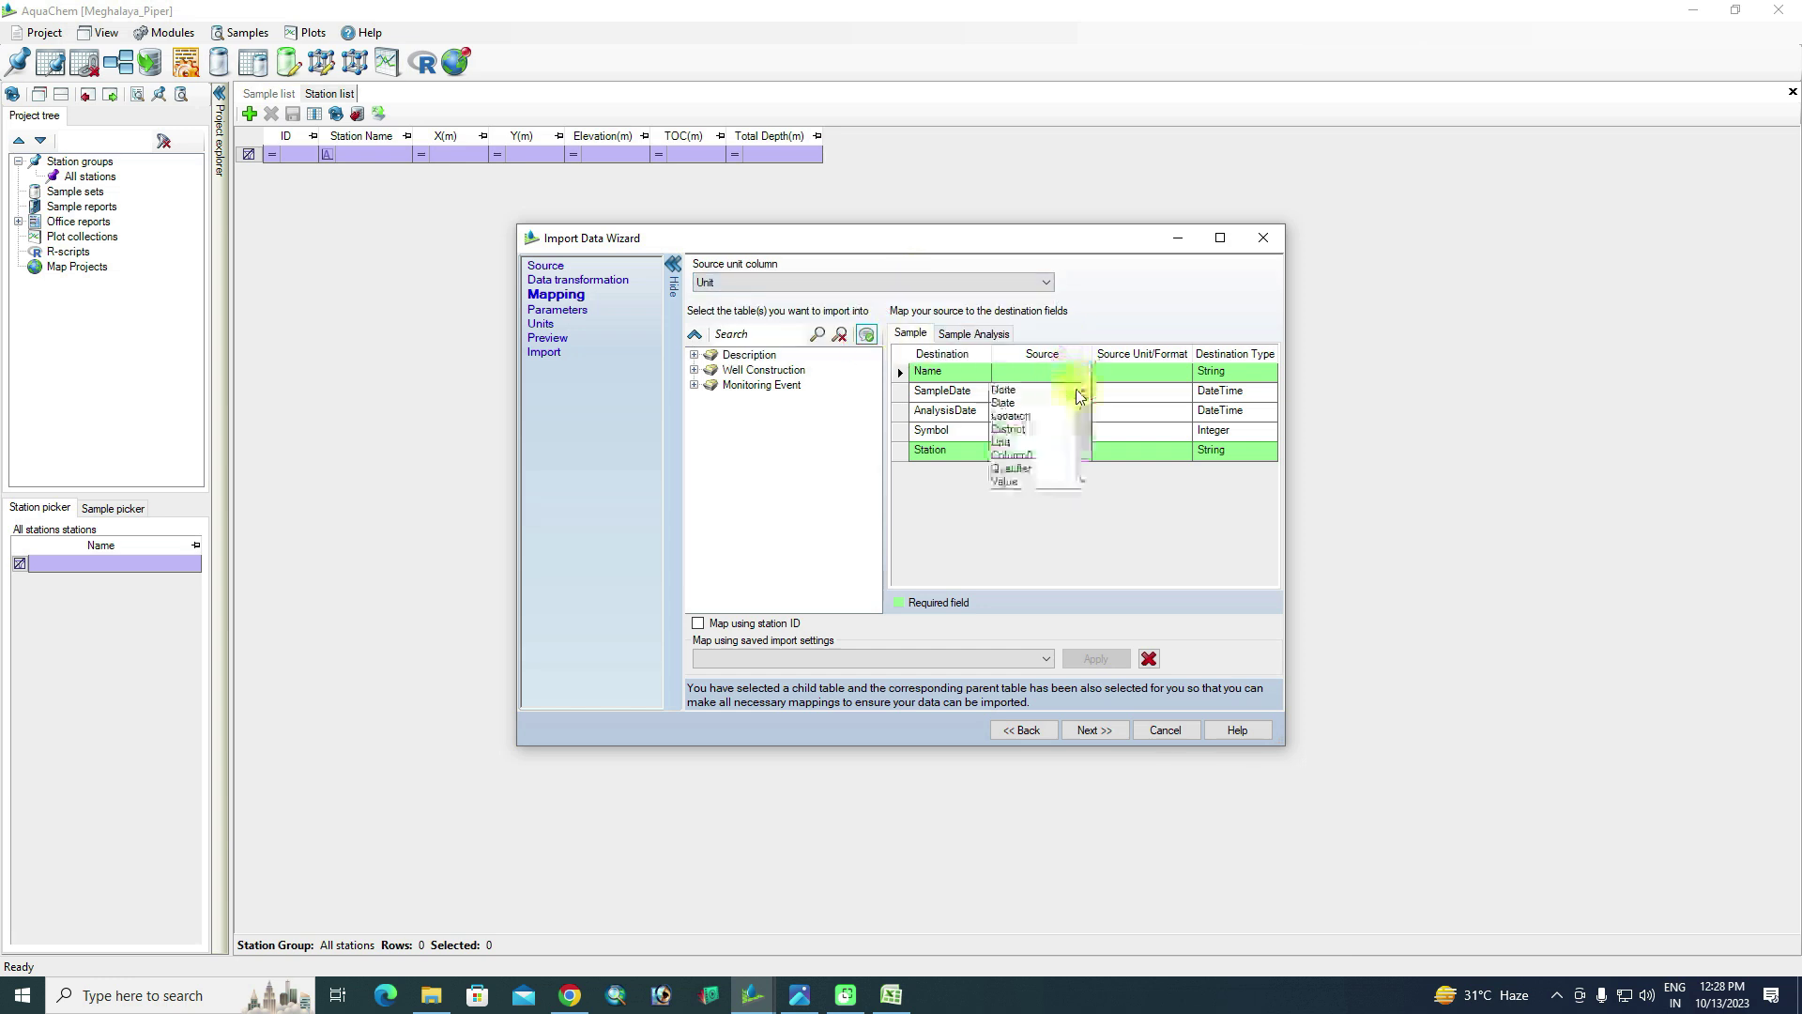
{"action": "left_click", "coordinate": [1051, 416]}
{"action": "left_click", "coordinate": [1080, 450]}
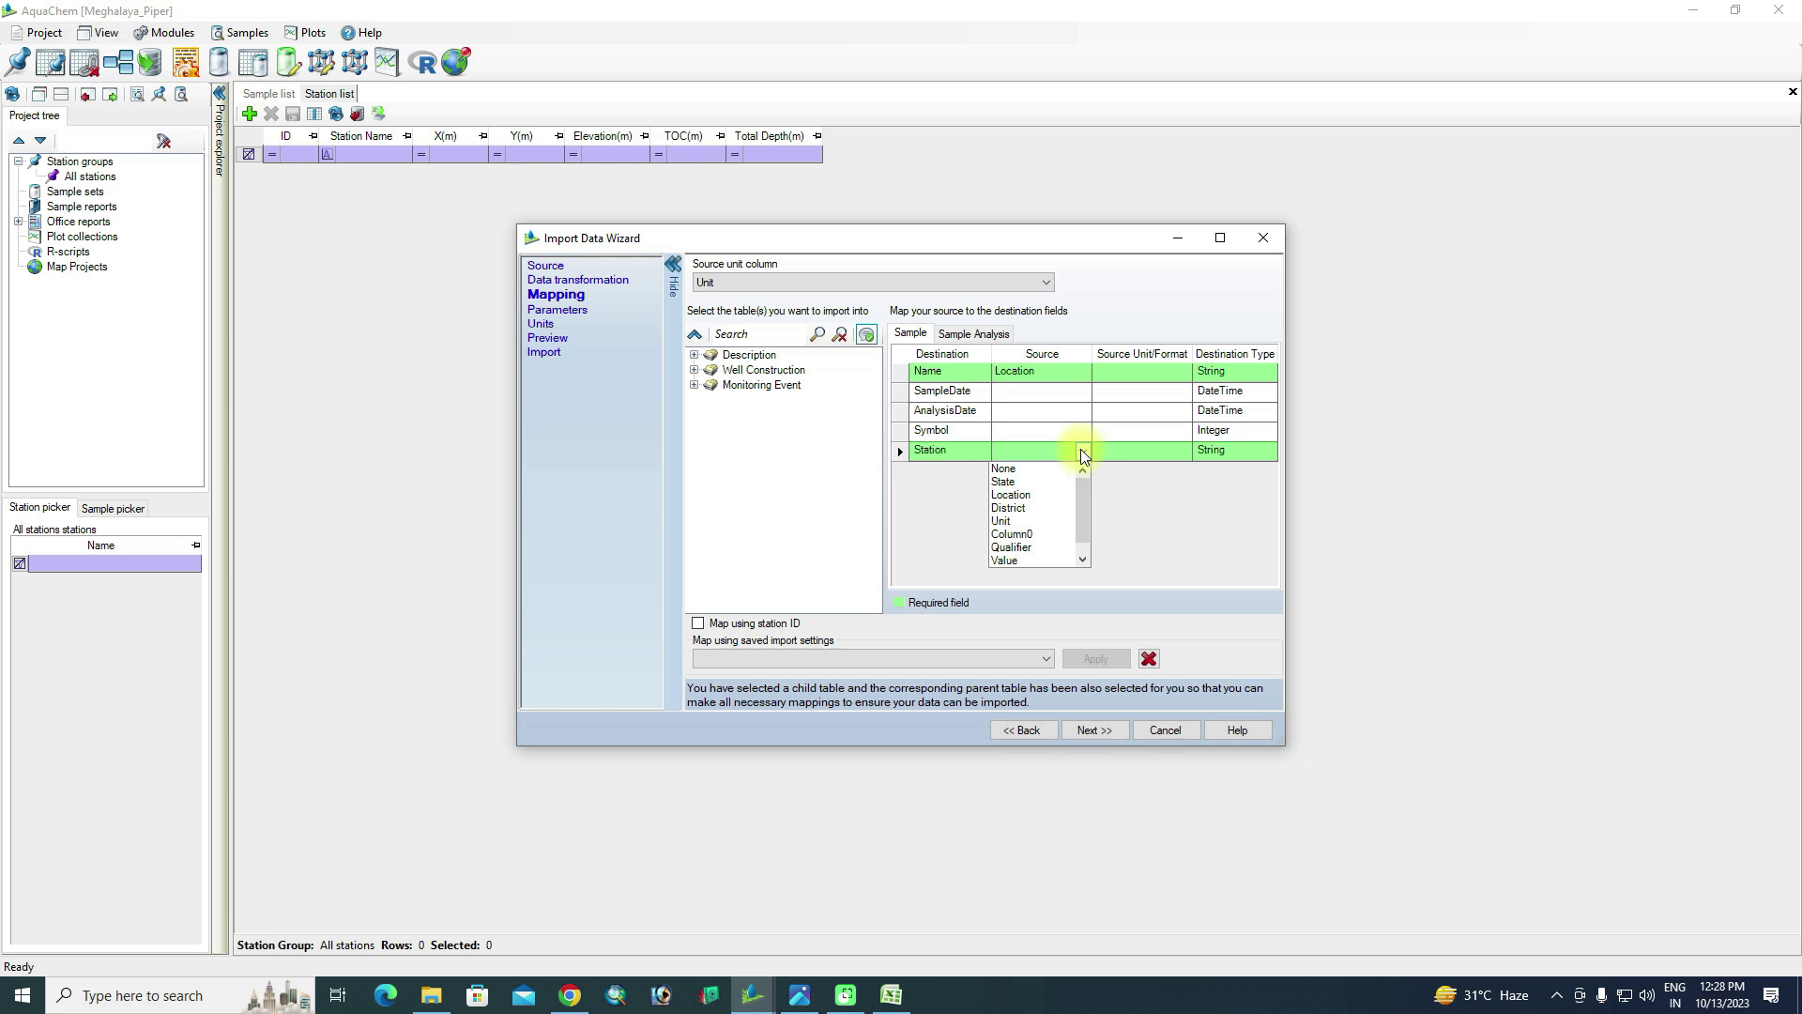
{"action": "left_click", "coordinate": [1033, 508]}
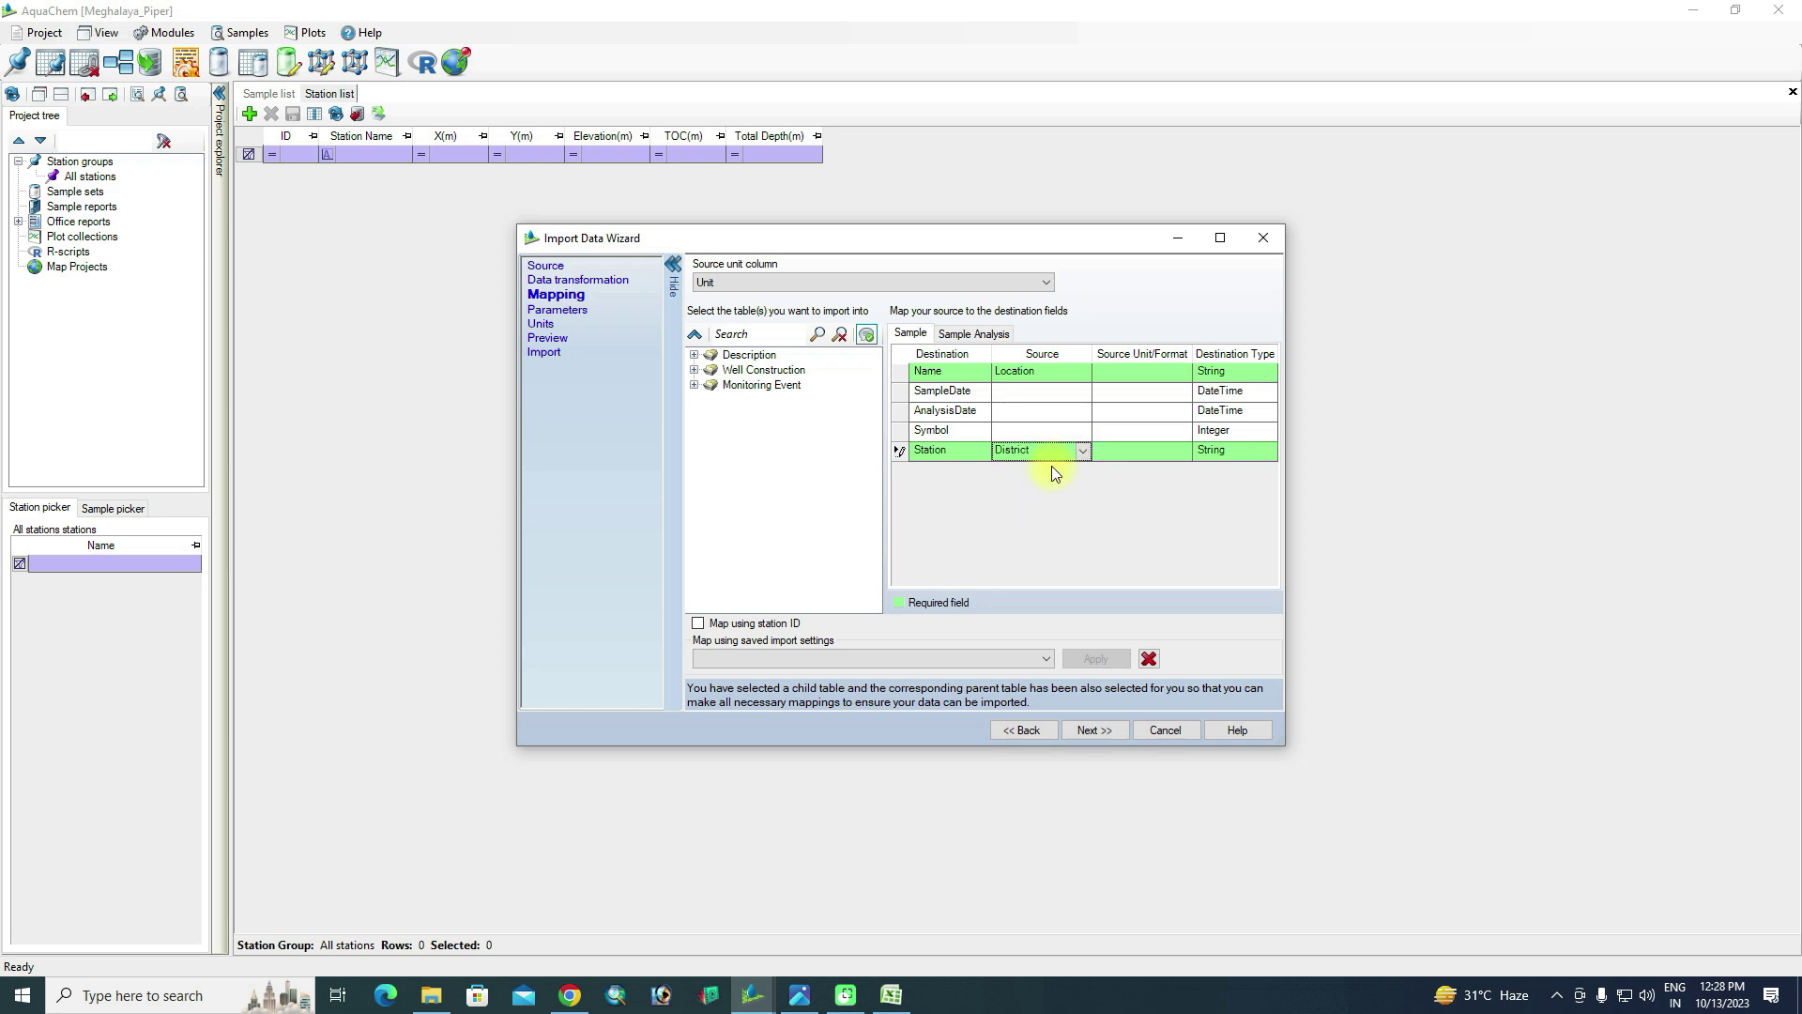
In the Sample Analysis mapping, assign Column0 to Parameter_Id and Location to Sample_Id
{"action": "left_click", "coordinate": [973, 333]}
{"action": "left_click", "coordinate": [1078, 374]}
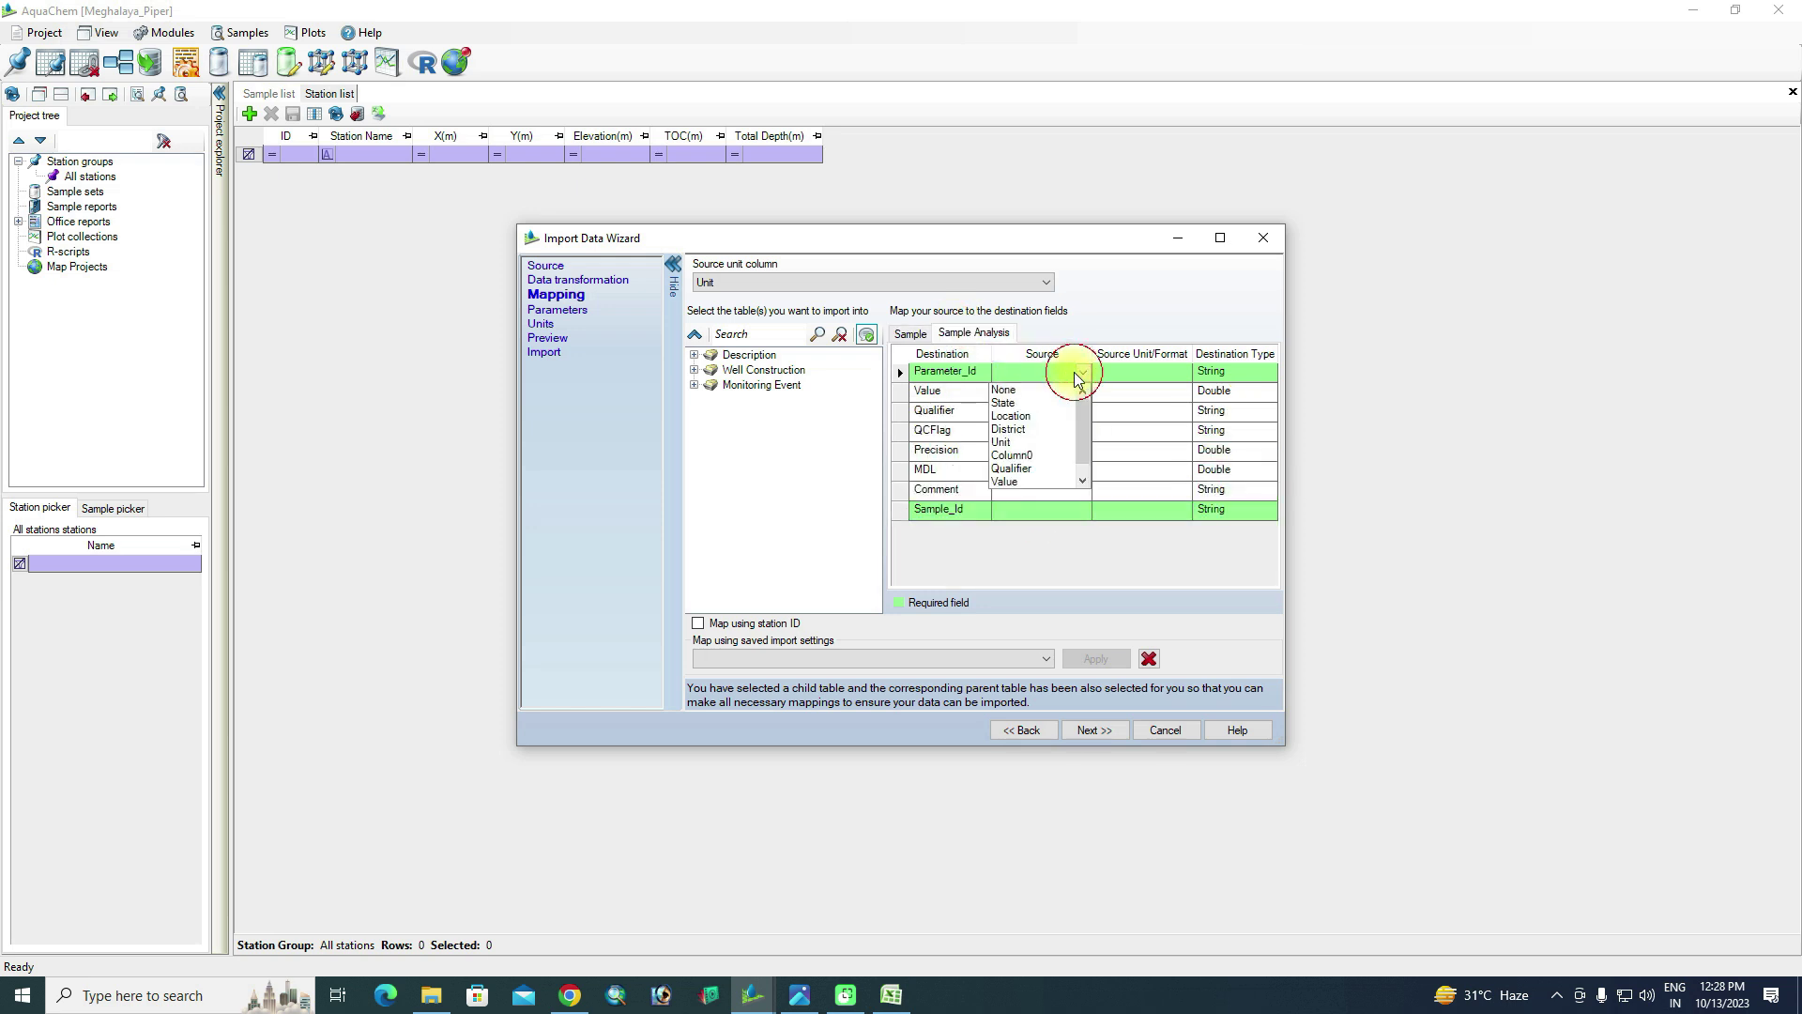
{"action": "left_click", "coordinate": [1049, 455]}
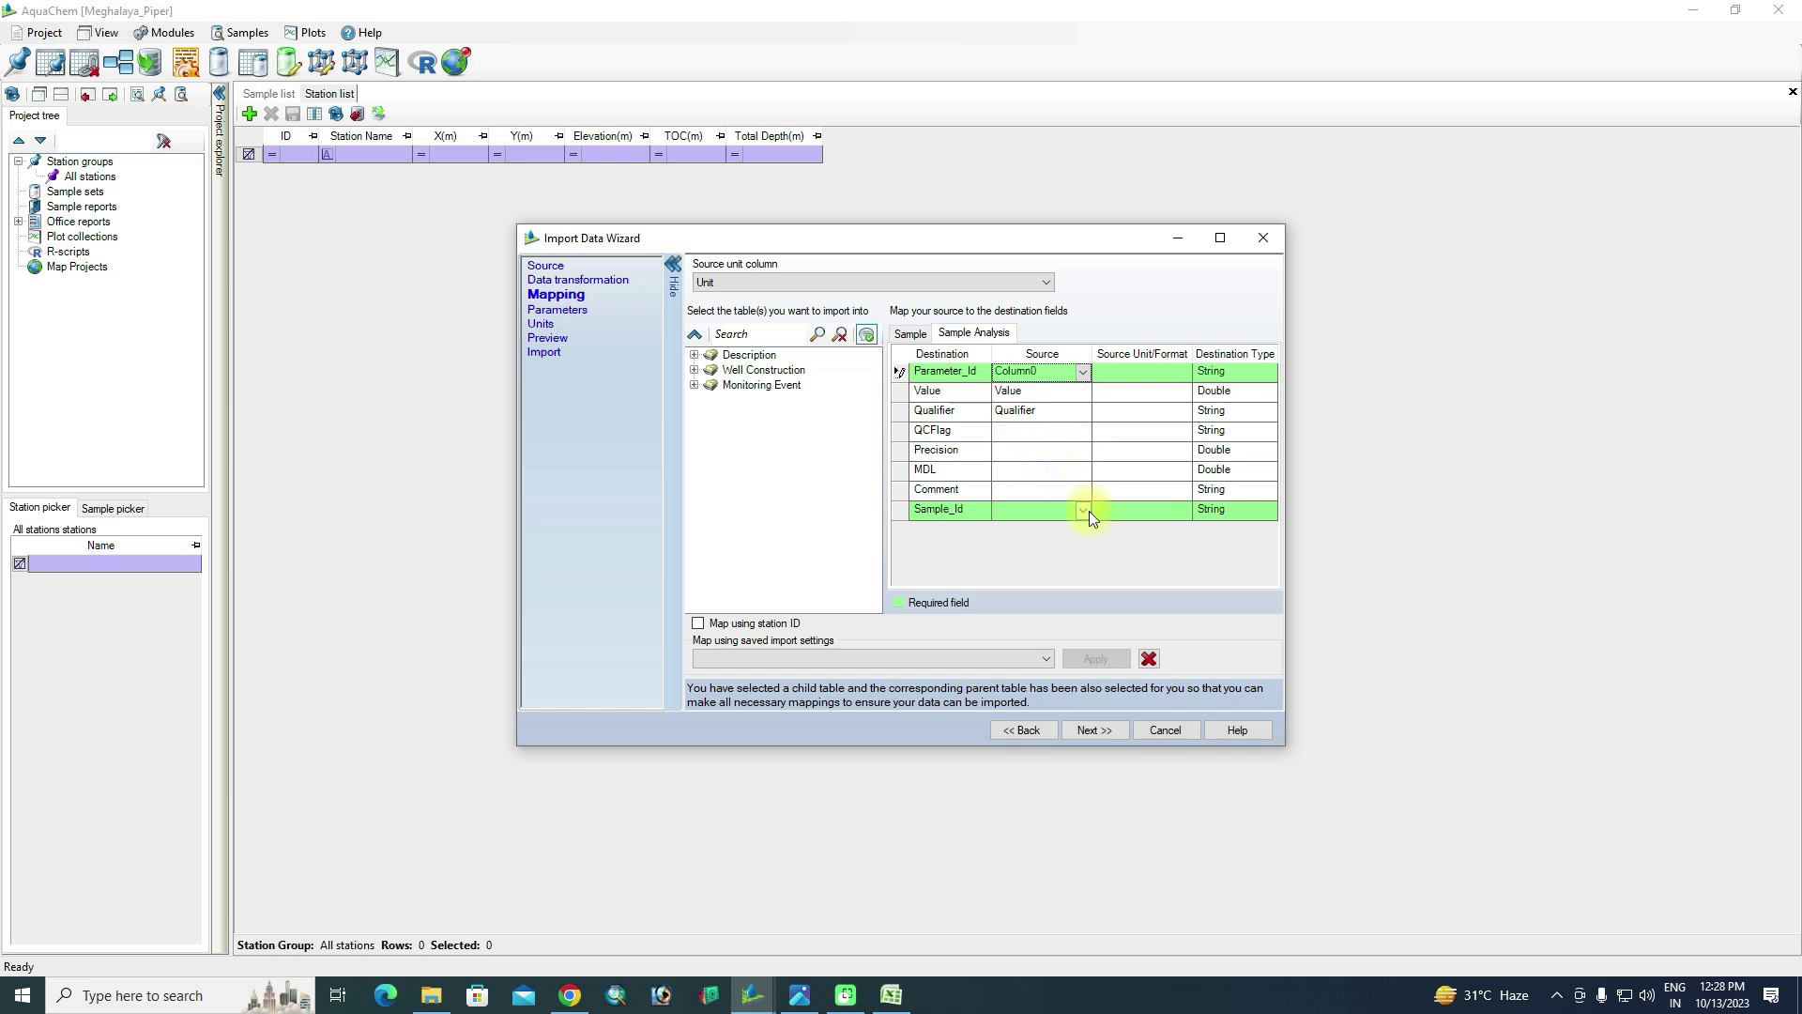
{"action": "left_click", "coordinate": [1089, 511]}
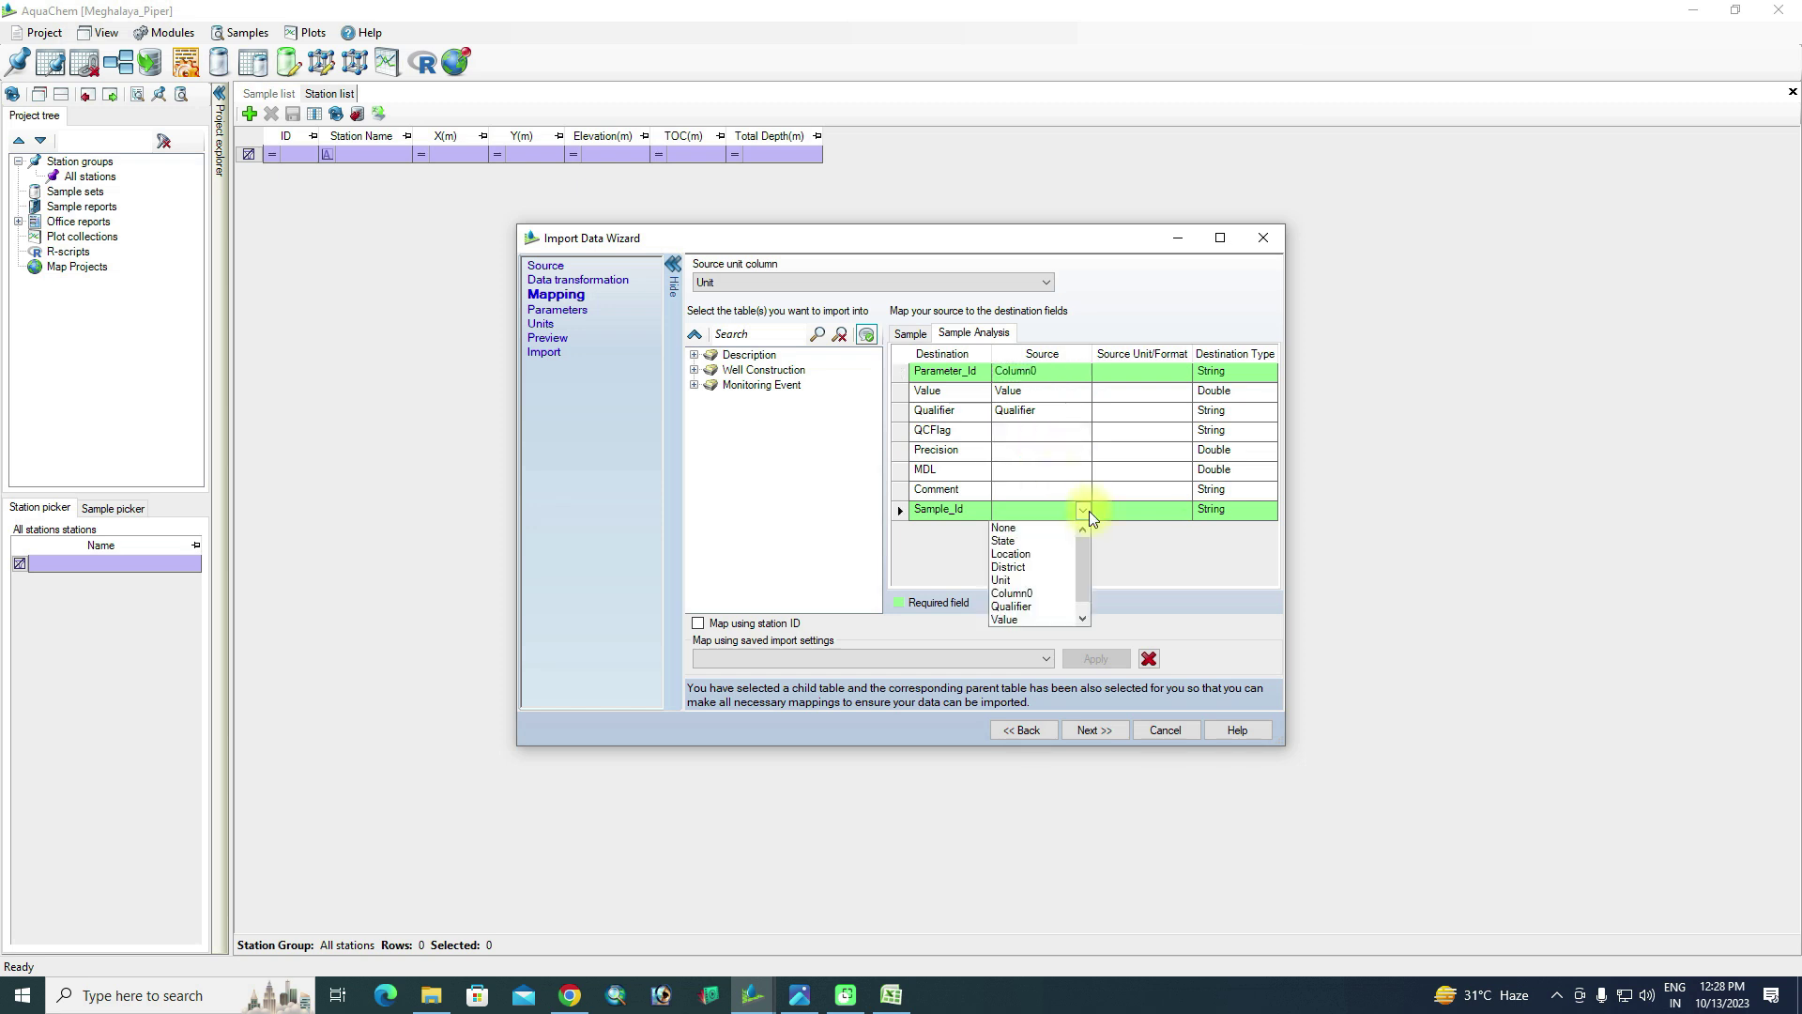
{"action": "left_click", "coordinate": [1028, 554]}
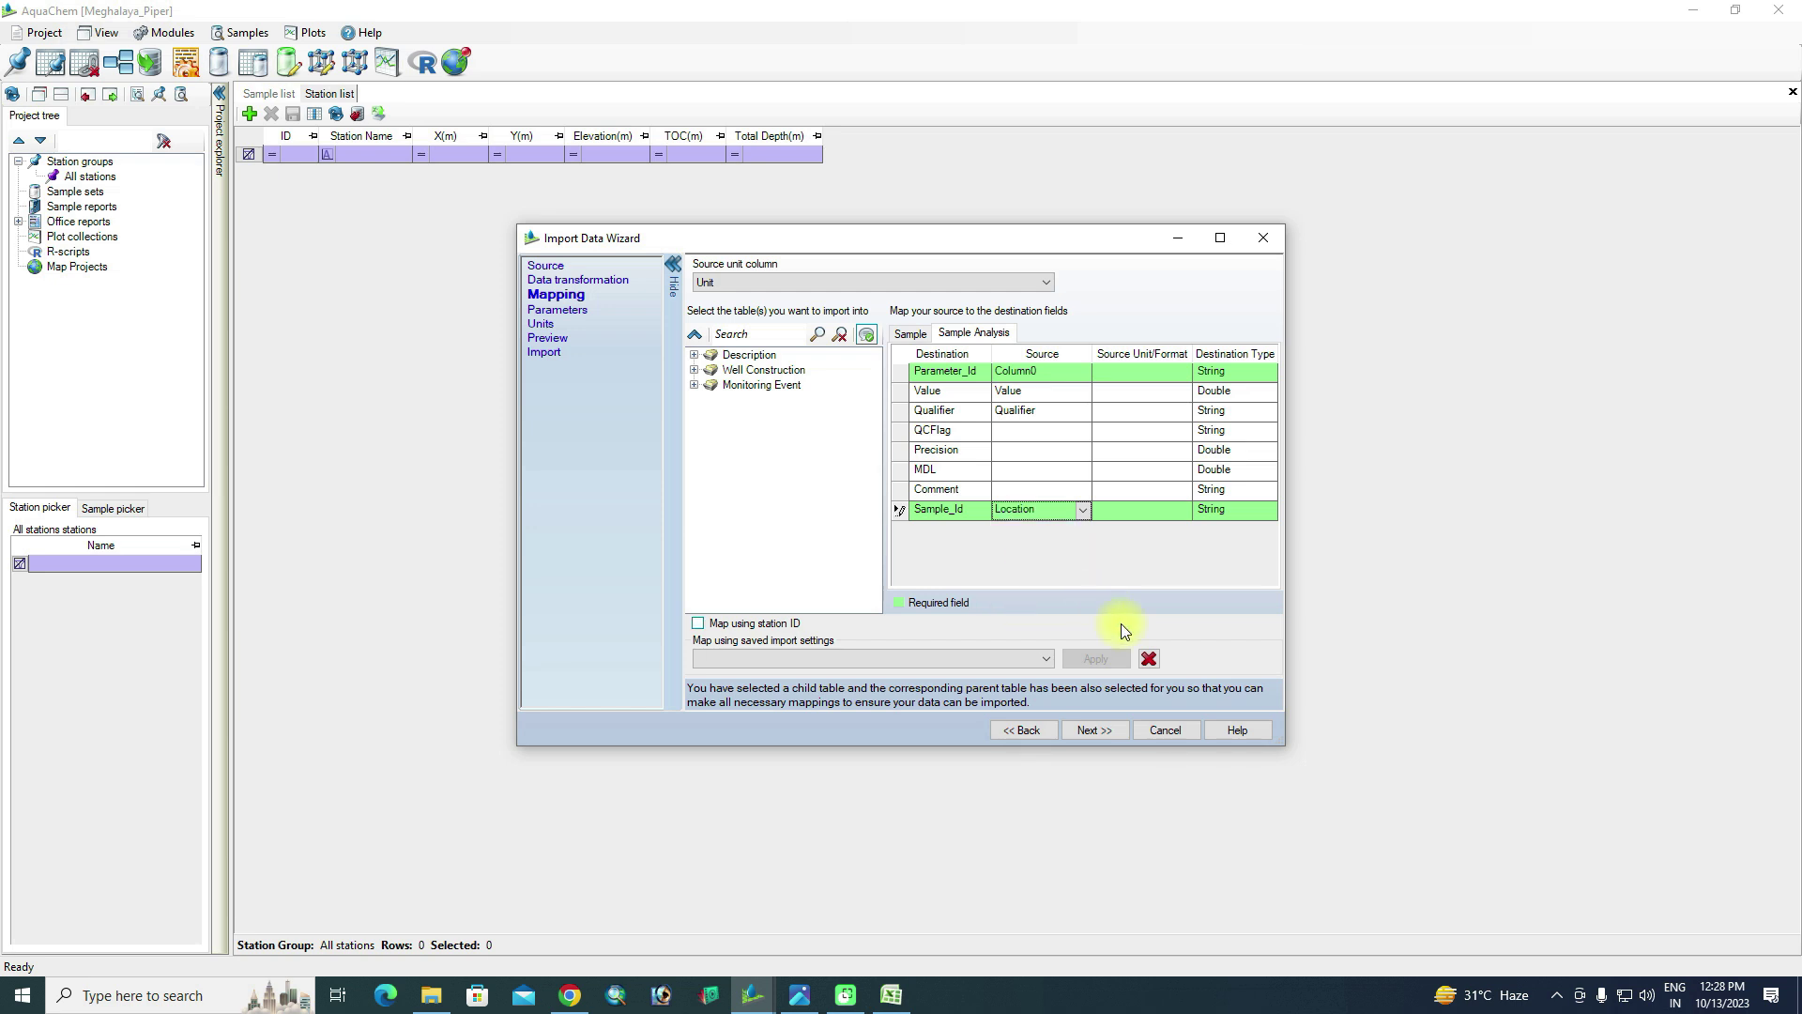
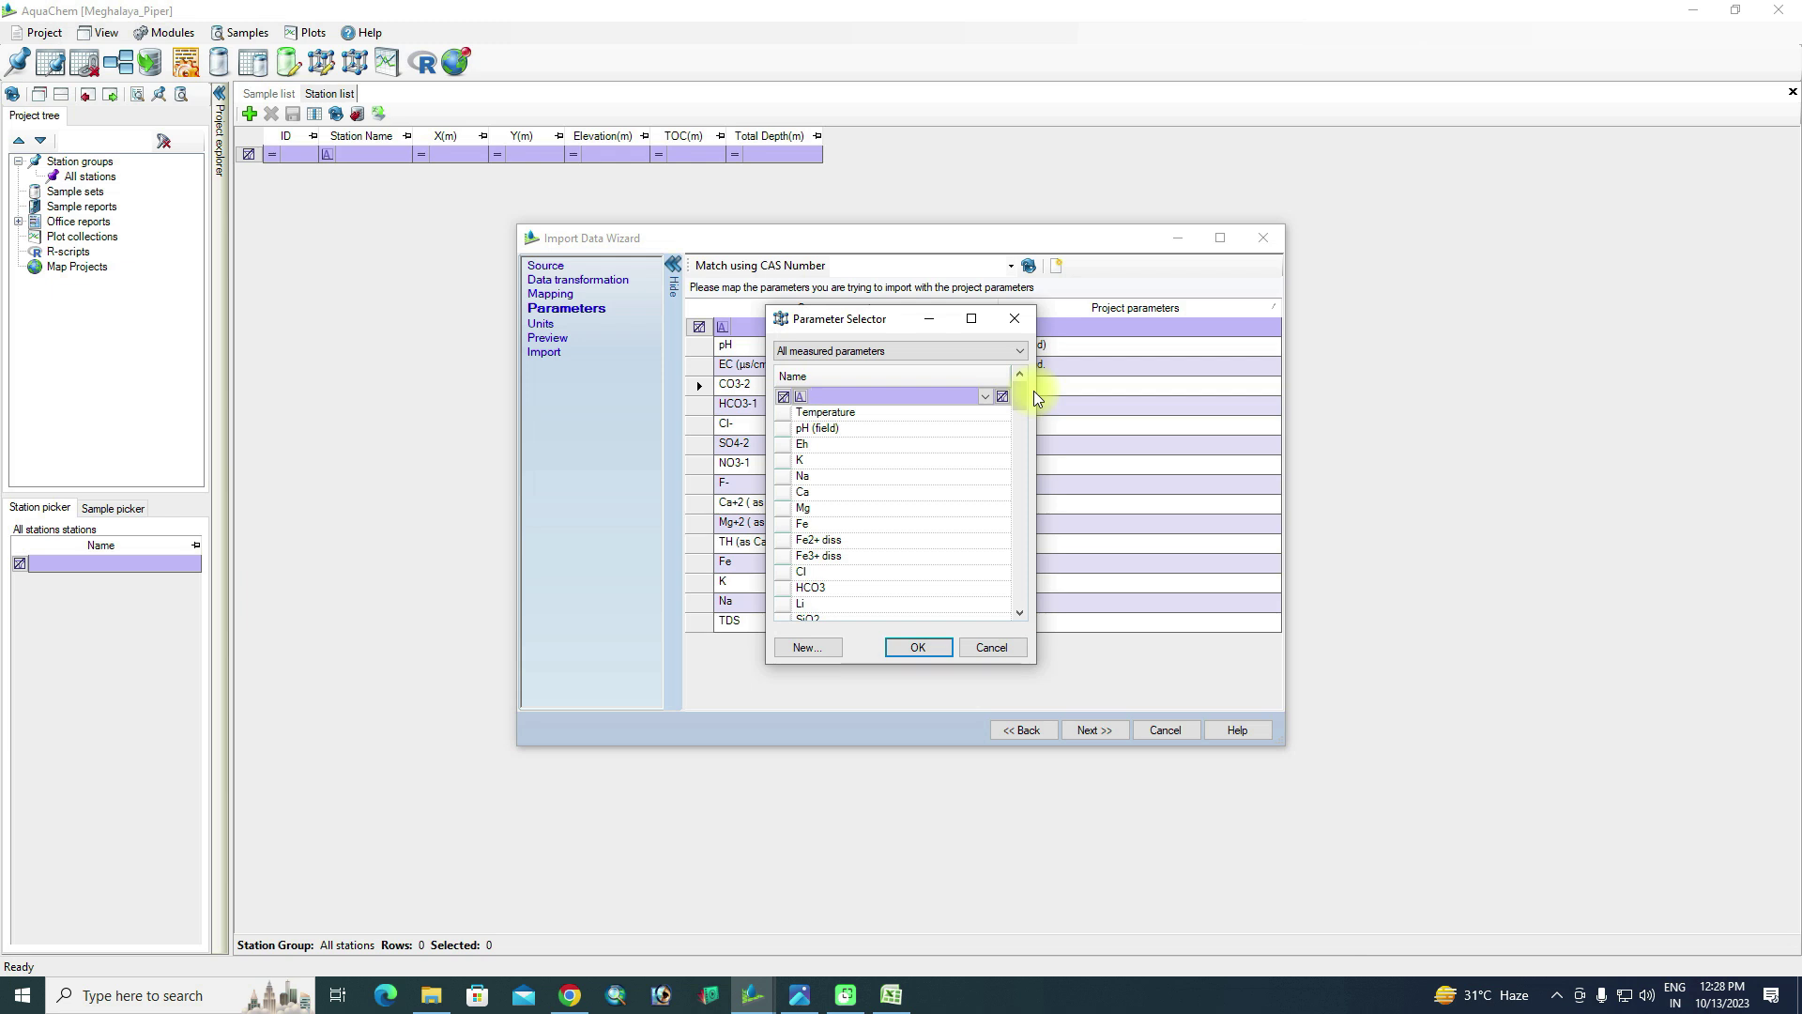
Match the source parameters CO3-2, HCO3-1 and Cl- to the project parameters CO3, HCO3 and Cl
{"action": "type", "text": "co"}
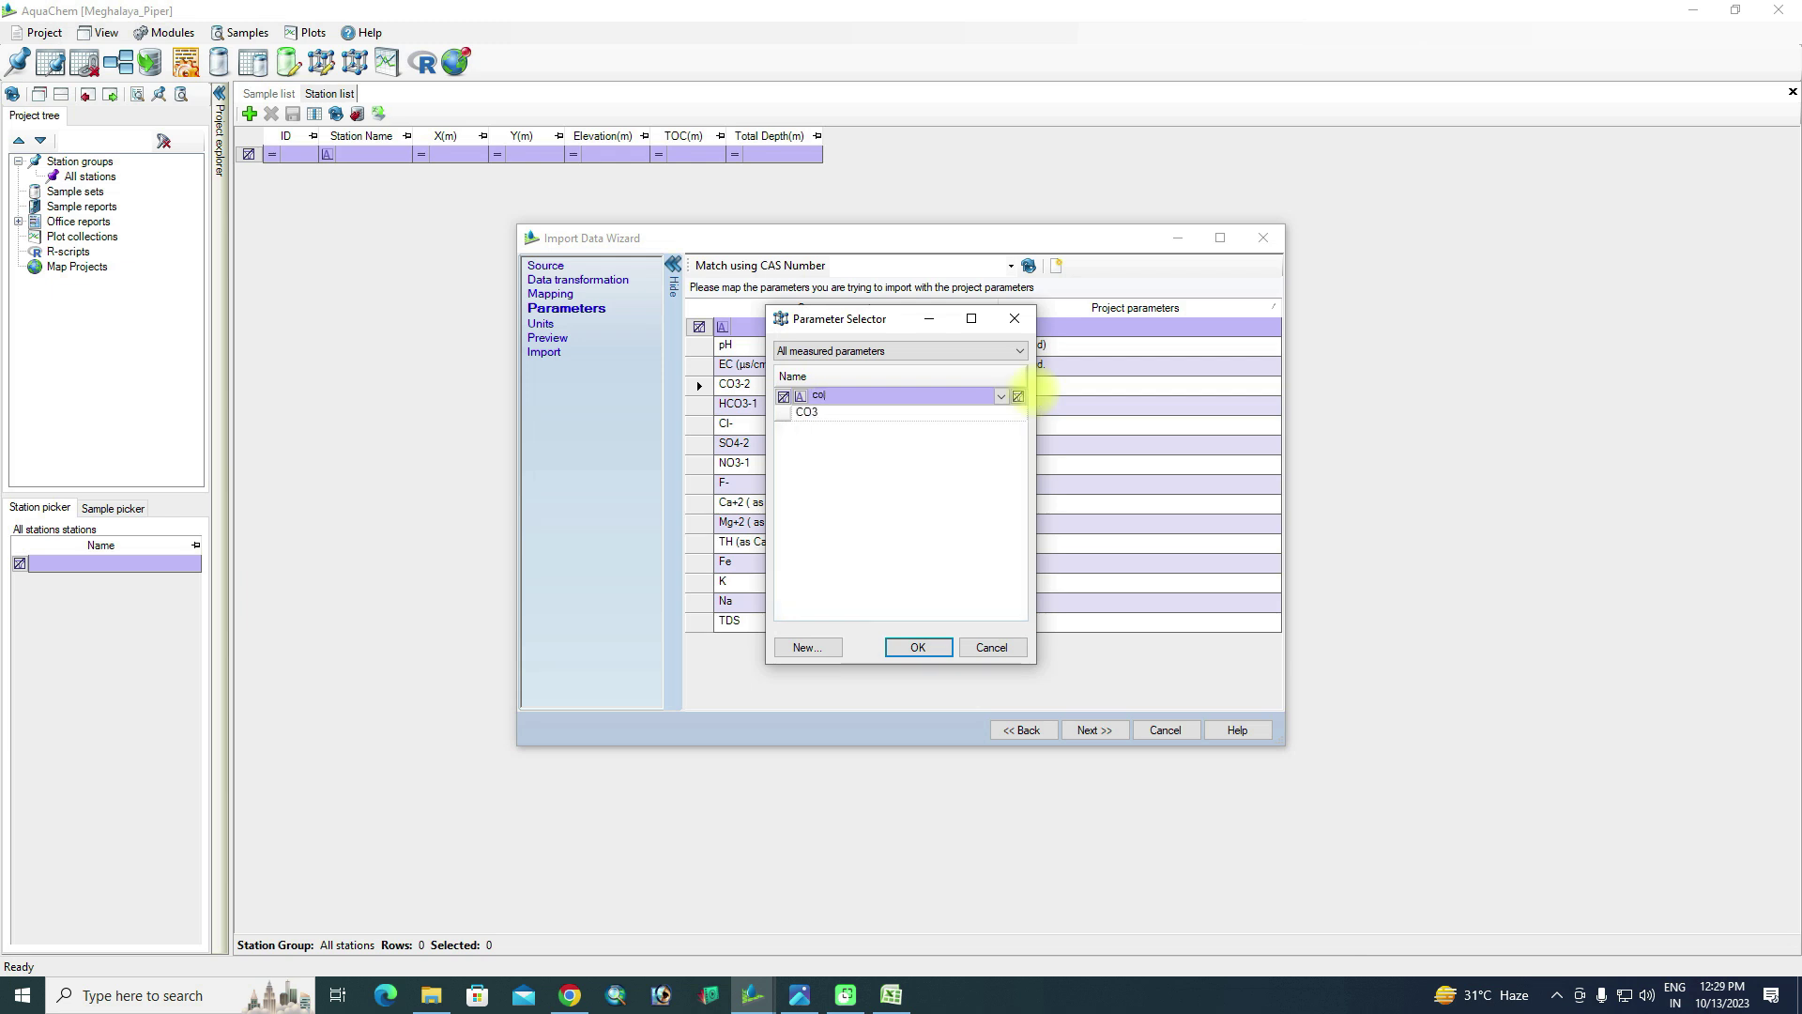
{"action": "left_click", "coordinate": [938, 412]}
{"action": "left_click", "coordinate": [916, 647]}
{"action": "left_click", "coordinate": [1034, 402]}
{"action": "left_click", "coordinate": [818, 586]}
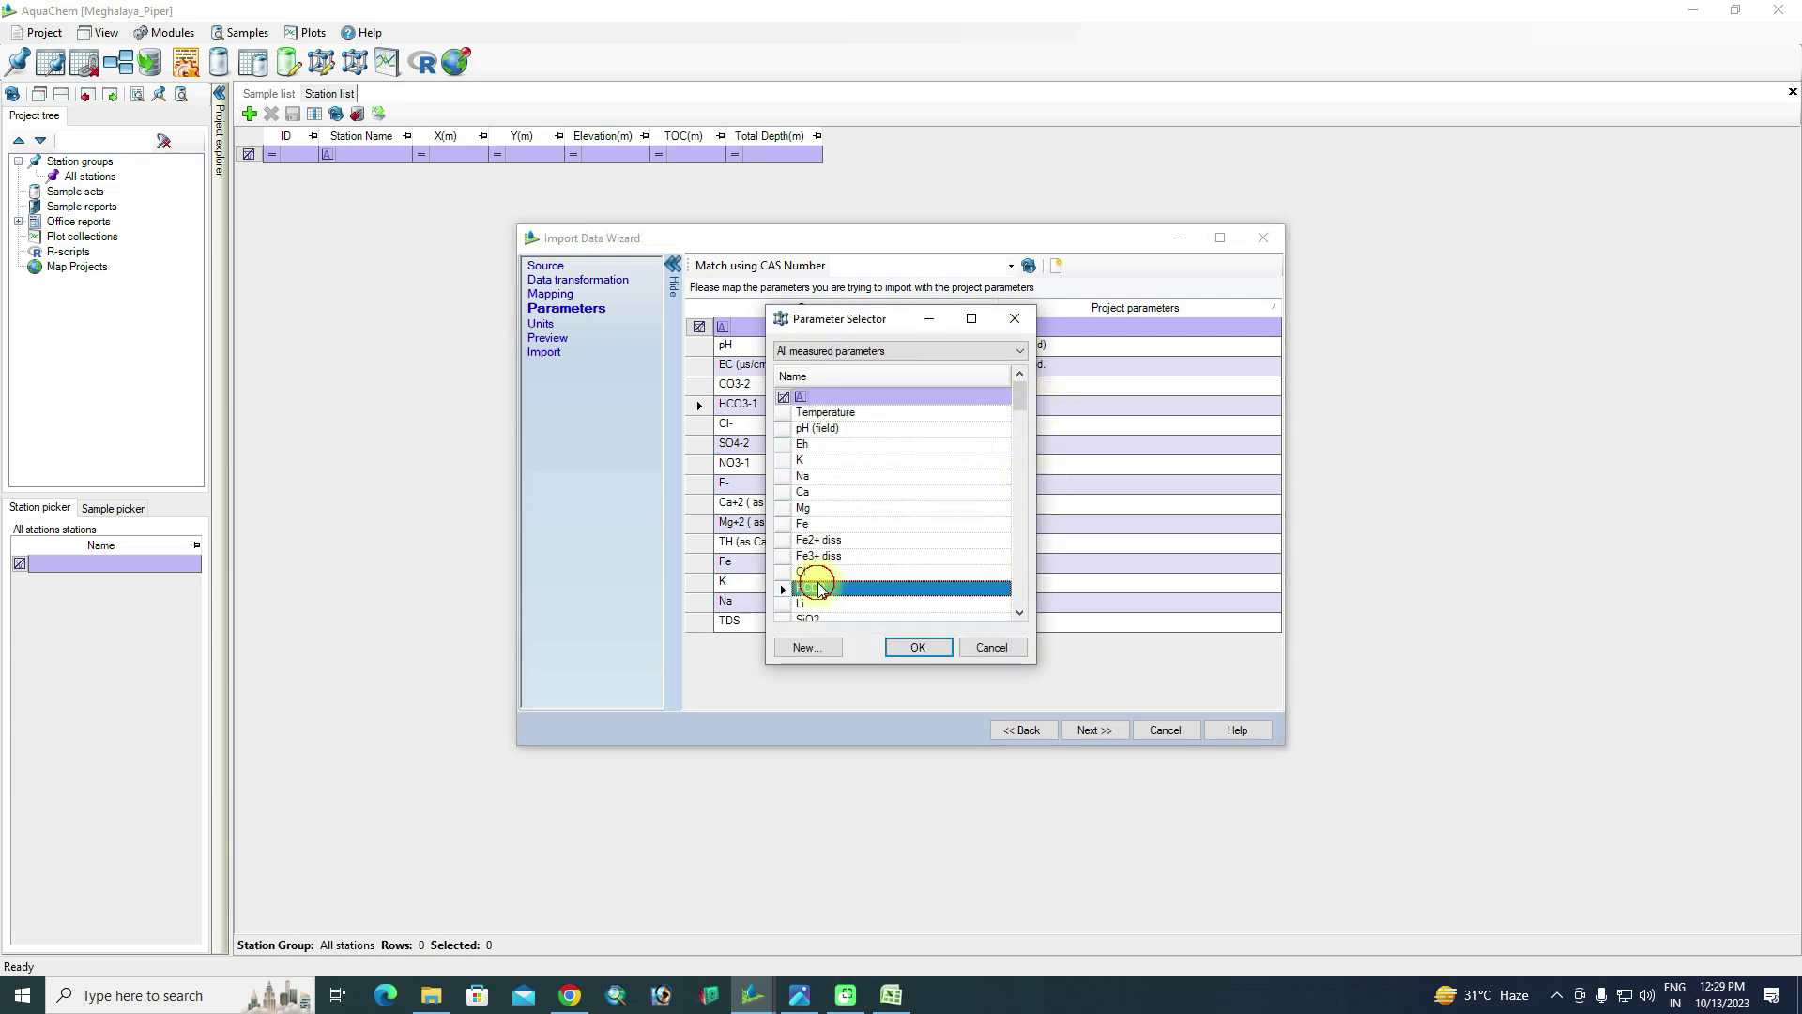
{"action": "left_click", "coordinate": [918, 647]}
{"action": "left_click", "coordinate": [1027, 428]}
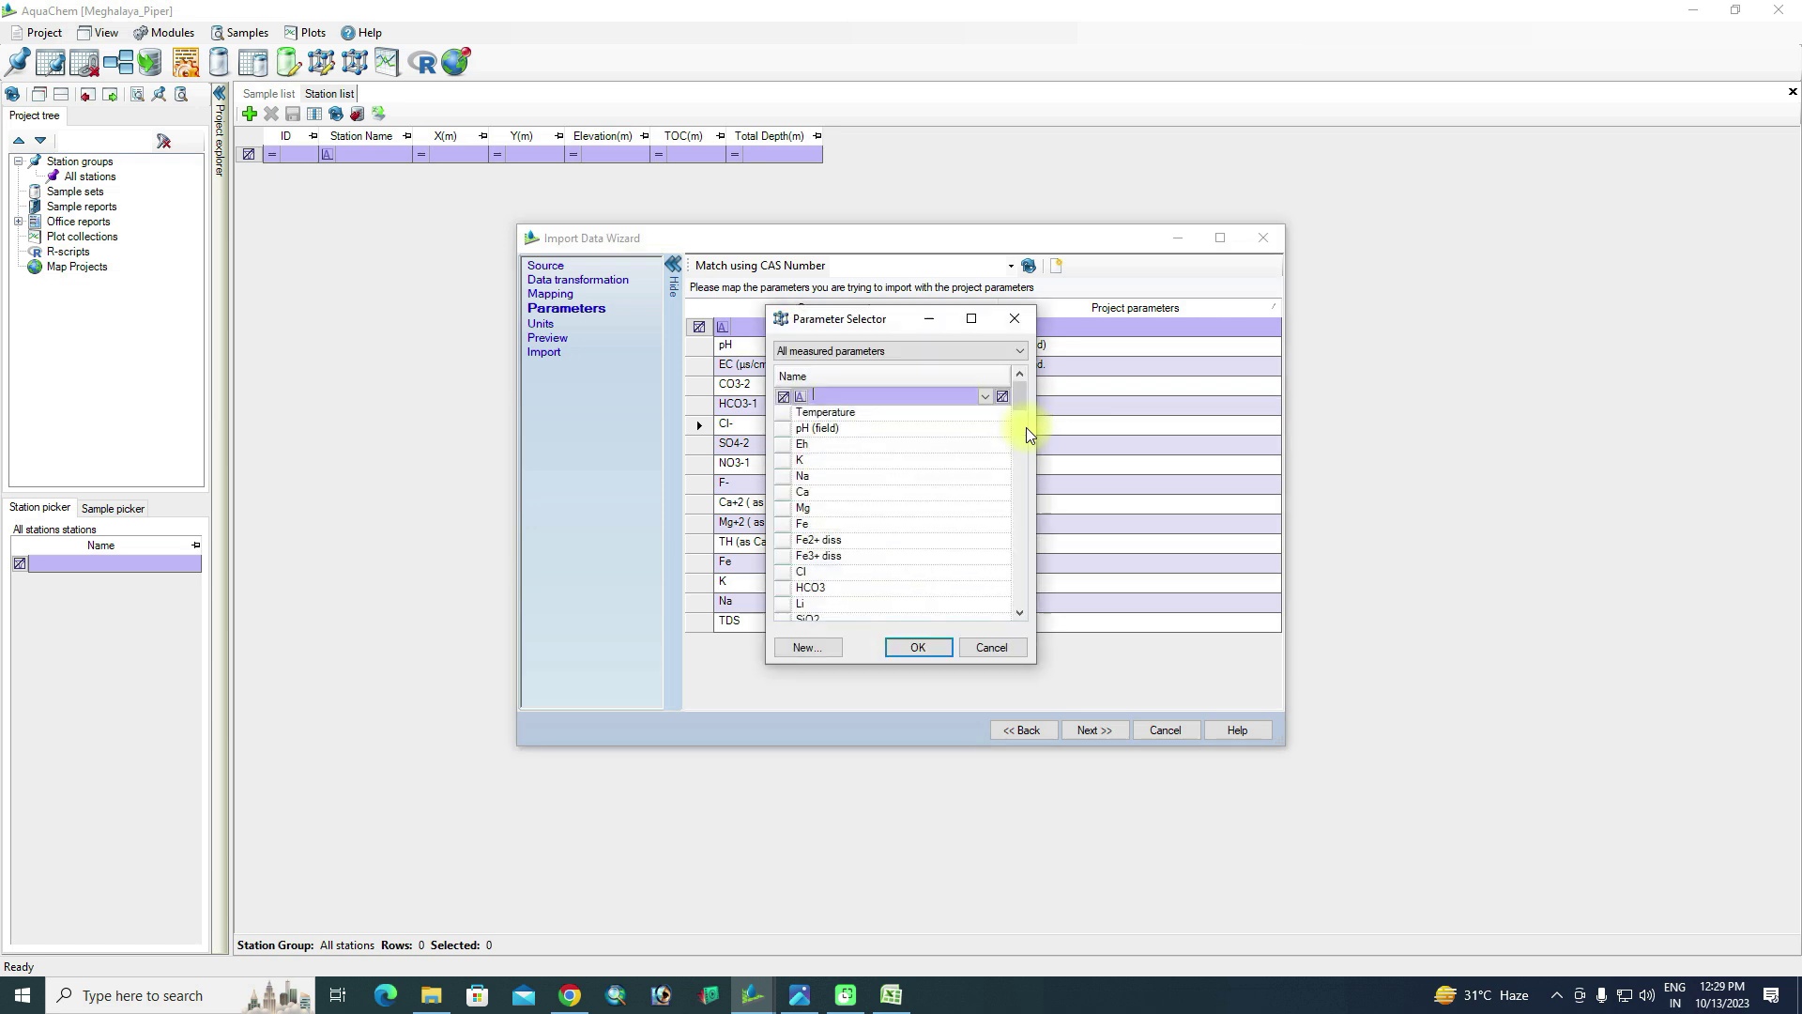
{"action": "left_click", "coordinate": [897, 571]}
{"action": "left_click", "coordinate": [924, 648]}
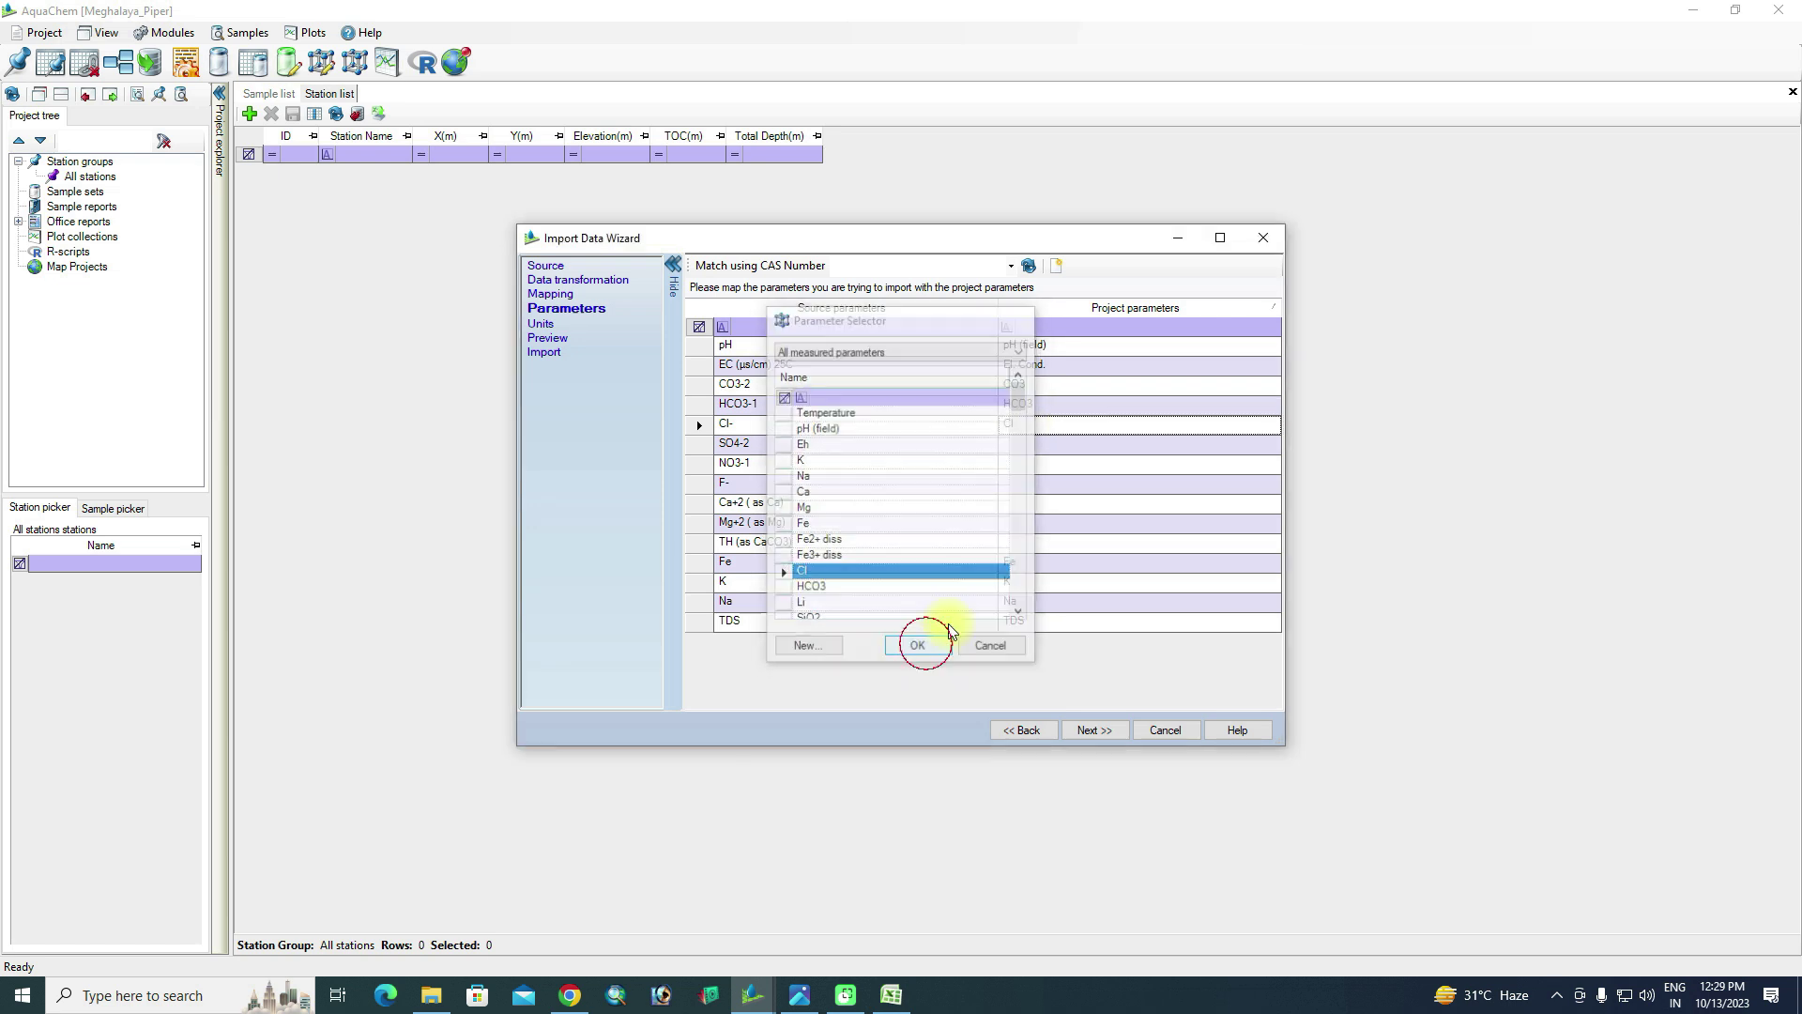
Match the source parameters SO4-2 and NO3-1 to the project parameters SO4 and NO3
{"action": "left_click", "coordinate": [1019, 444]}
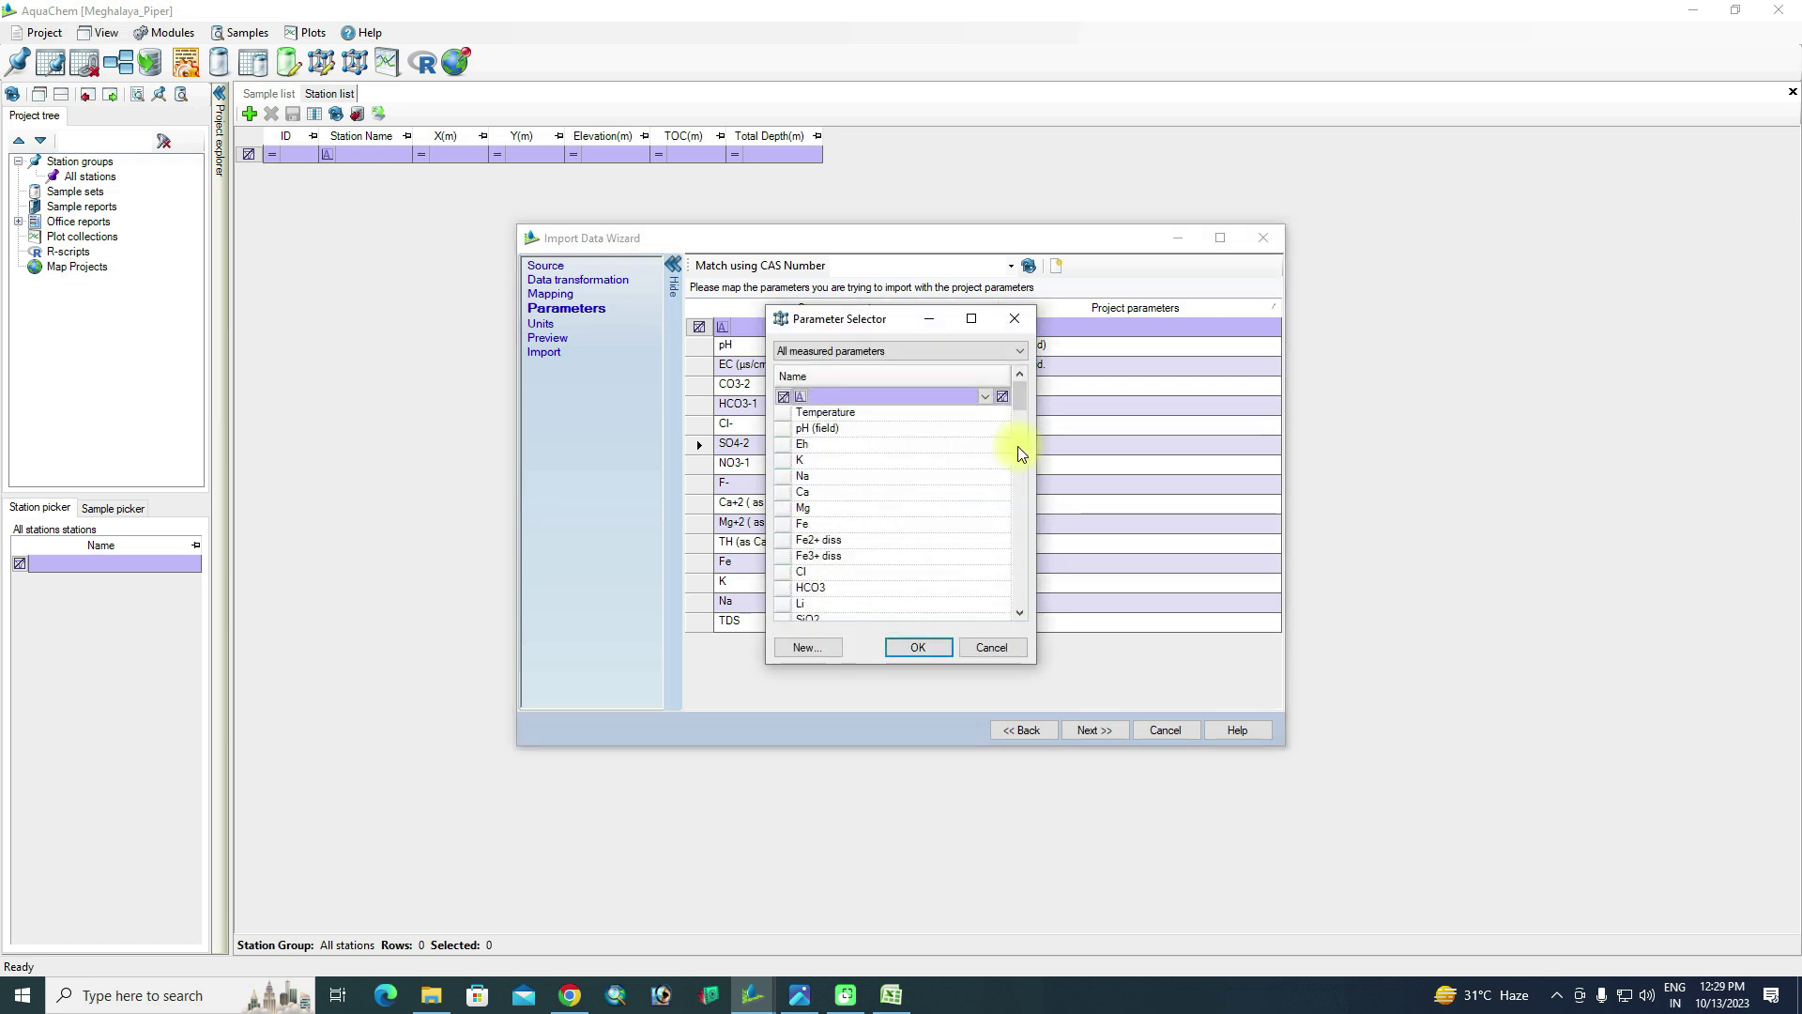
{"action": "type", "text": "so"}
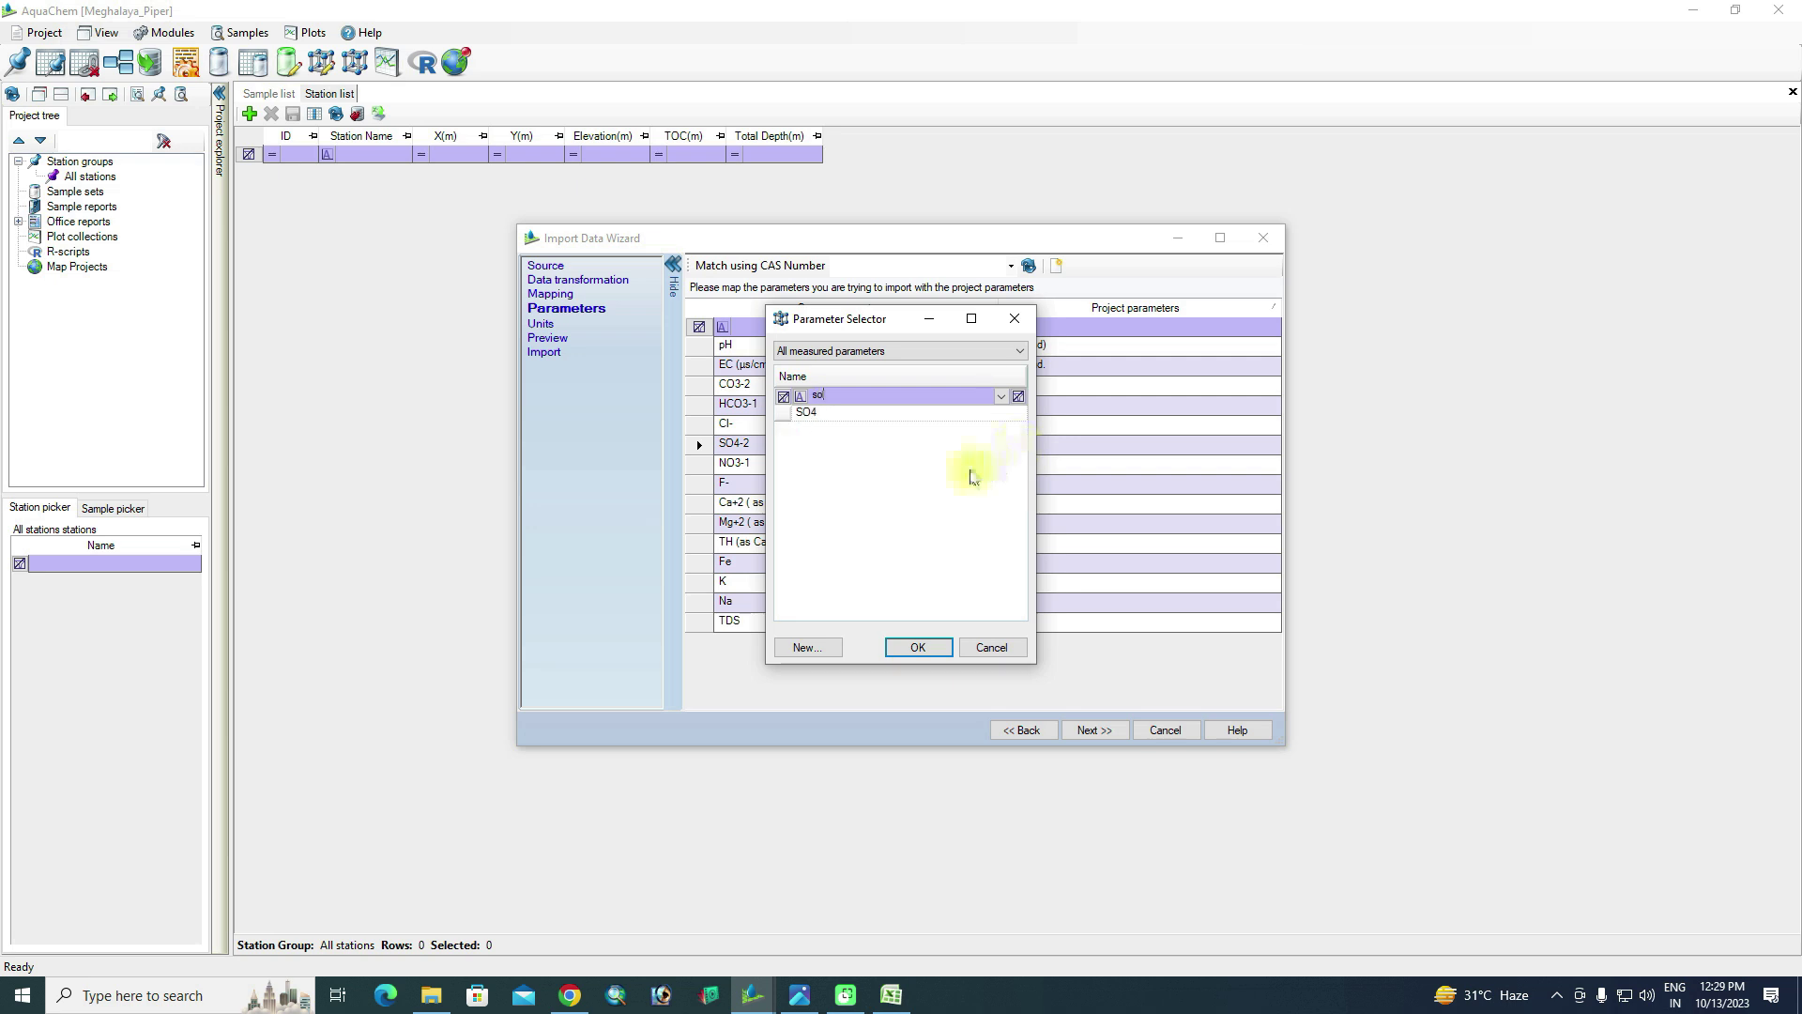
{"action": "left_click", "coordinate": [922, 414]}
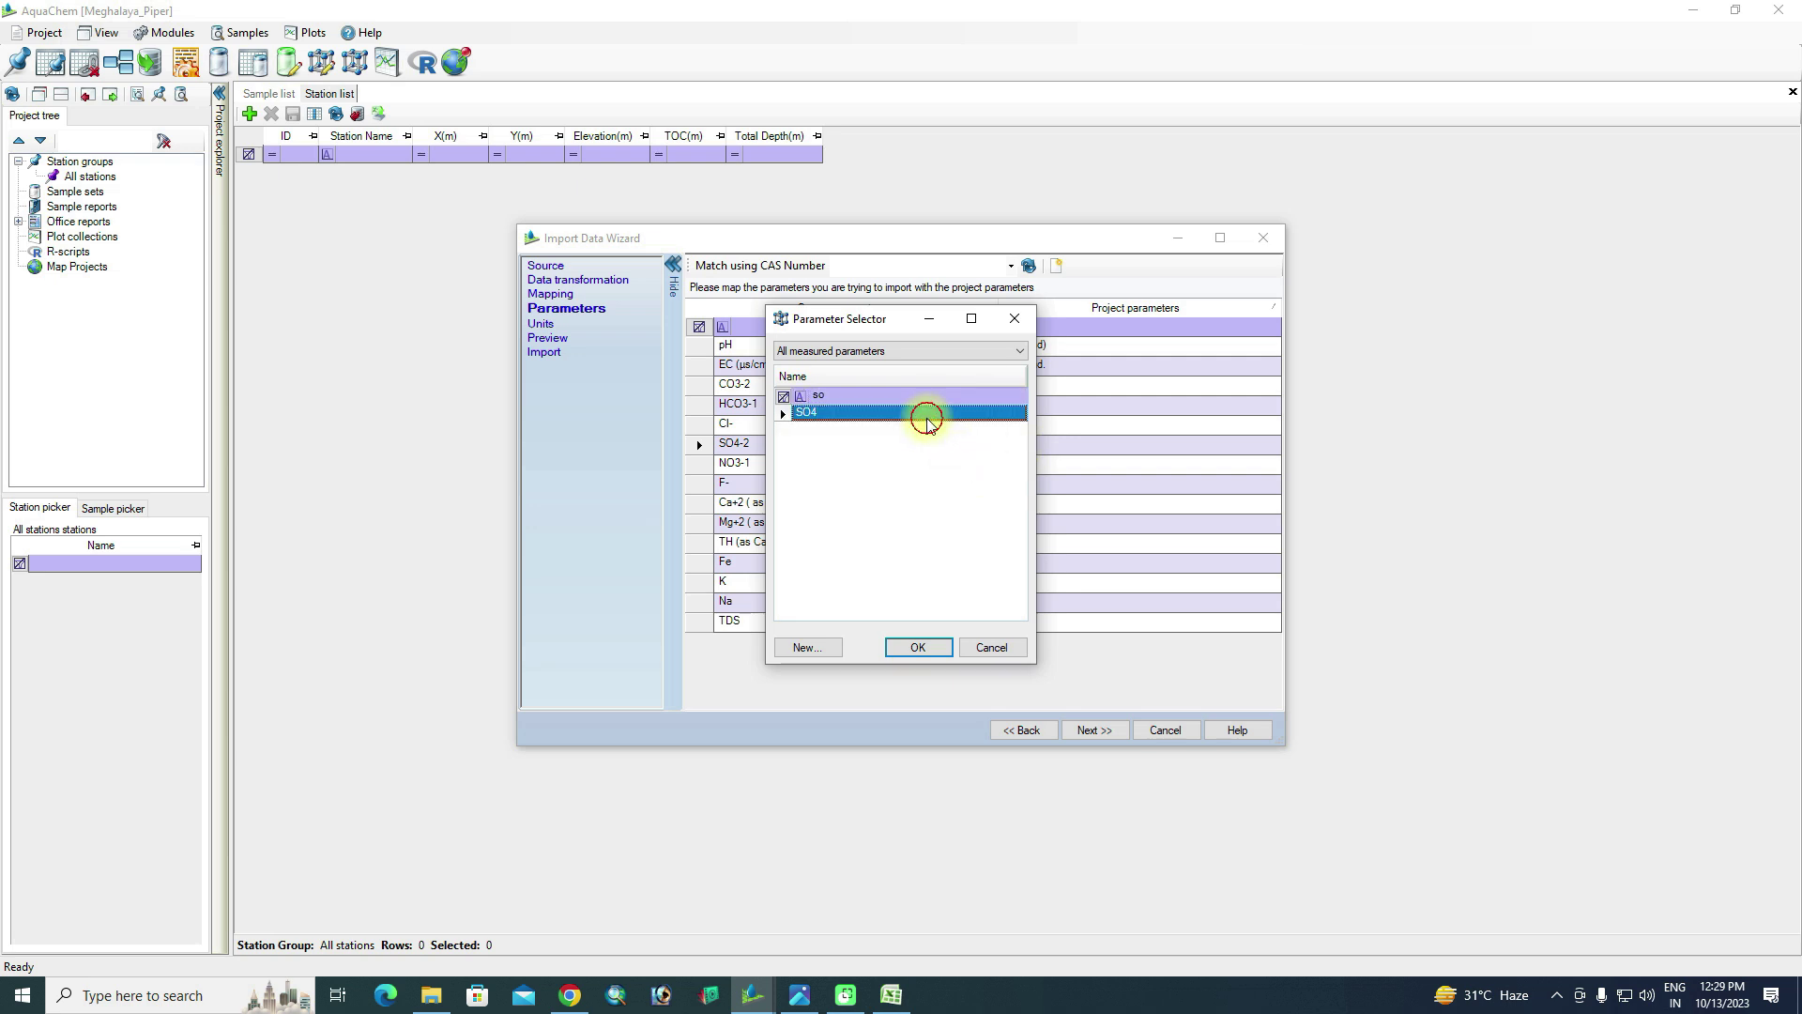
{"action": "left_click", "coordinate": [920, 647]}
{"action": "double_click", "coordinate": [1020, 467]}
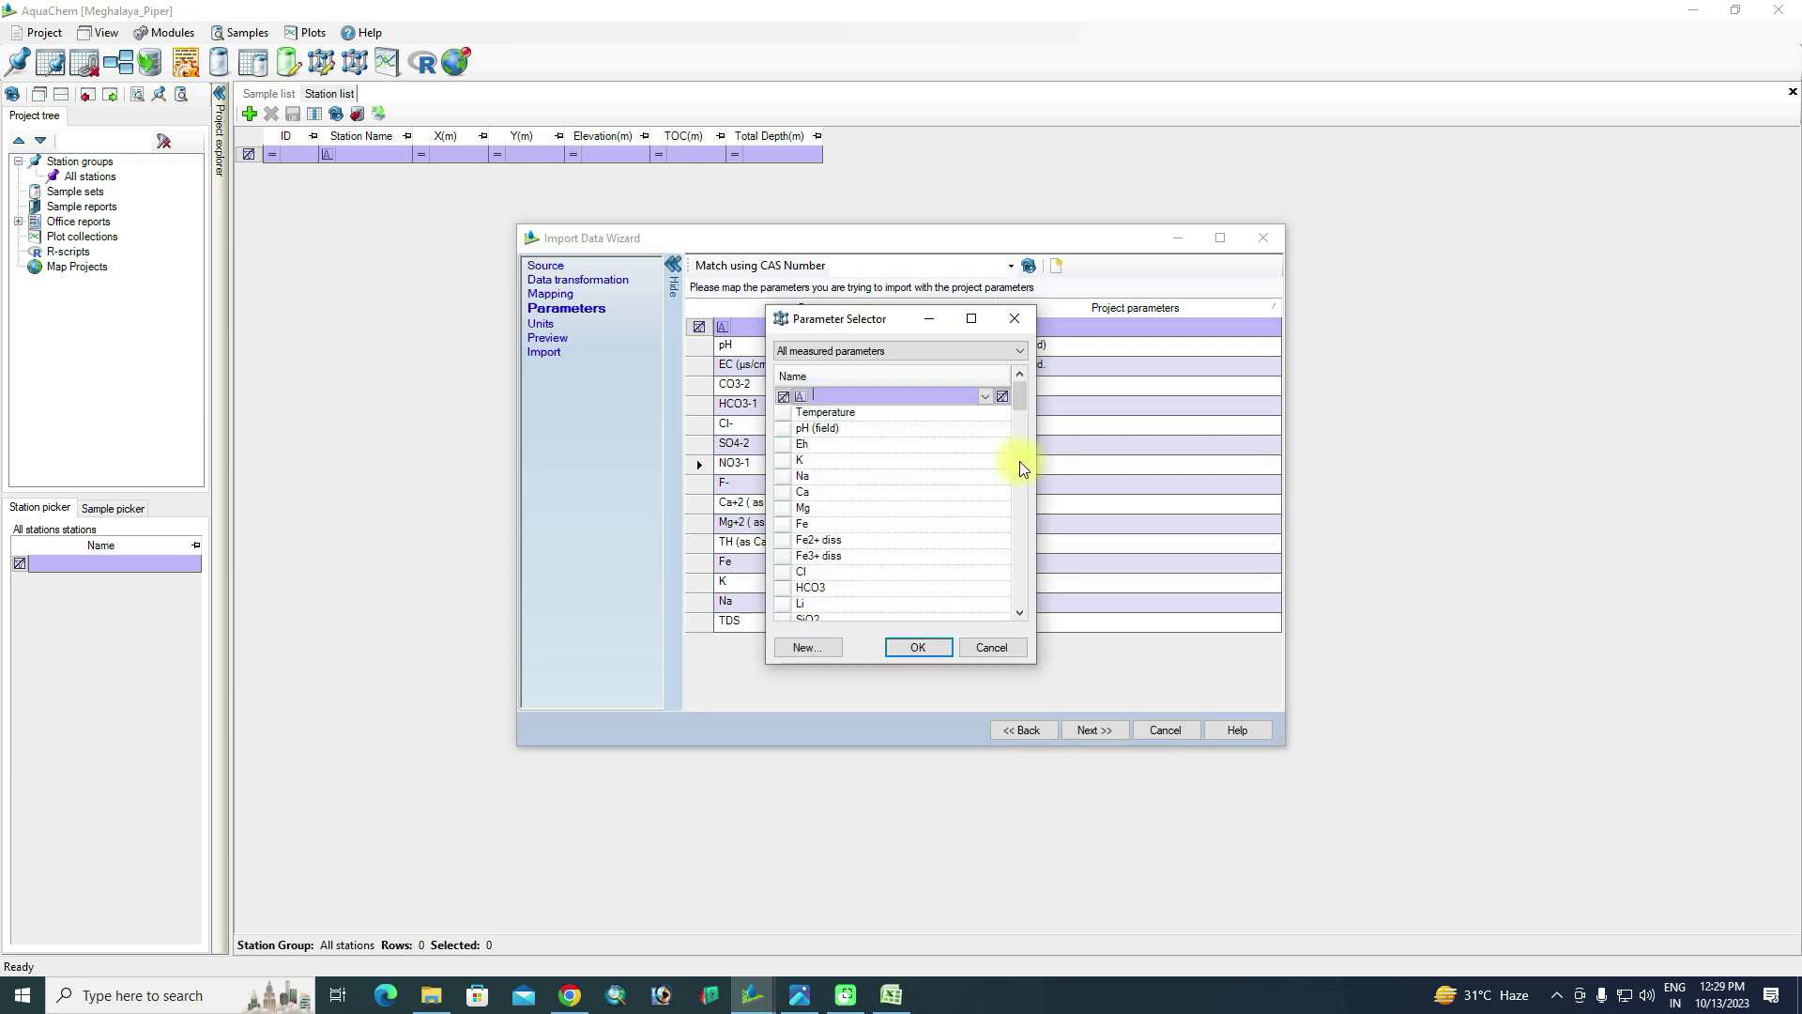
{"action": "type", "text": "no"}
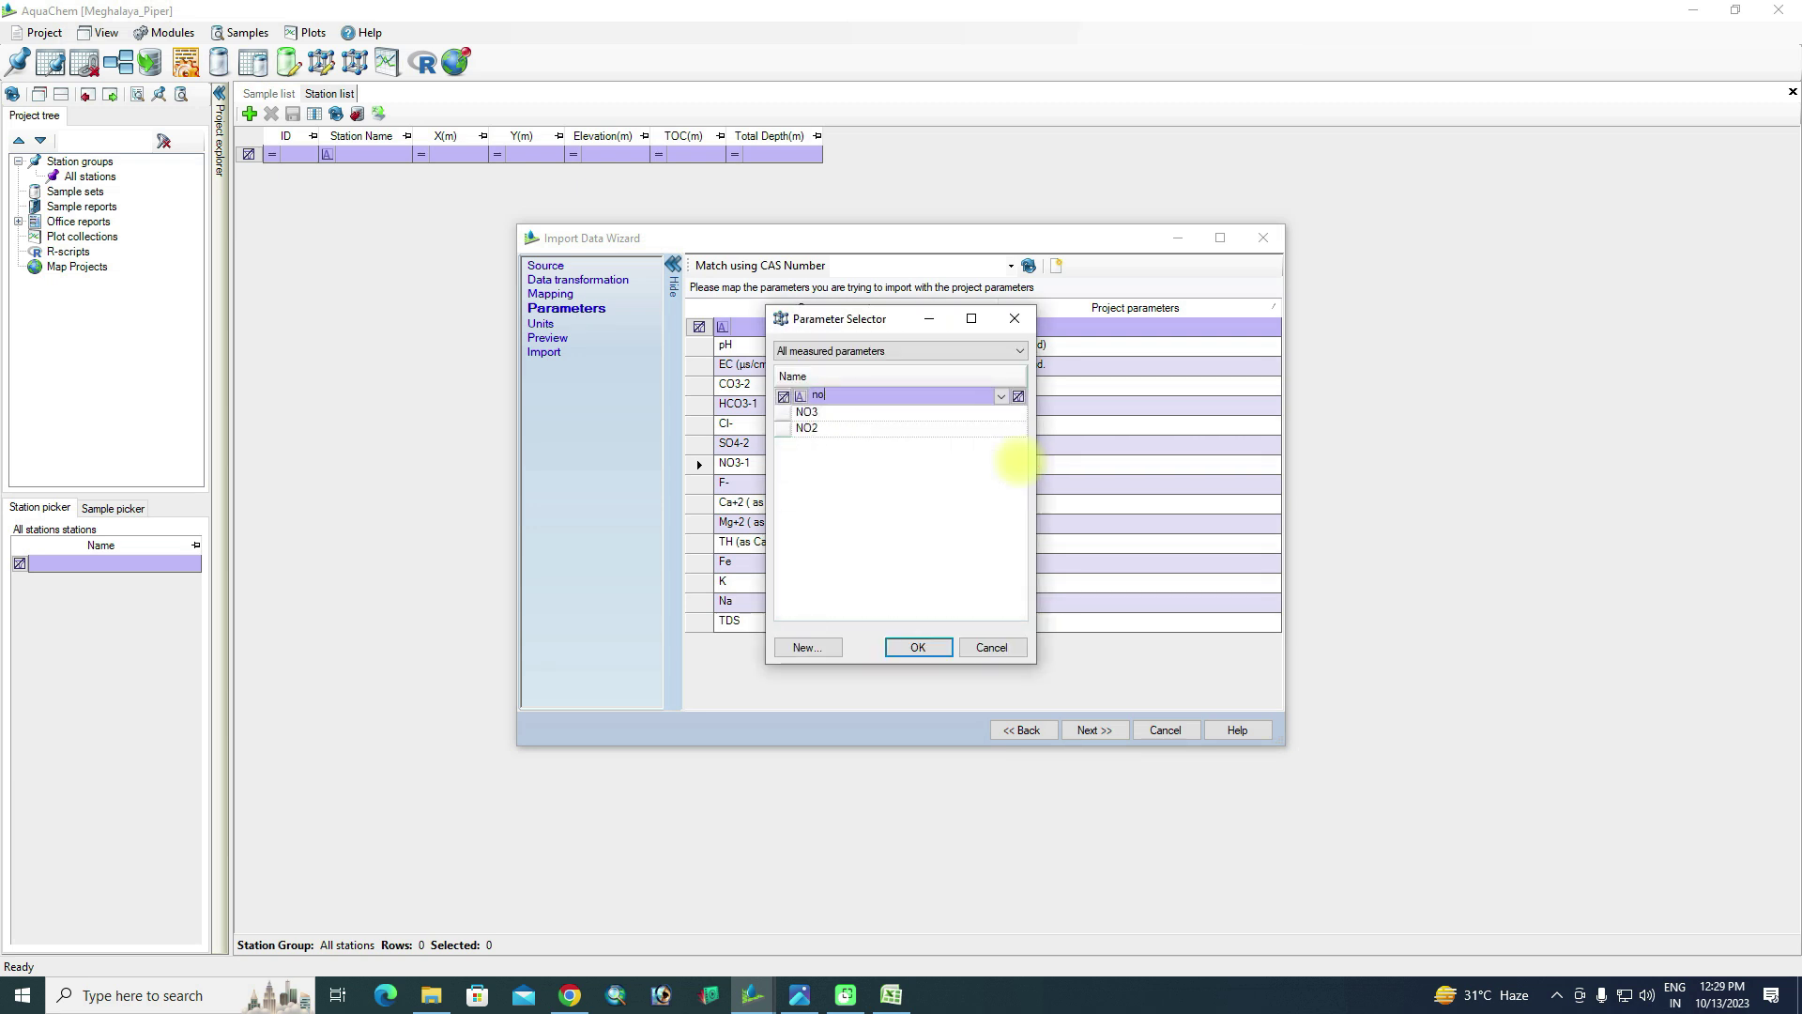
{"action": "left_click", "coordinate": [842, 414]}
{"action": "left_click", "coordinate": [920, 647]}
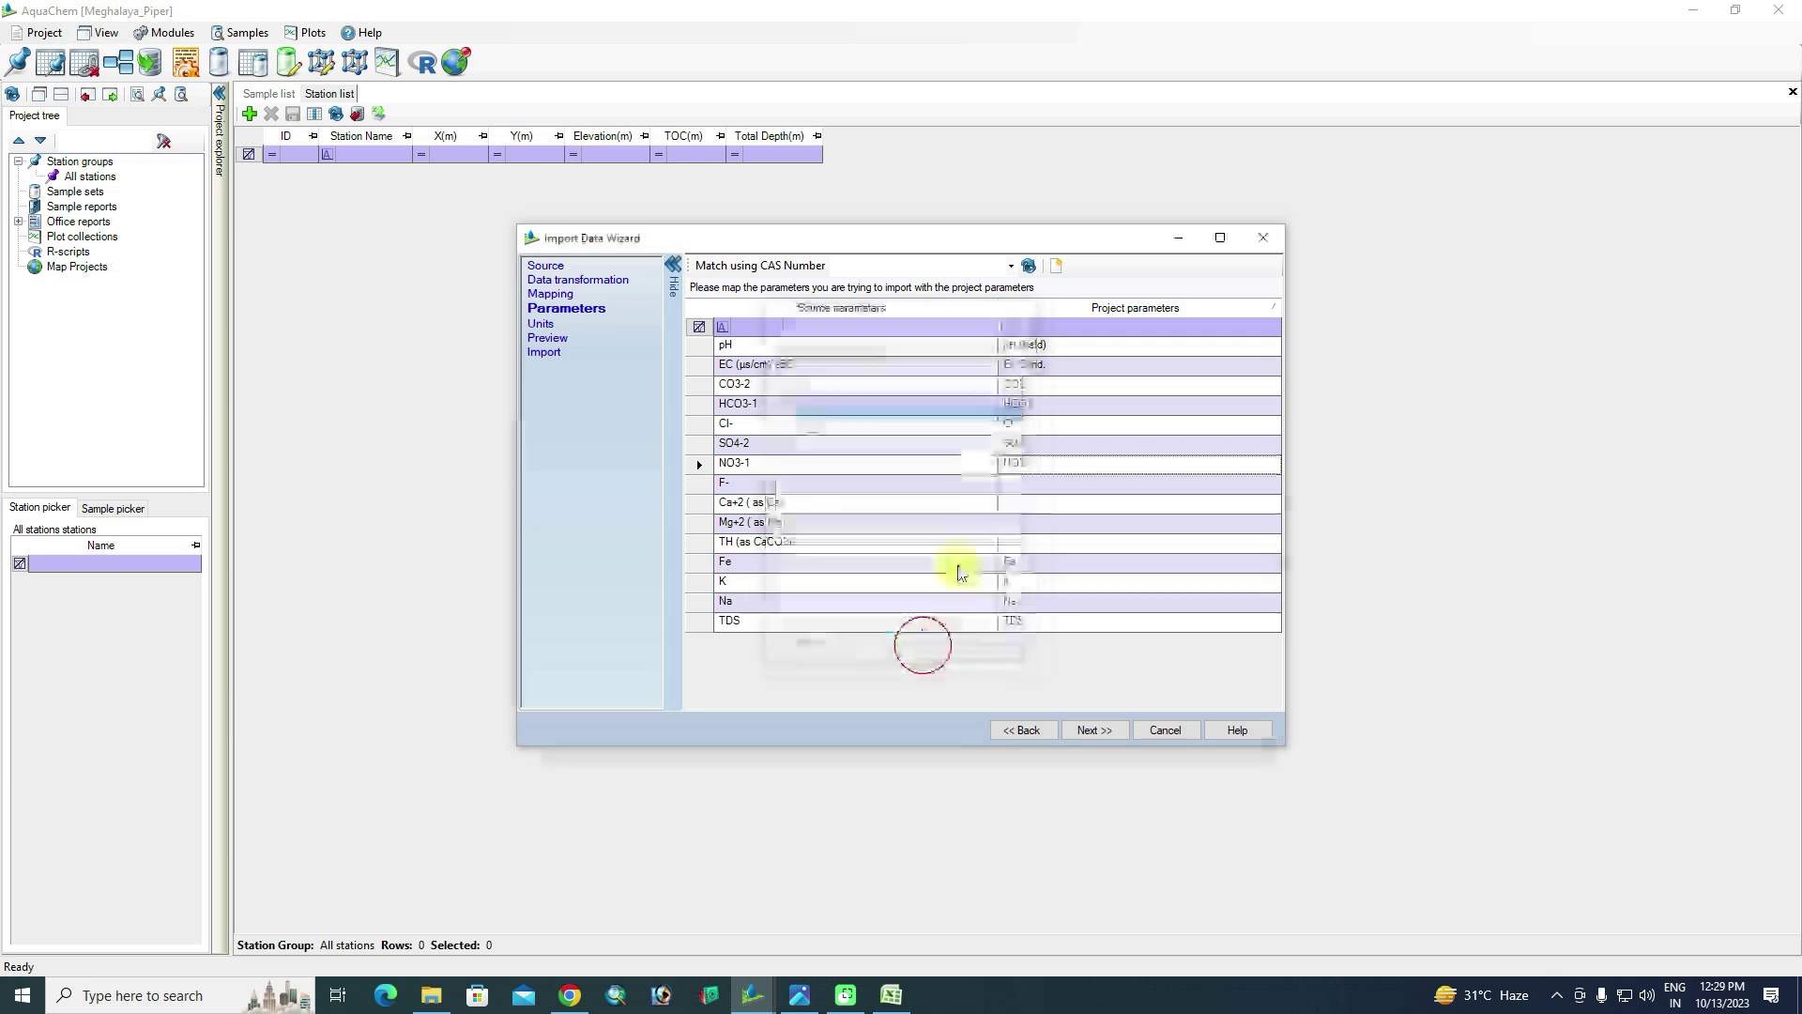
Match the source parameters F-, Ca+2 (as Ca) and Mg+2 (as Mg) to the project parameters F, Ca and Mg
{"action": "double_click", "coordinate": [1020, 486]}
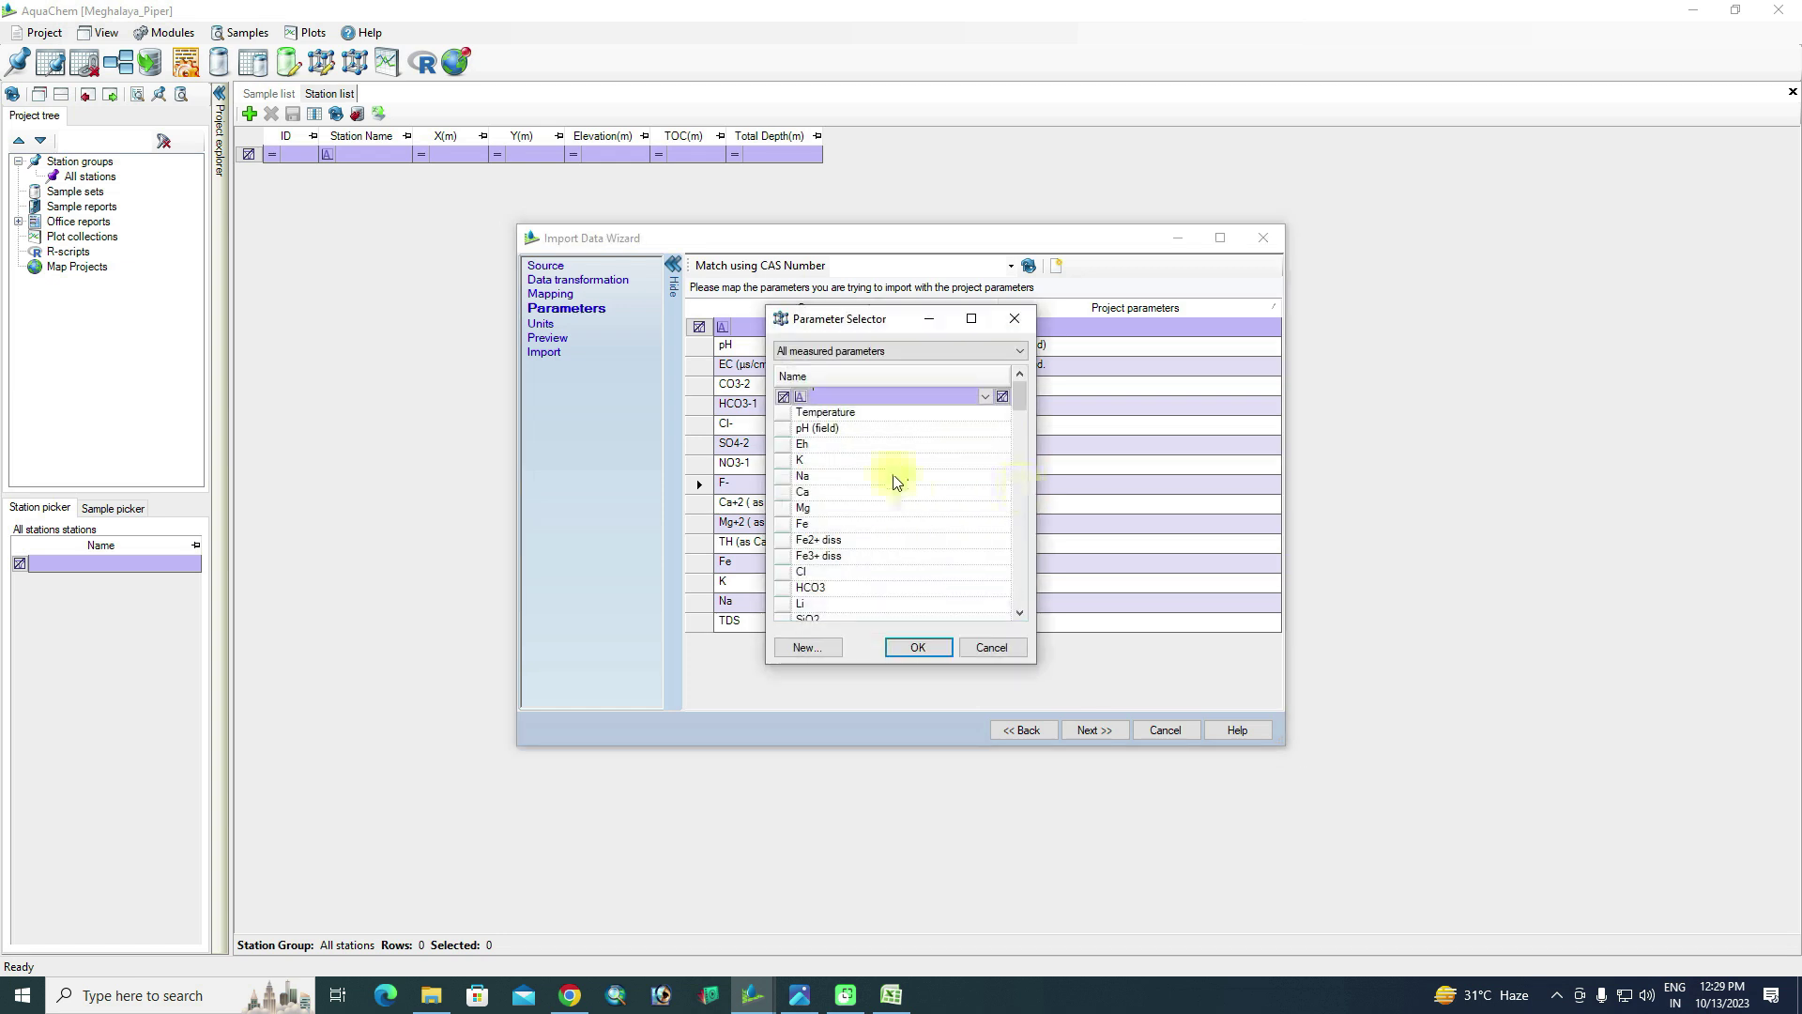
{"action": "type", "text": "f"}
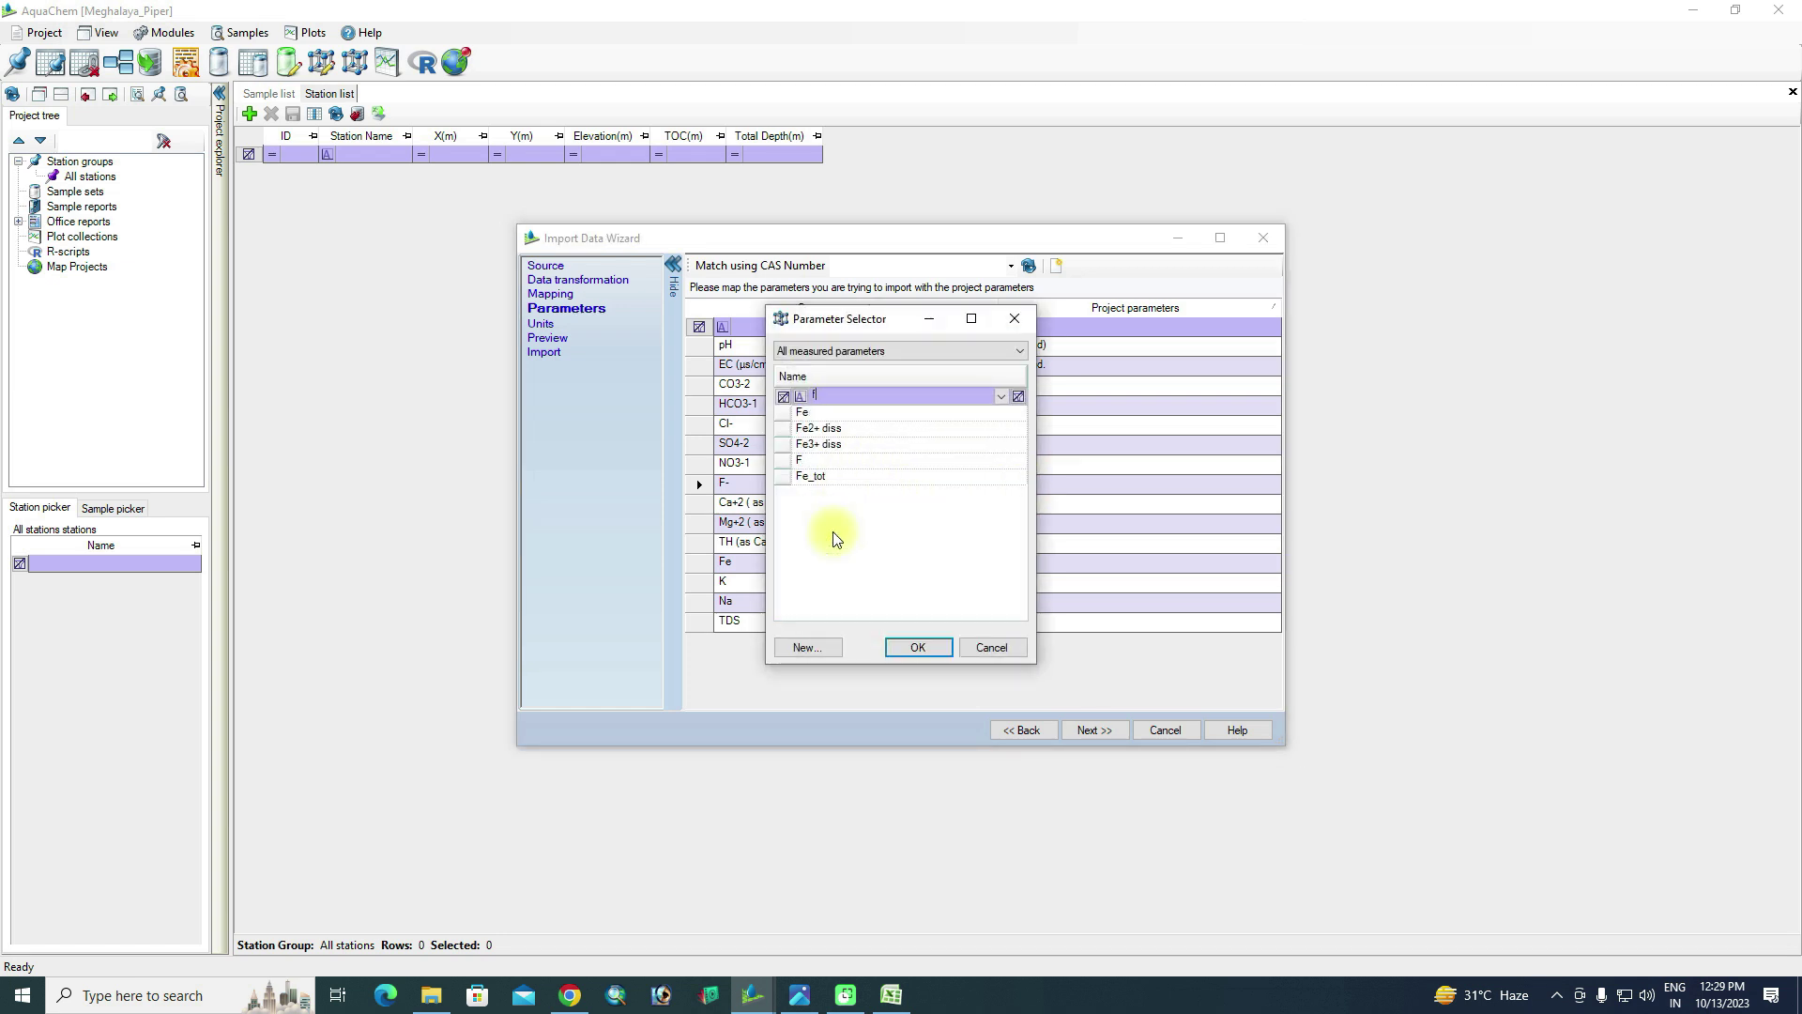
{"action": "left_click", "coordinate": [818, 461]}
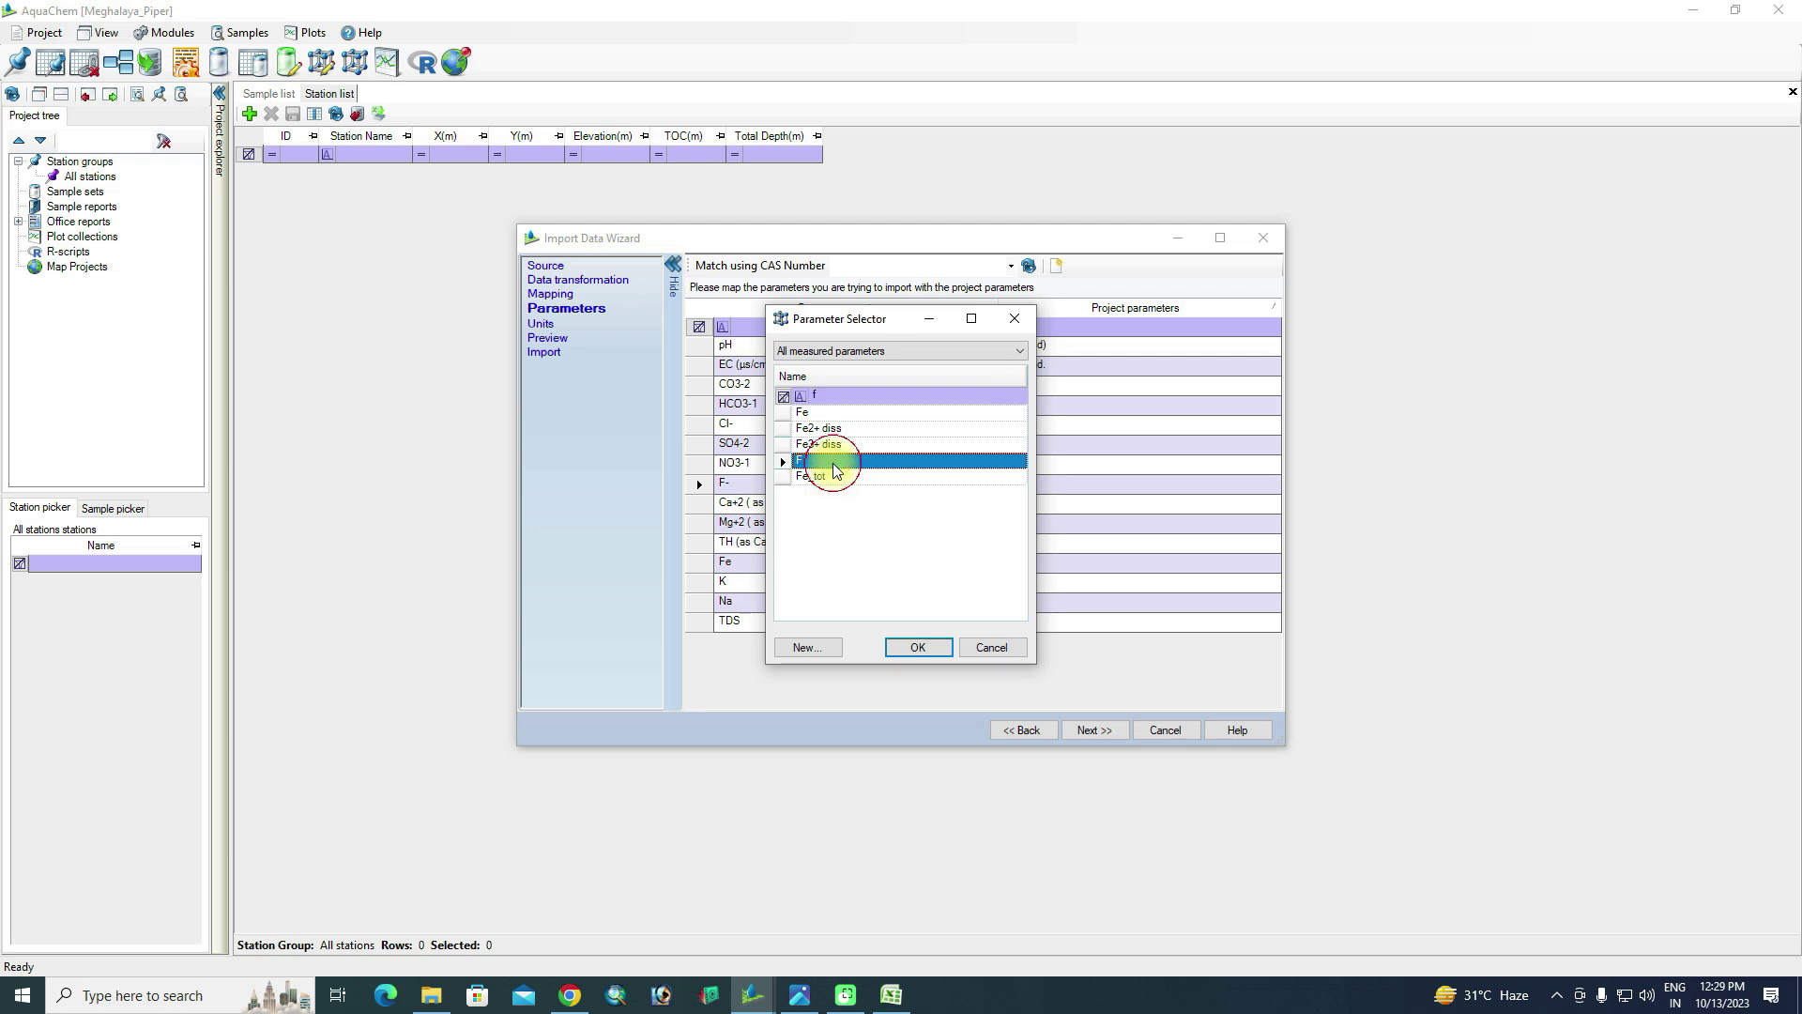
{"action": "left_click", "coordinate": [917, 647]}
{"action": "left_click", "coordinate": [1027, 505]}
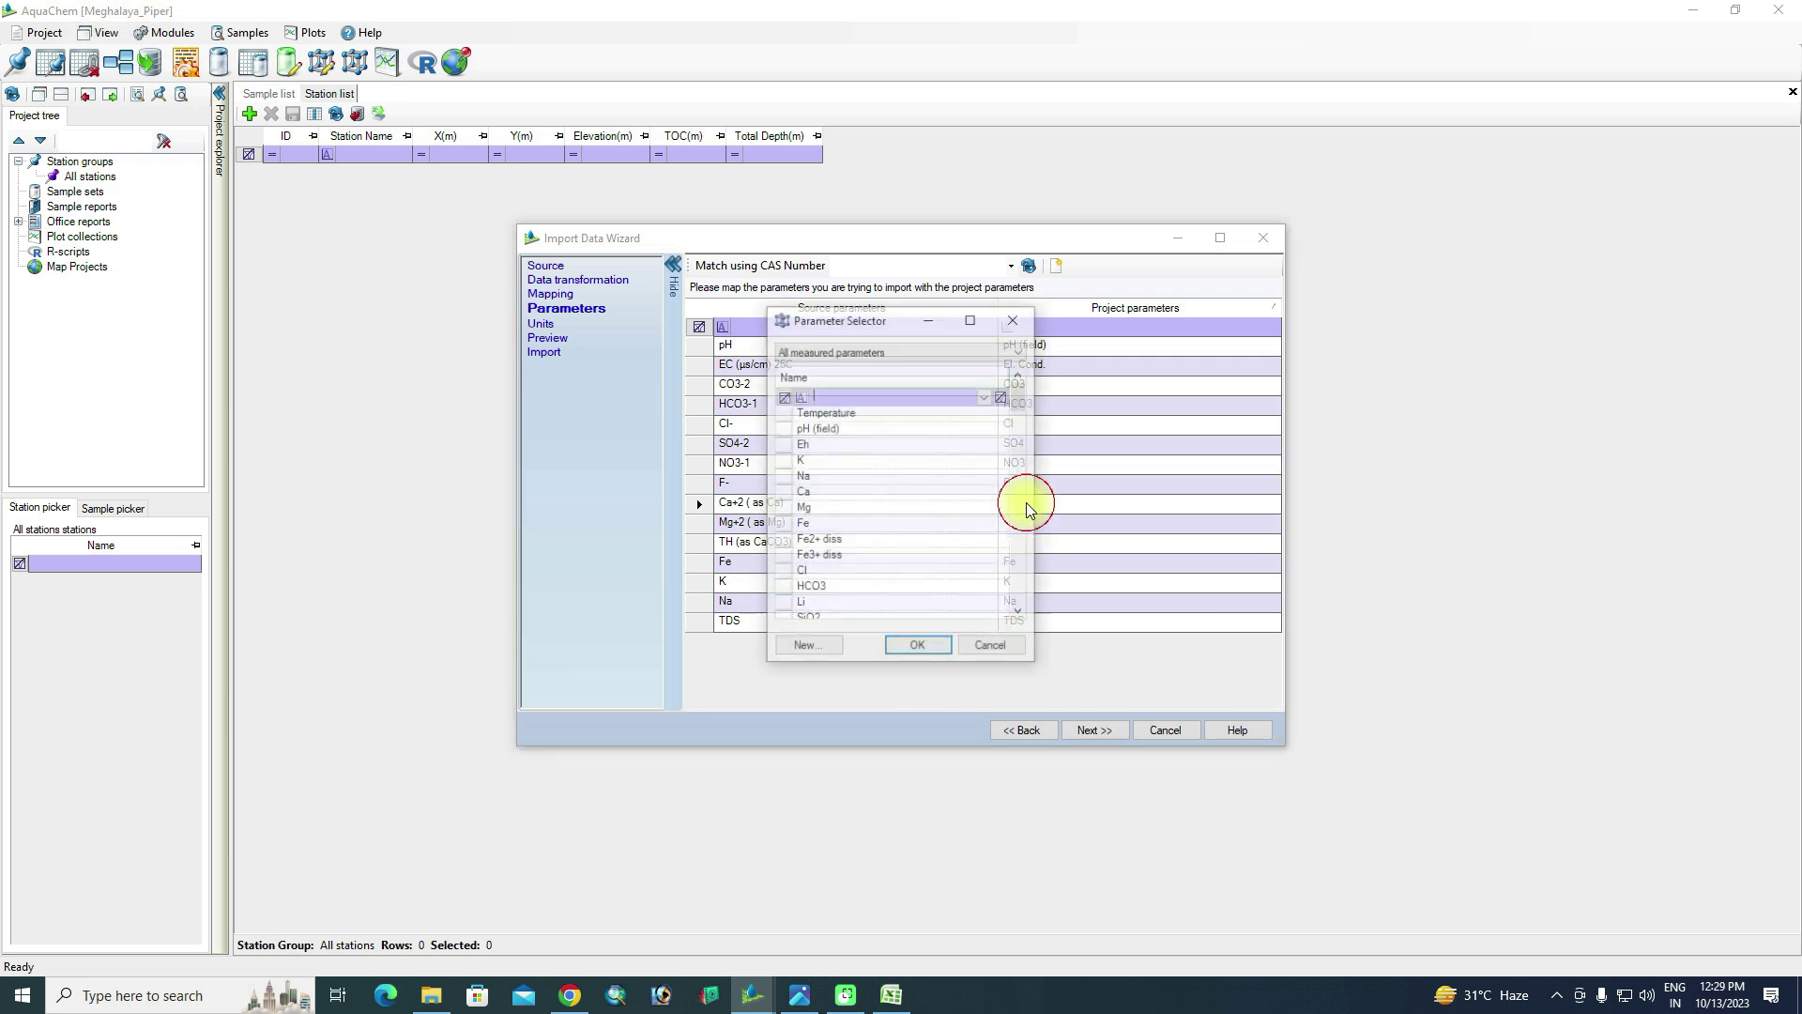
{"action": "left_click", "coordinate": [845, 492]}
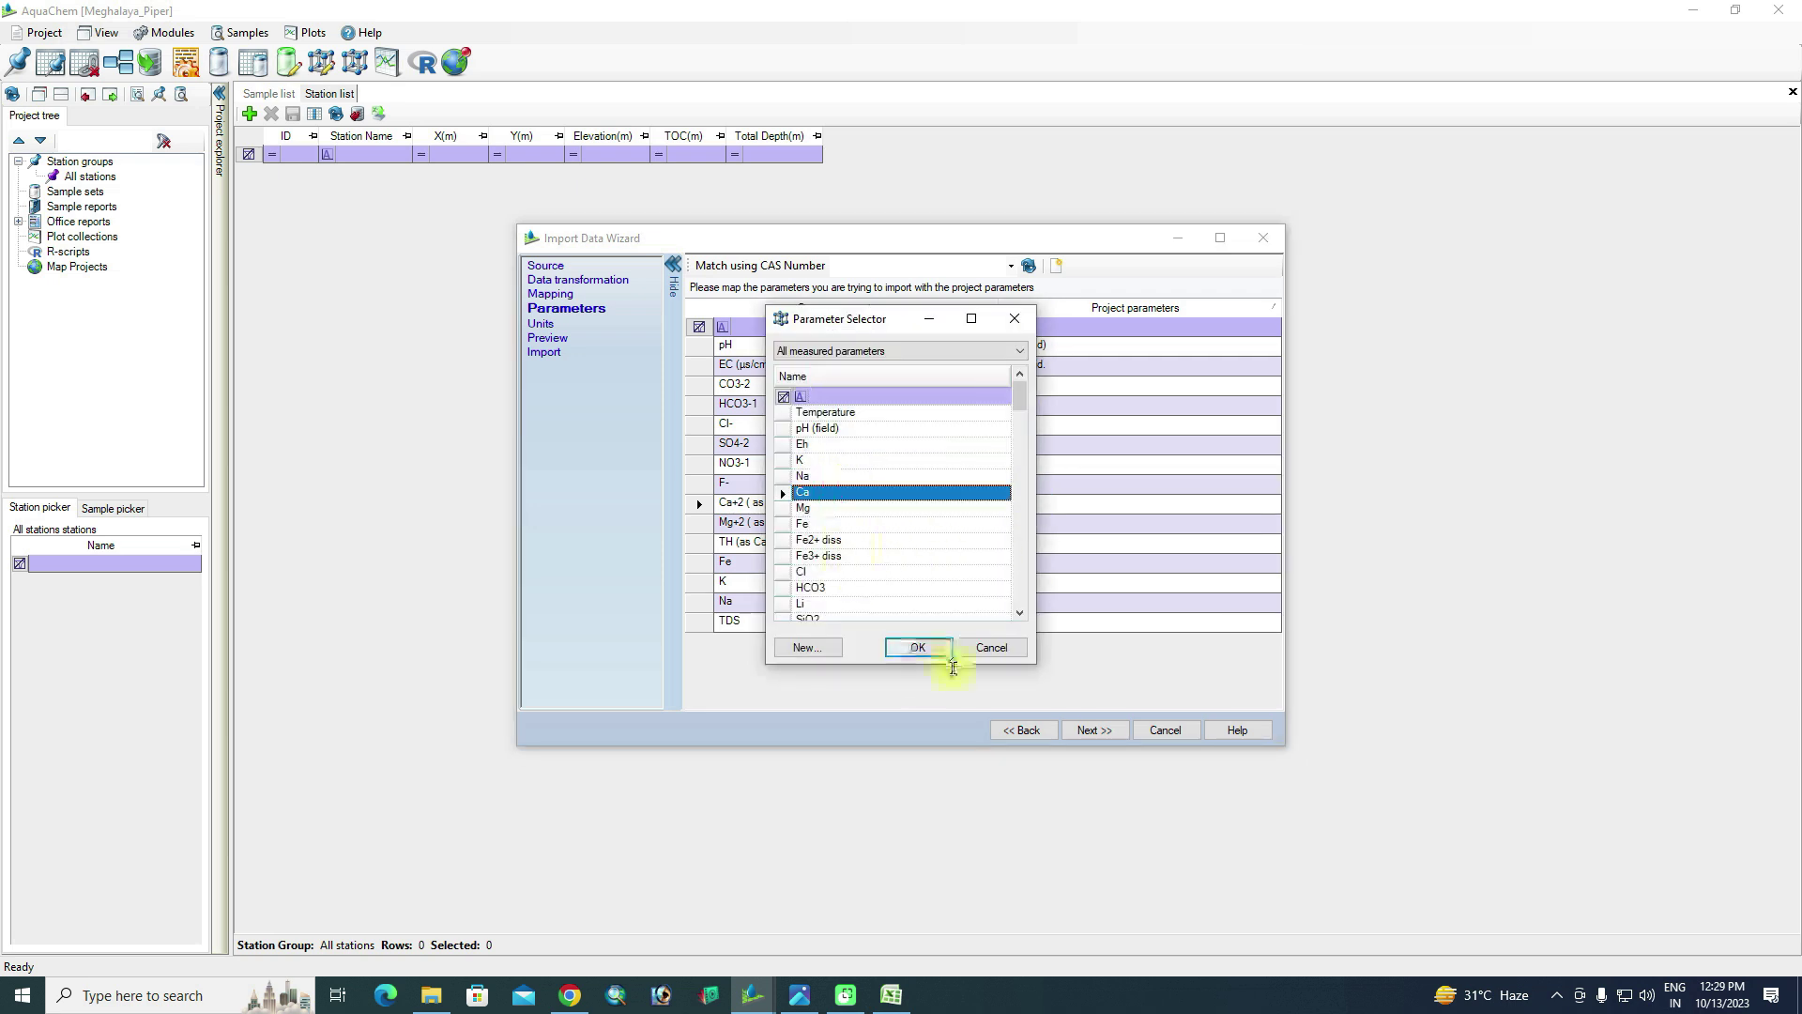
{"action": "left_click", "coordinate": [917, 647]}
{"action": "left_click", "coordinate": [1028, 522]}
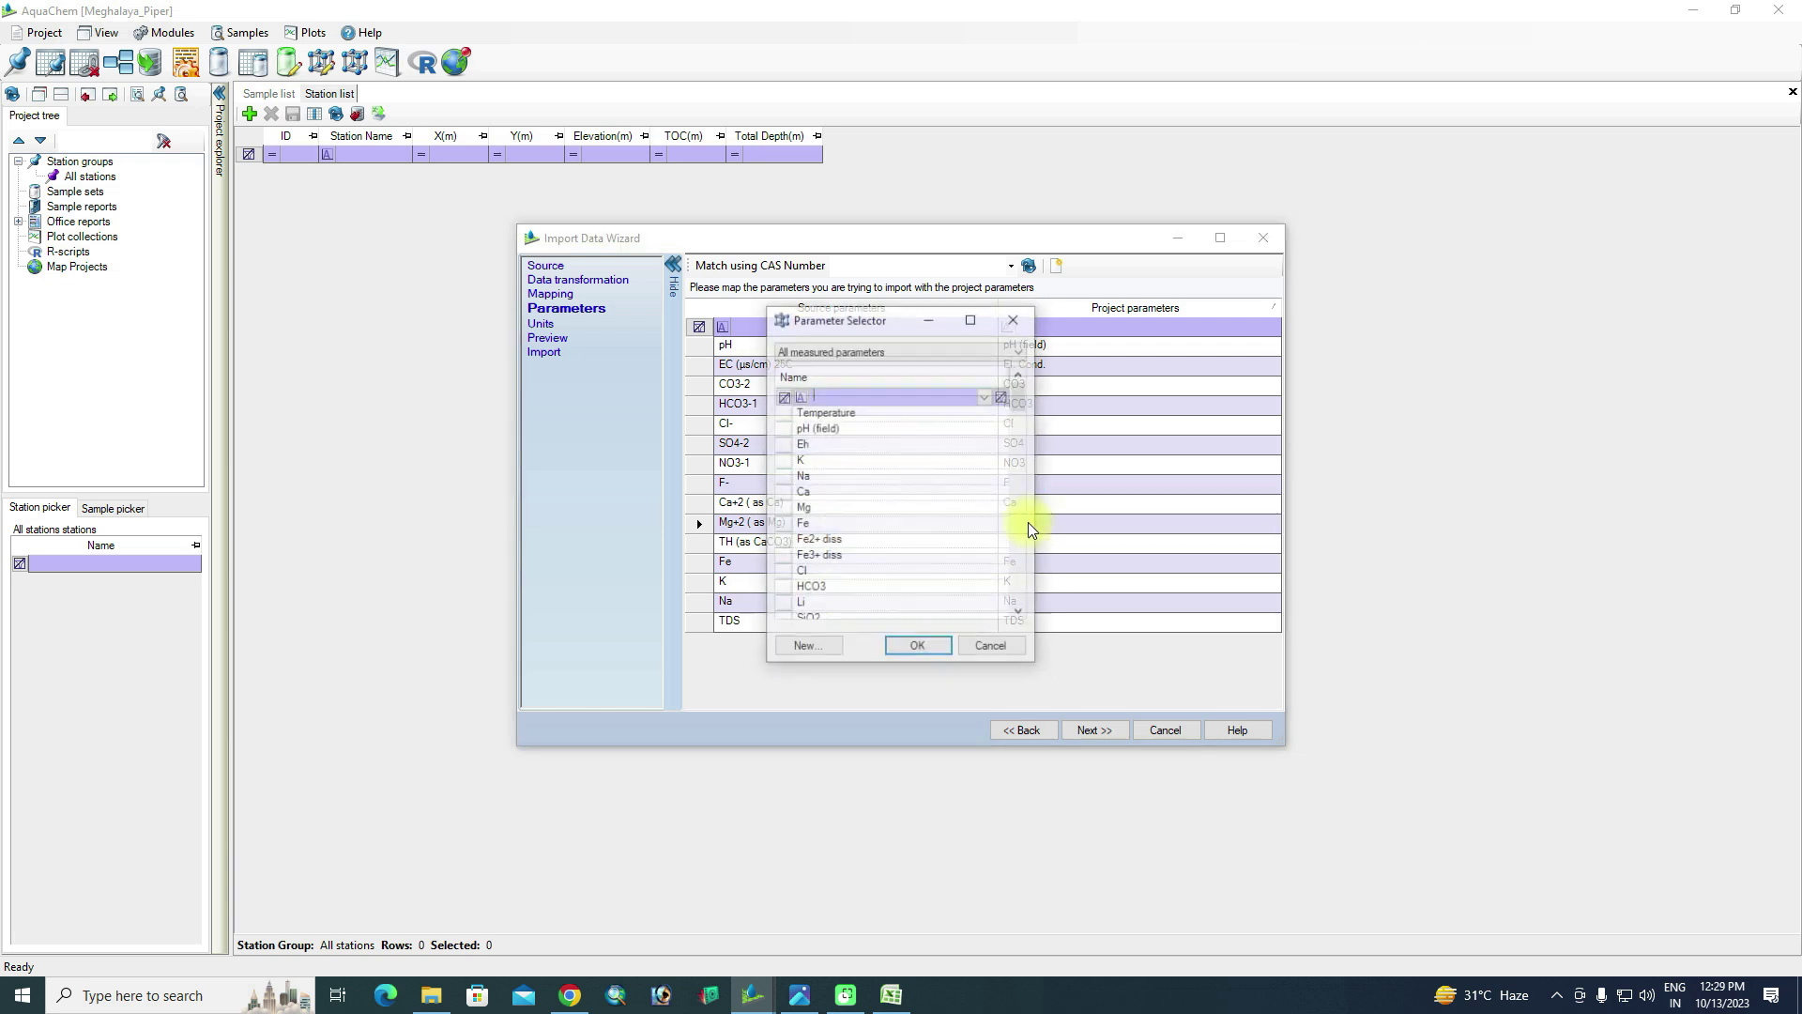
{"action": "left_click", "coordinate": [813, 508]}
{"action": "left_click", "coordinate": [940, 651]}
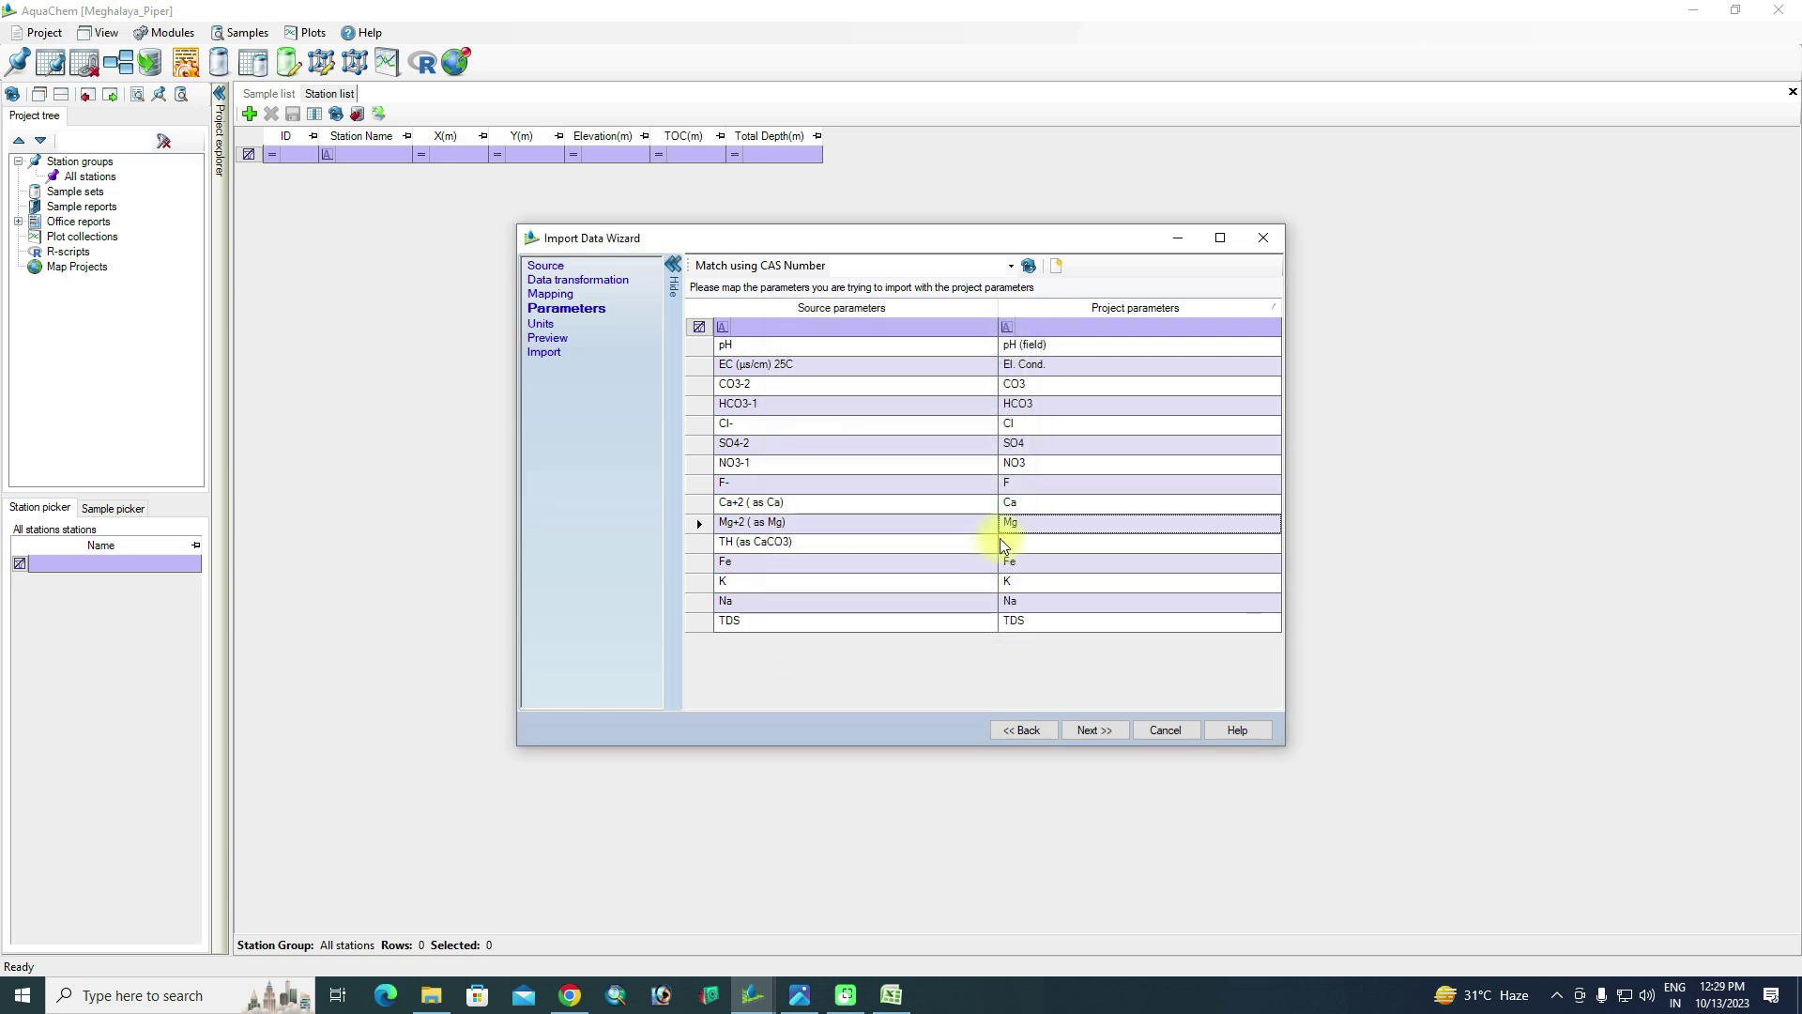
Match the source parameter TH (as CaCO3) to the project parameter Measured Hardness
{"action": "left_click", "coordinate": [1012, 544]}
{"action": "type", "text": "mea"}
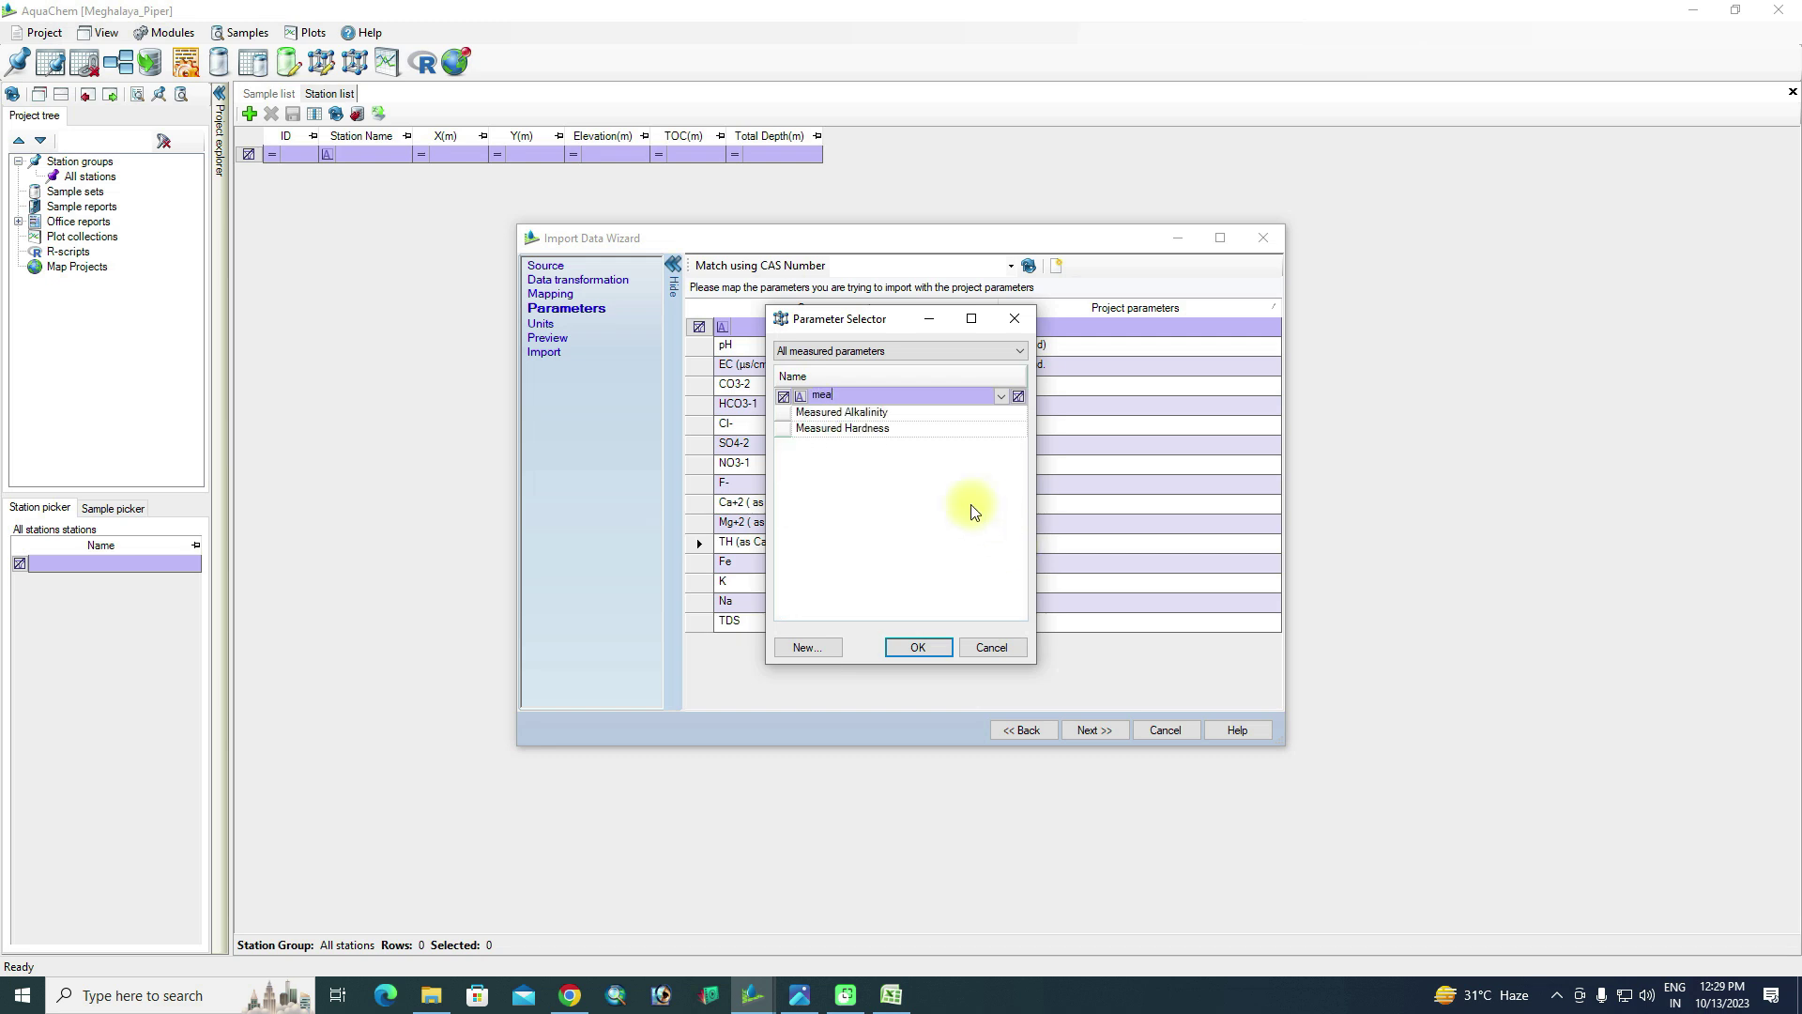
{"action": "left_click", "coordinate": [883, 431]}
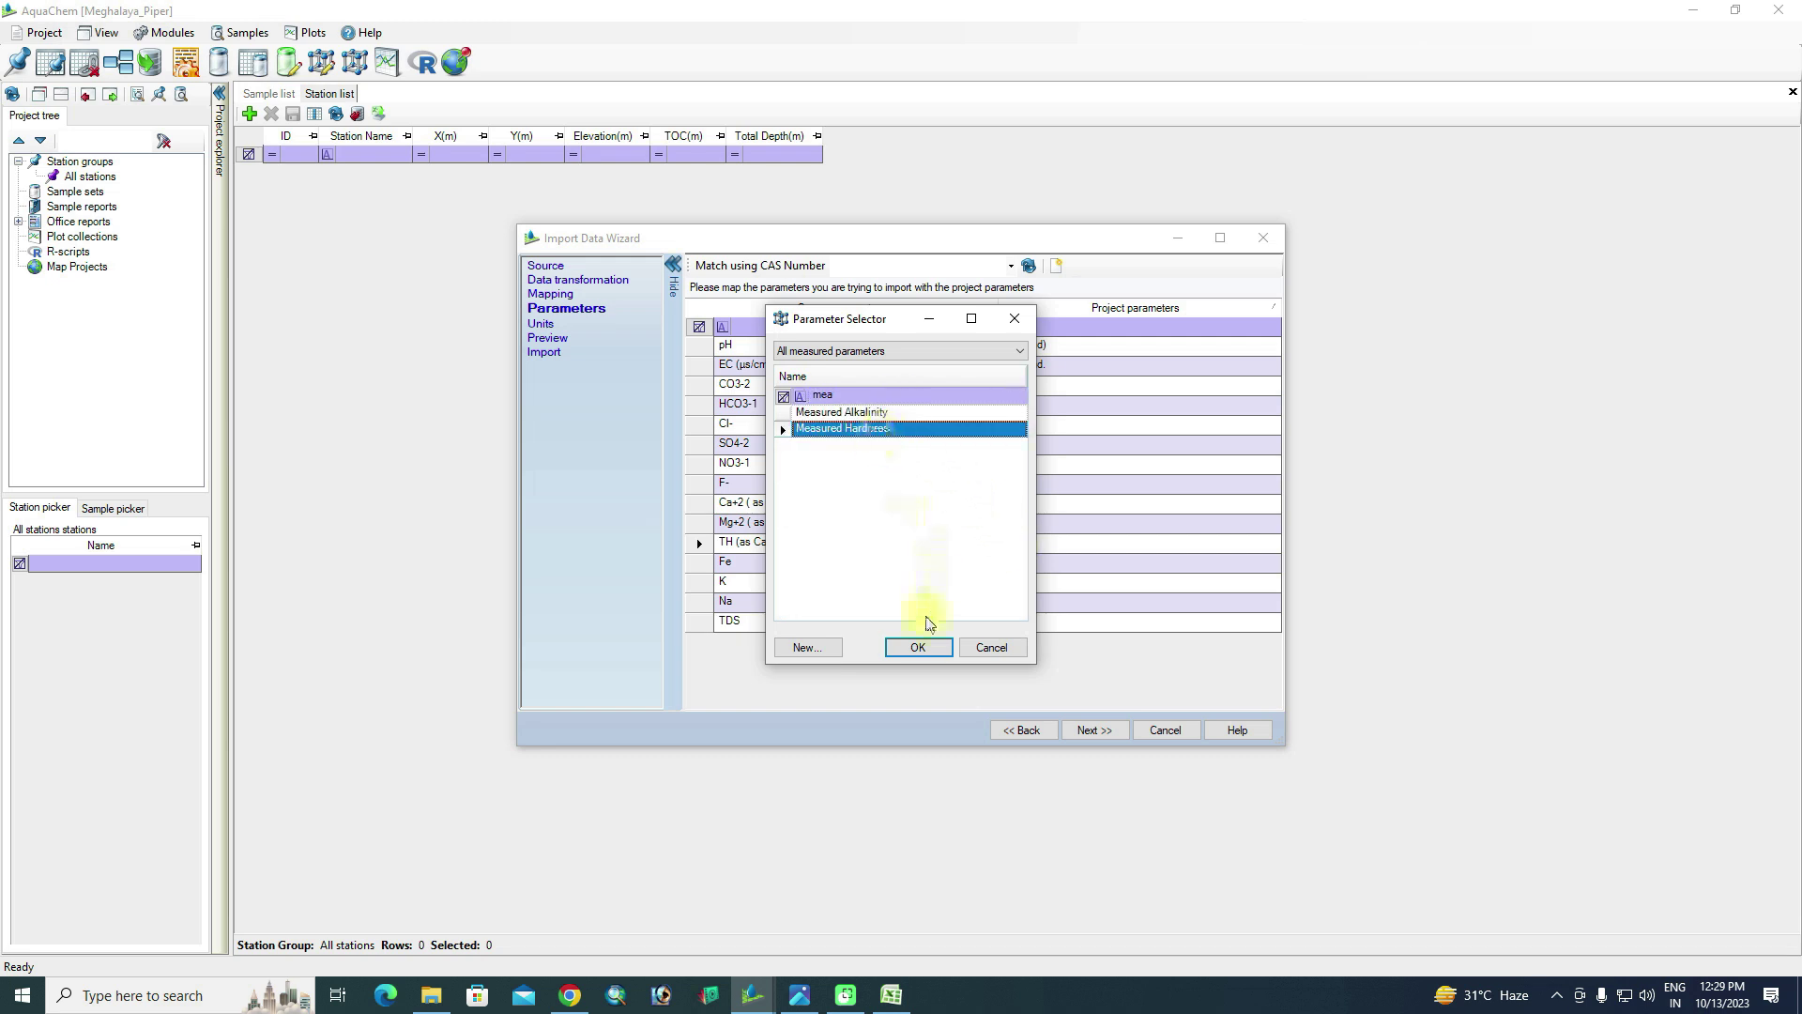
{"action": "left_click", "coordinate": [918, 648]}
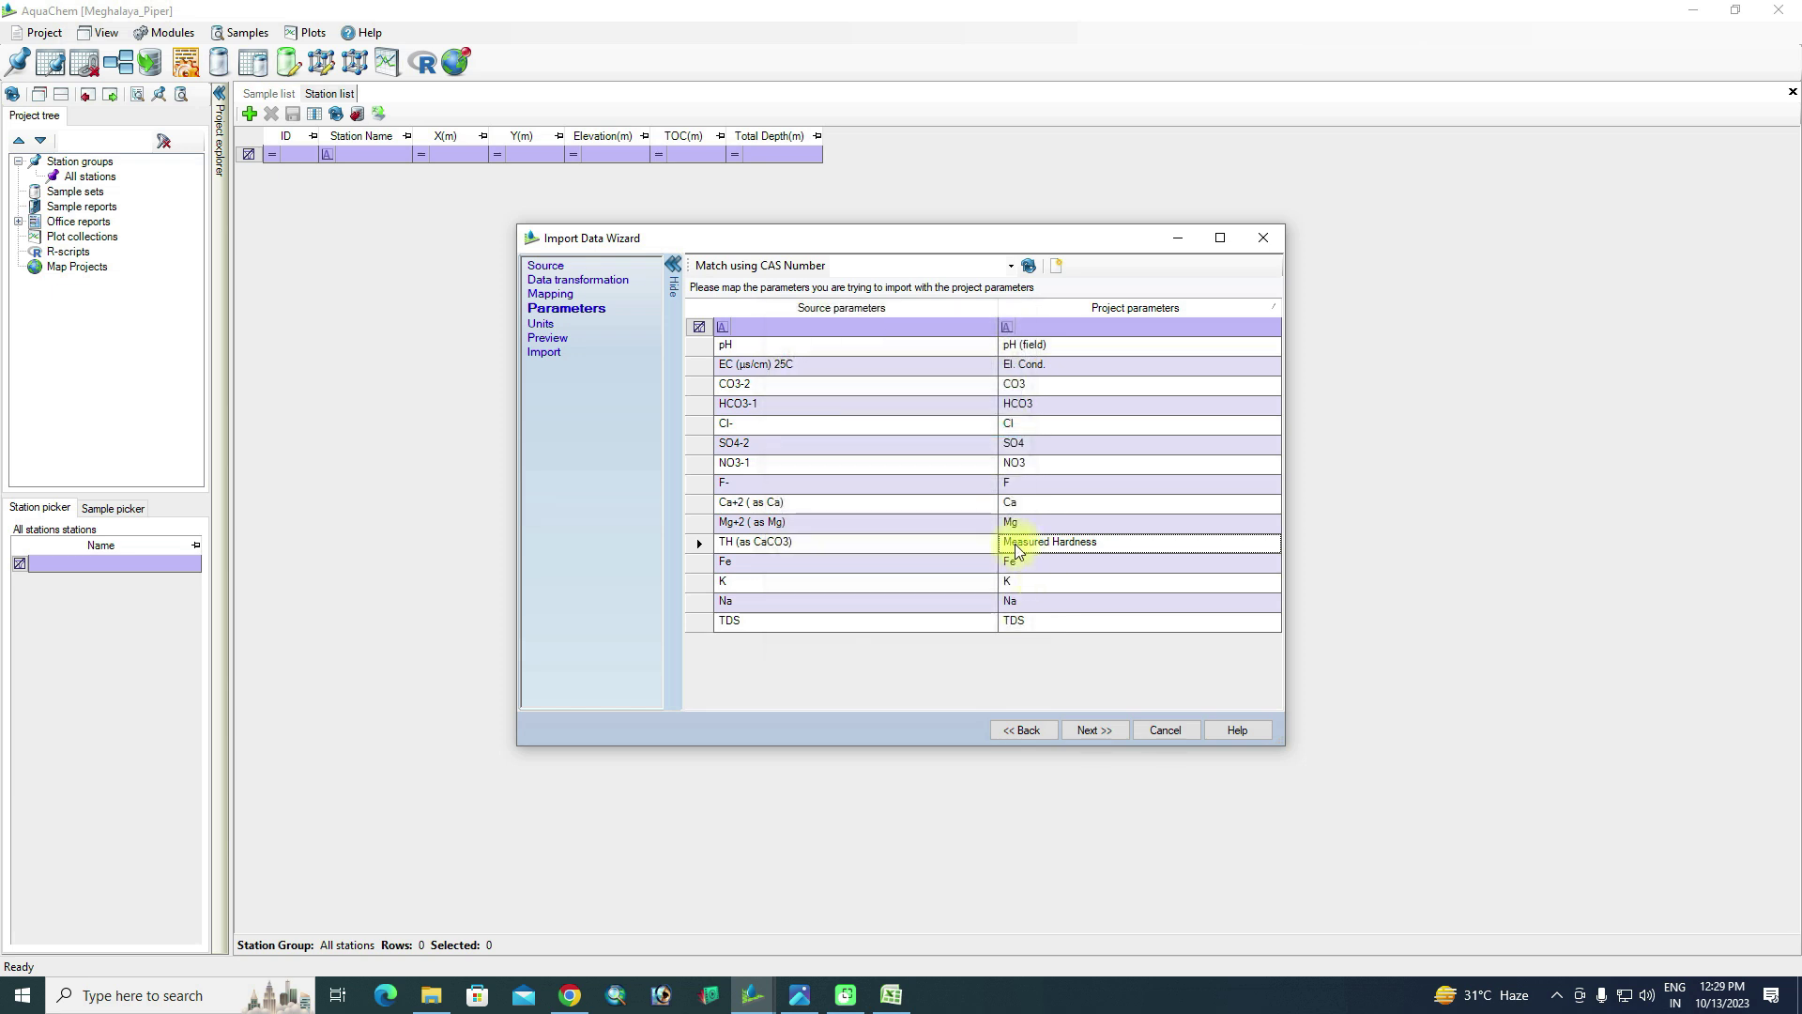
Accept the parameter and mg/L unit mappings, import the previewed samples and finish the import wizard
{"action": "left_click", "coordinate": [1091, 729]}
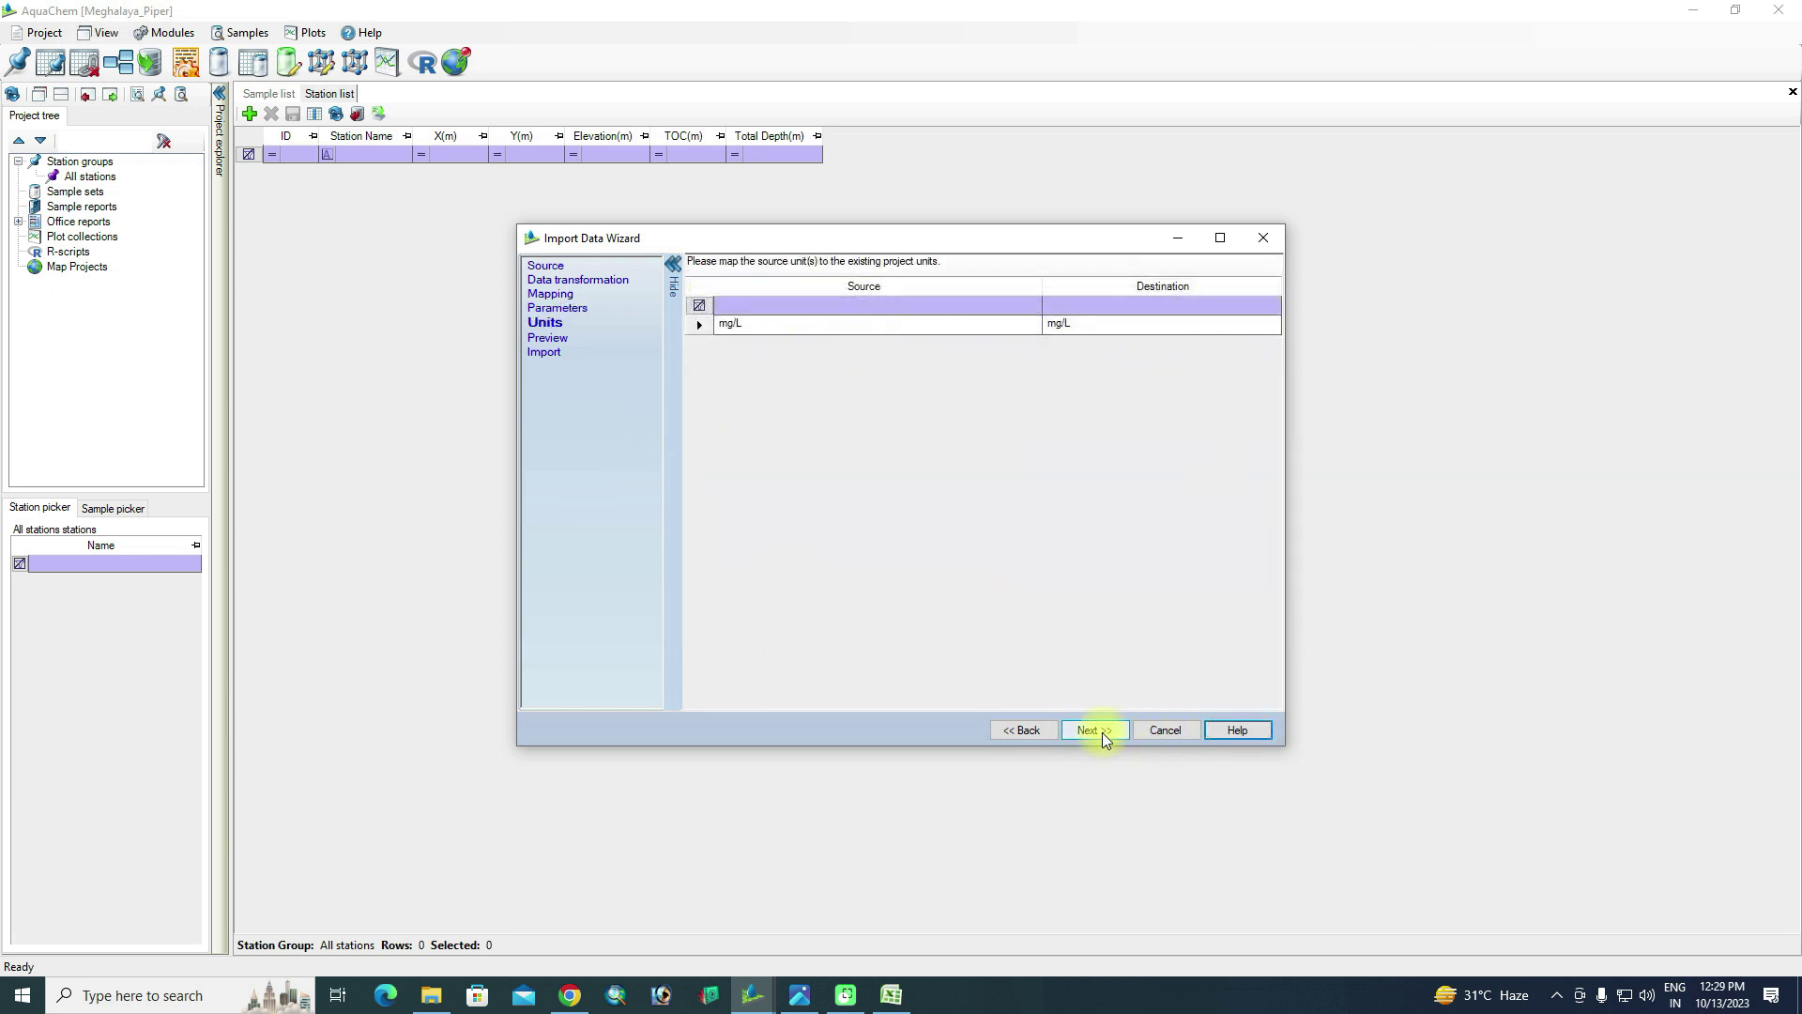
{"action": "left_click", "coordinate": [1101, 731]}
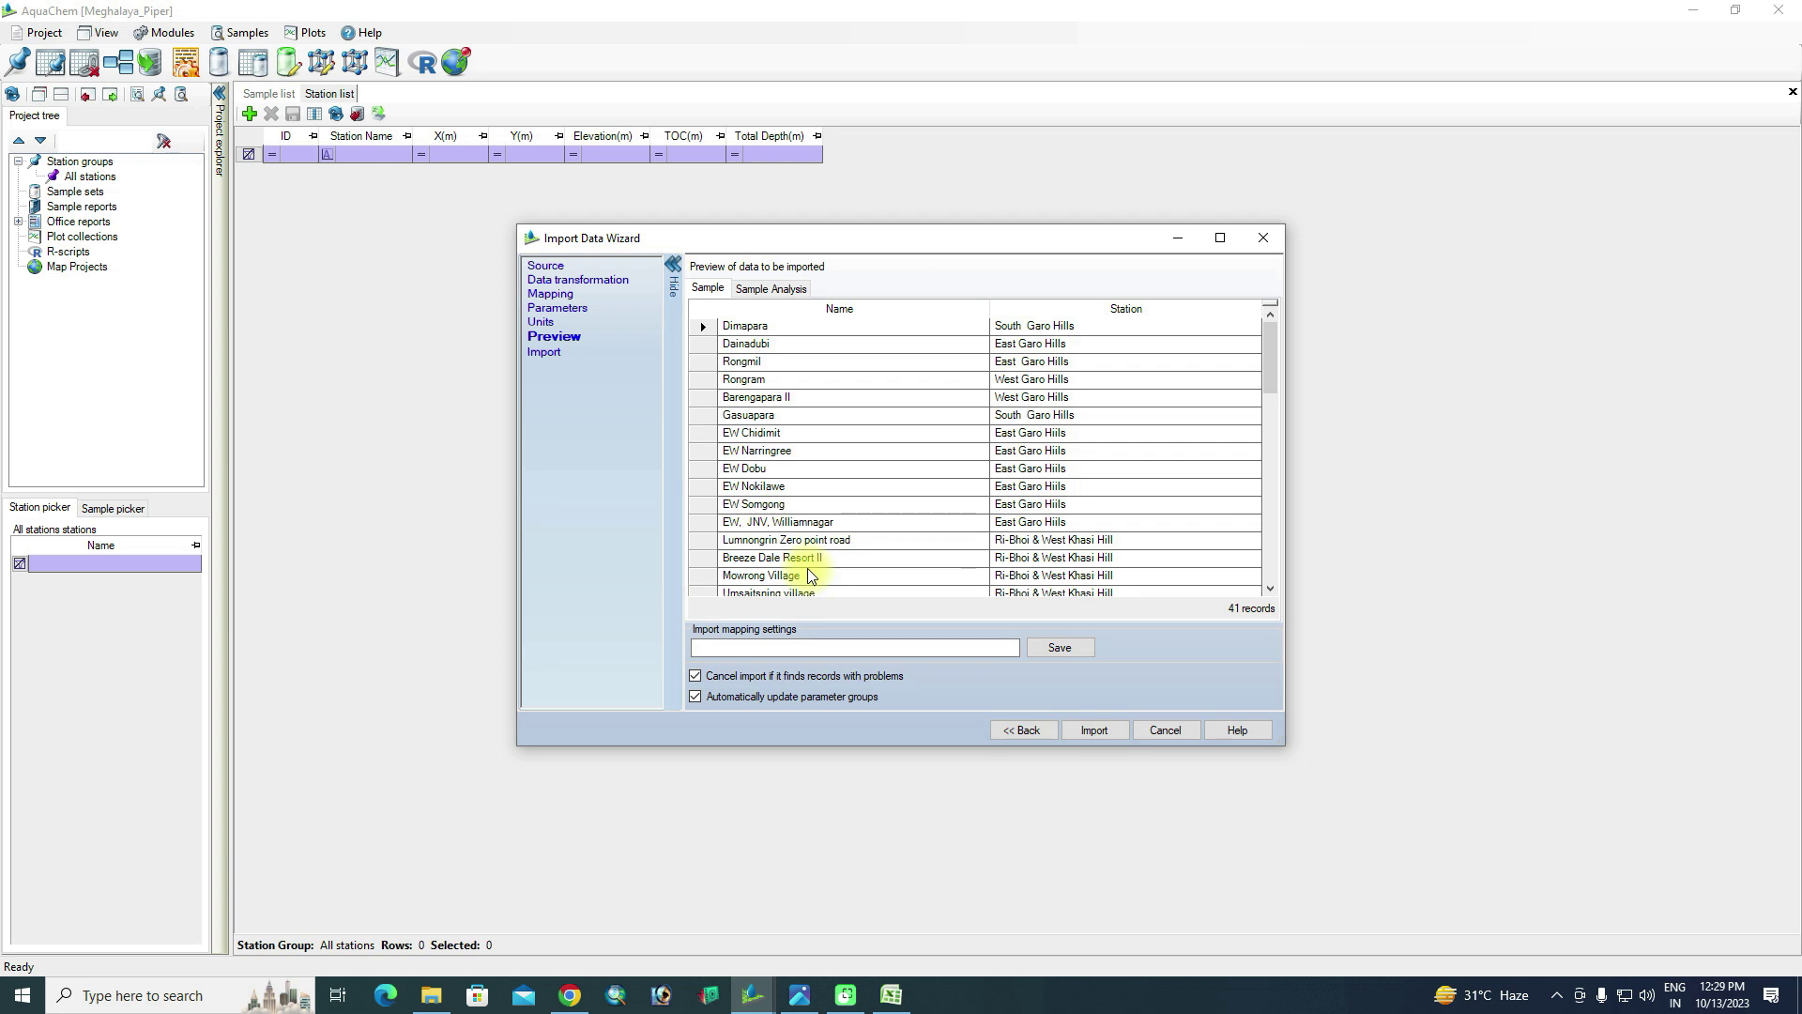
{"action": "left_click", "coordinate": [1097, 730]}
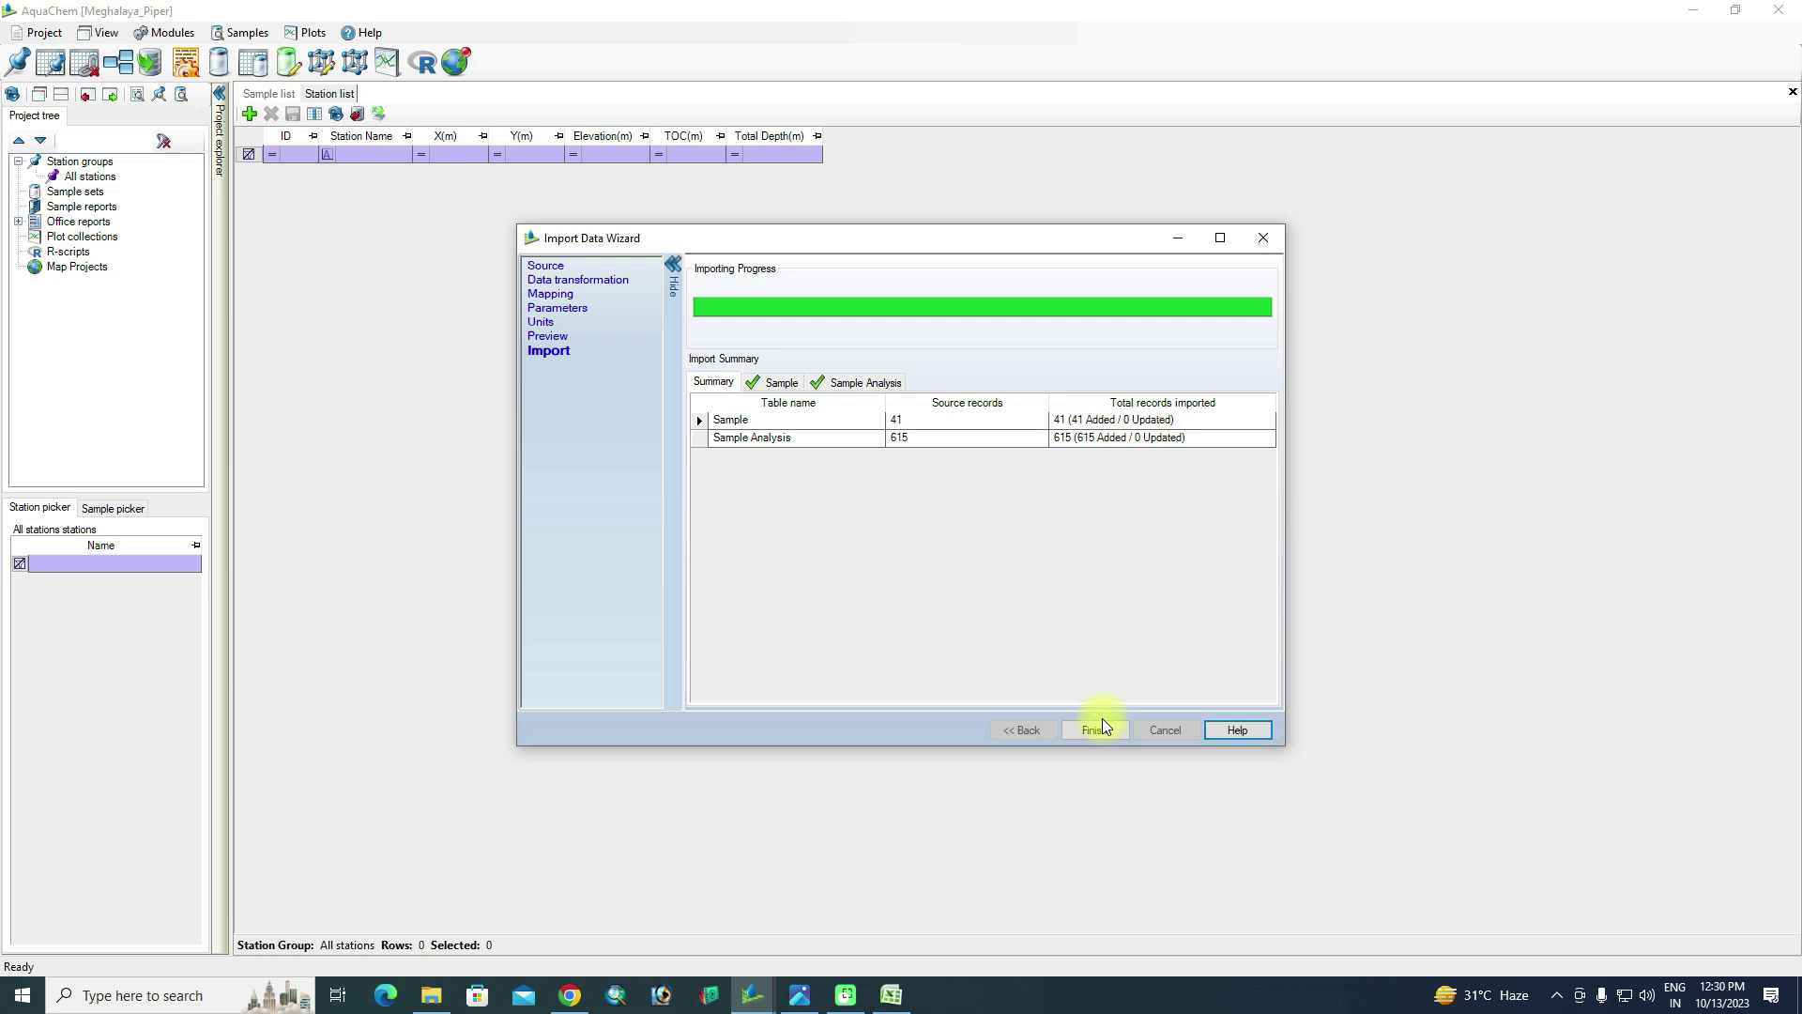
{"action": "left_click", "coordinate": [1093, 729]}
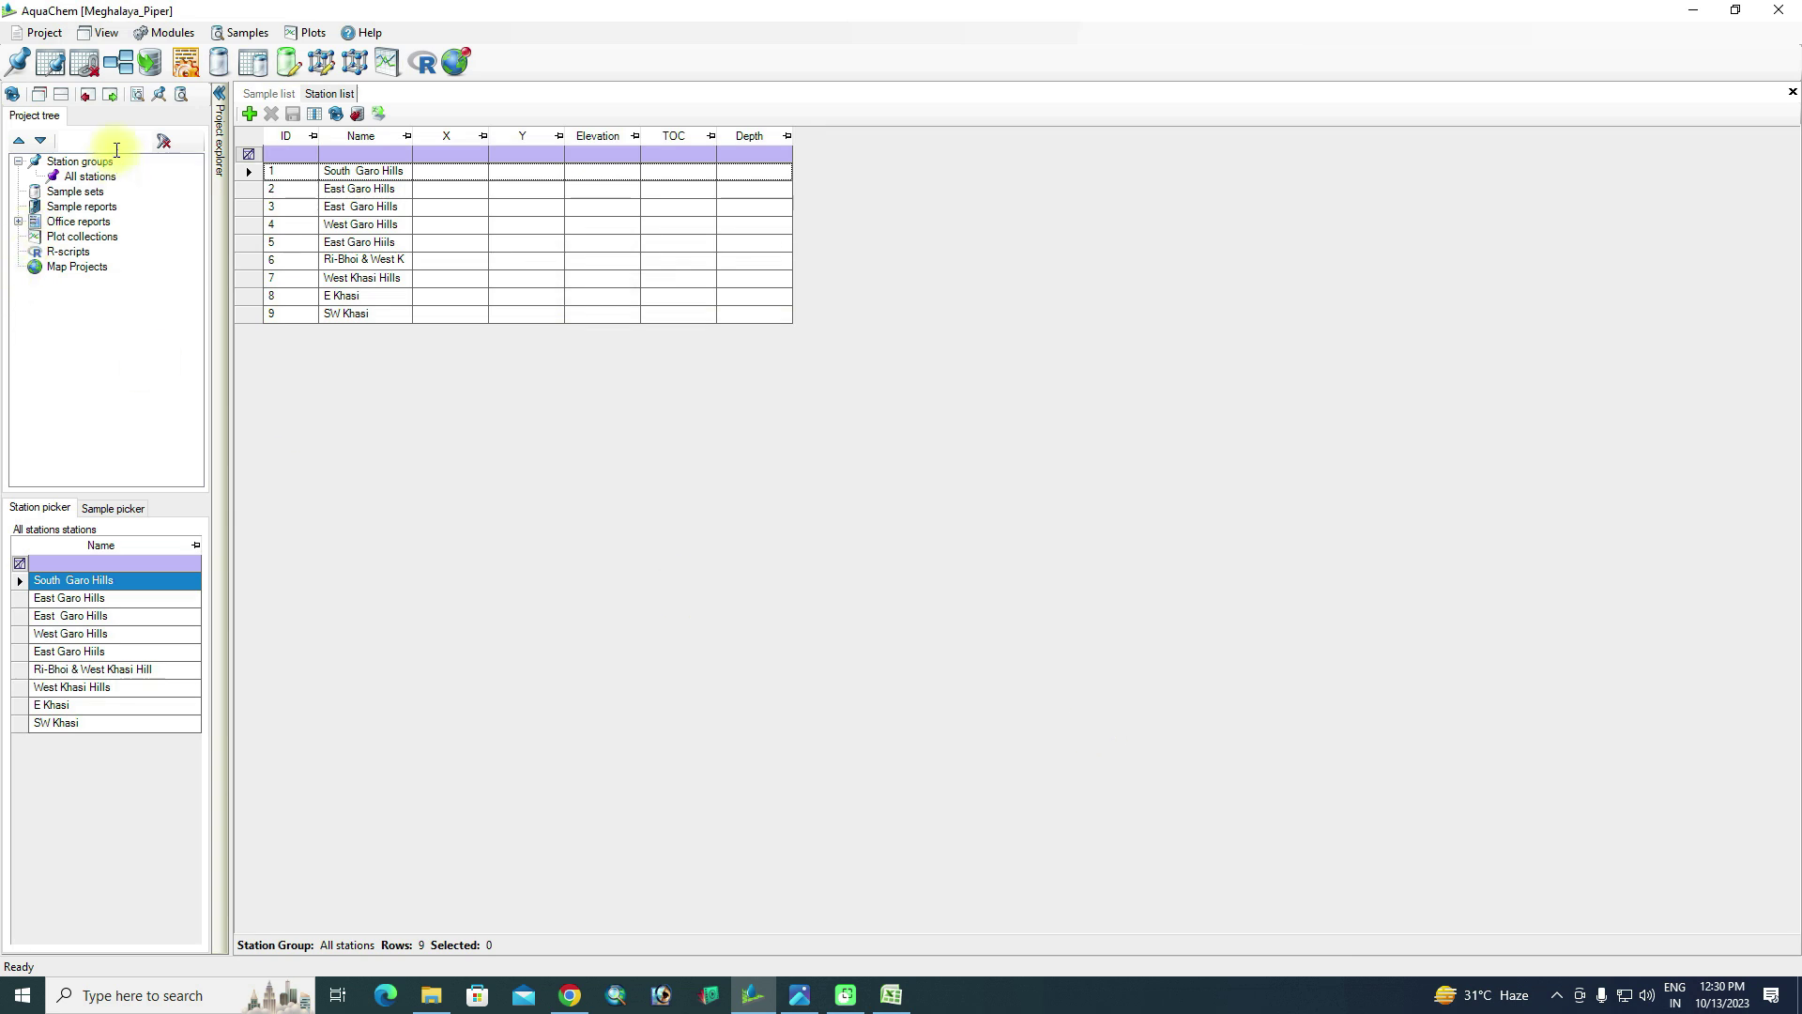
Create a new plot collection in the project
{"action": "left_click", "coordinate": [309, 34]}
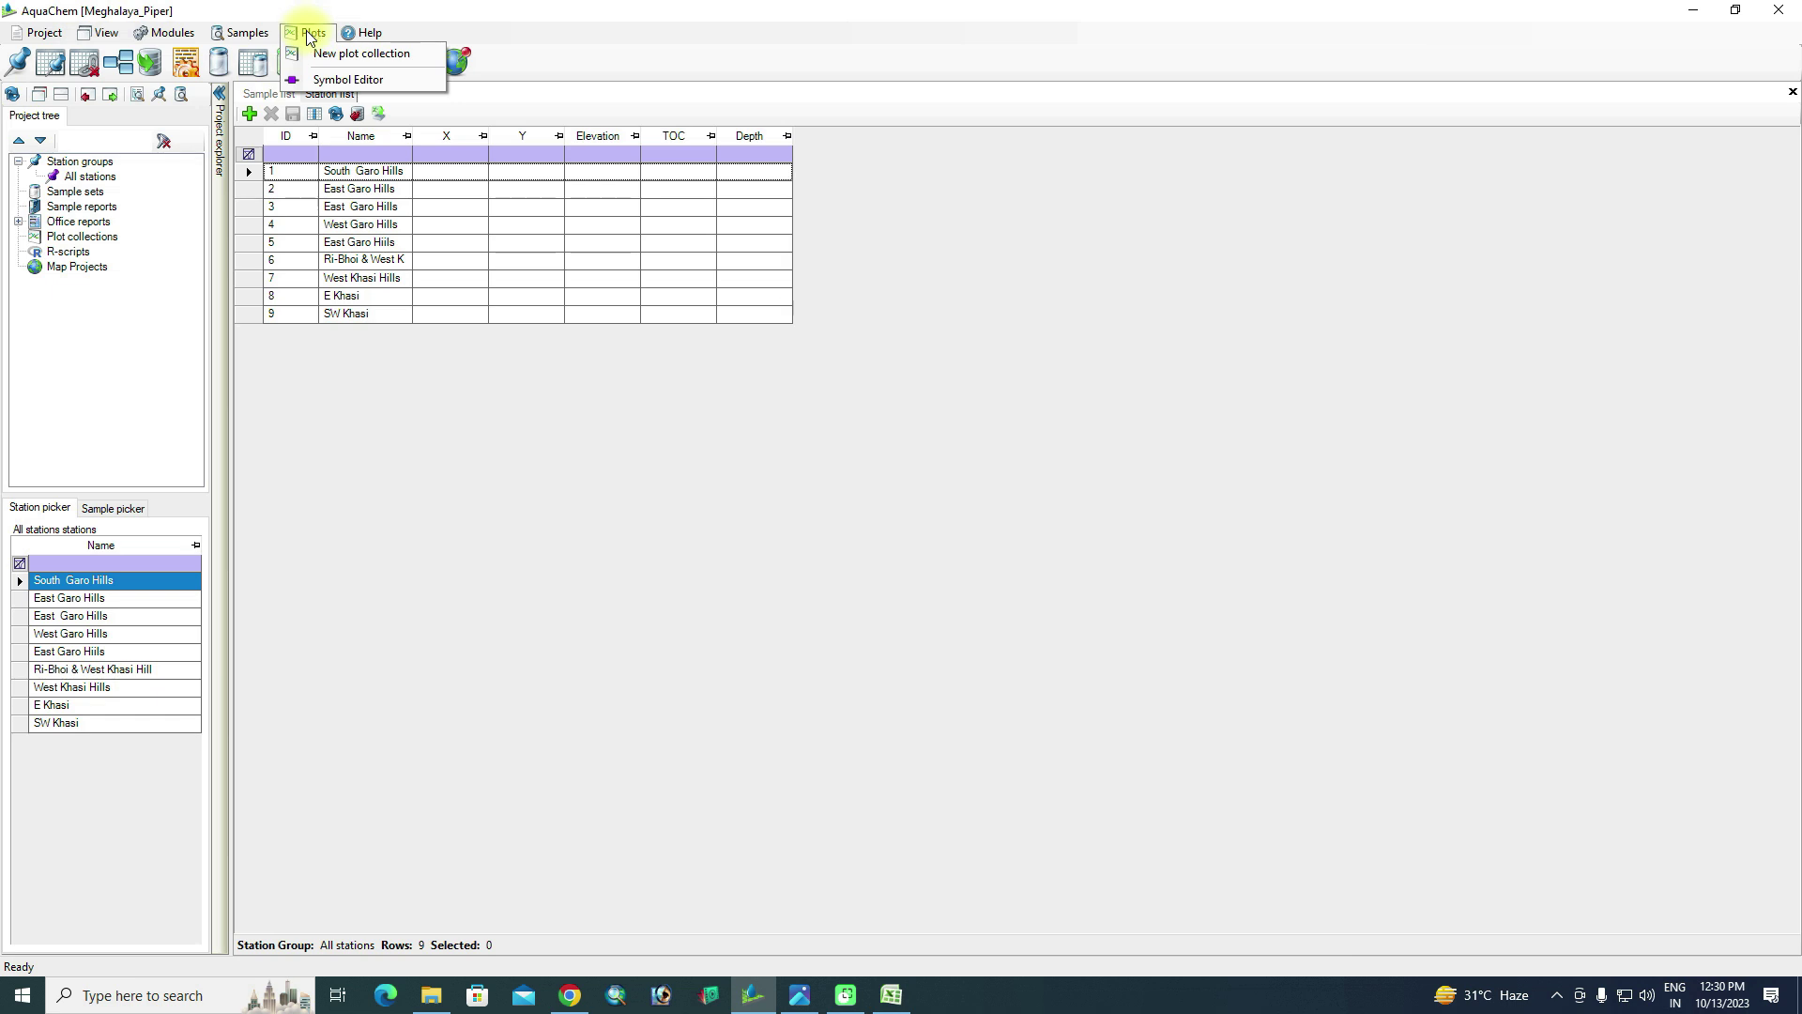
{"action": "left_click", "coordinate": [314, 60]}
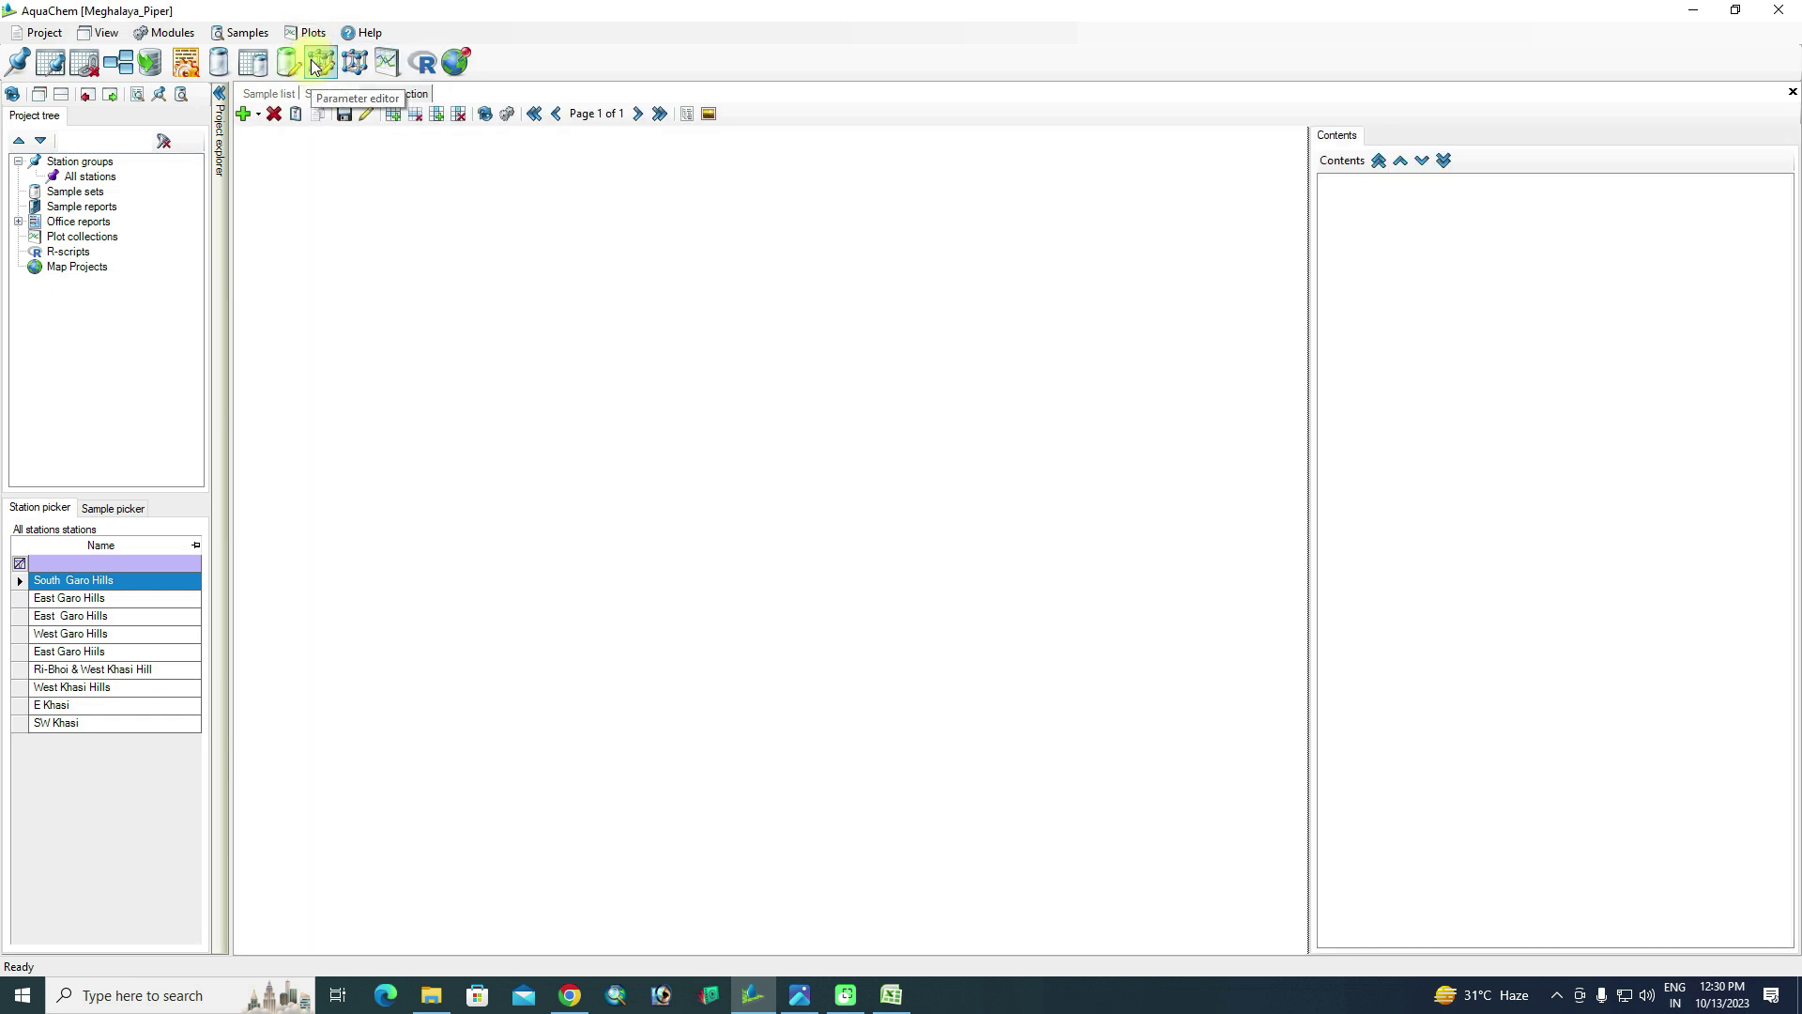
Add a Piper plot to the plot collection and replace its automatic title with PIPER DIAGRAM OF MEGHALAYA
{"action": "left_click", "coordinate": [257, 114]}
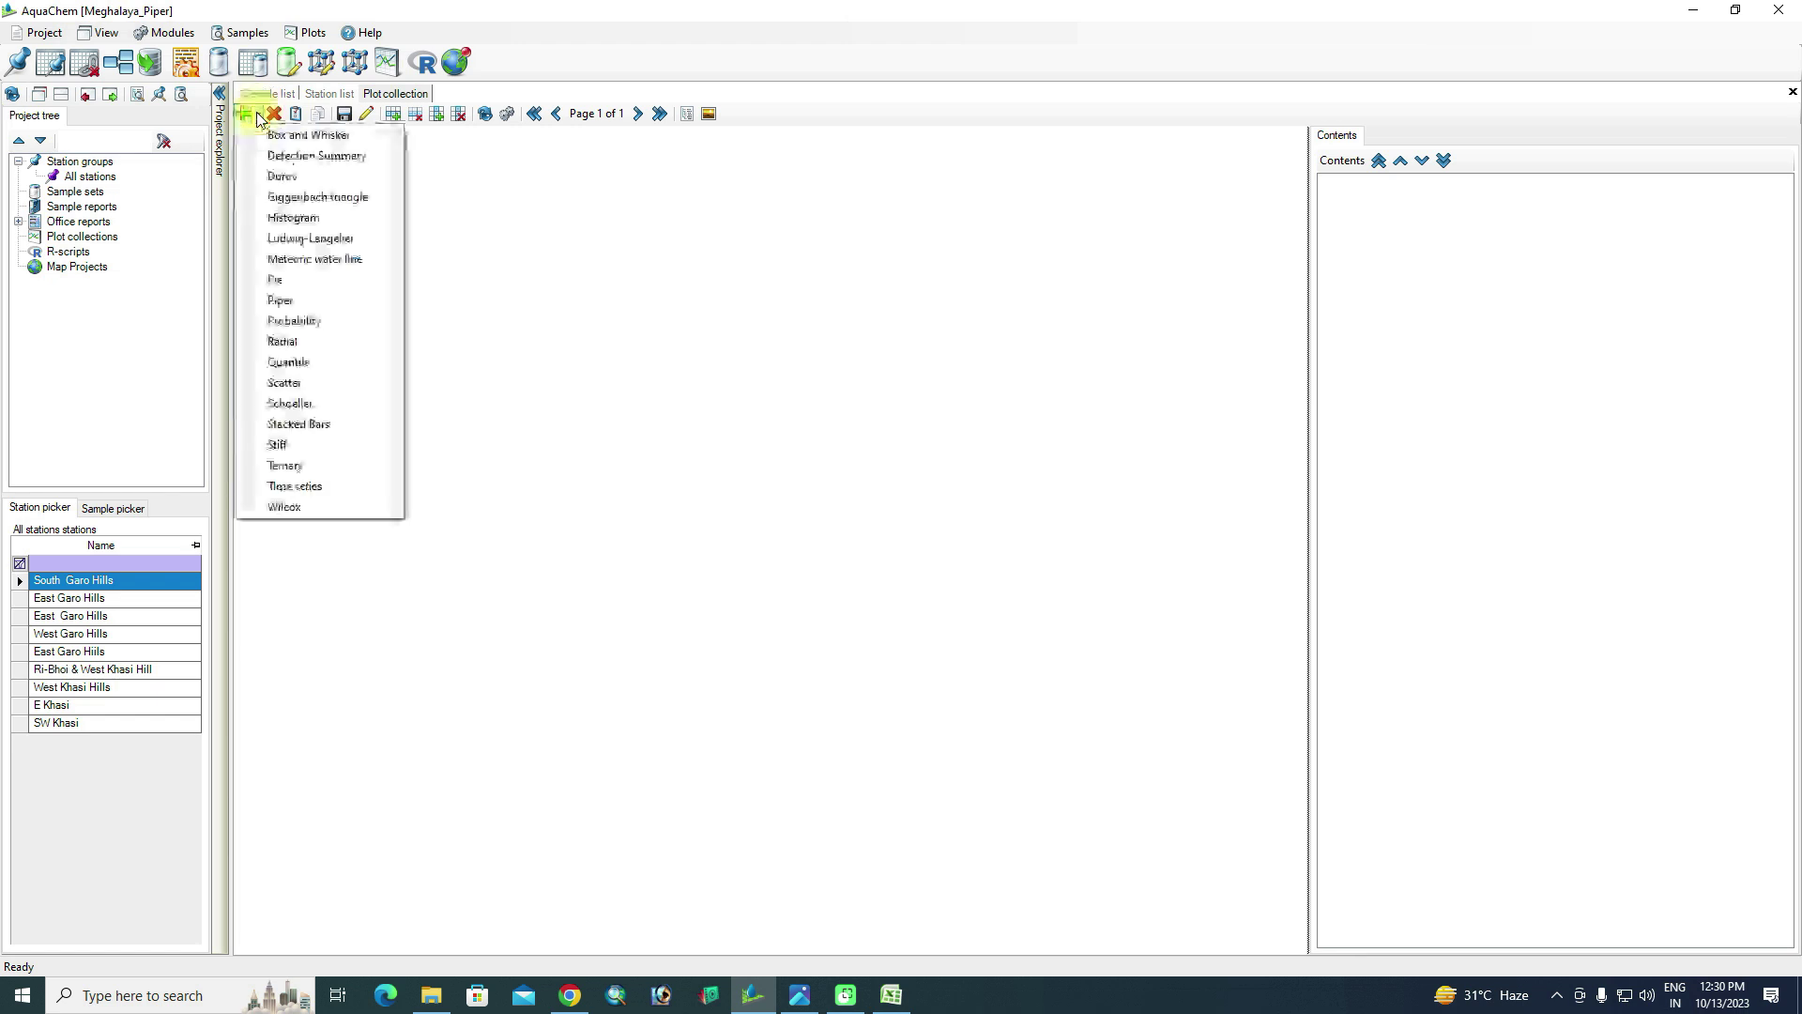
{"action": "left_click", "coordinate": [305, 299]}
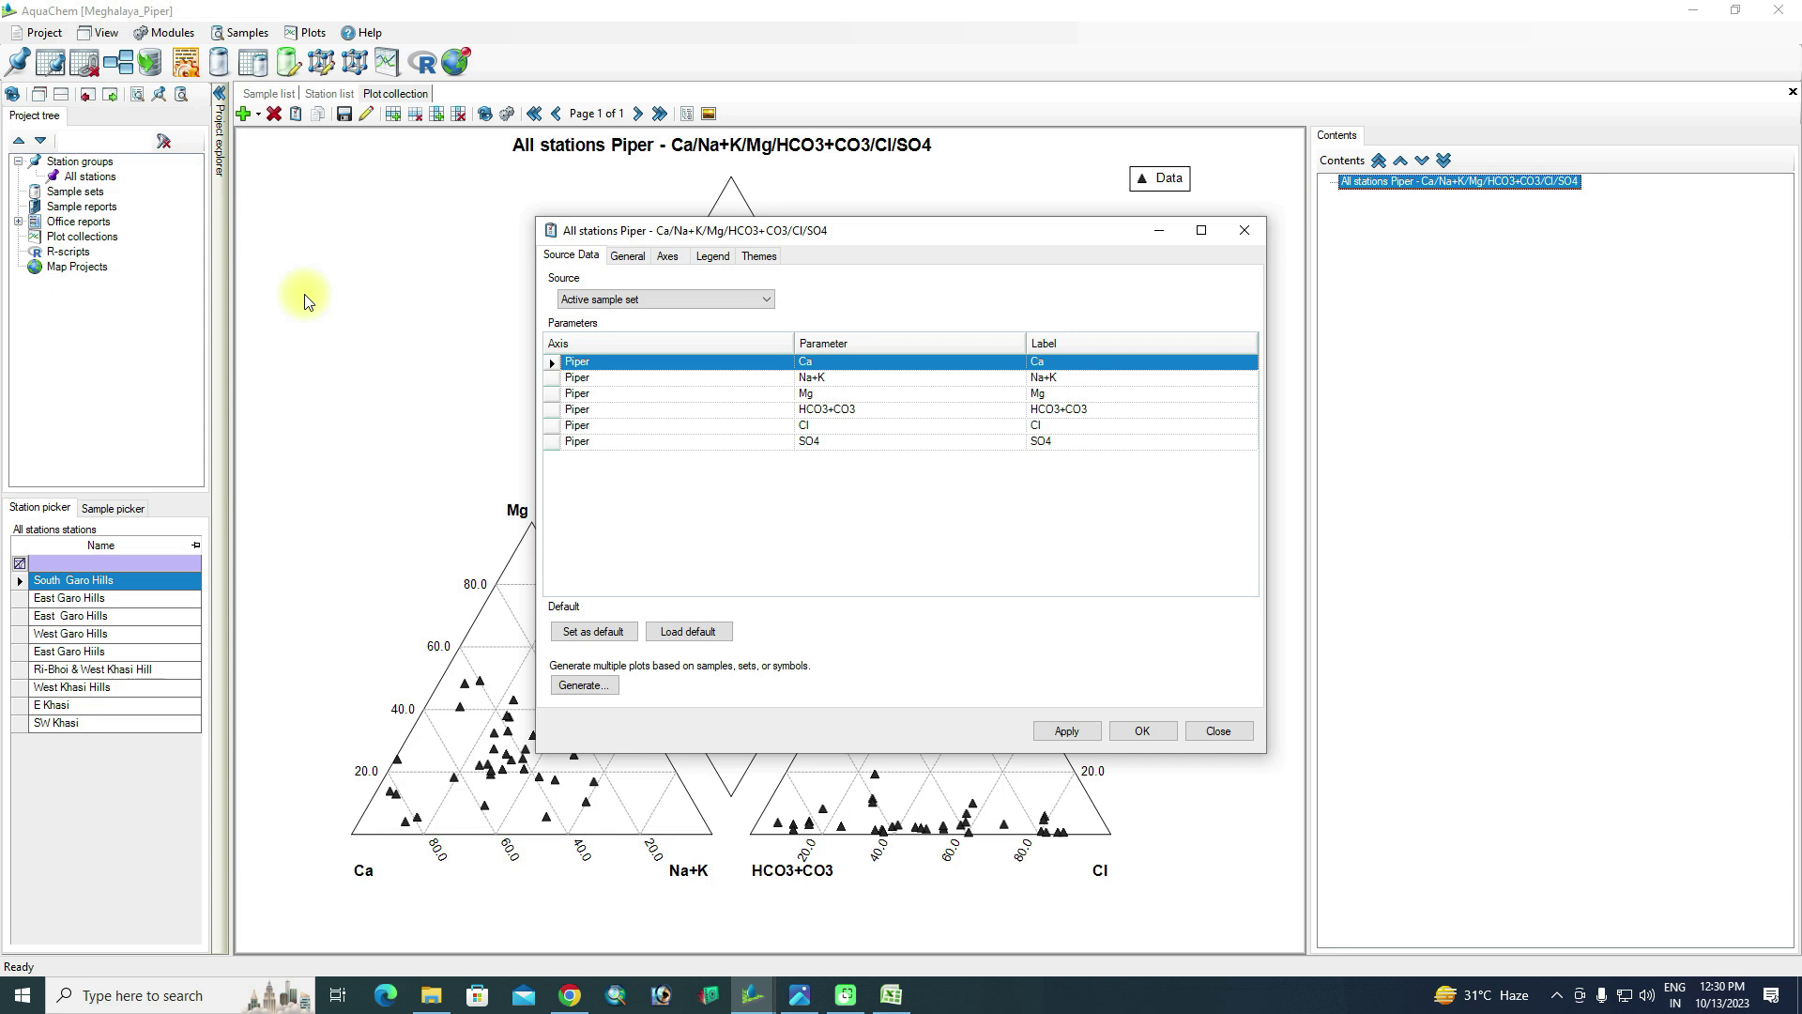
{"action": "left_click", "coordinate": [646, 258]}
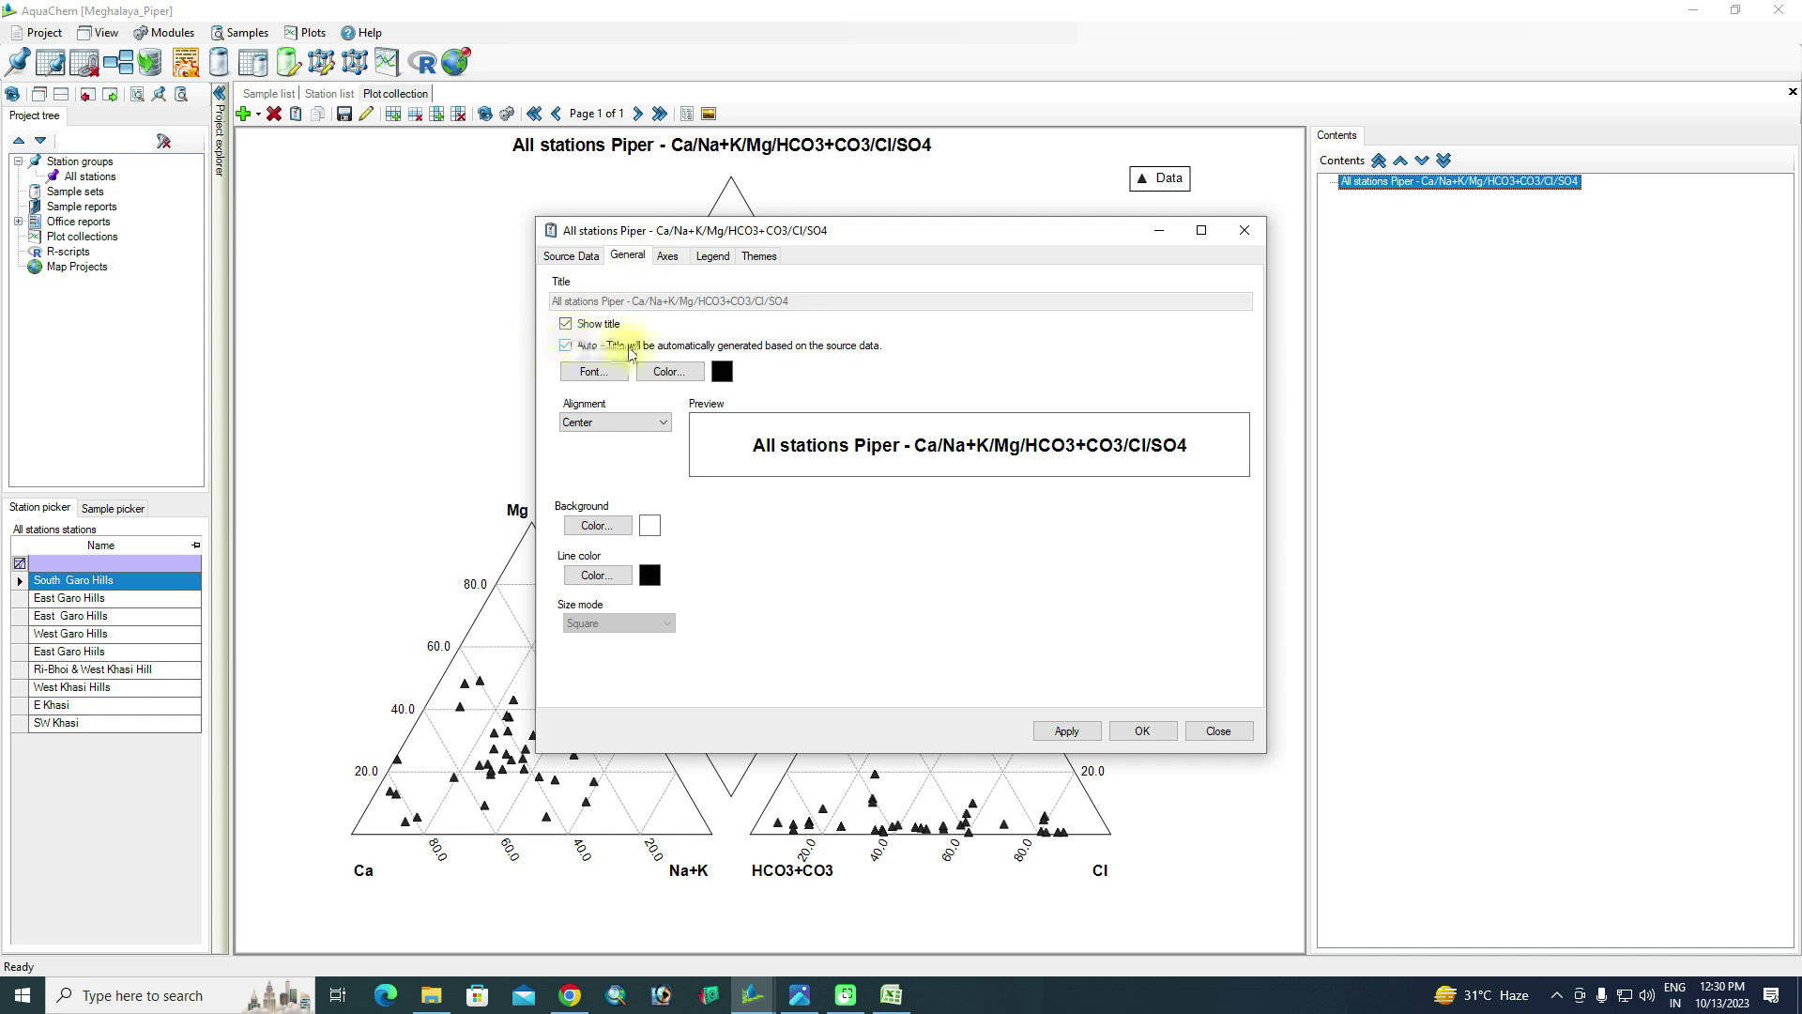
{"action": "left_click", "coordinate": [566, 345]}
{"action": "left_click_drag", "start_coordinate": [793, 300], "coordinate": [544, 309]}
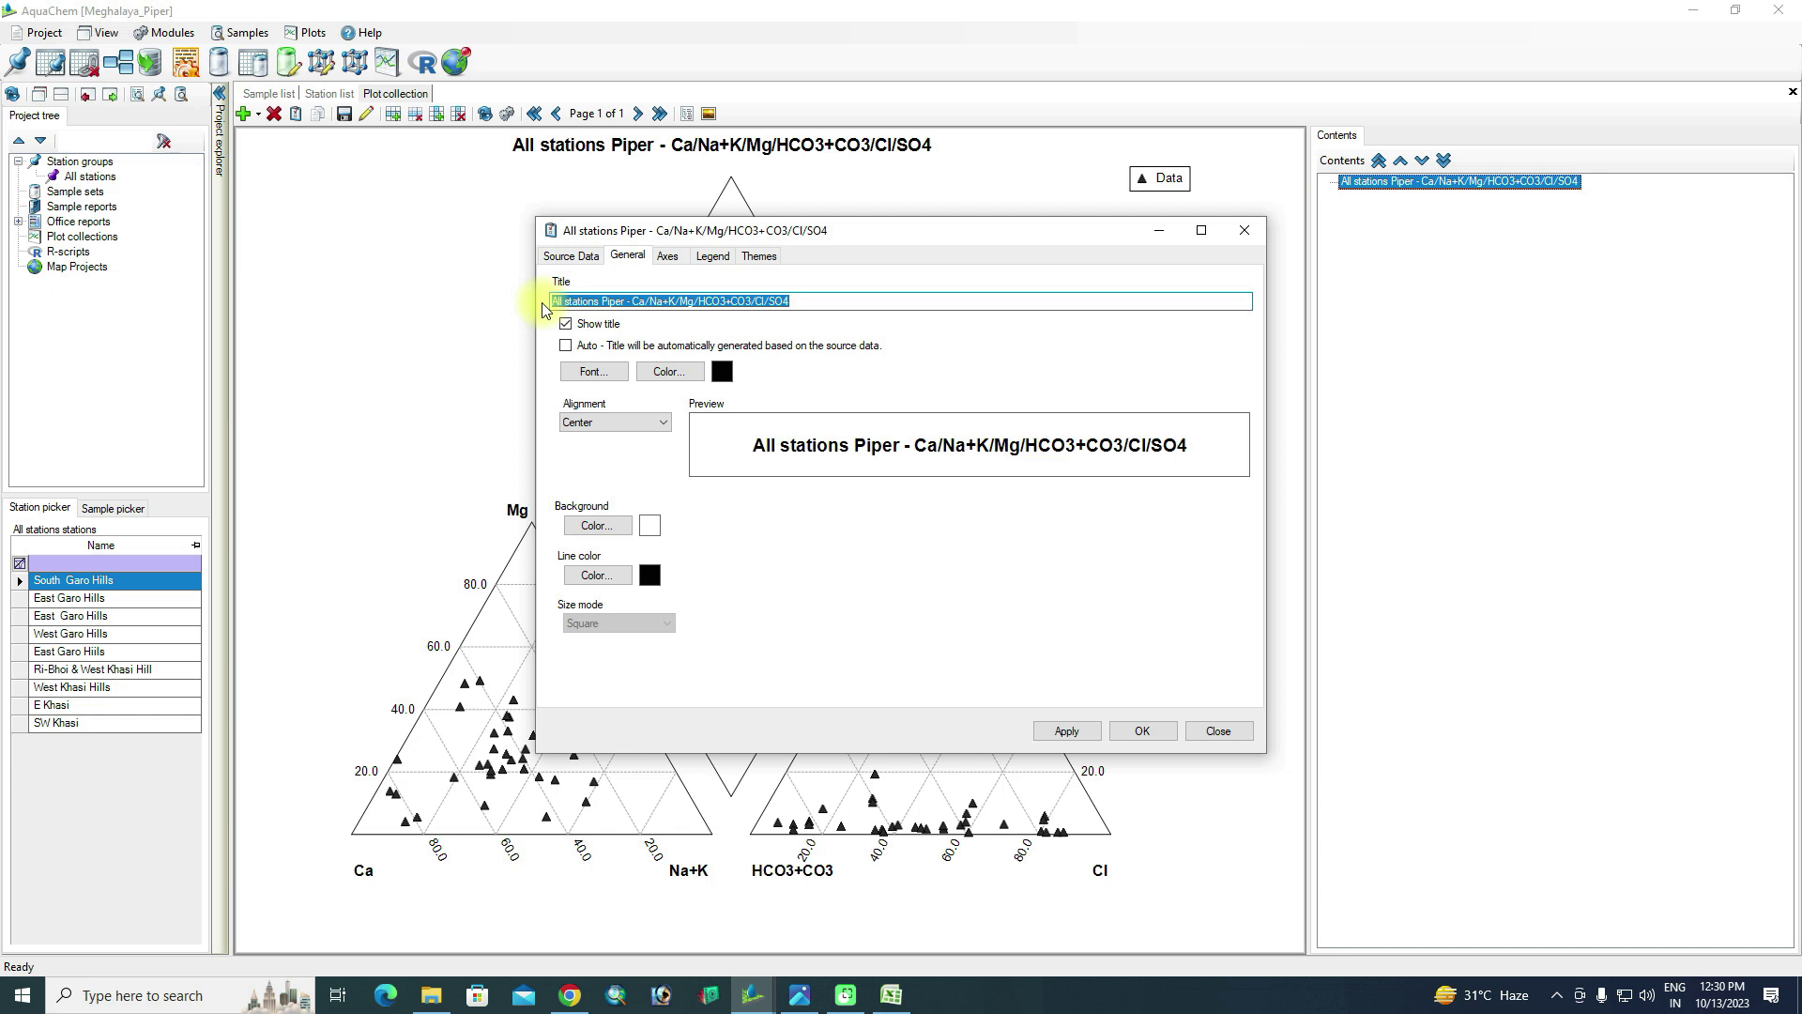
{"action": "type", "text": "P"}
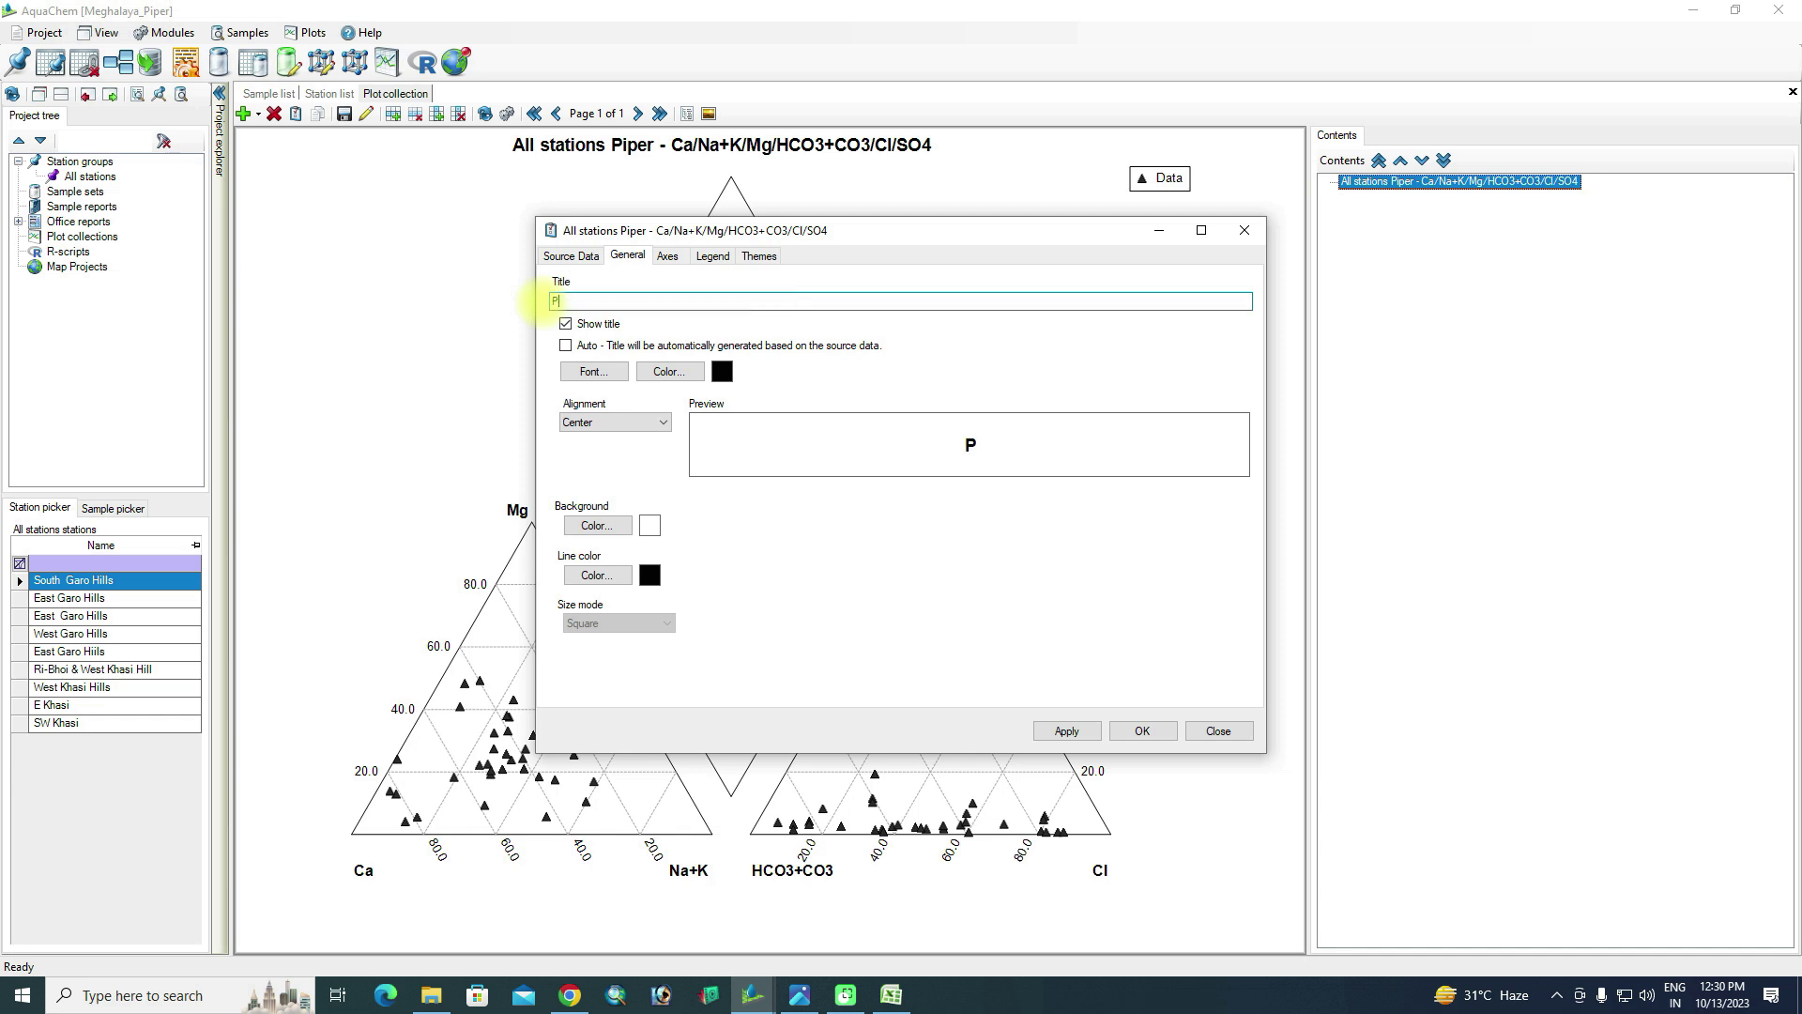
{"action": "type", "text": "IPER DIAGRAM"}
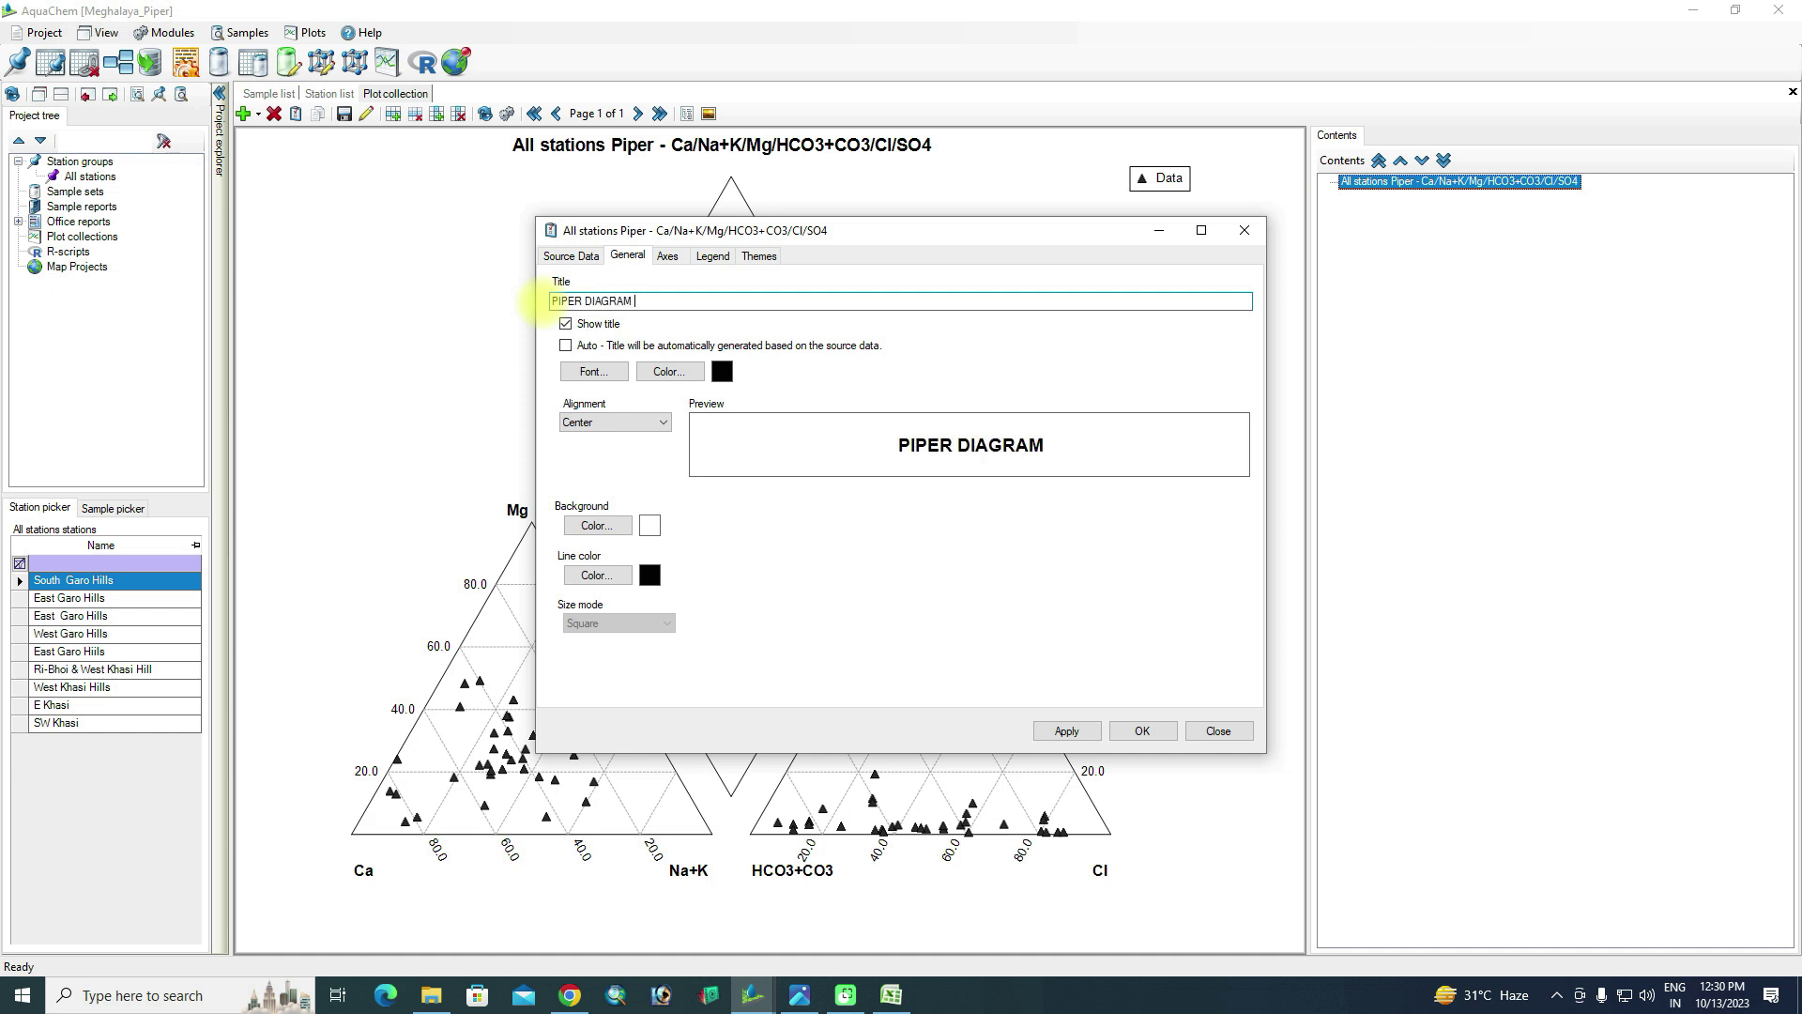
{"action": "type", "text": " OF MEGHALAYA"}
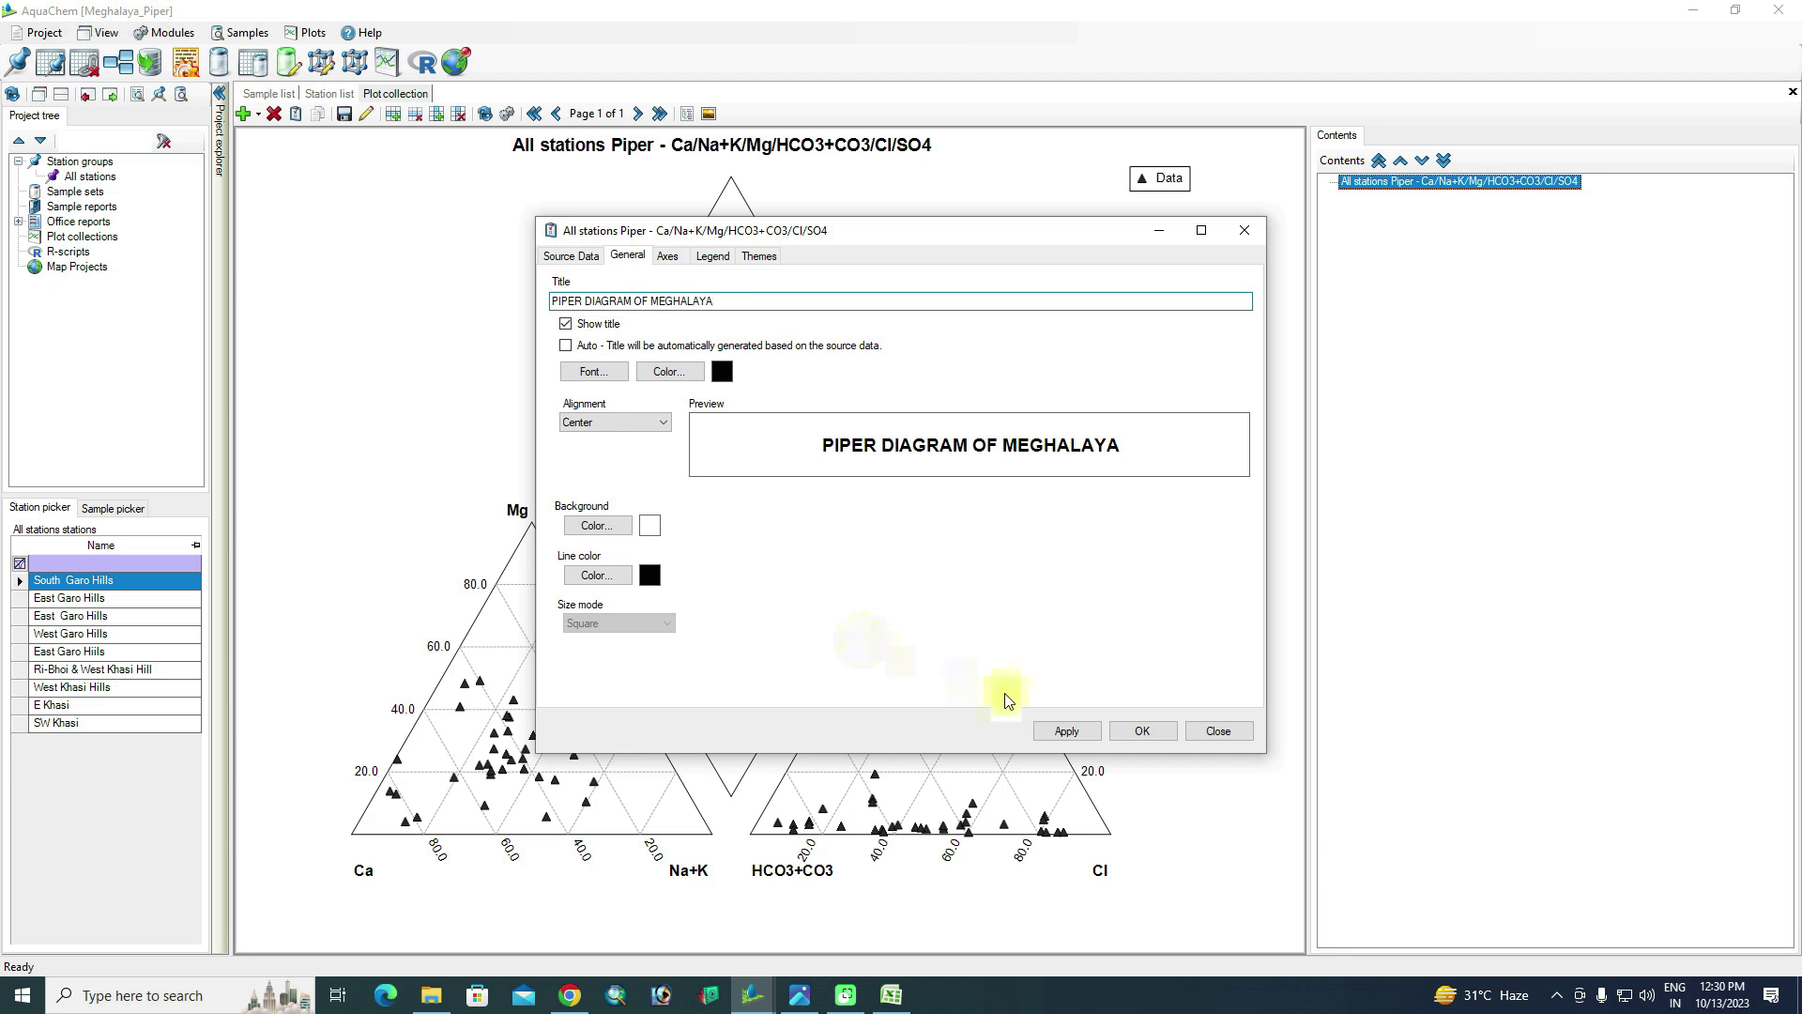
{"action": "left_click", "coordinate": [1142, 732]}
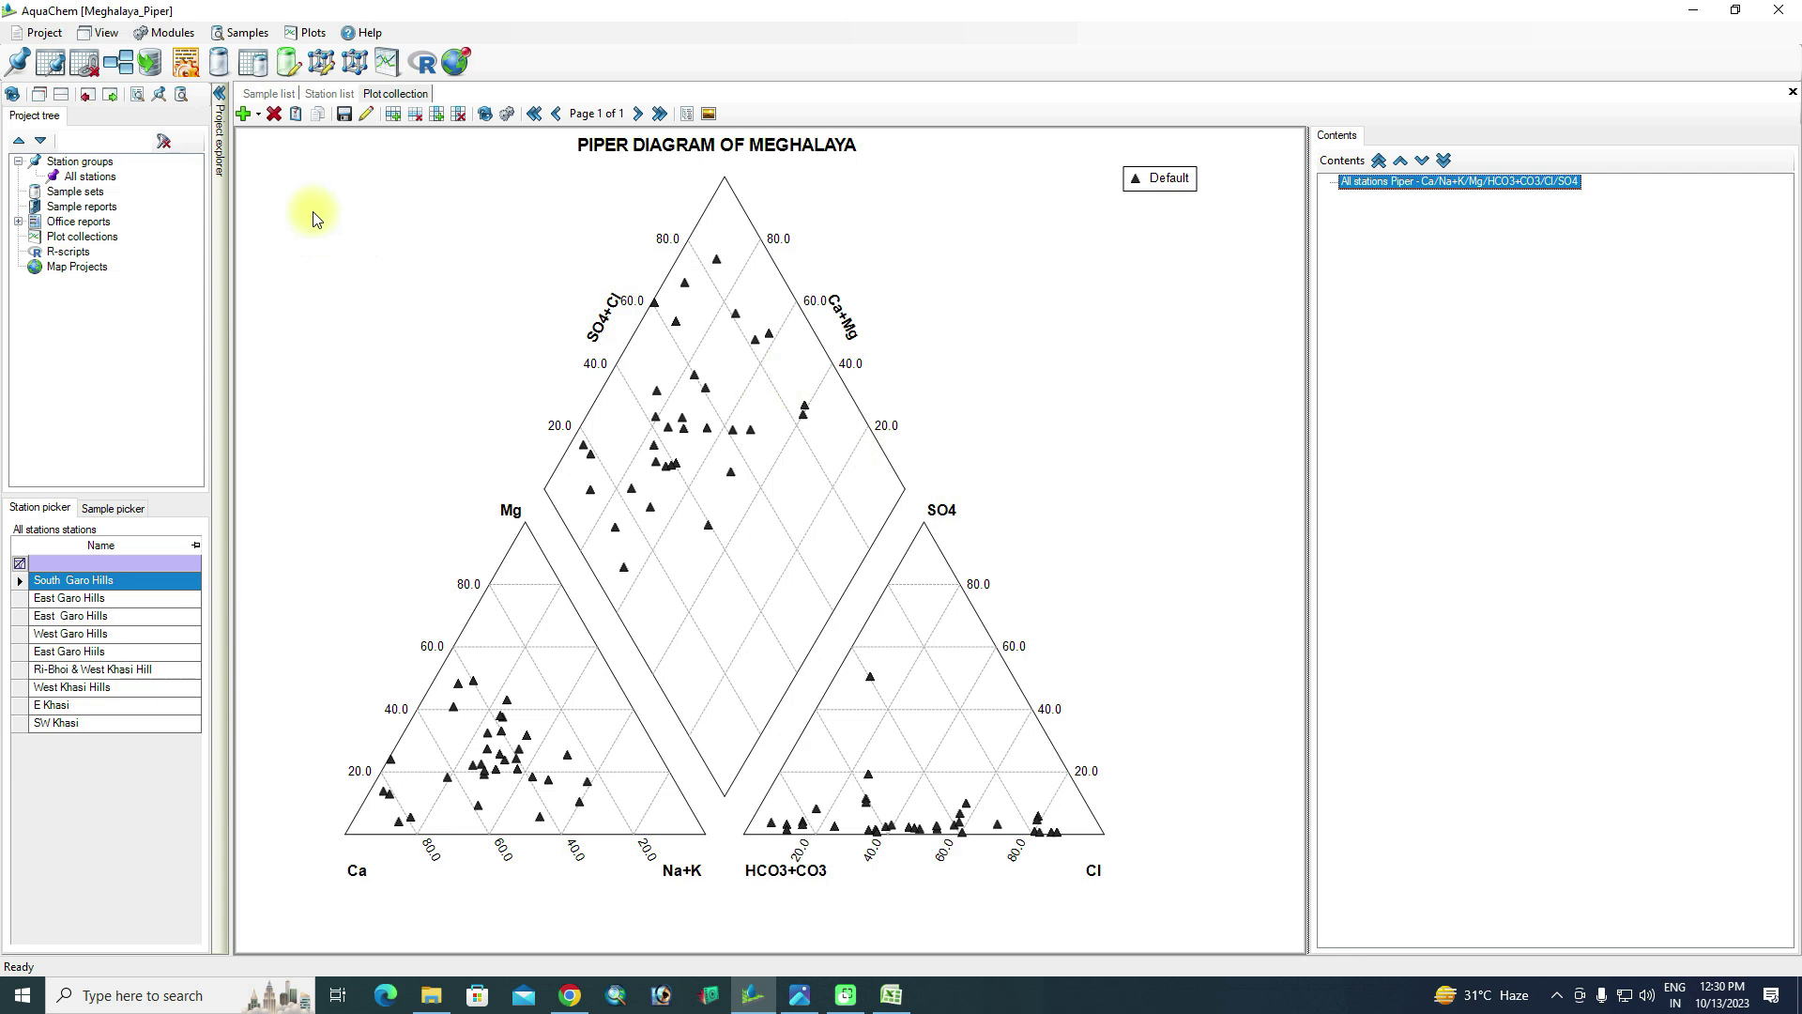
Create a symbol group from the station parameter Station Name and apply it to the Piper plot
{"action": "left_click", "coordinate": [310, 34]}
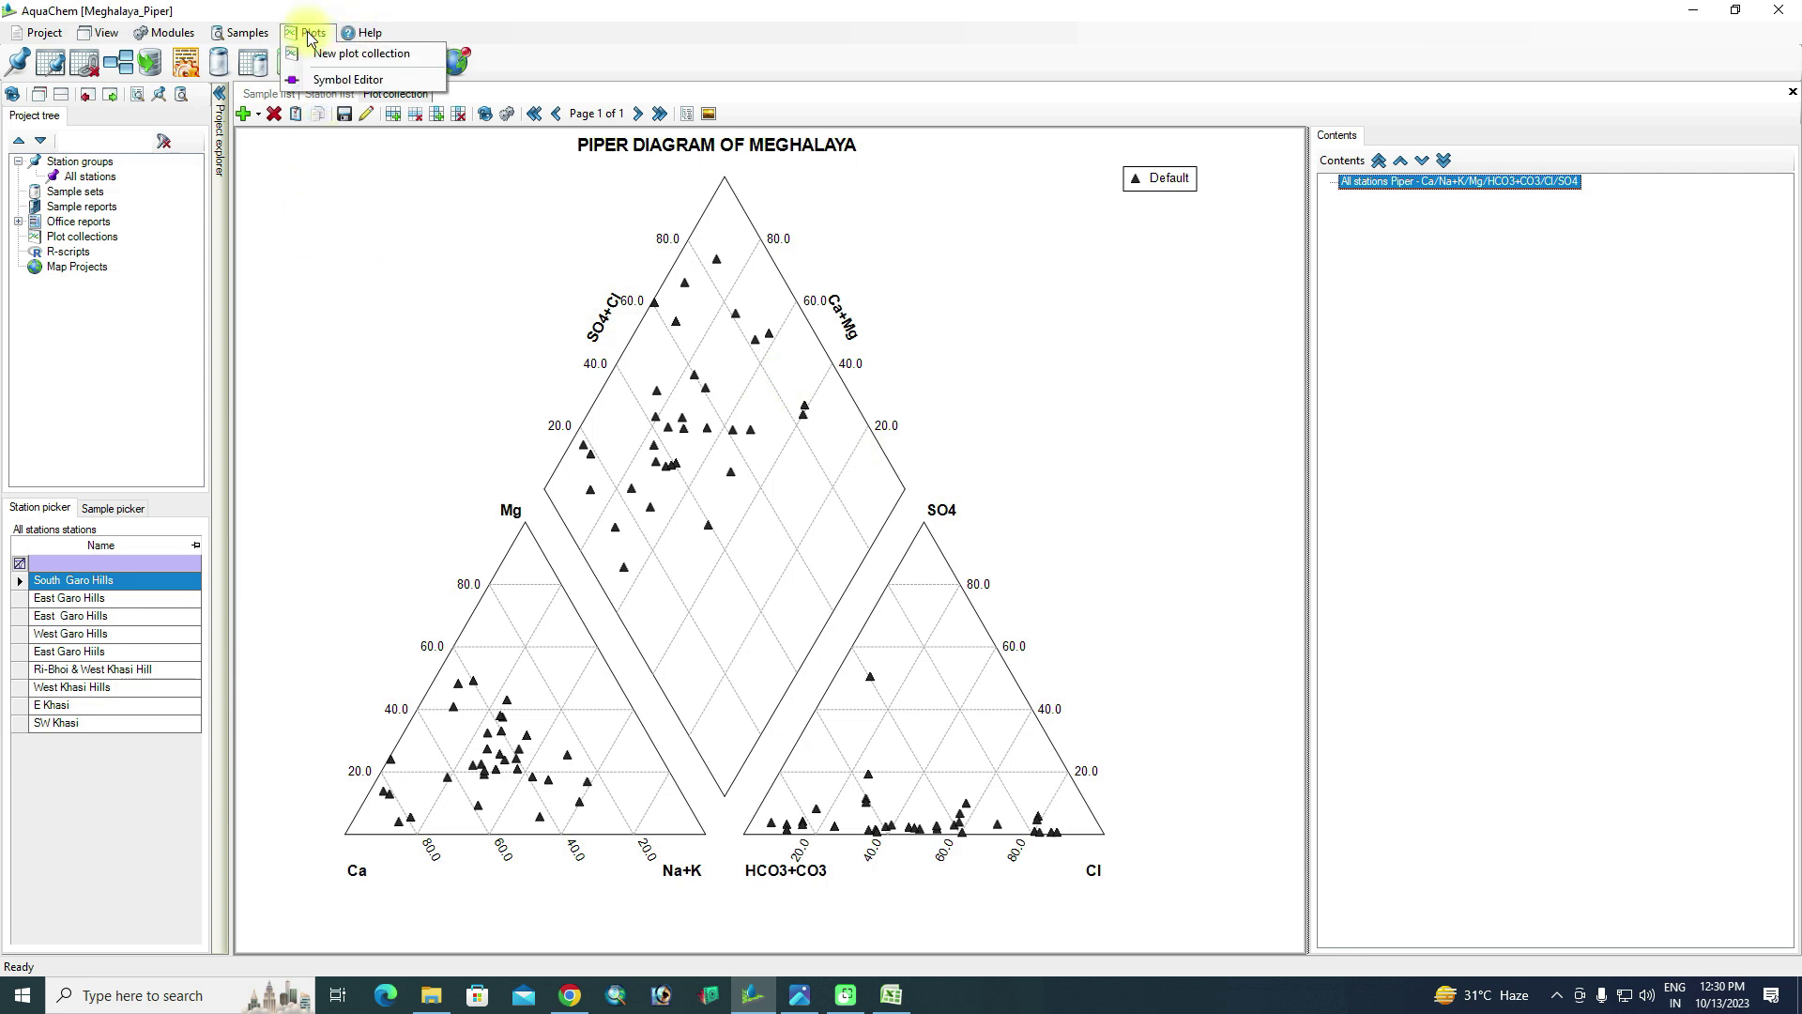
{"action": "left_click", "coordinate": [329, 79]}
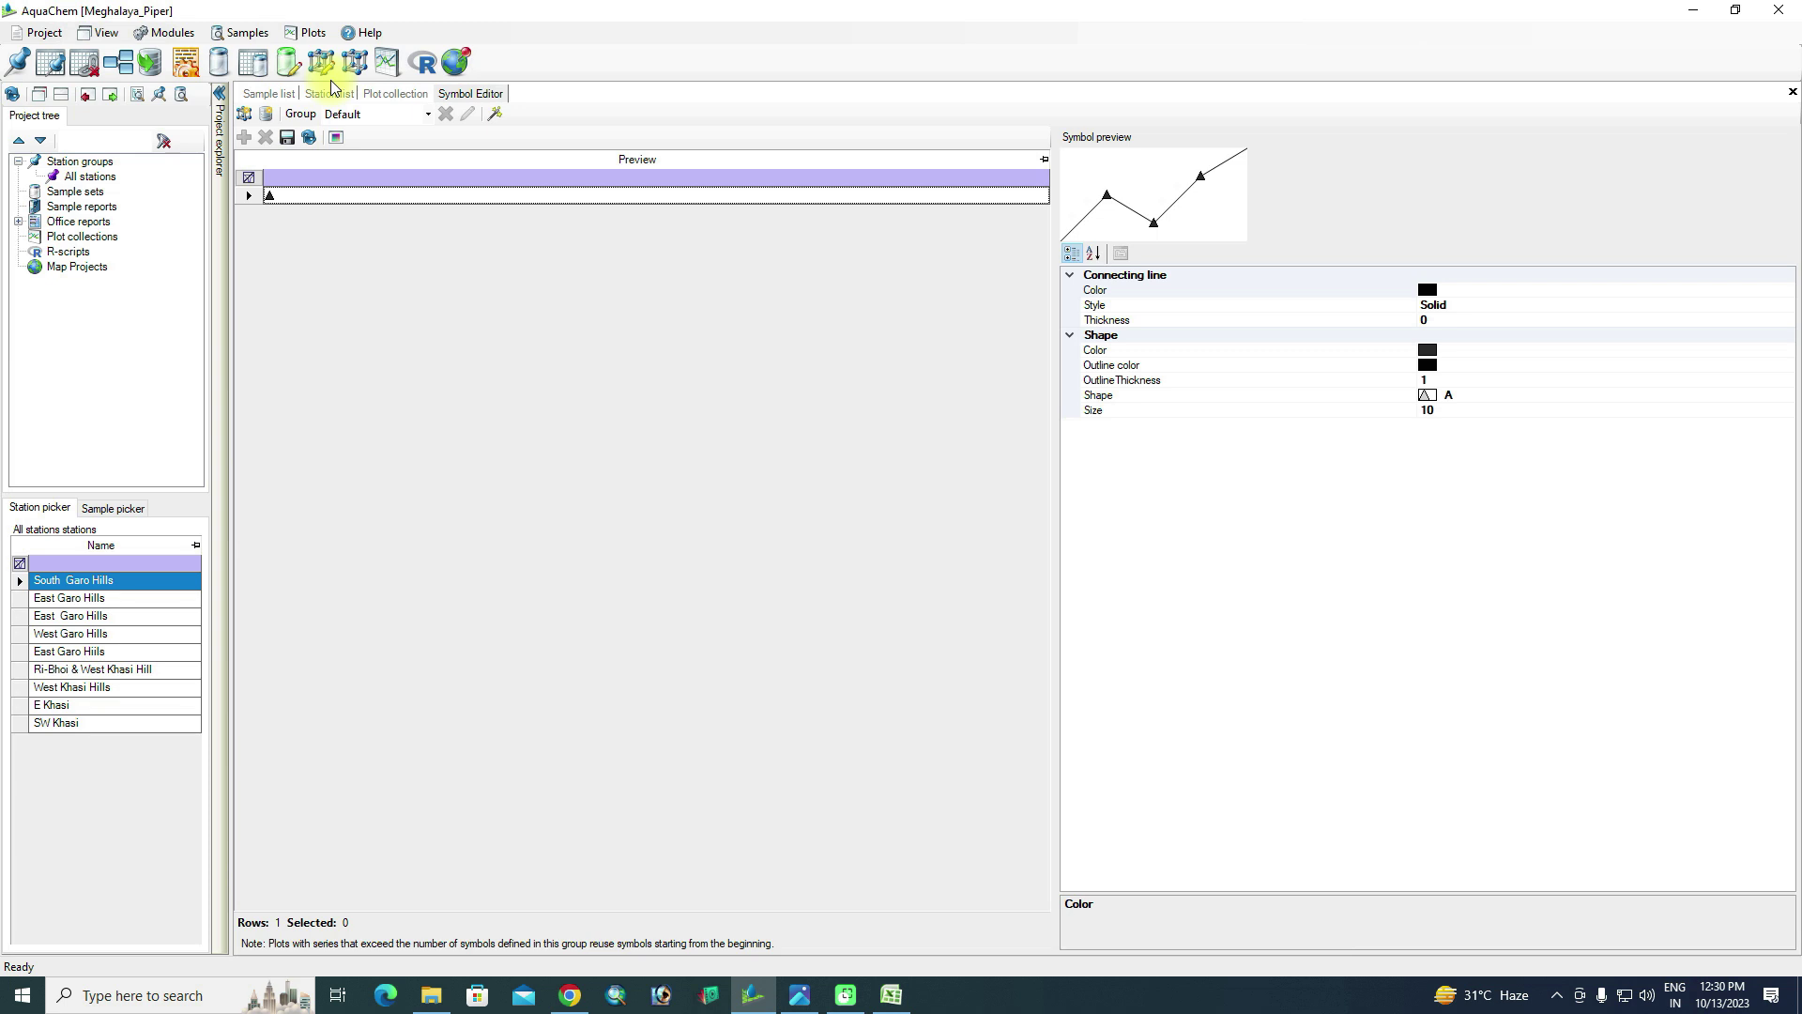
{"action": "left_click", "coordinate": [244, 114]}
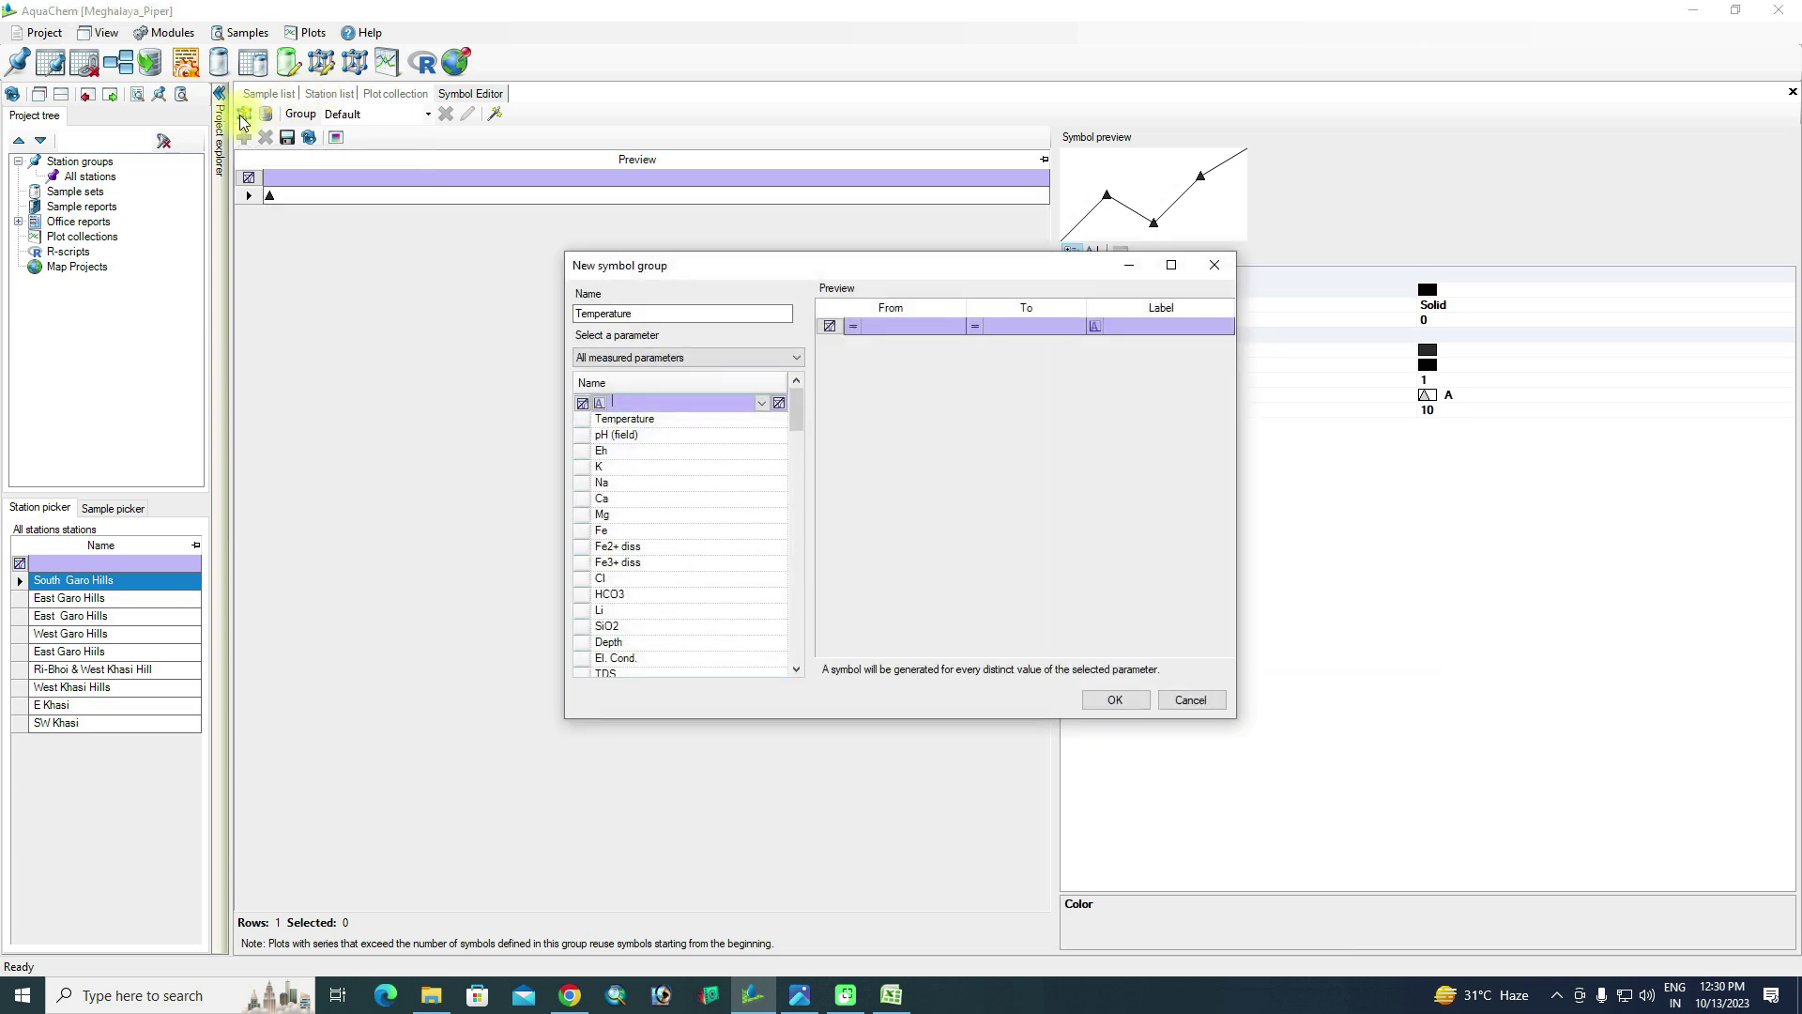
{"action": "left_click", "coordinate": [673, 361]}
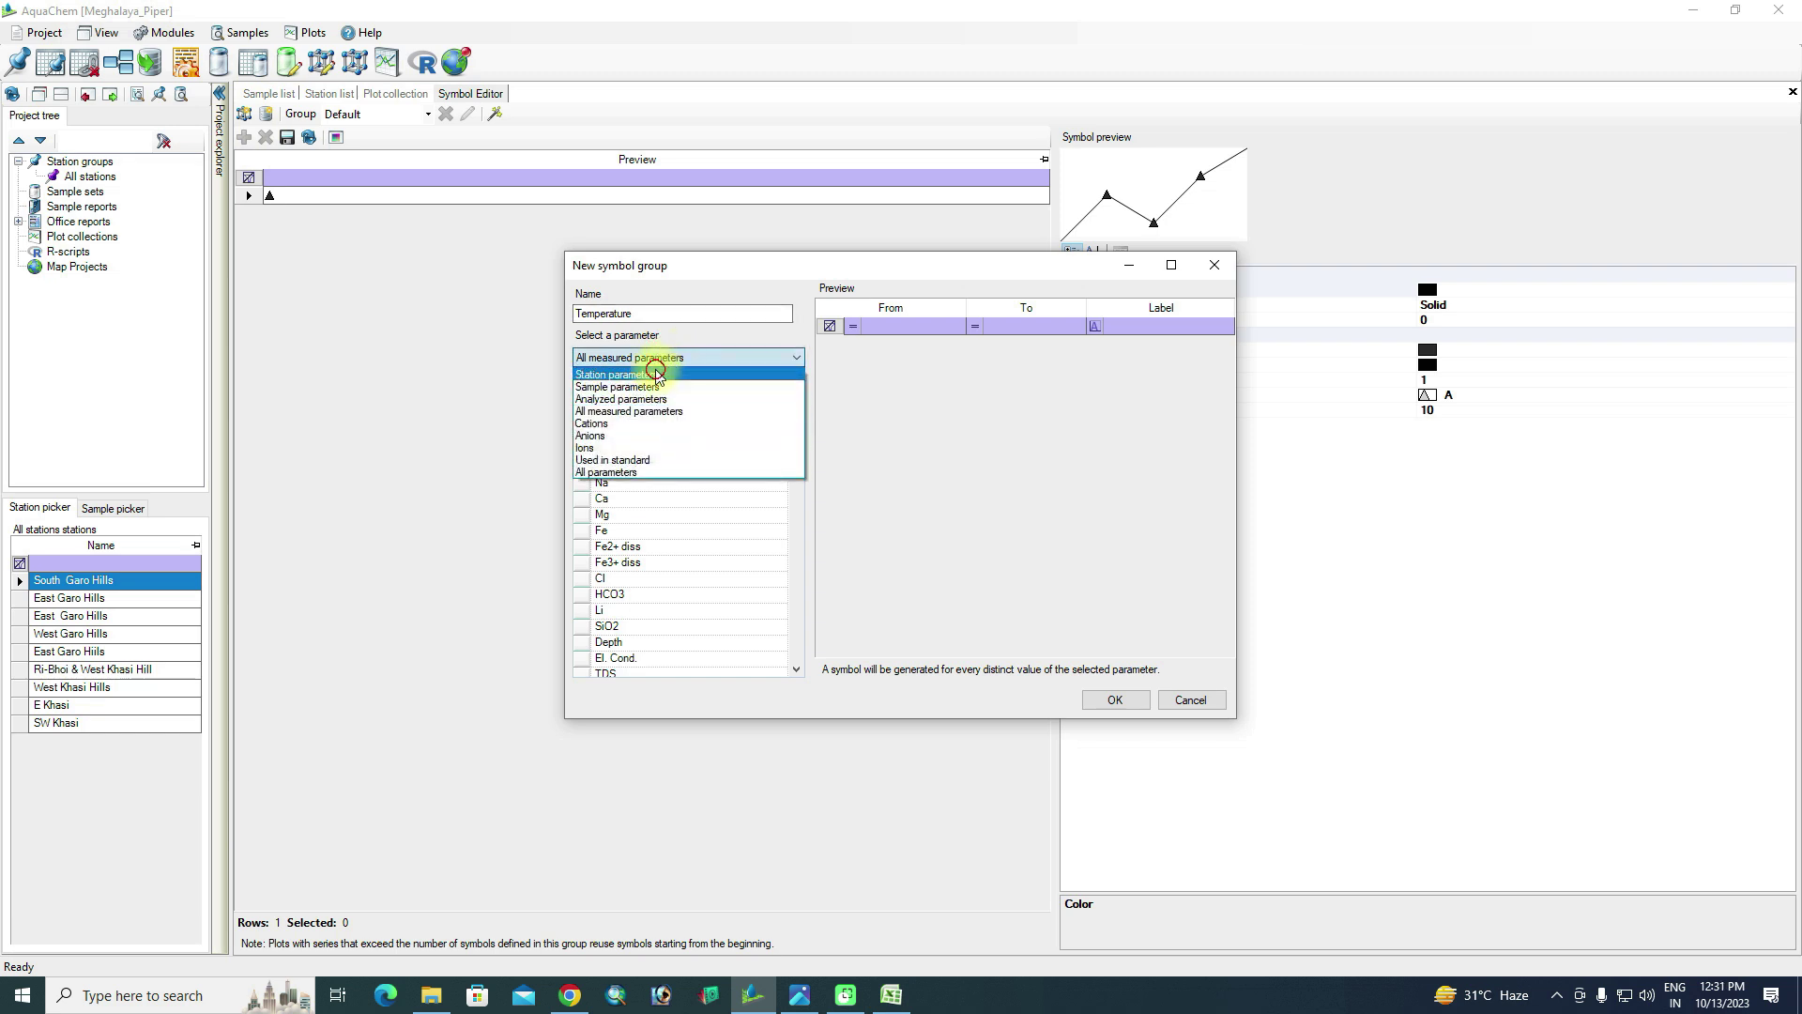
{"action": "left_click", "coordinate": [657, 374]}
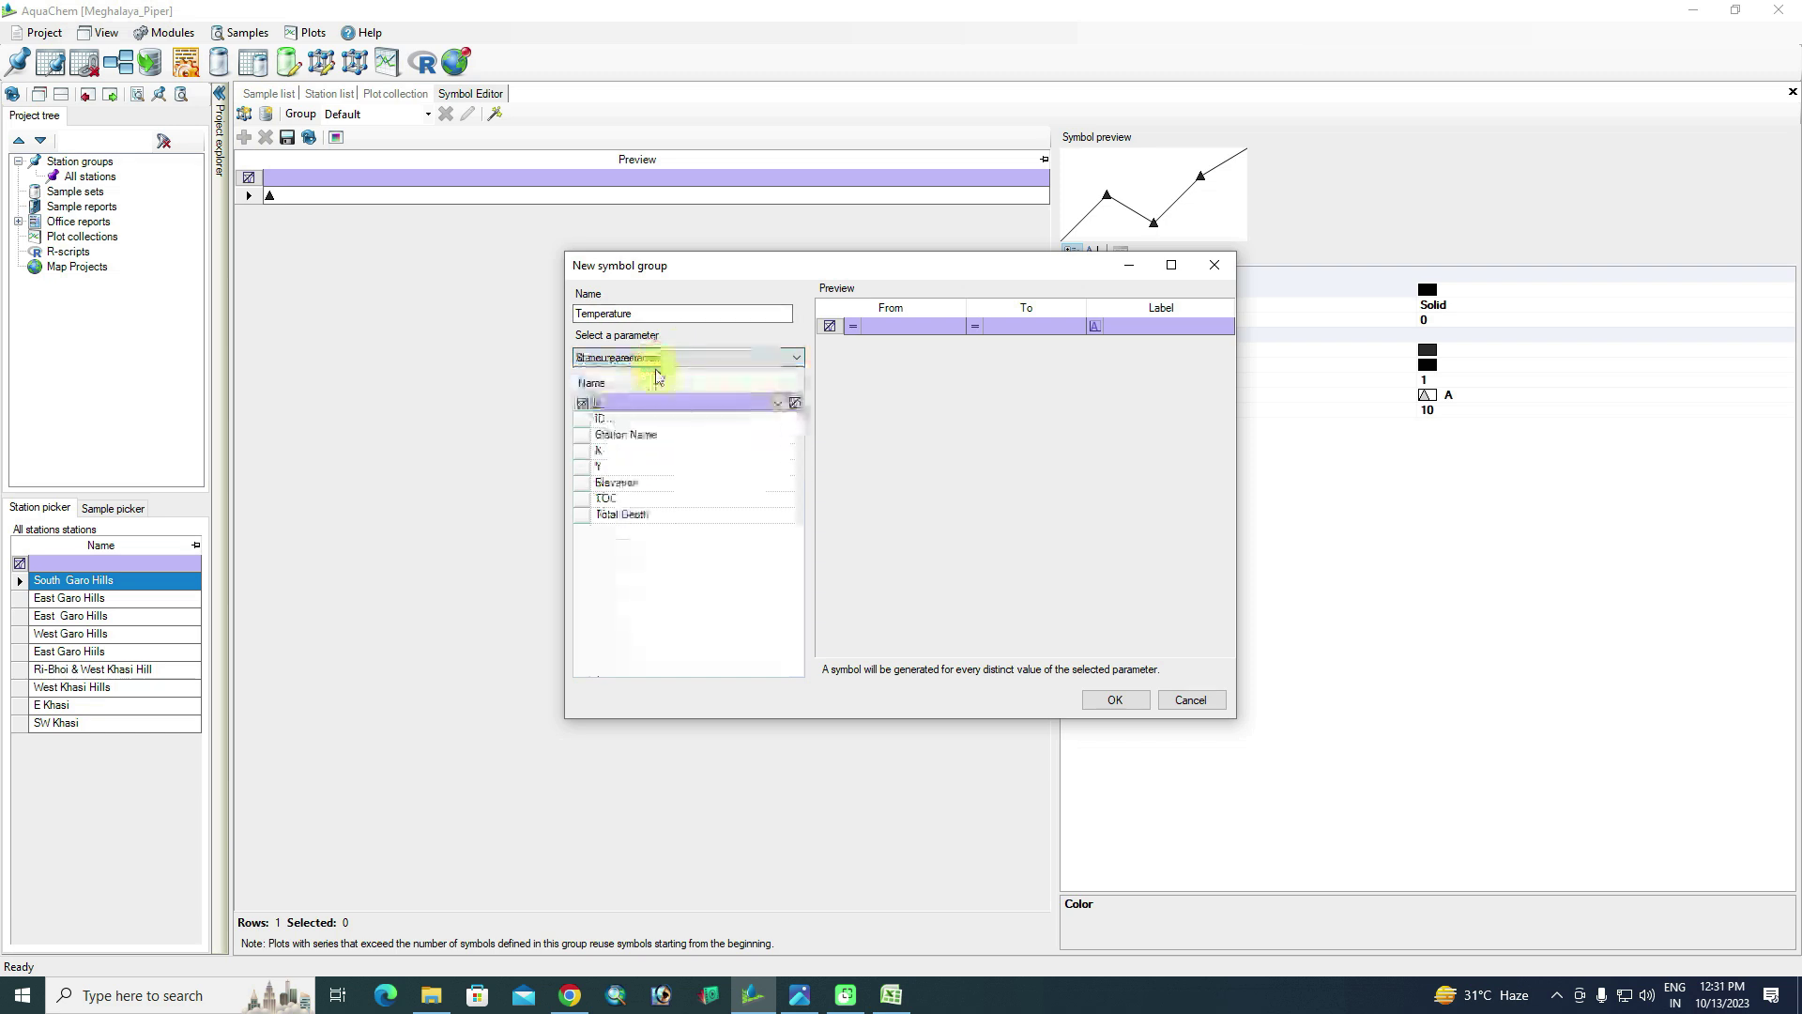
{"action": "left_click", "coordinate": [650, 436]}
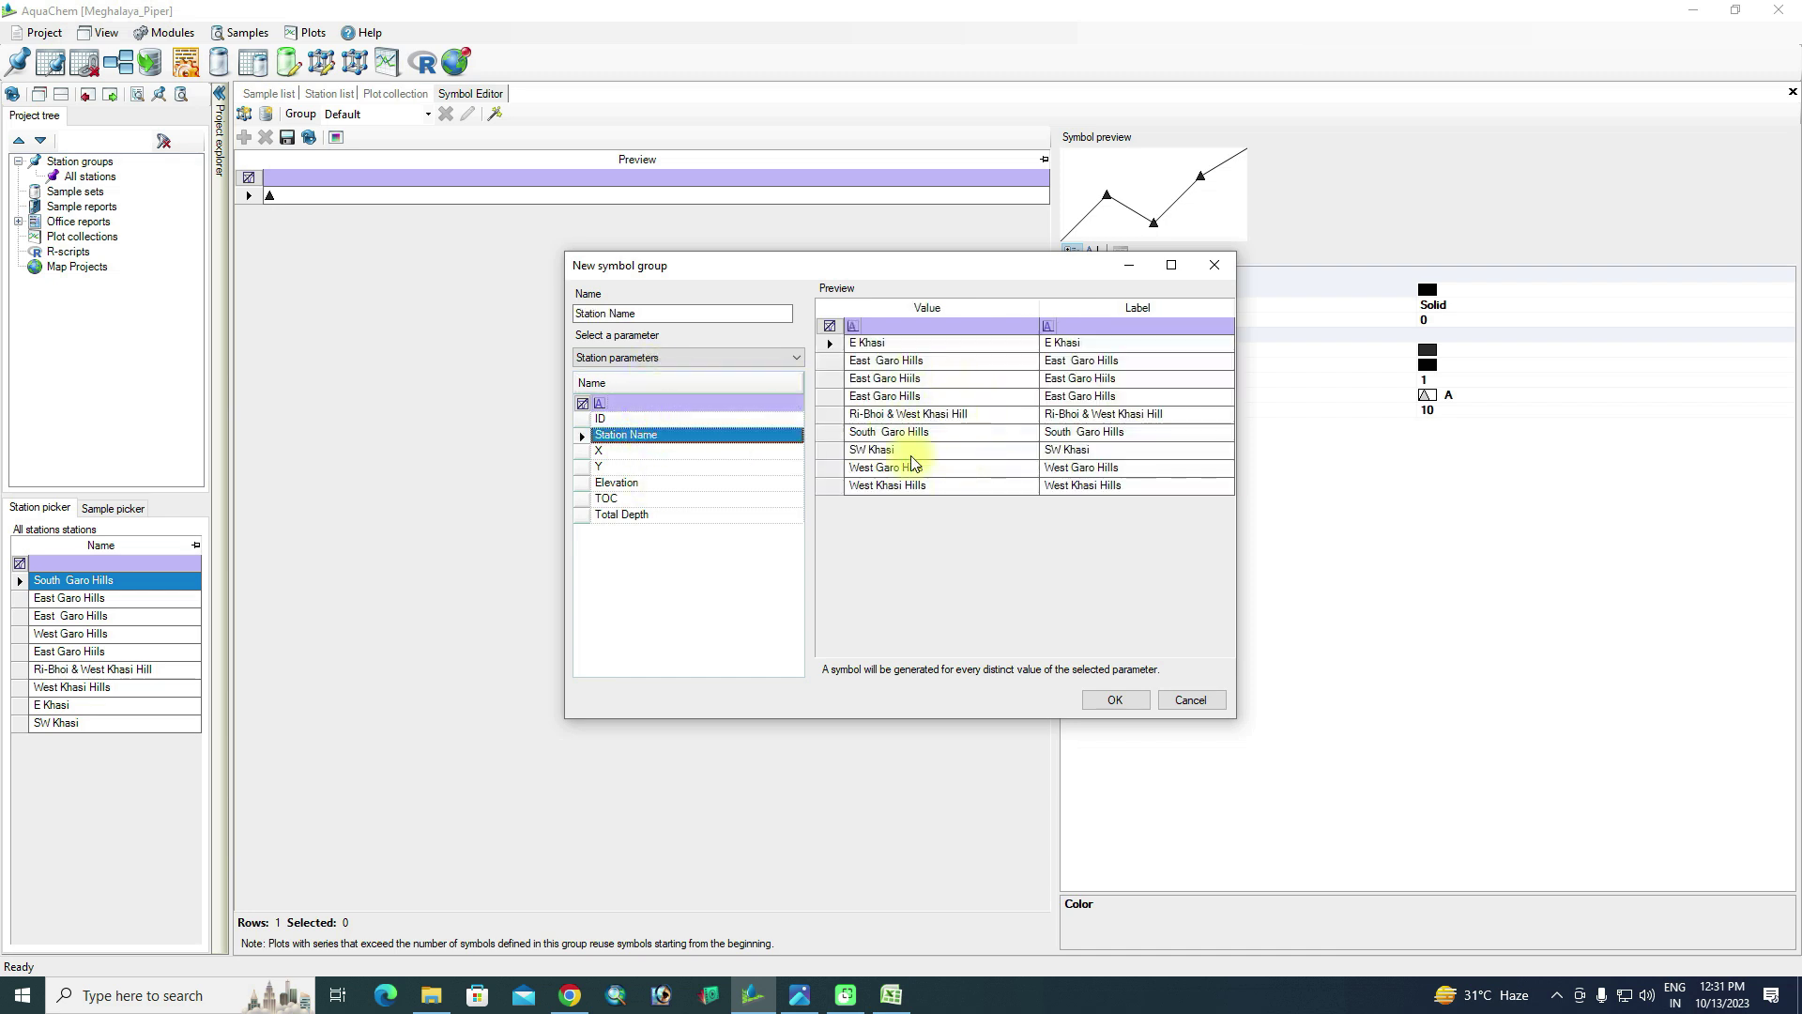
{"action": "left_click", "coordinate": [1100, 701]}
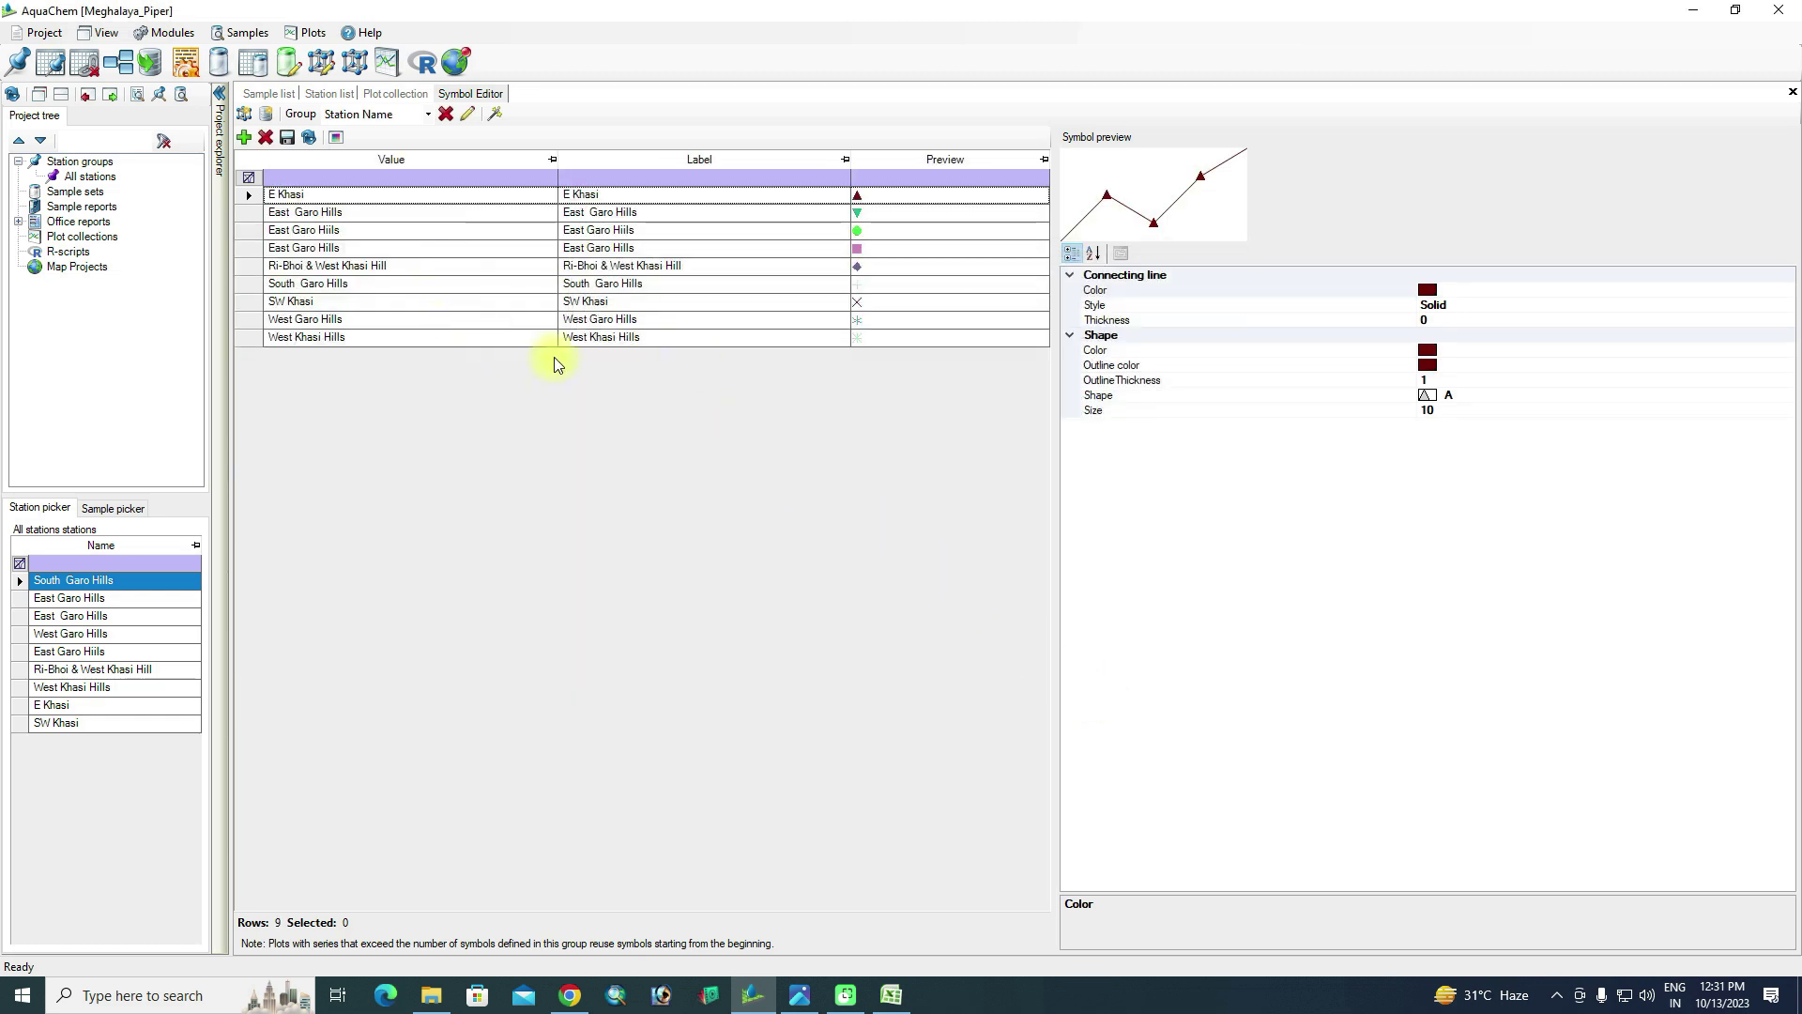
{"action": "left_click", "coordinate": [495, 114]}
{"action": "left_click", "coordinate": [395, 94]}
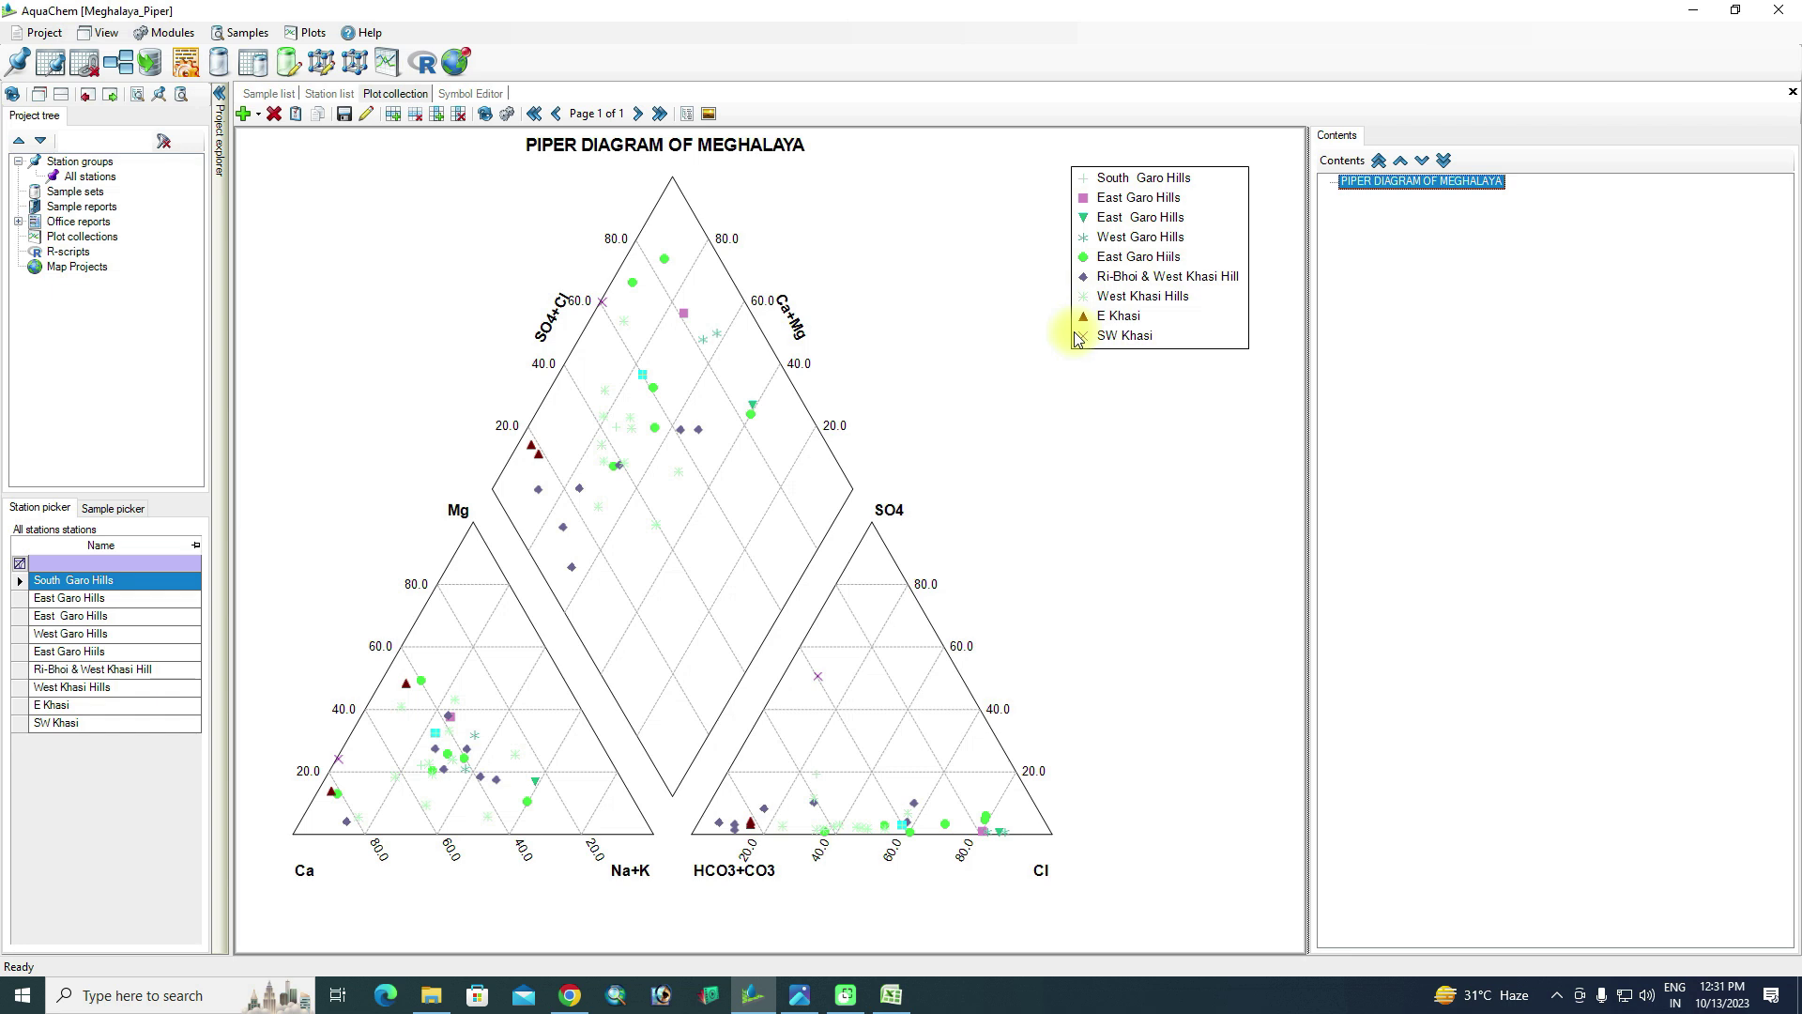
Open the export settings for the plot collection and choose the Desktop as the image output folder
{"action": "left_click", "coordinate": [709, 114]}
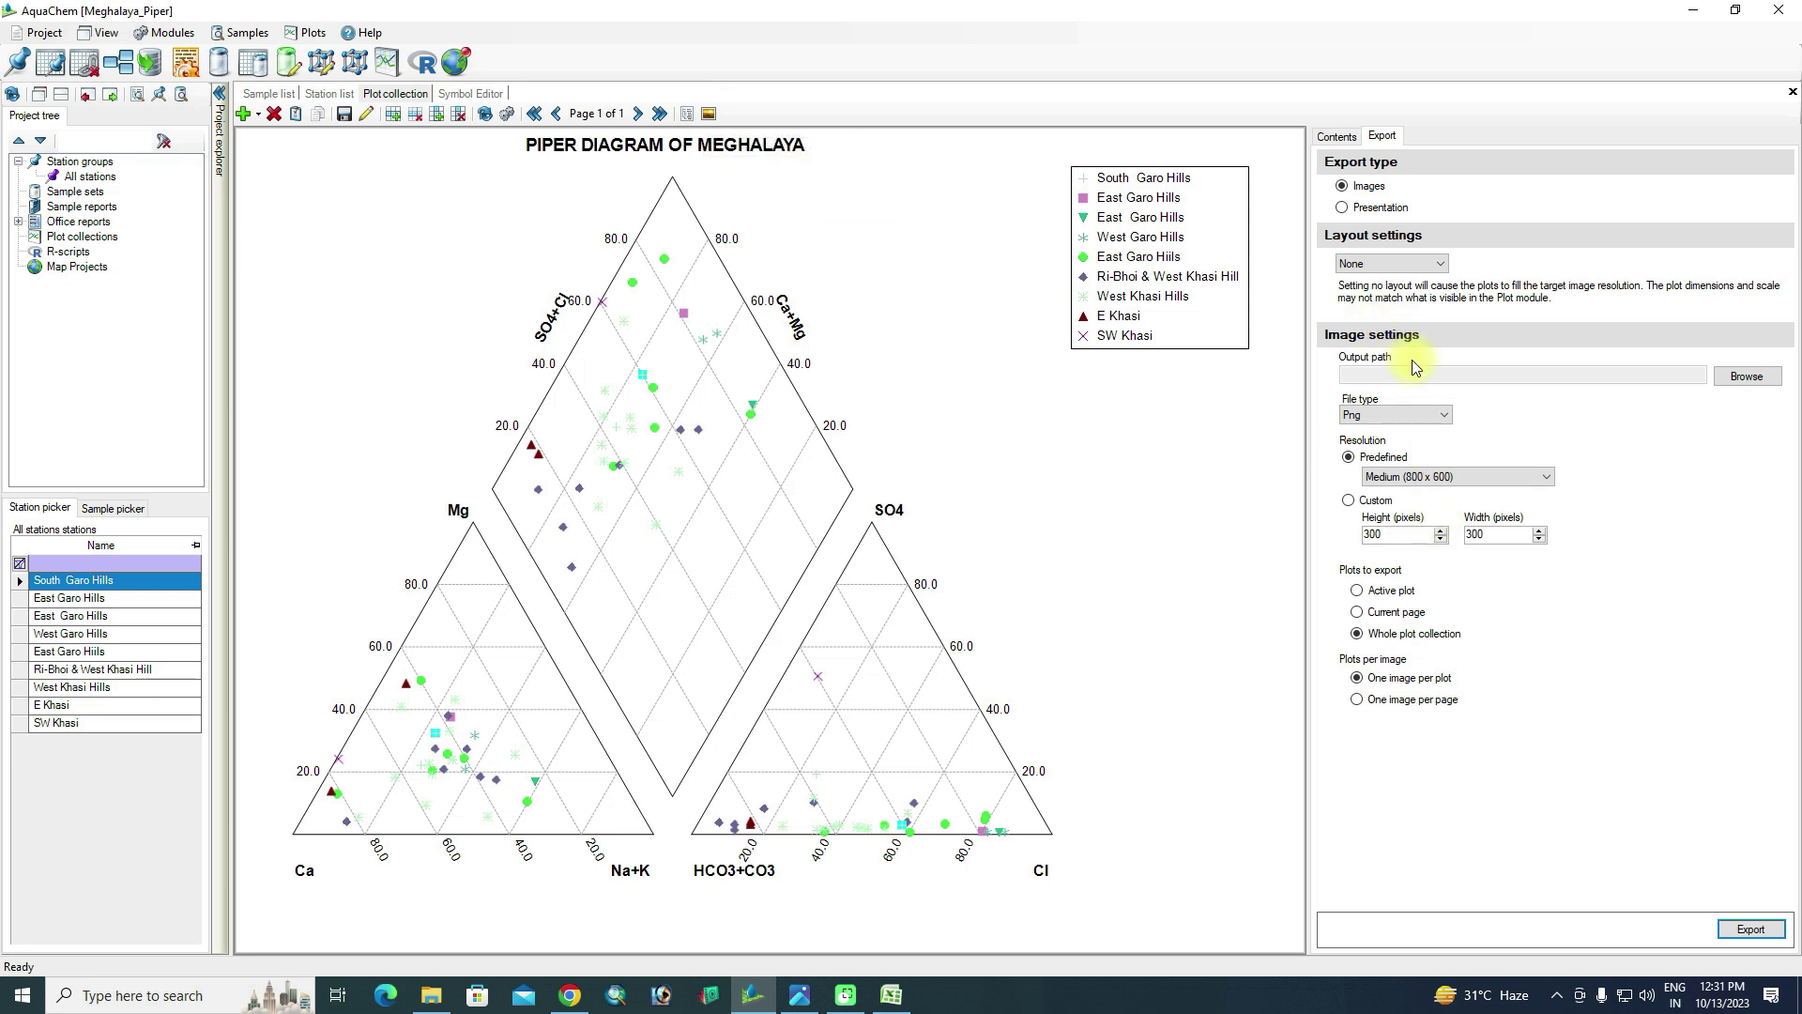
{"action": "left_click", "coordinate": [1741, 377]}
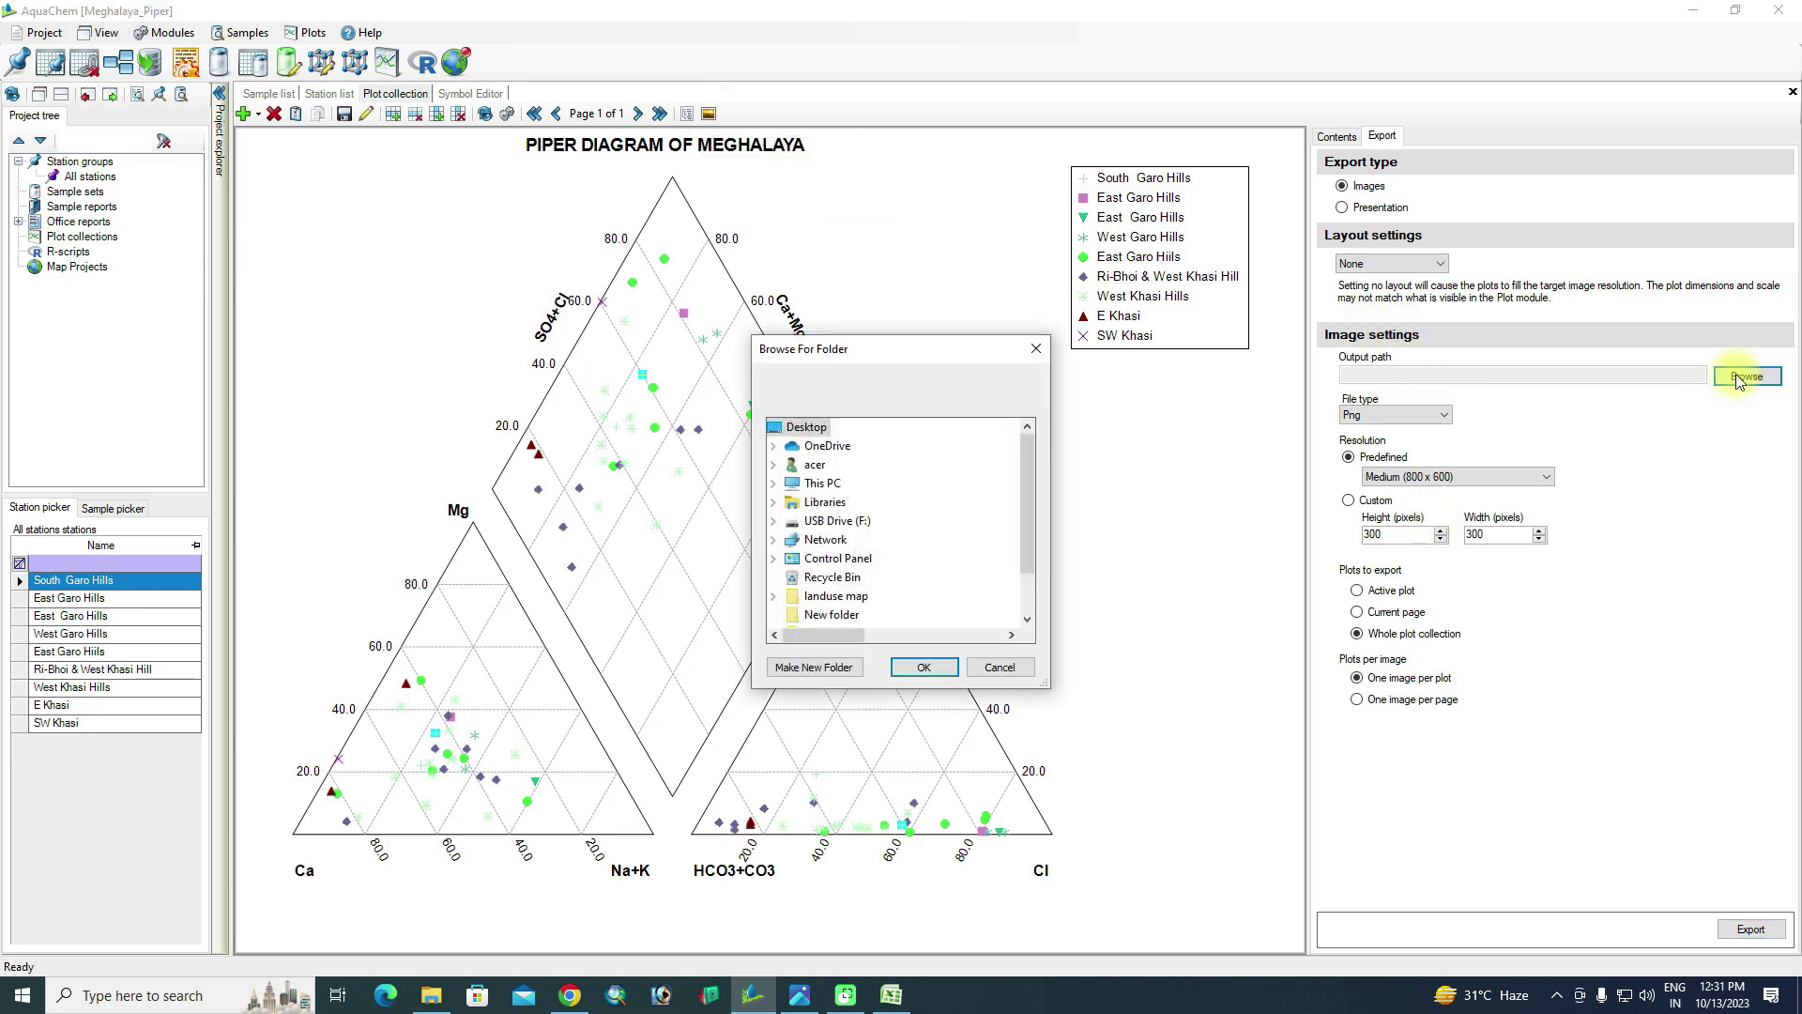
{"action": "left_click", "coordinate": [840, 483]}
{"action": "left_click", "coordinate": [840, 484]}
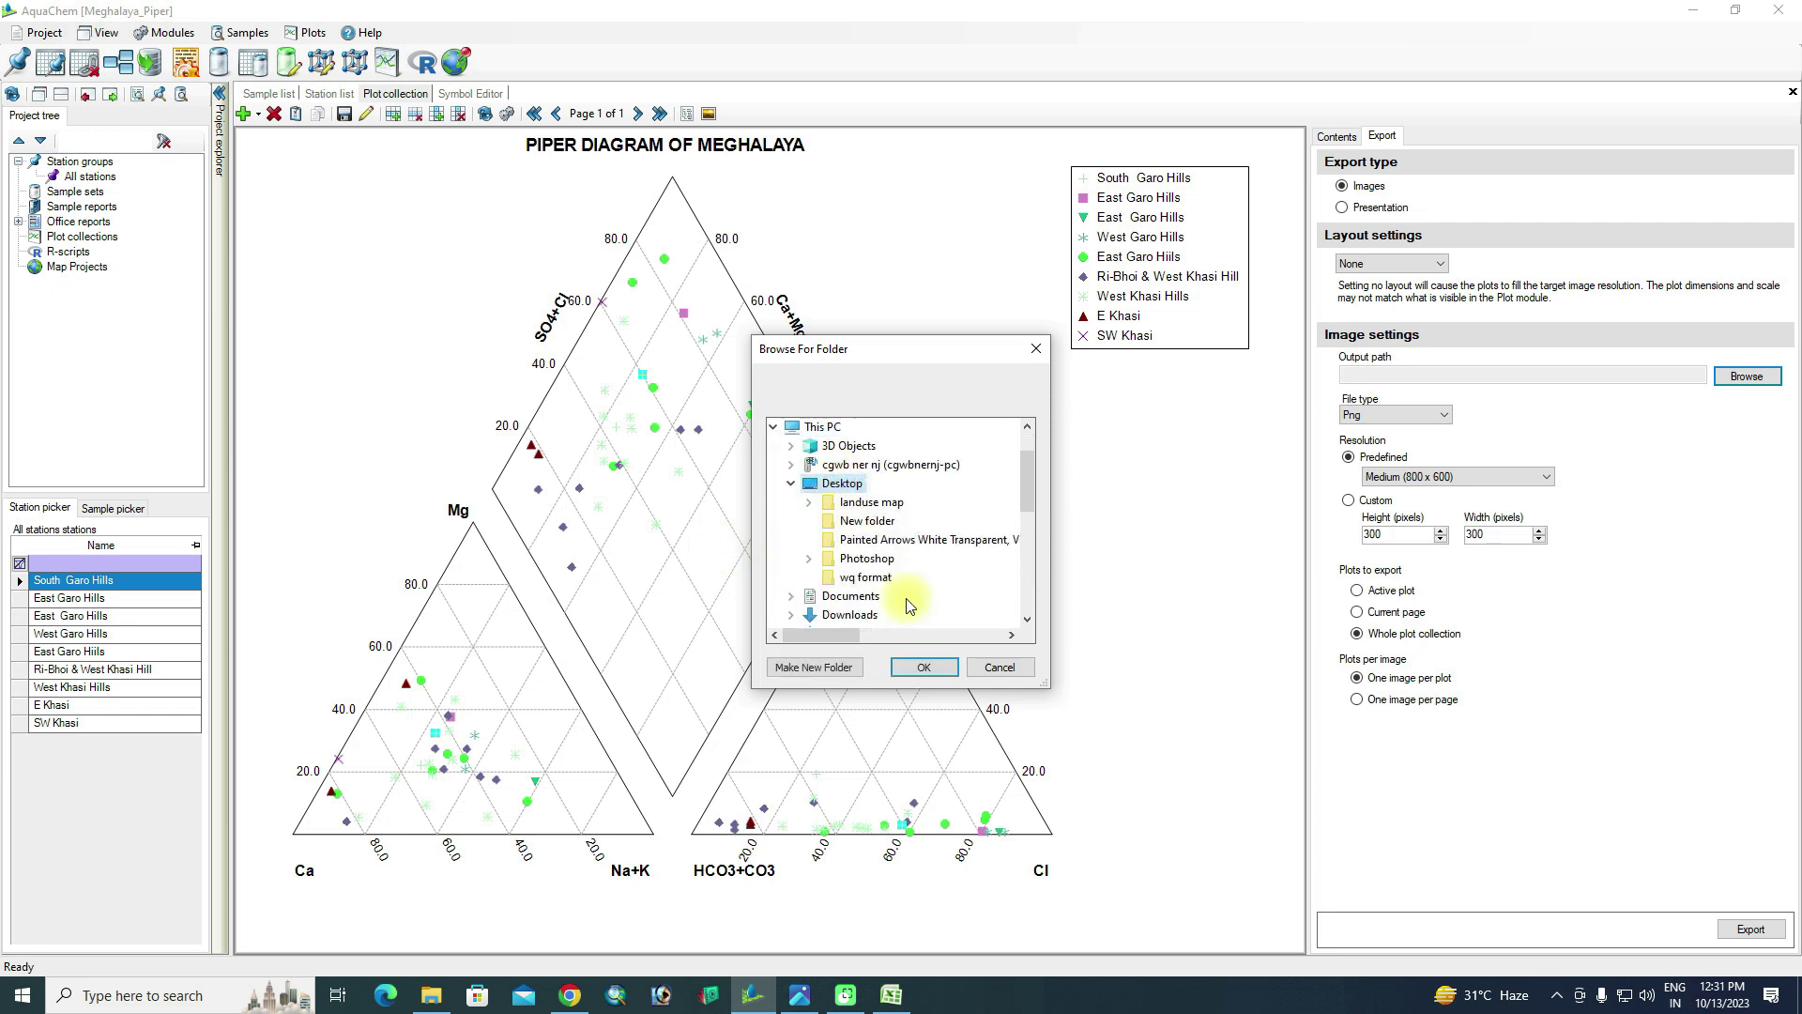
{"action": "left_click", "coordinate": [923, 668]}
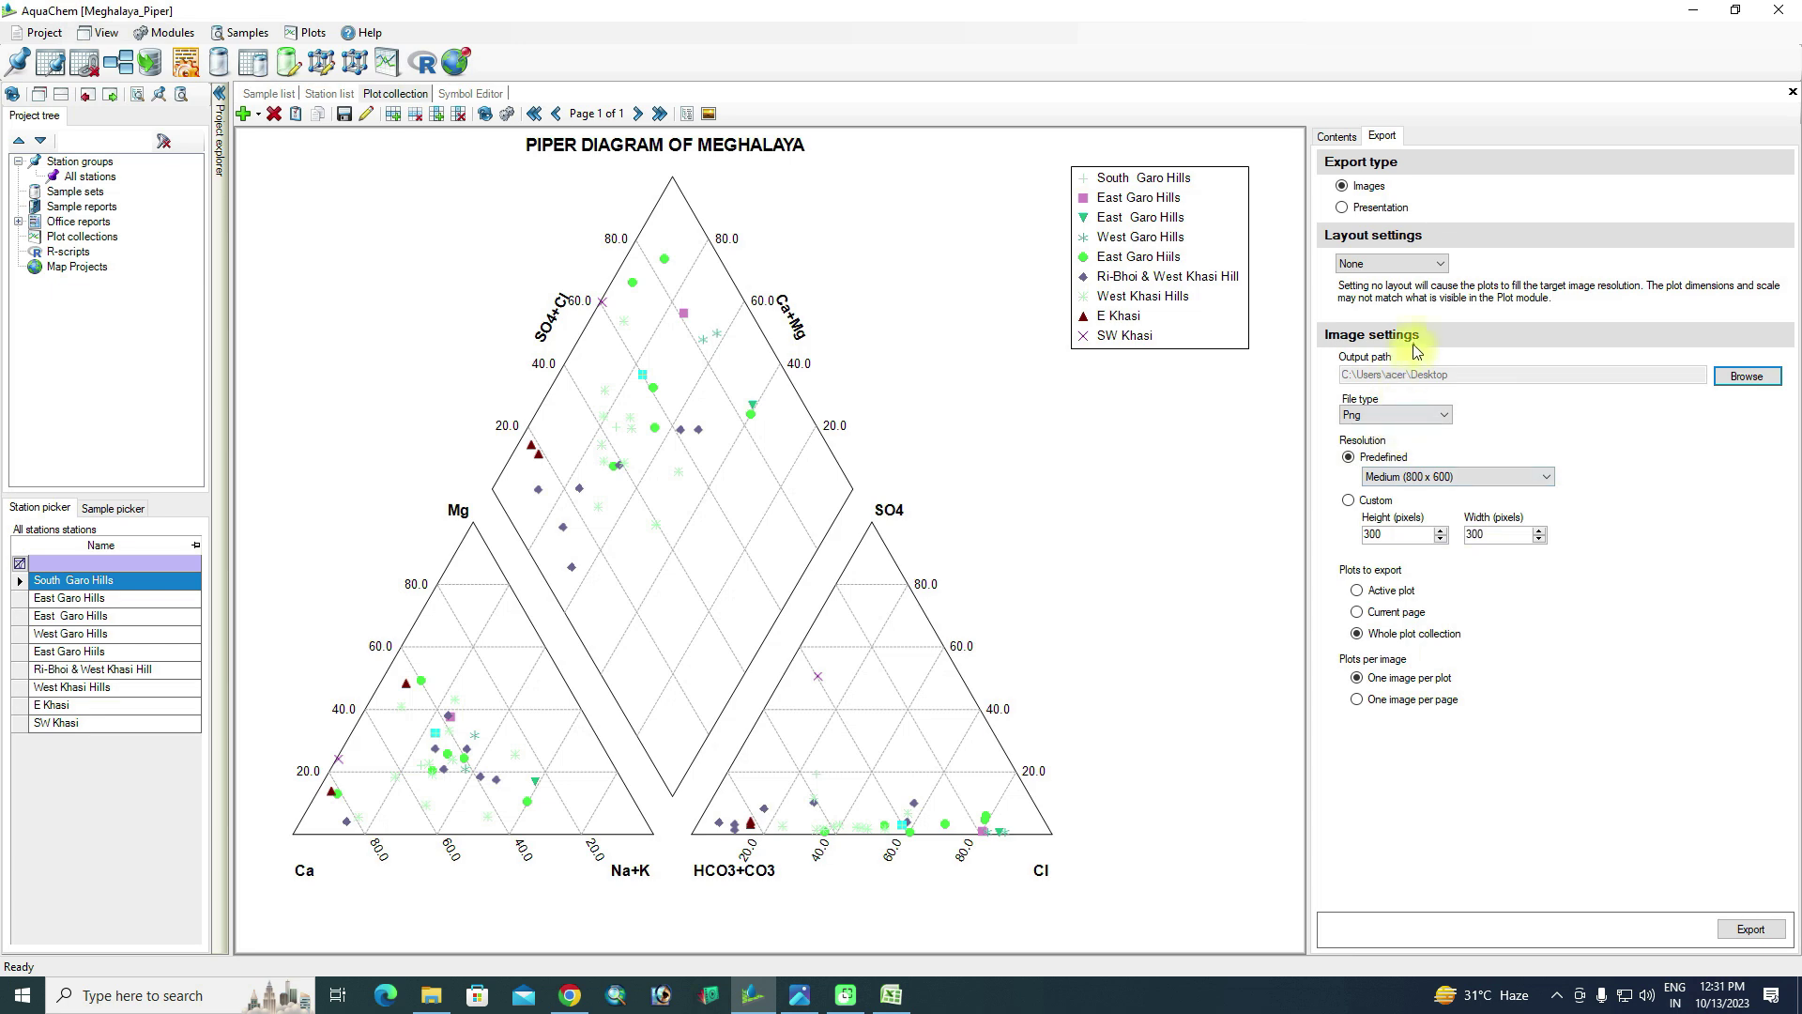
Limit the export to the active plot and set the output file to a PNG image named Meghalaya piper on the Desktop
{"action": "left_click", "coordinate": [1357, 591]}
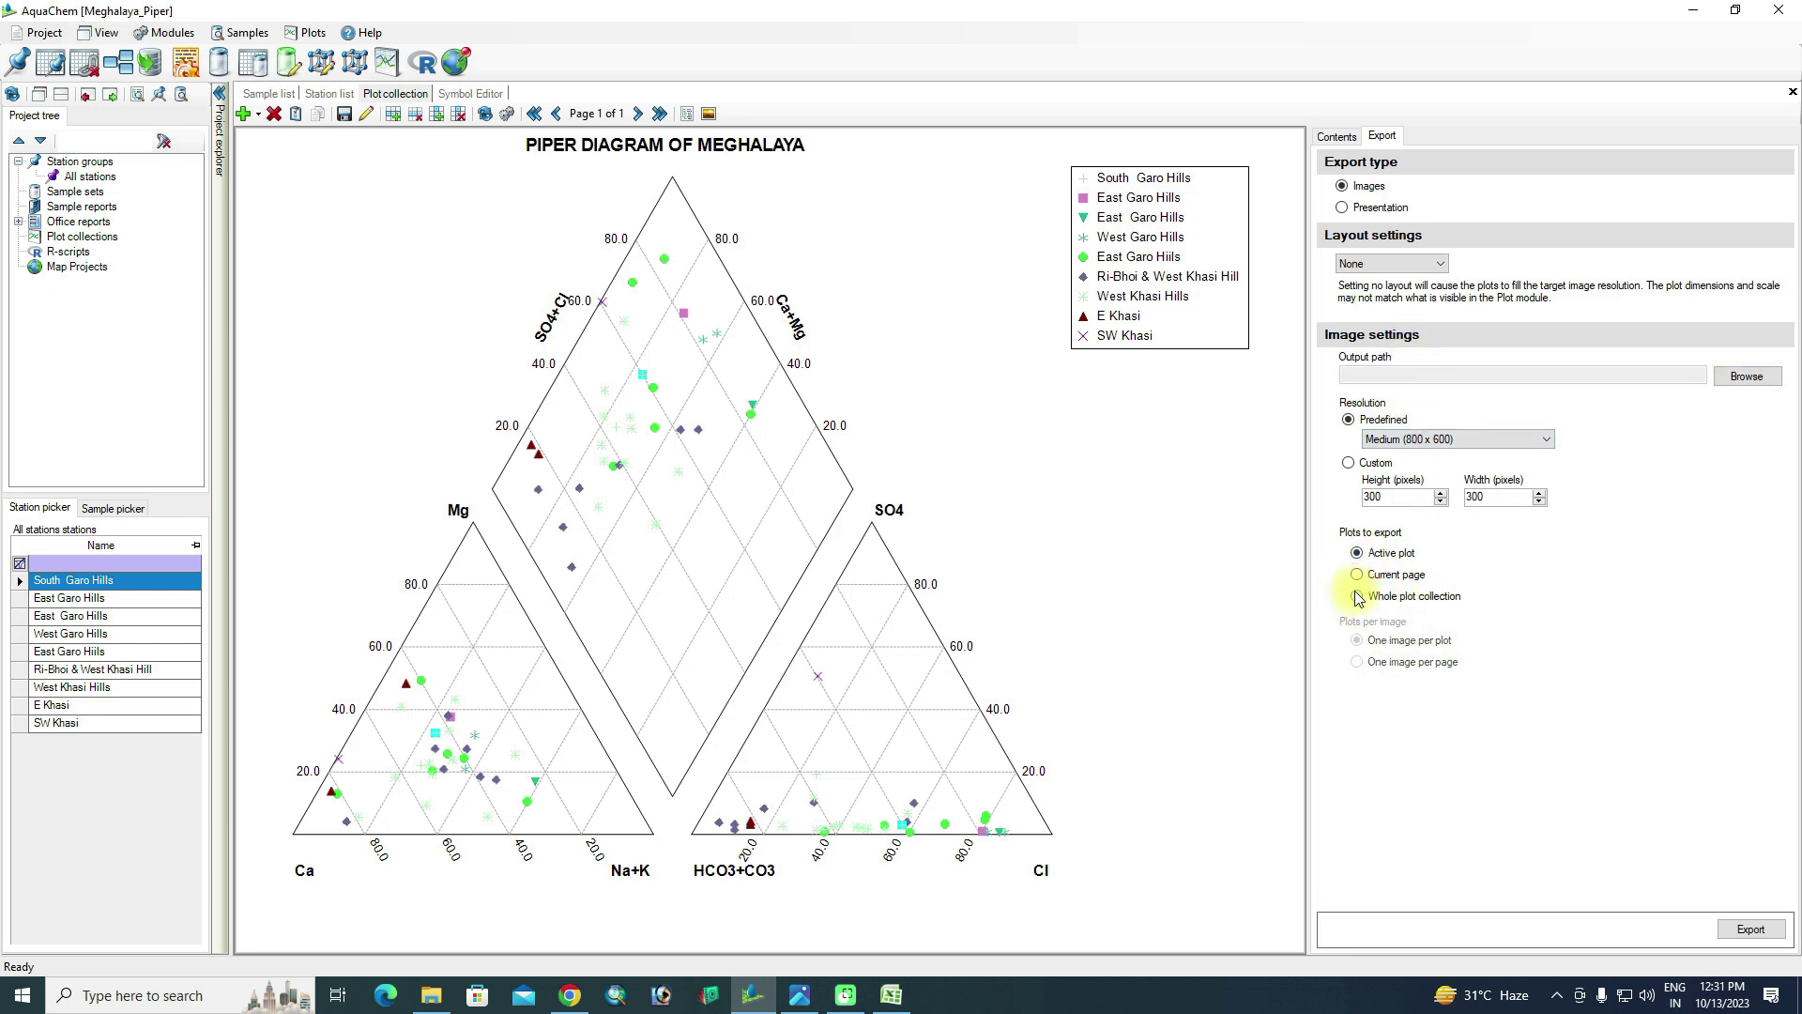
{"action": "left_click", "coordinate": [1752, 375]}
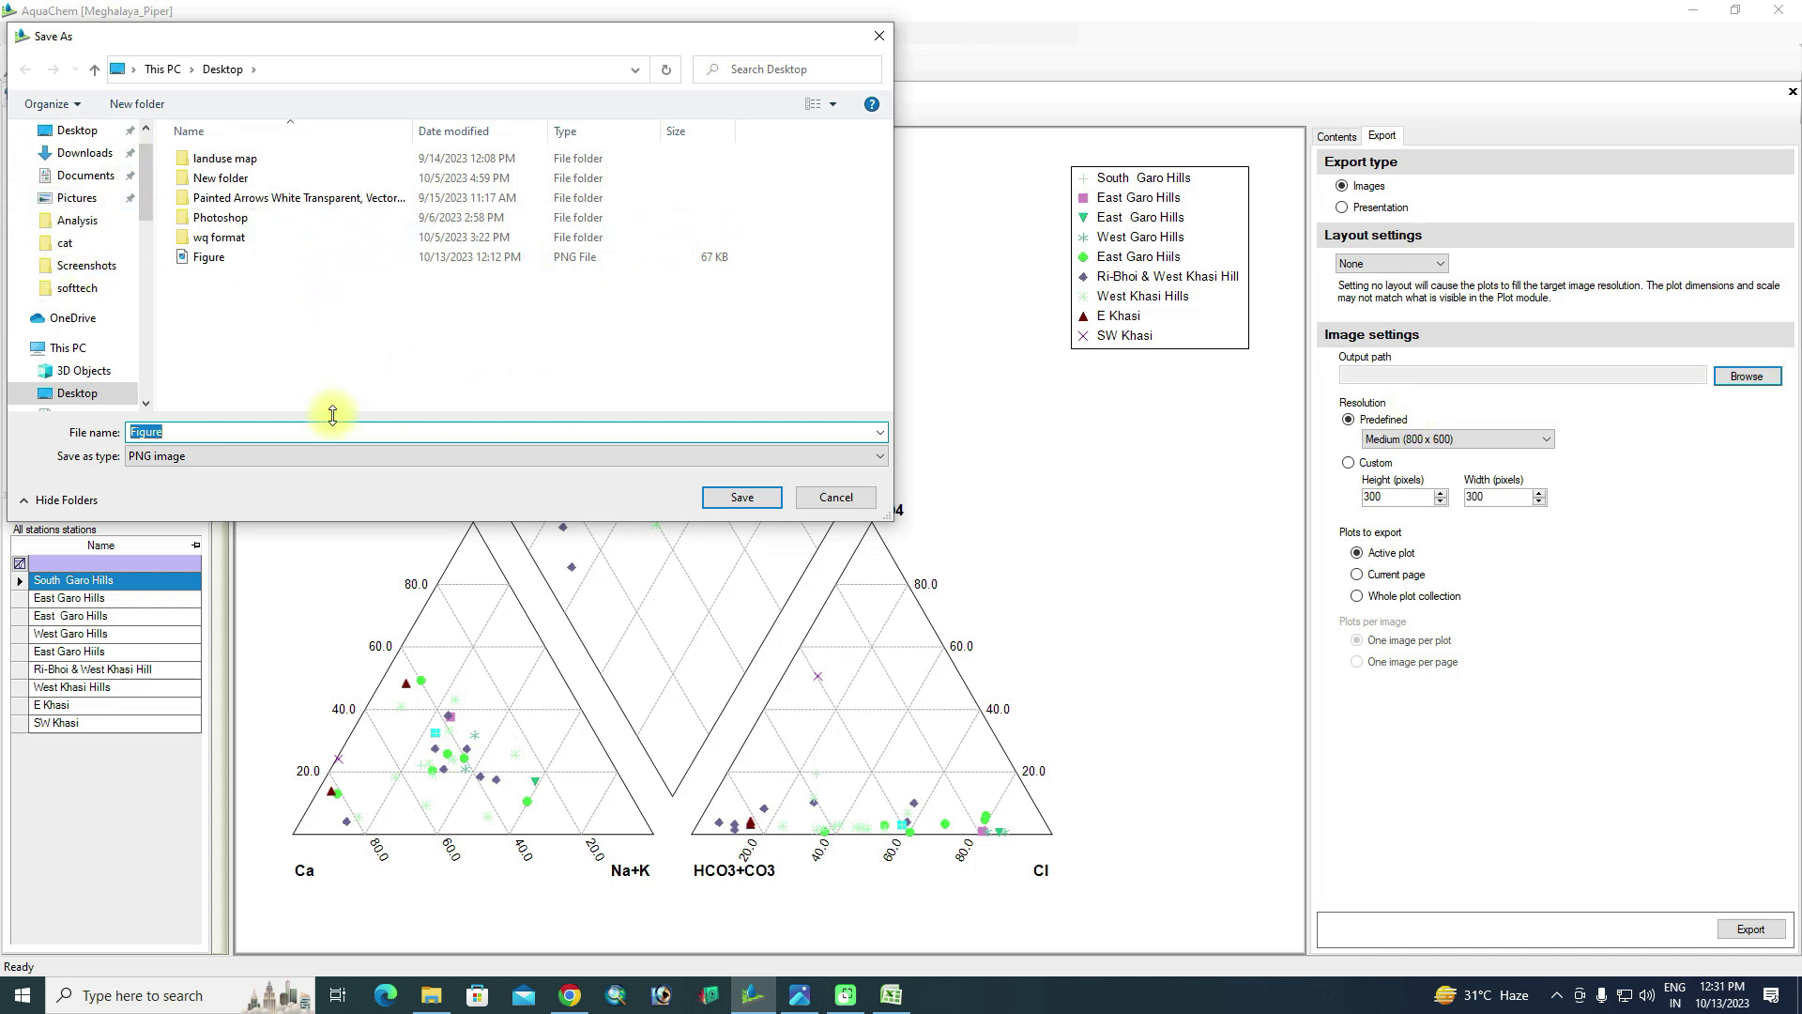
{"action": "type", "text": "m"}
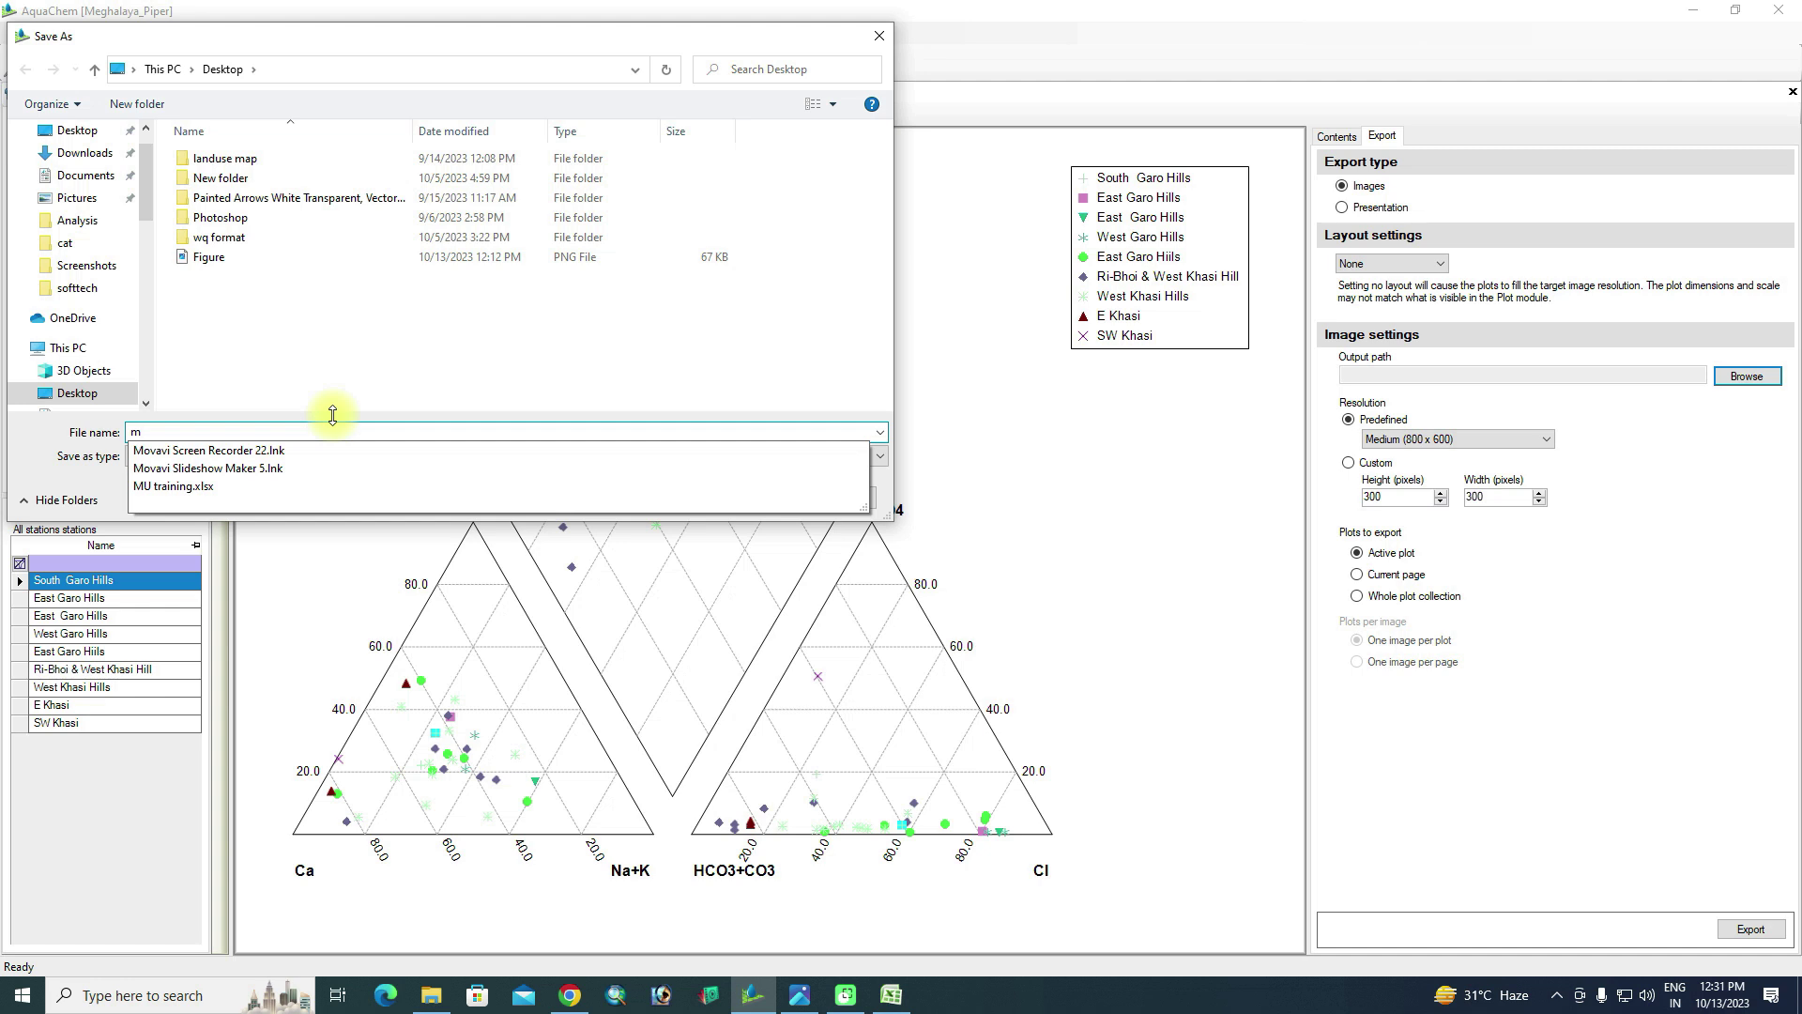
{"action": "type", "text": "EG"}
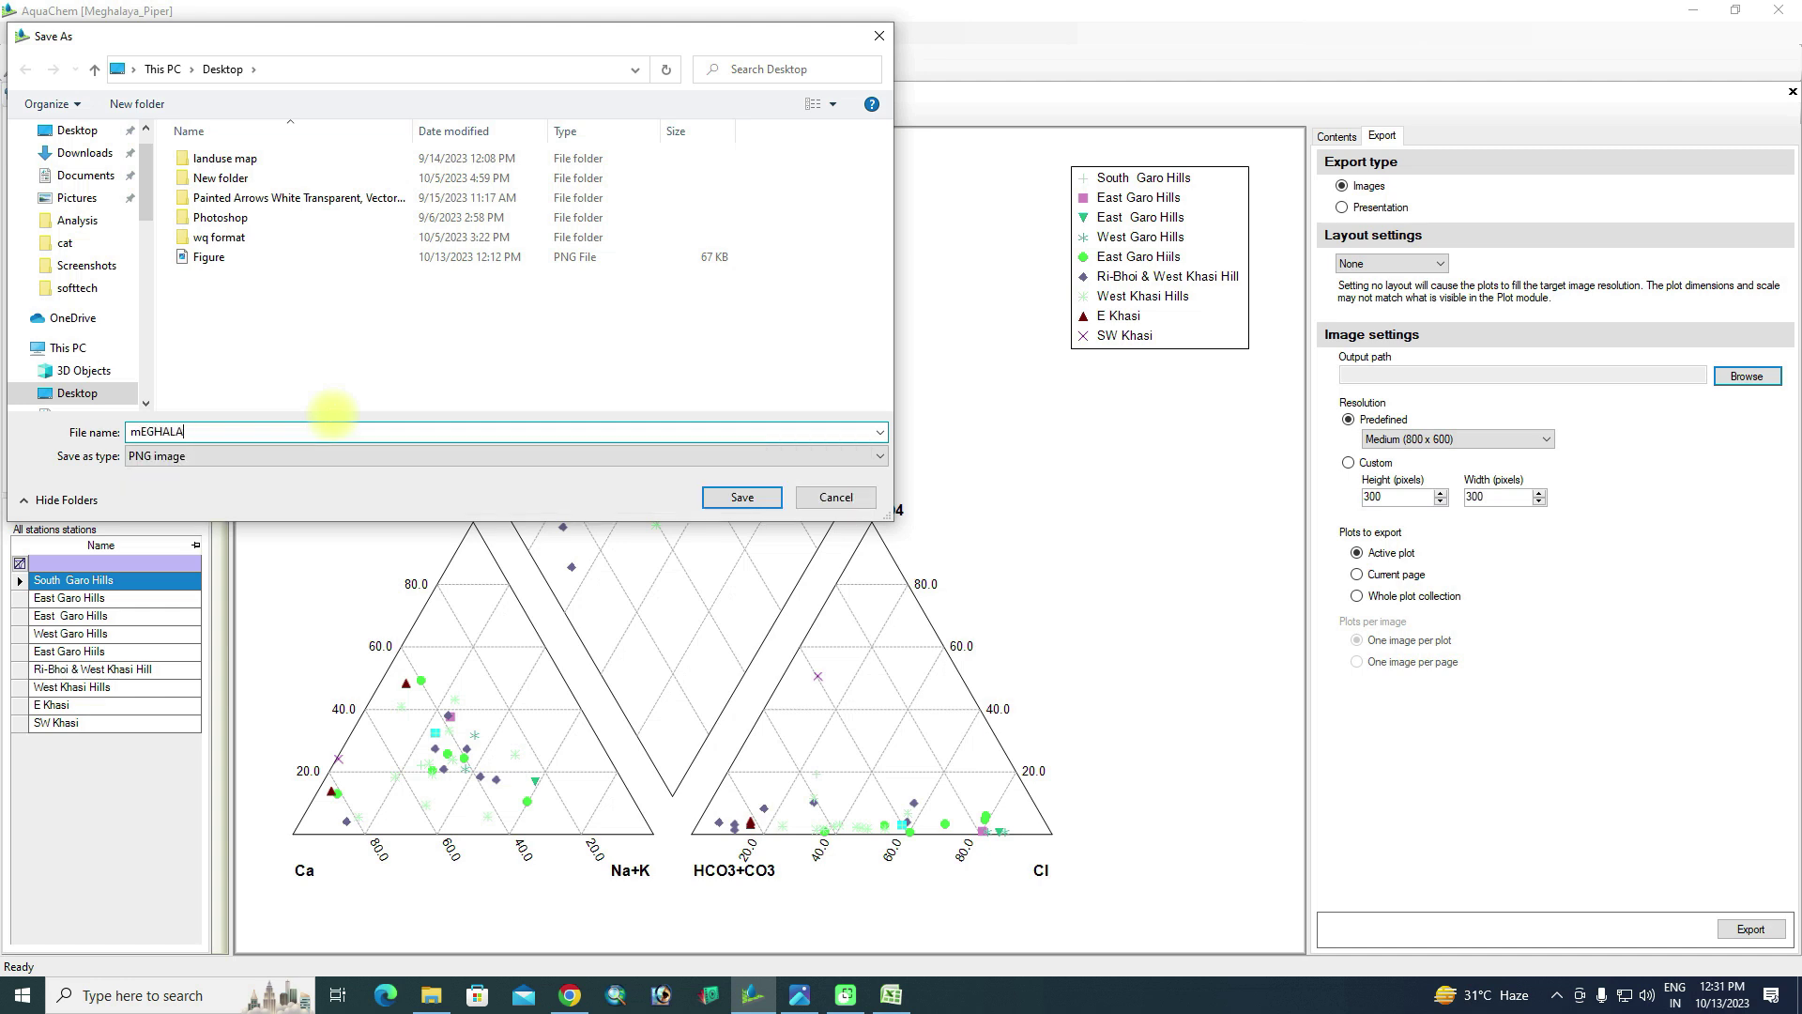
{"action": "type", "text": "HAL"}
{"action": "key", "text": "BackSpace"}
{"action": "key", "text": "BackSpace"}
{"action": "key", "text": "BackSpace"}
{"action": "key", "text": "BackSpace"}
{"action": "key", "text": "BackSpace"}
{"action": "key", "text": "BackSpace"}
{"action": "type", "text": "M"}
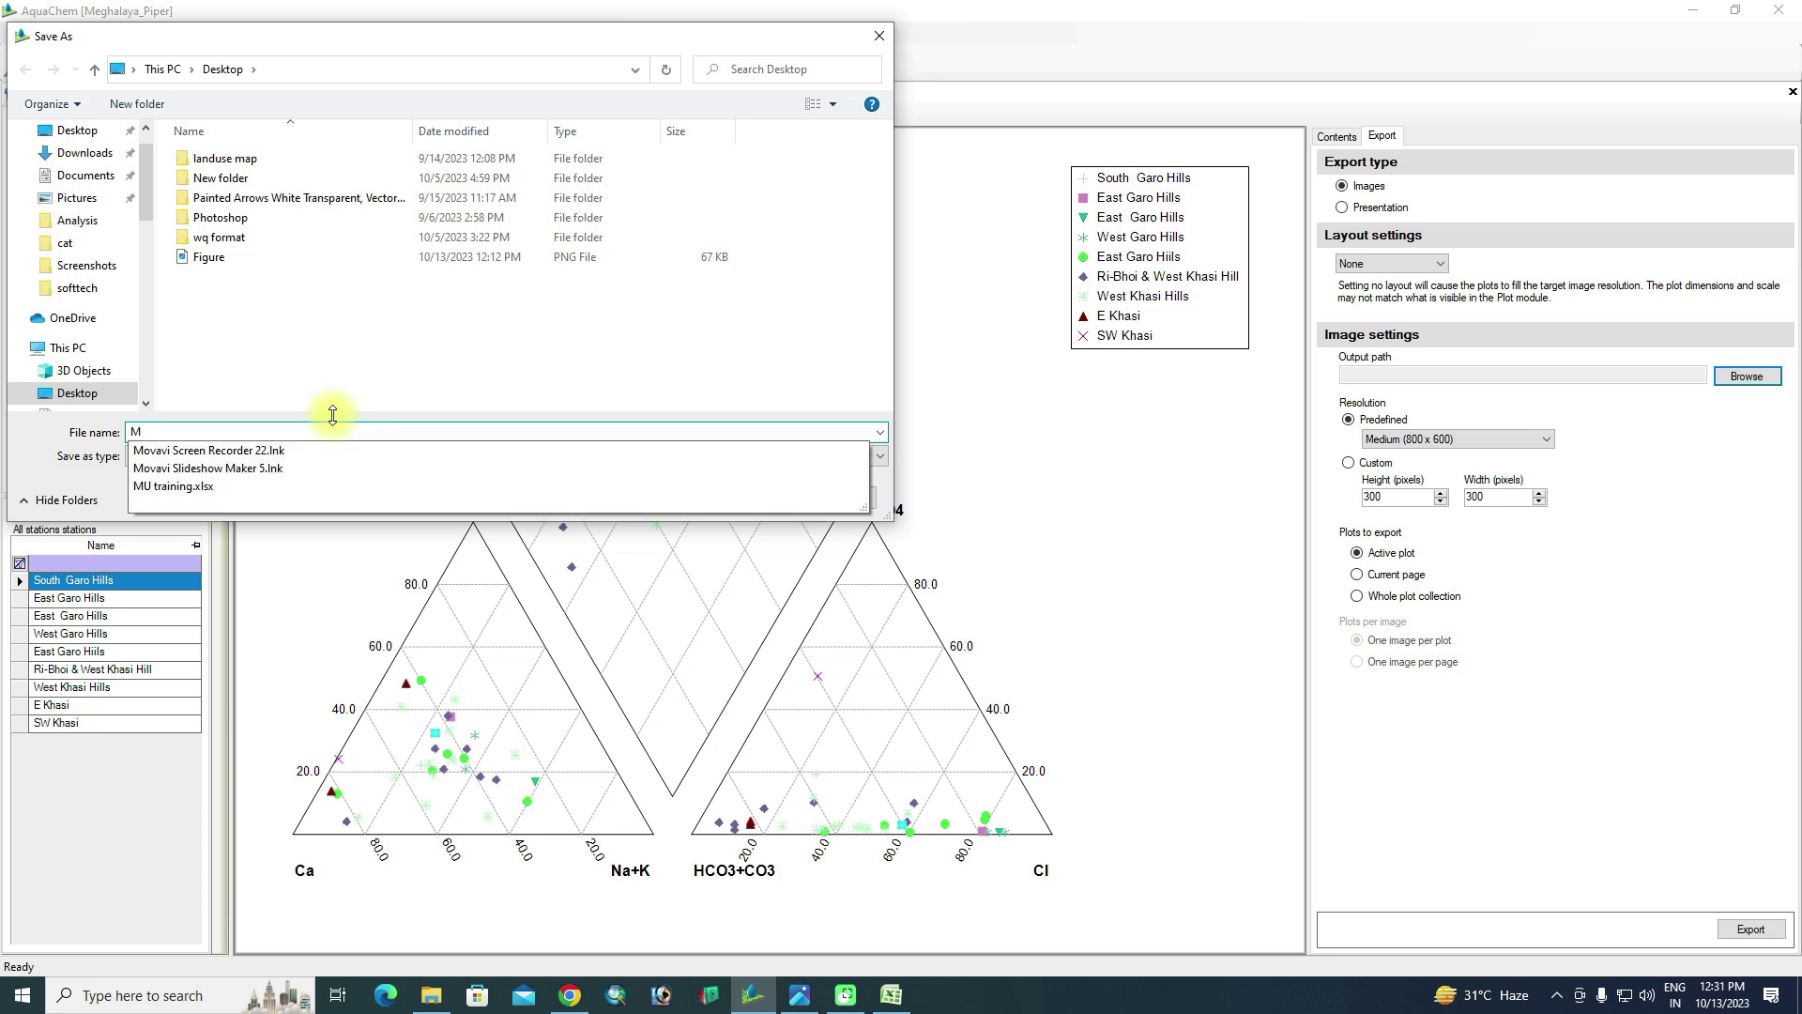
{"action": "type", "text": "eghalaya piper"}
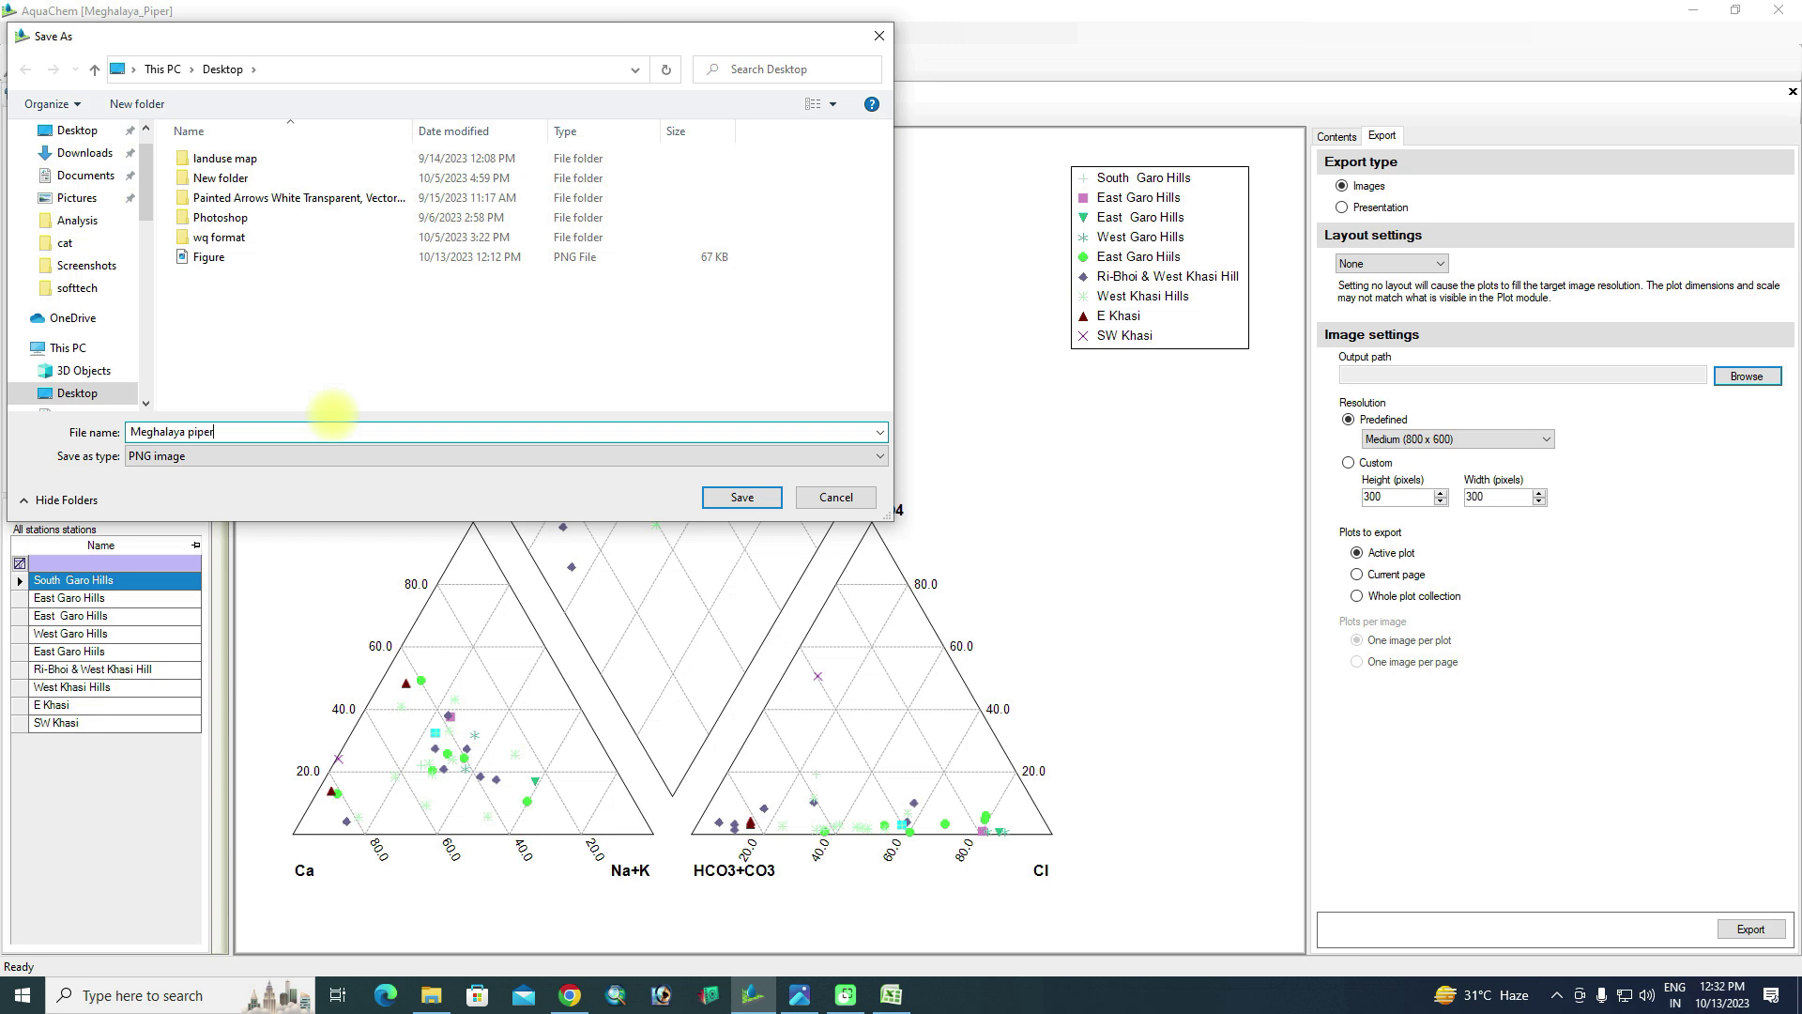
{"action": "left_click", "coordinate": [719, 498]}
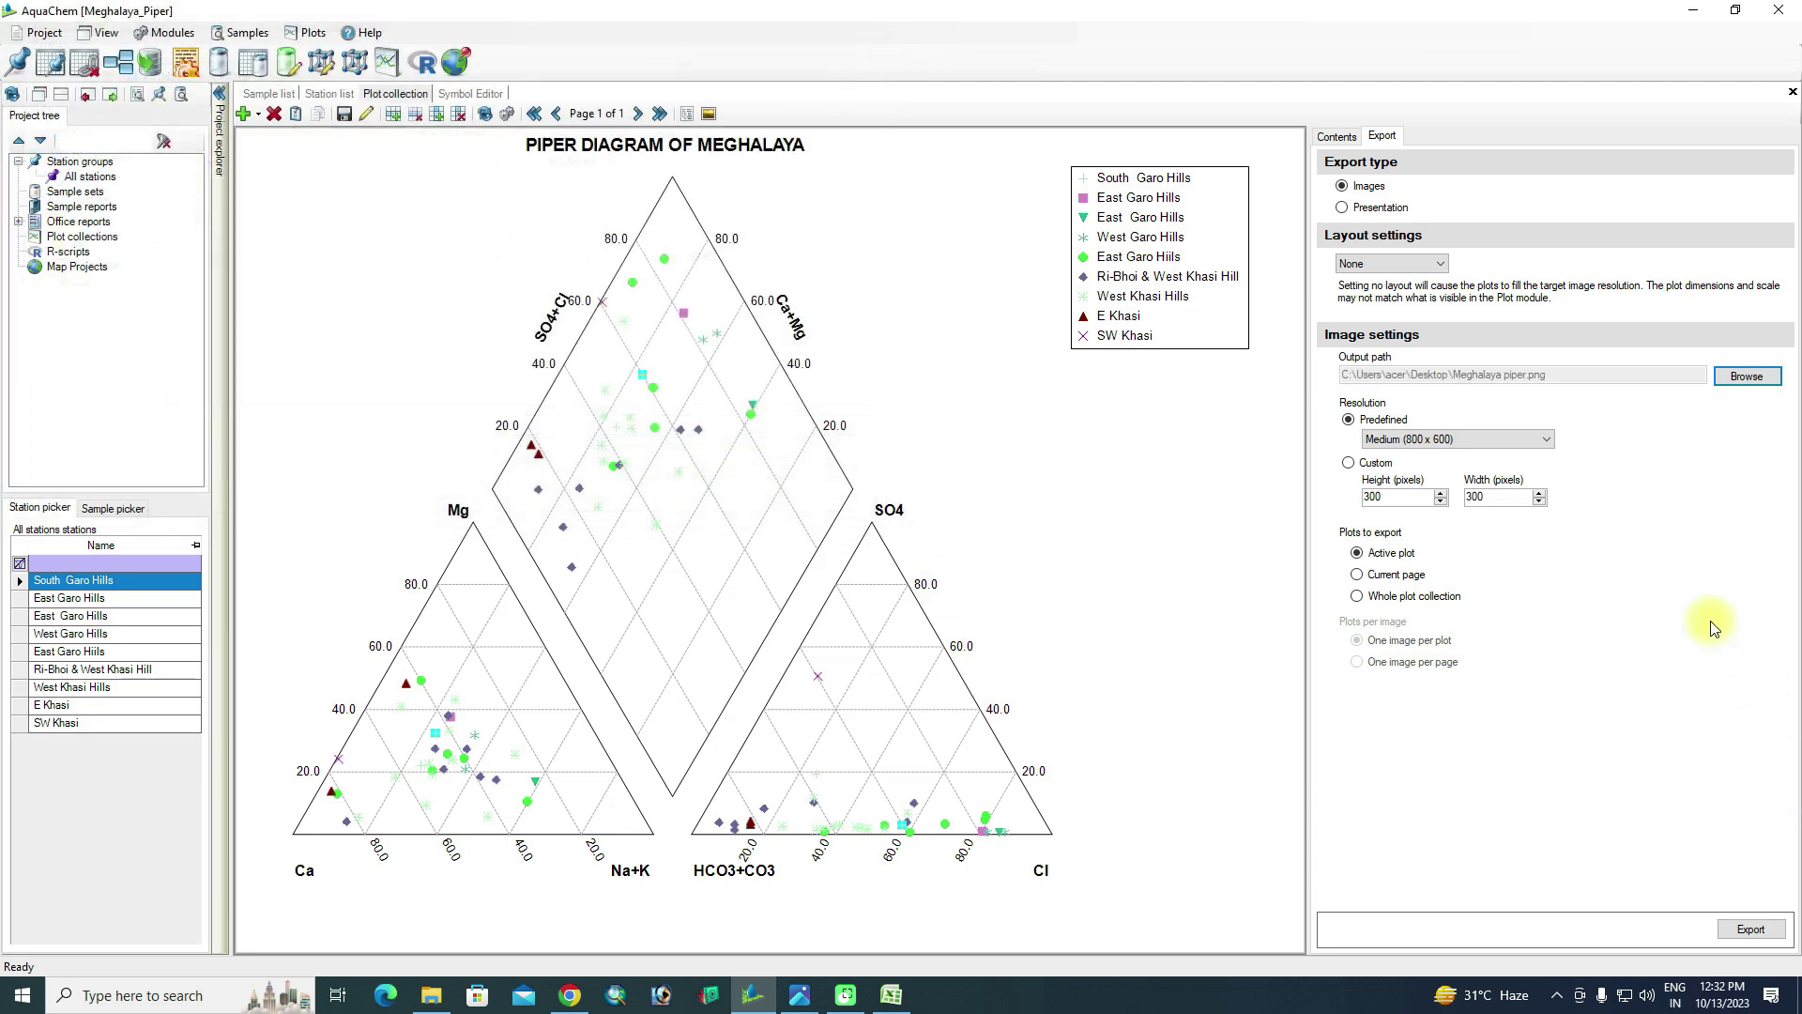
Set the image resolution to Large (1024 x 768) and export the Piper plot
{"action": "left_click", "coordinate": [1502, 438]}
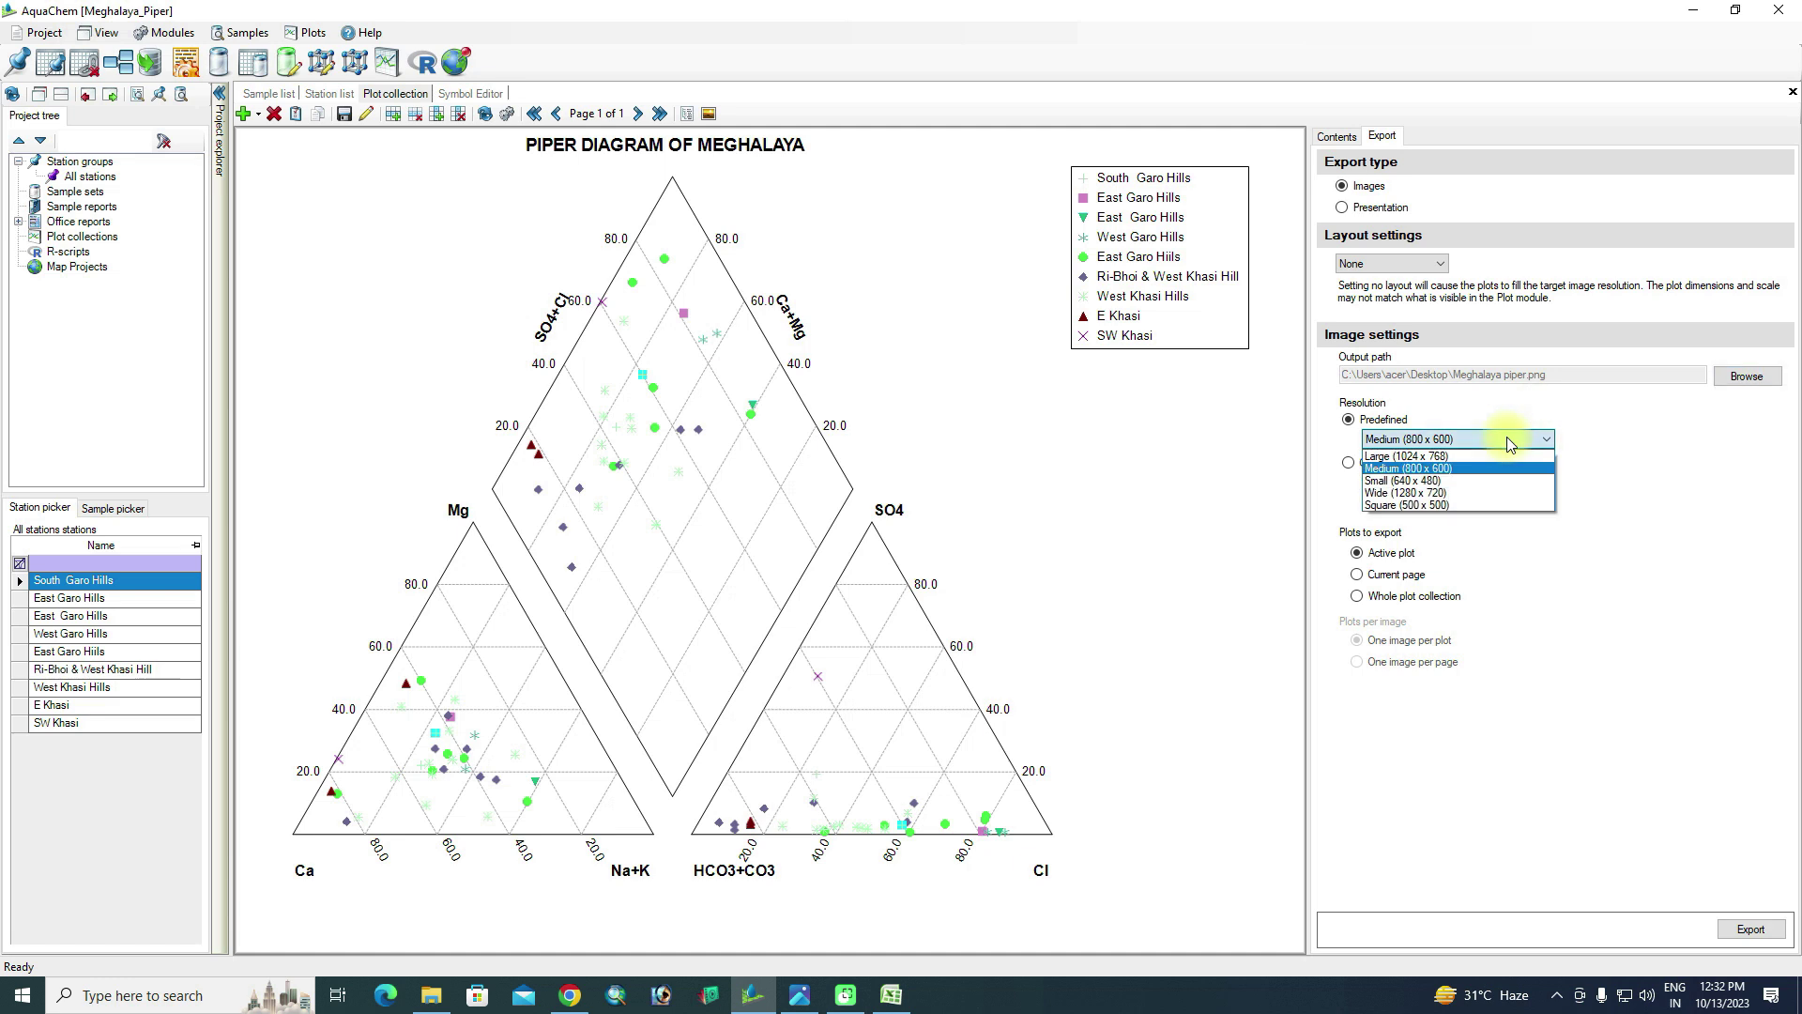
{"action": "left_click", "coordinate": [1475, 460]}
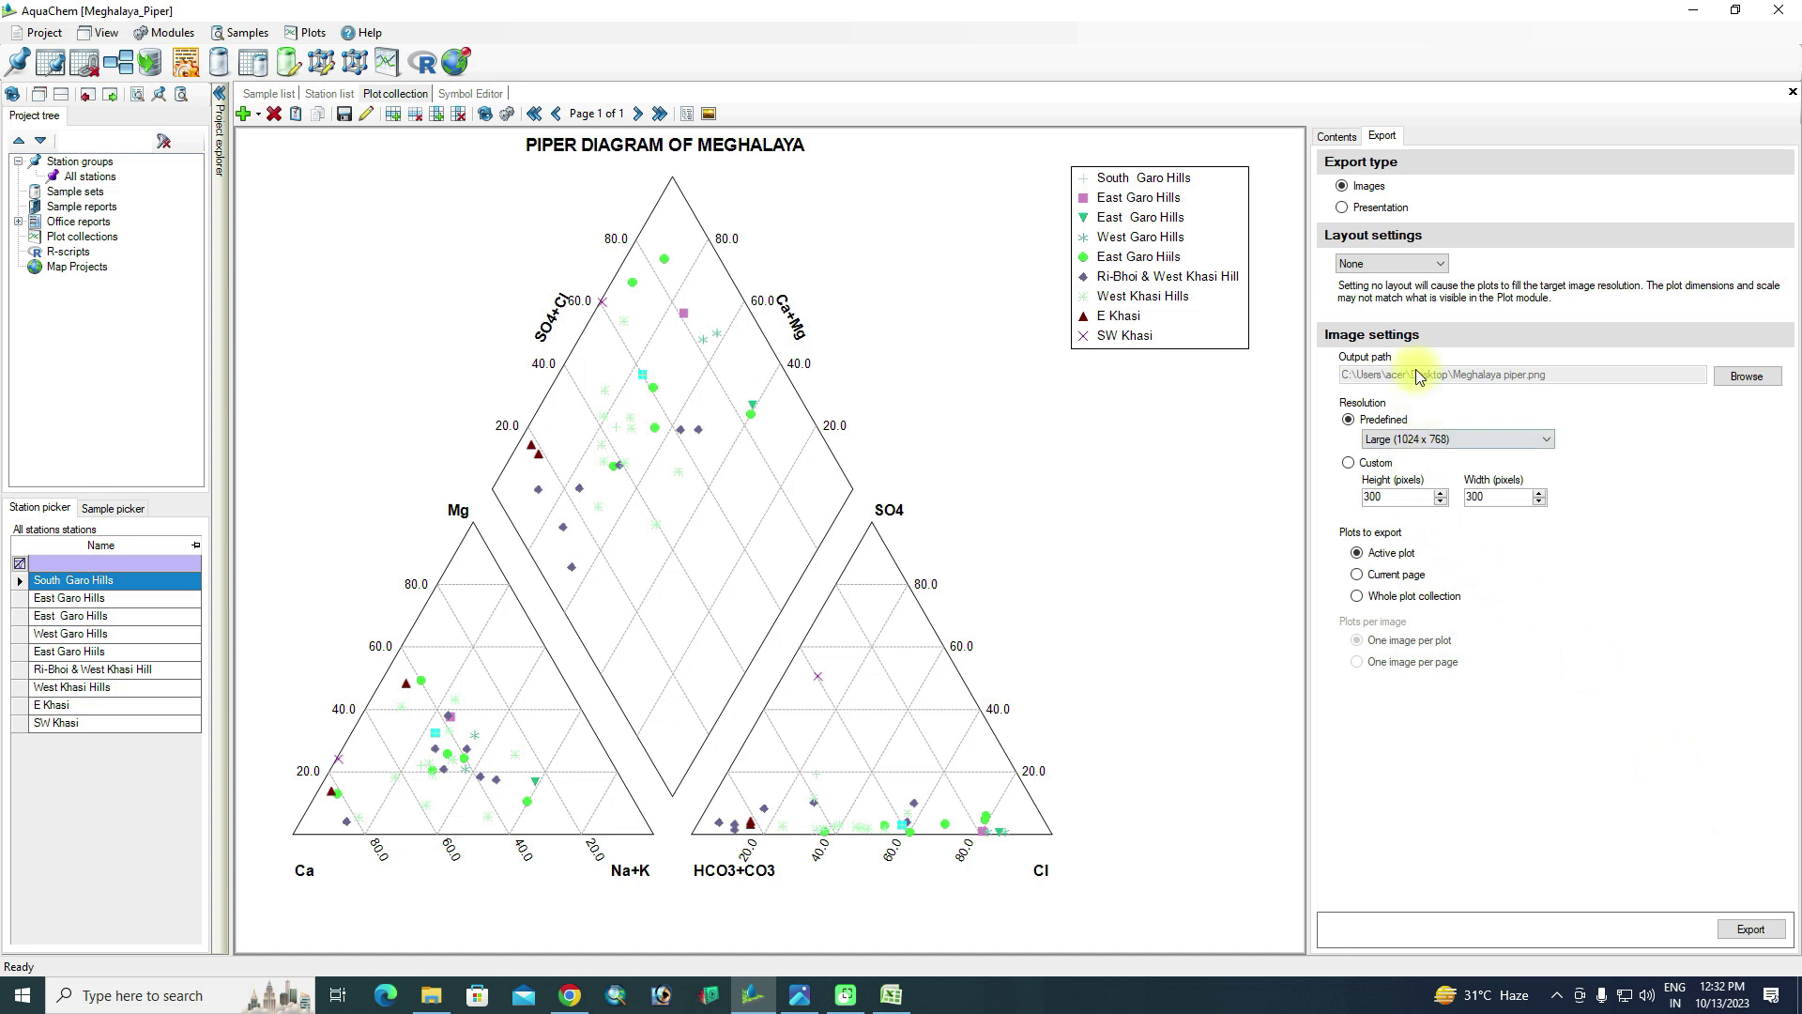
{"action": "left_click", "coordinate": [1746, 930]}
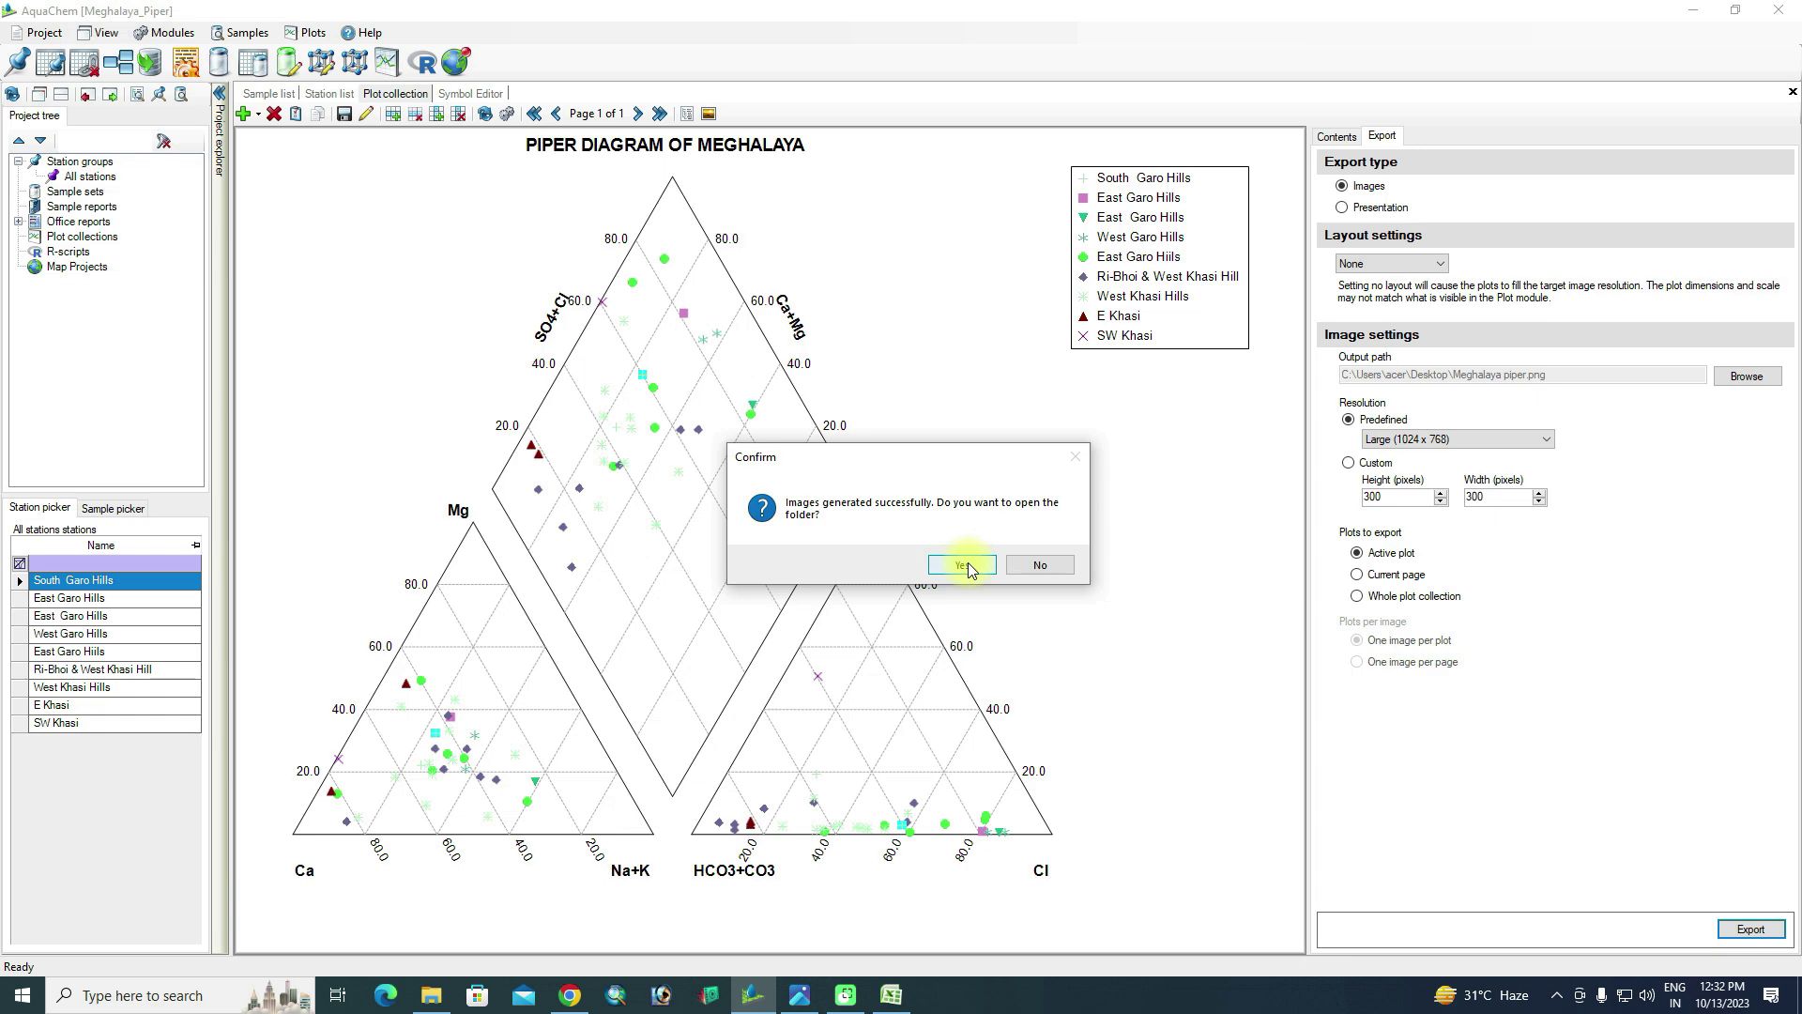
Look for the exported image in the Desktop folder and on the desktop, and return to the AquaChem export settings
{"action": "left_click", "coordinate": [962, 564]}
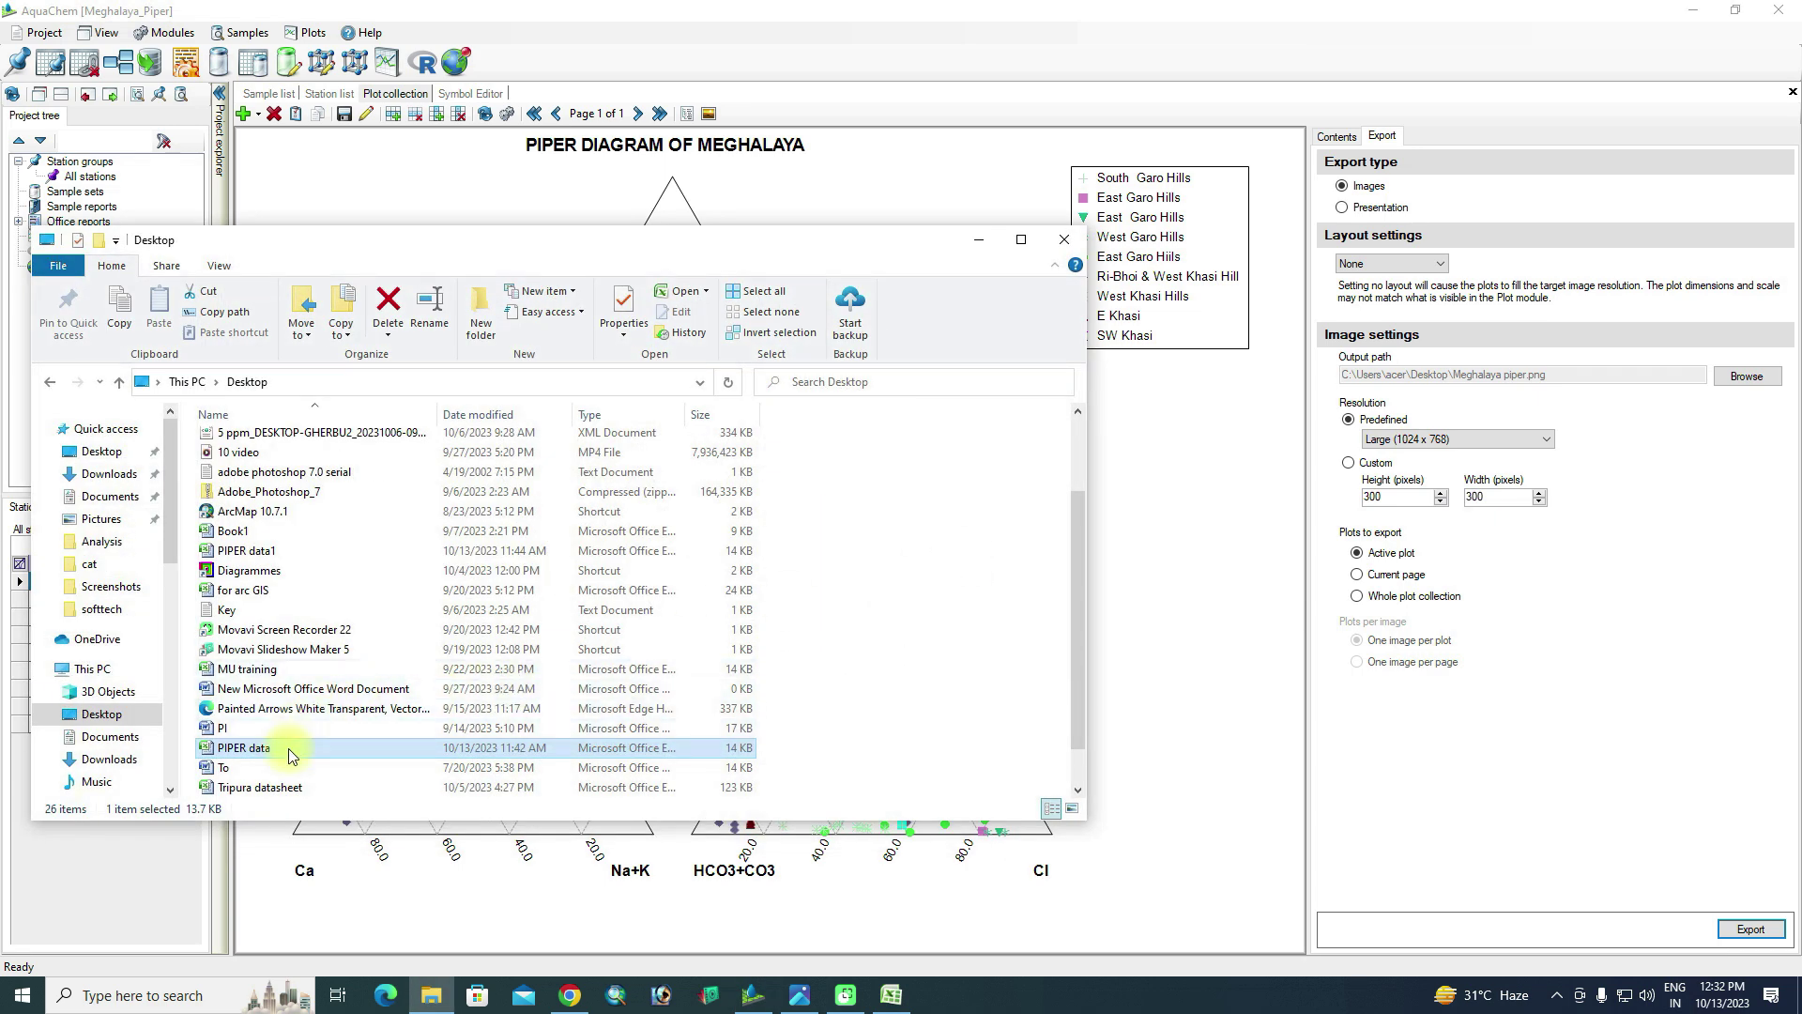
{"action": "left_click", "coordinate": [1021, 240]}
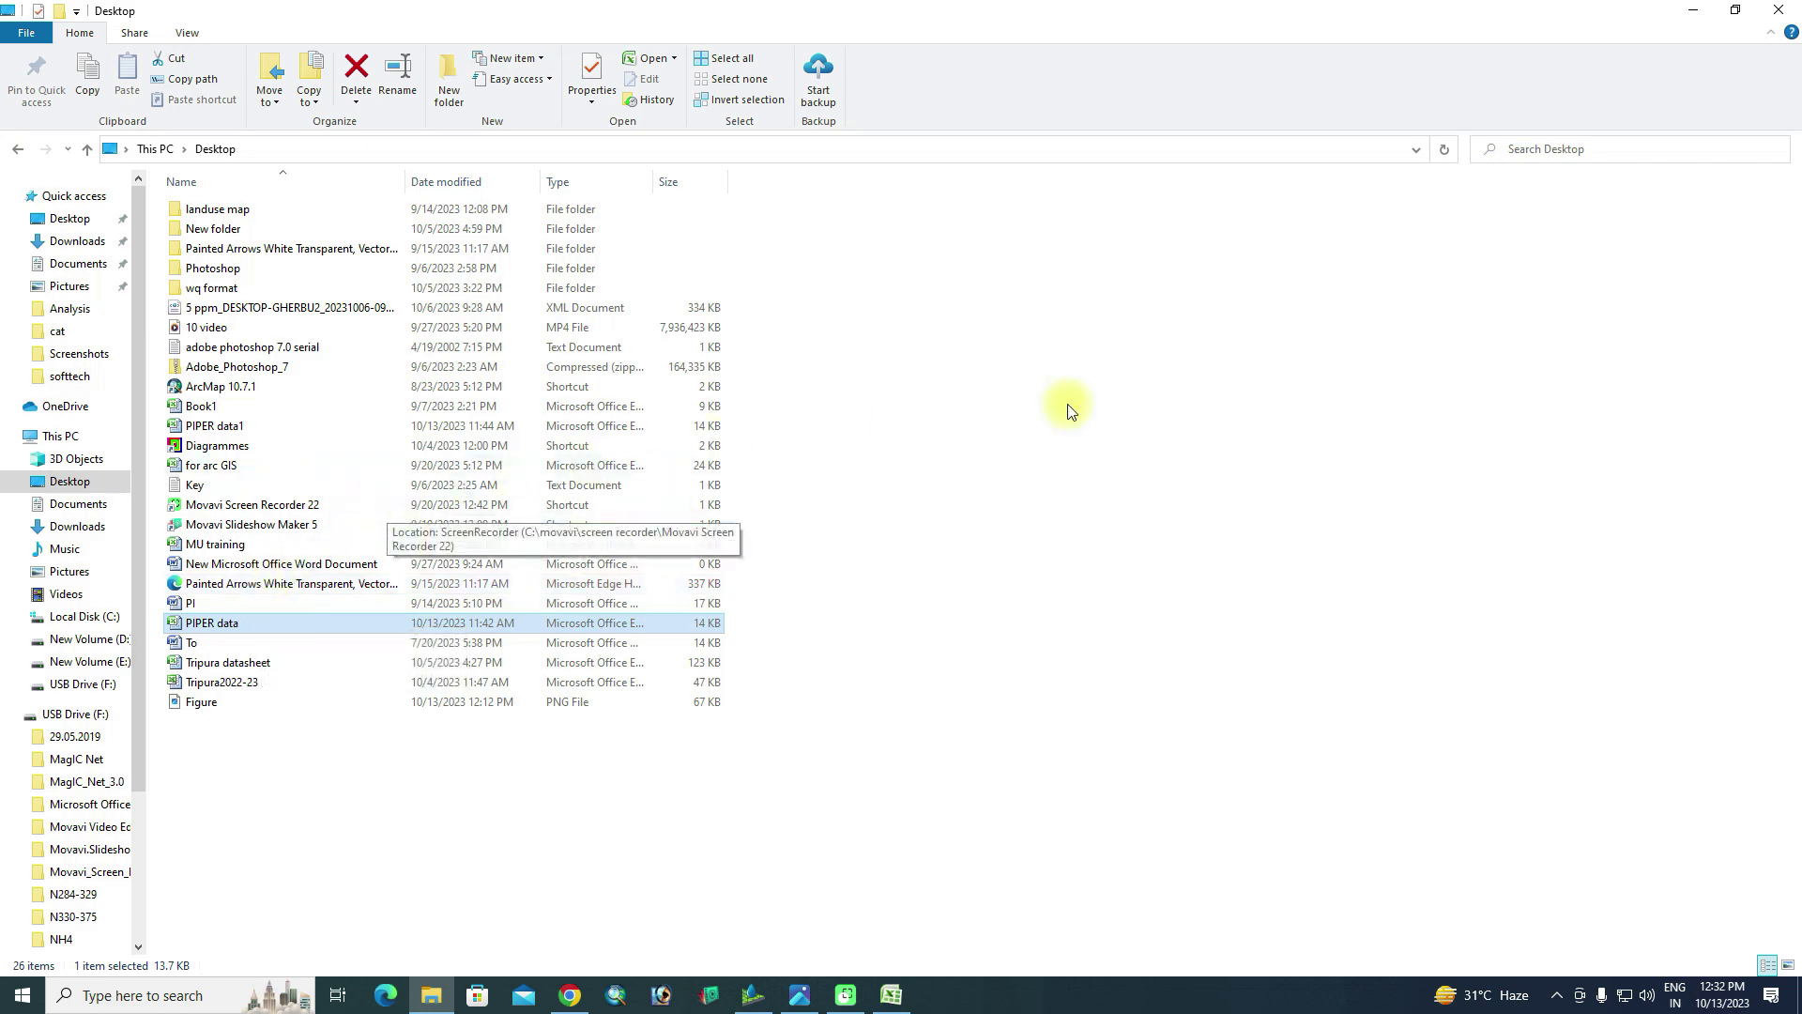
{"action": "left_click", "coordinate": [1679, 9]}
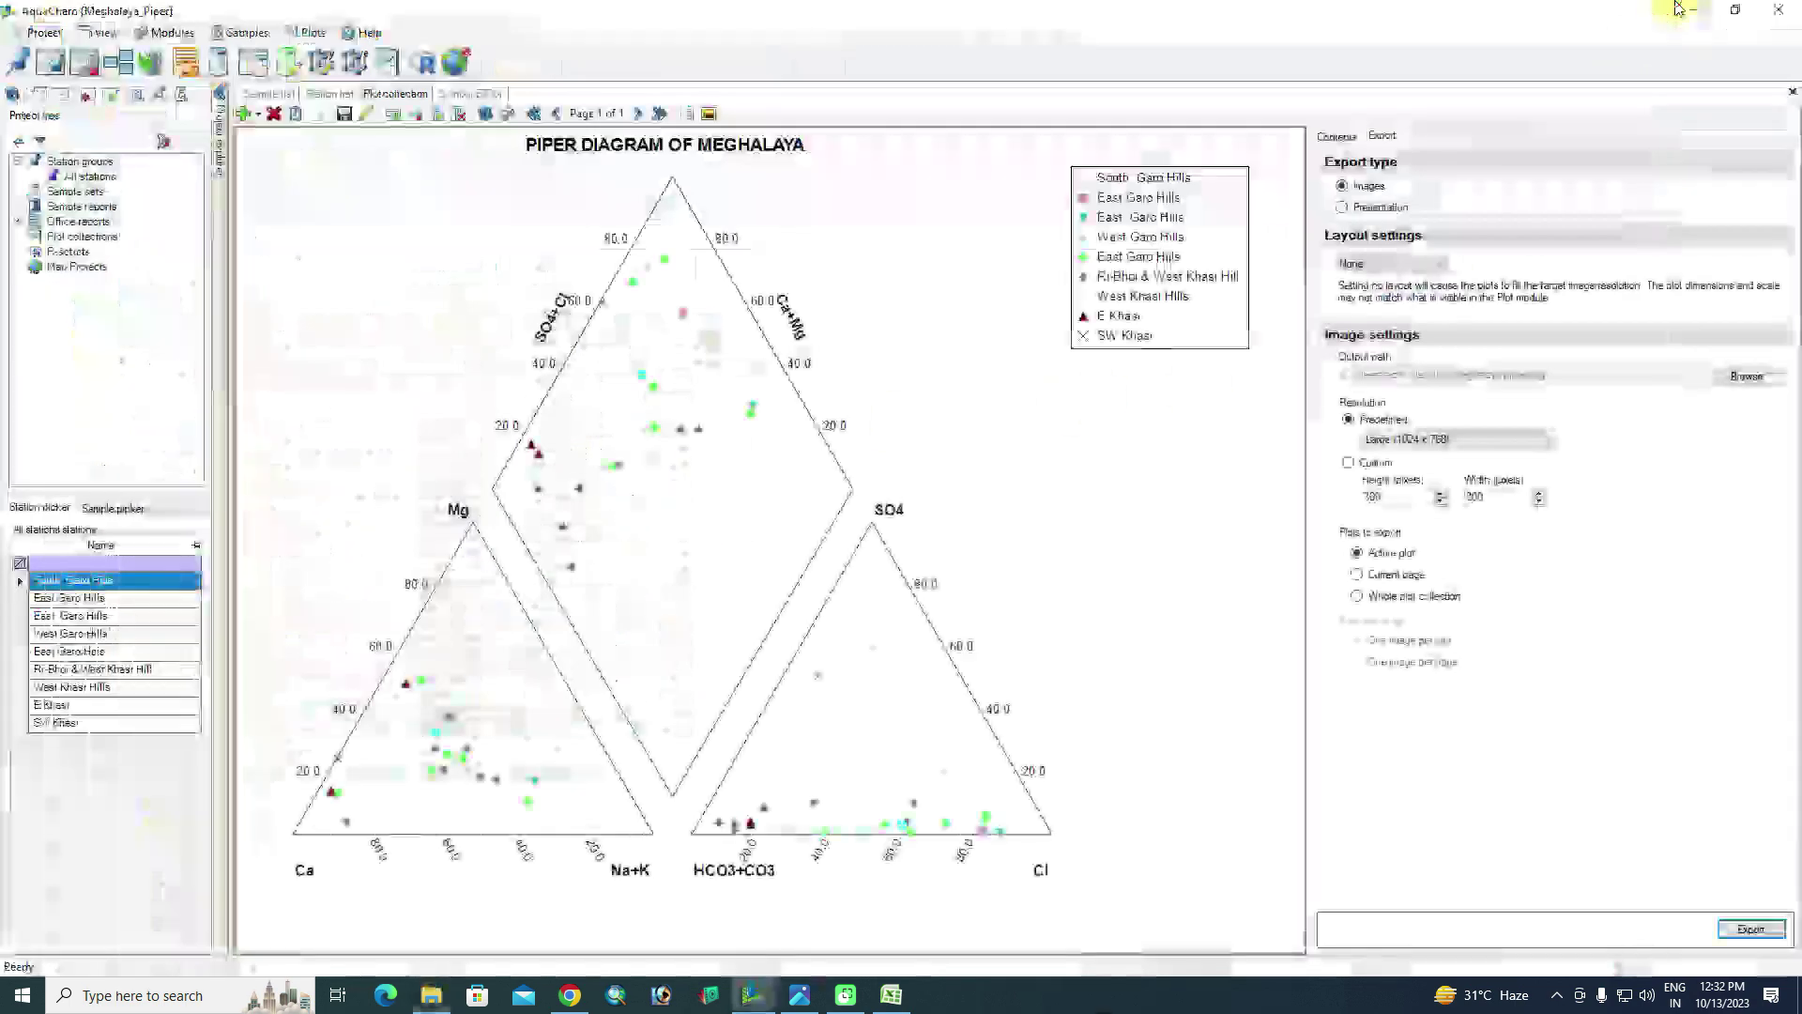
{"action": "left_click", "coordinate": [1679, 9]}
{"action": "left_click", "coordinate": [1685, 10]}
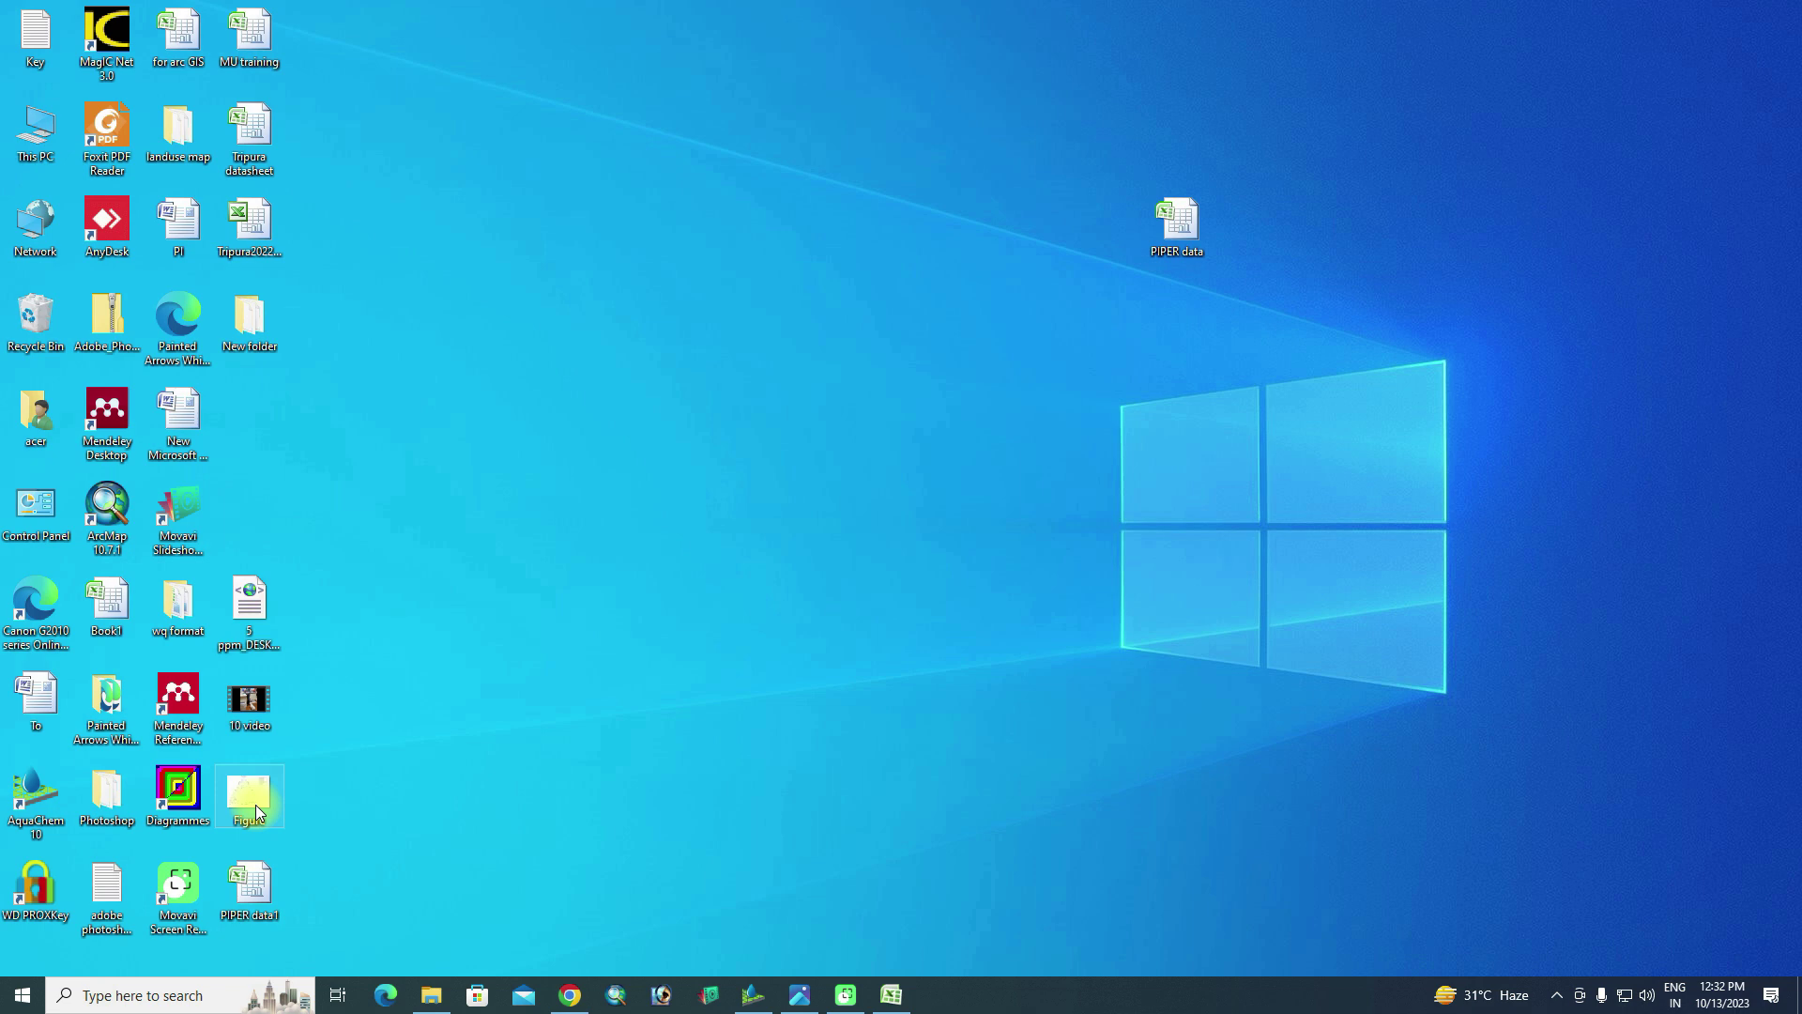
{"action": "left_click", "coordinate": [768, 993]}
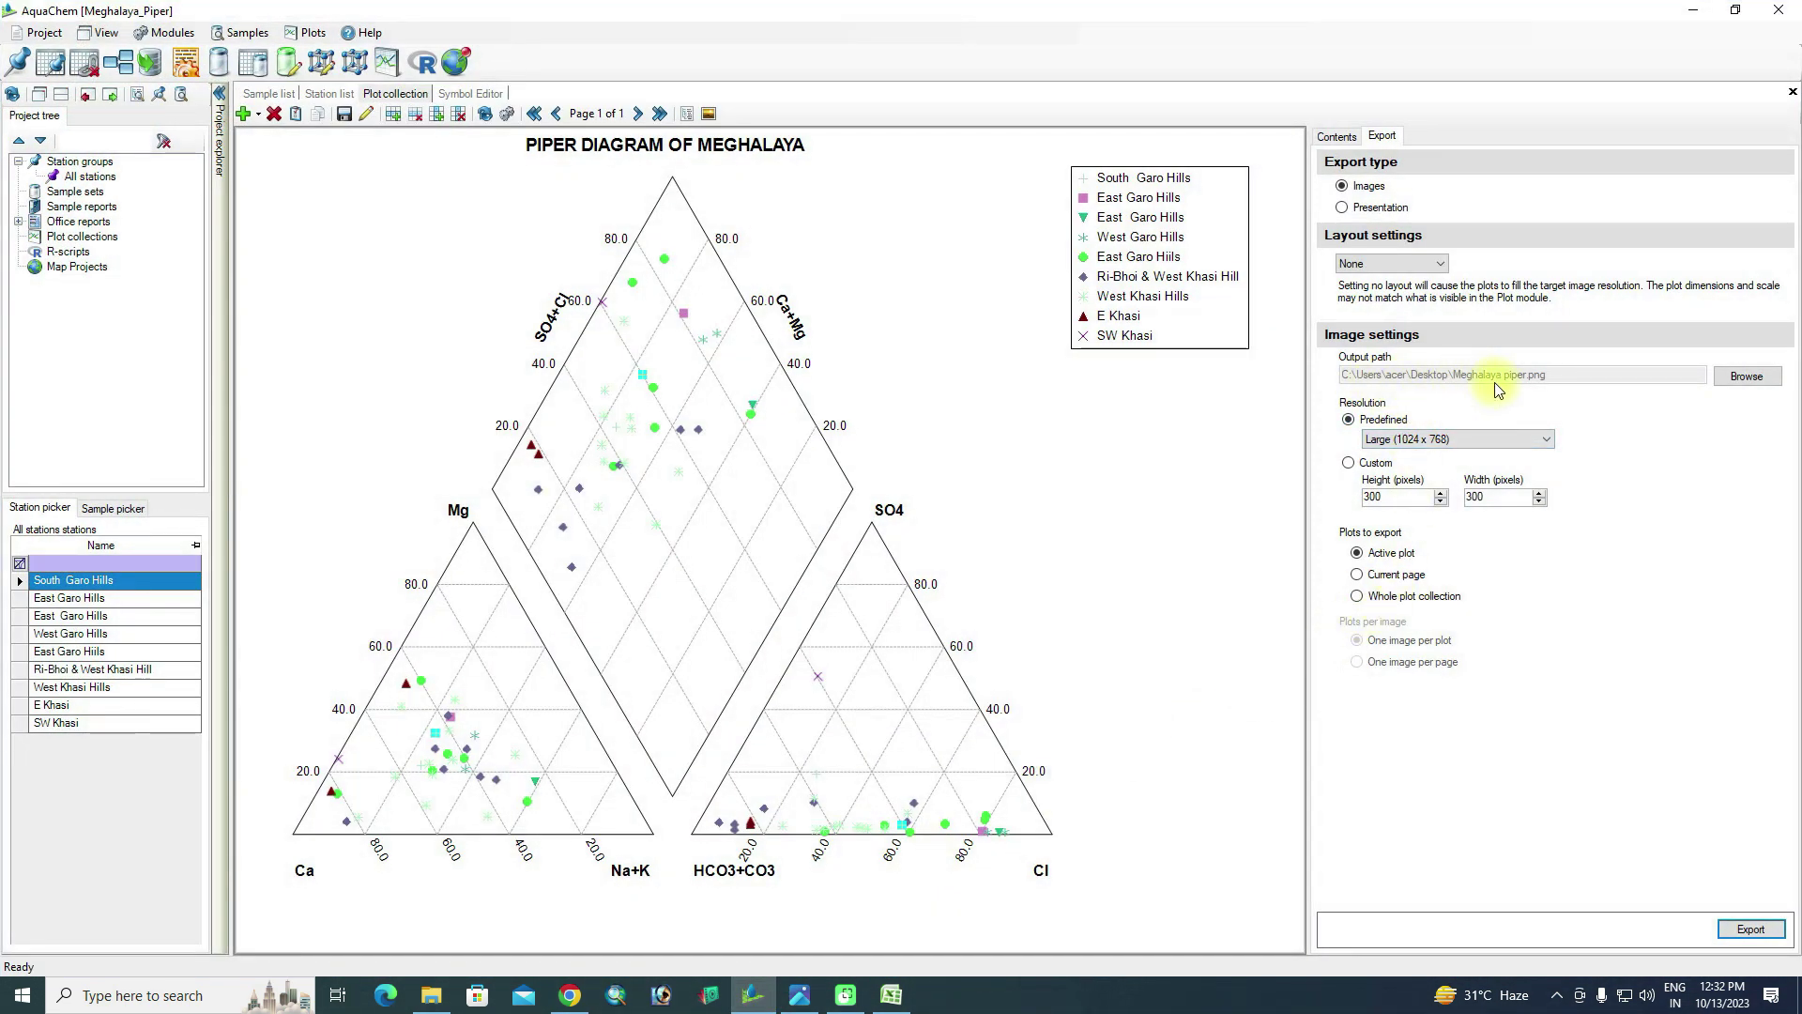
Check the Desktop folder for the exported Meghalaya piper image and refresh the desktop
{"action": "left_click", "coordinate": [1747, 377]}
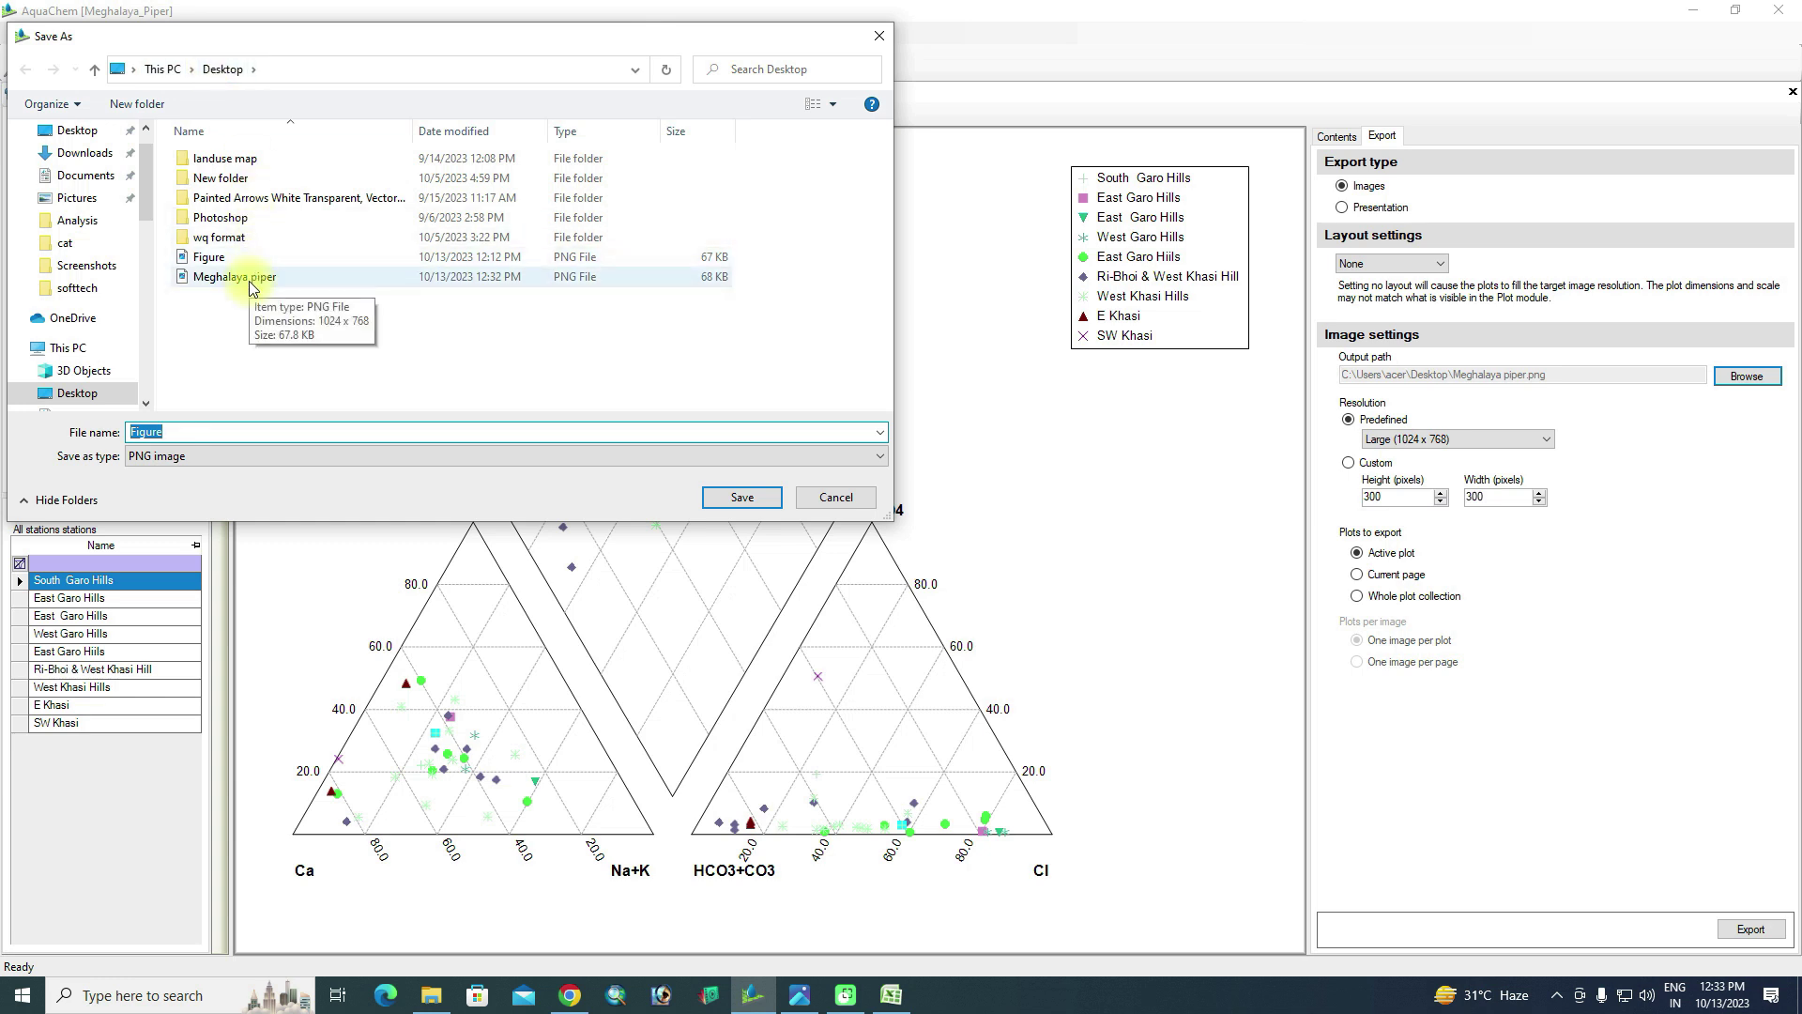
{"action": "left_click", "coordinate": [875, 37]}
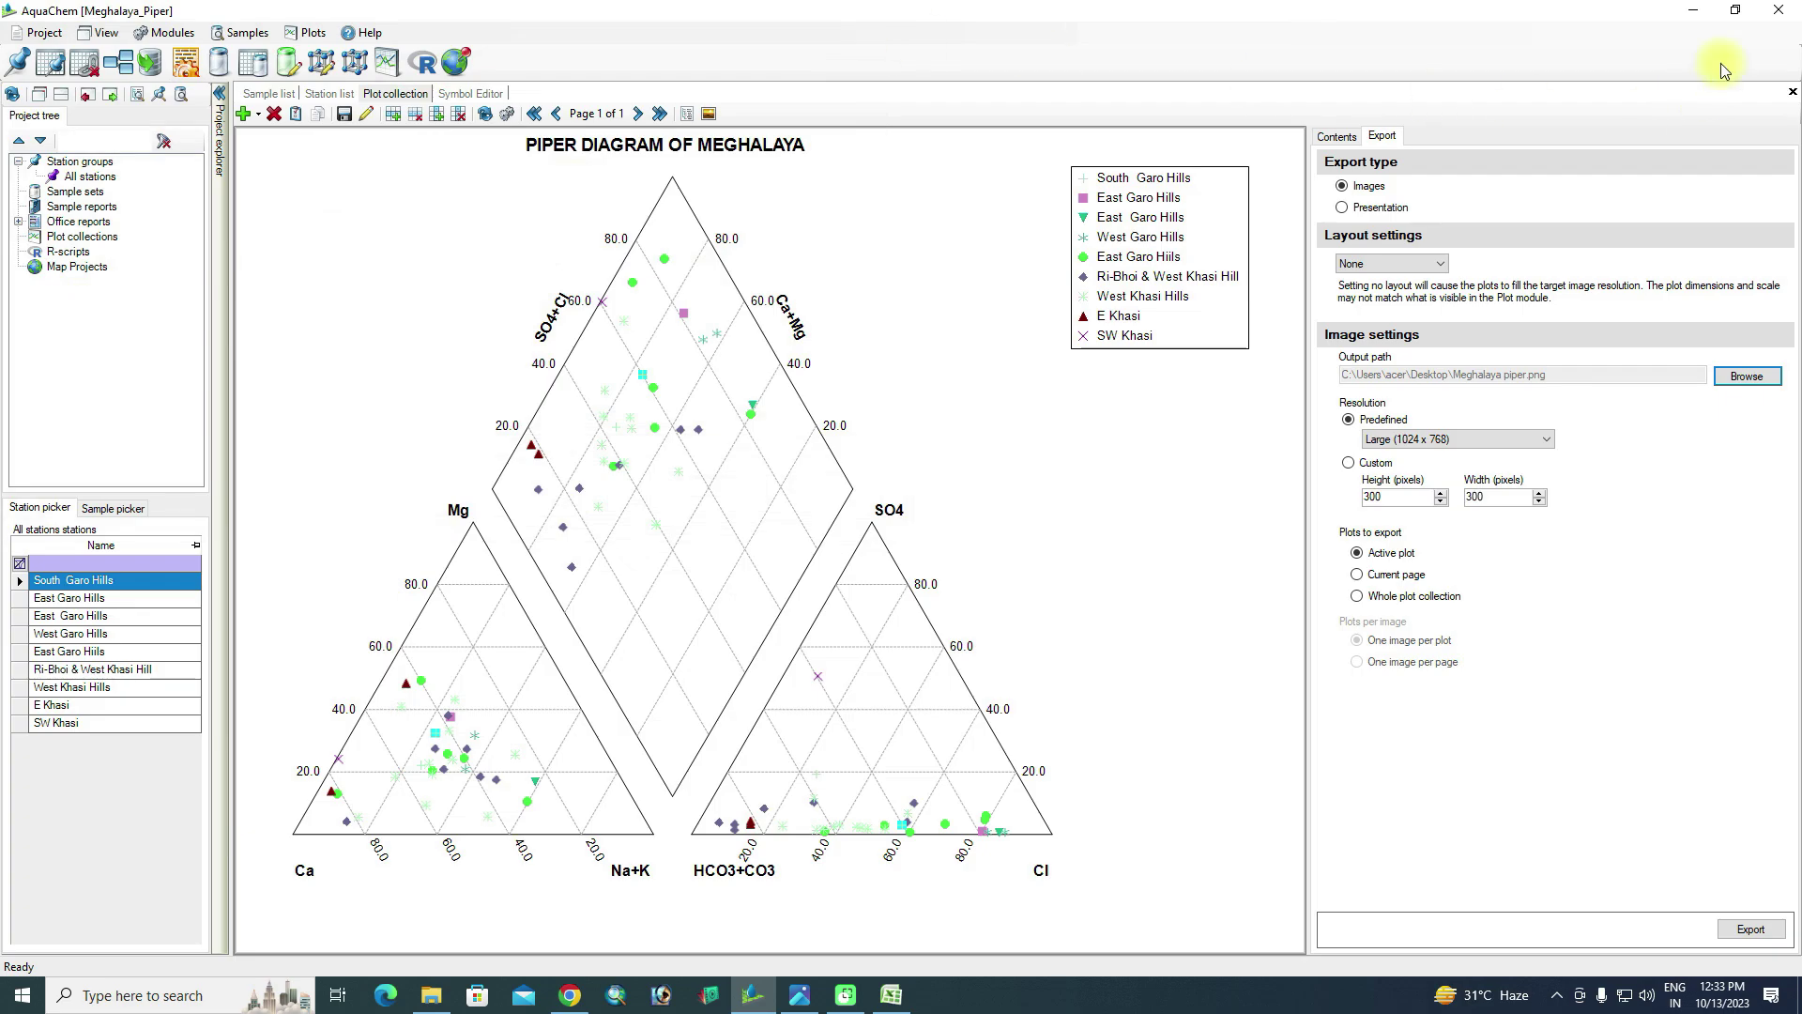
{"action": "left_click", "coordinate": [1694, 10]}
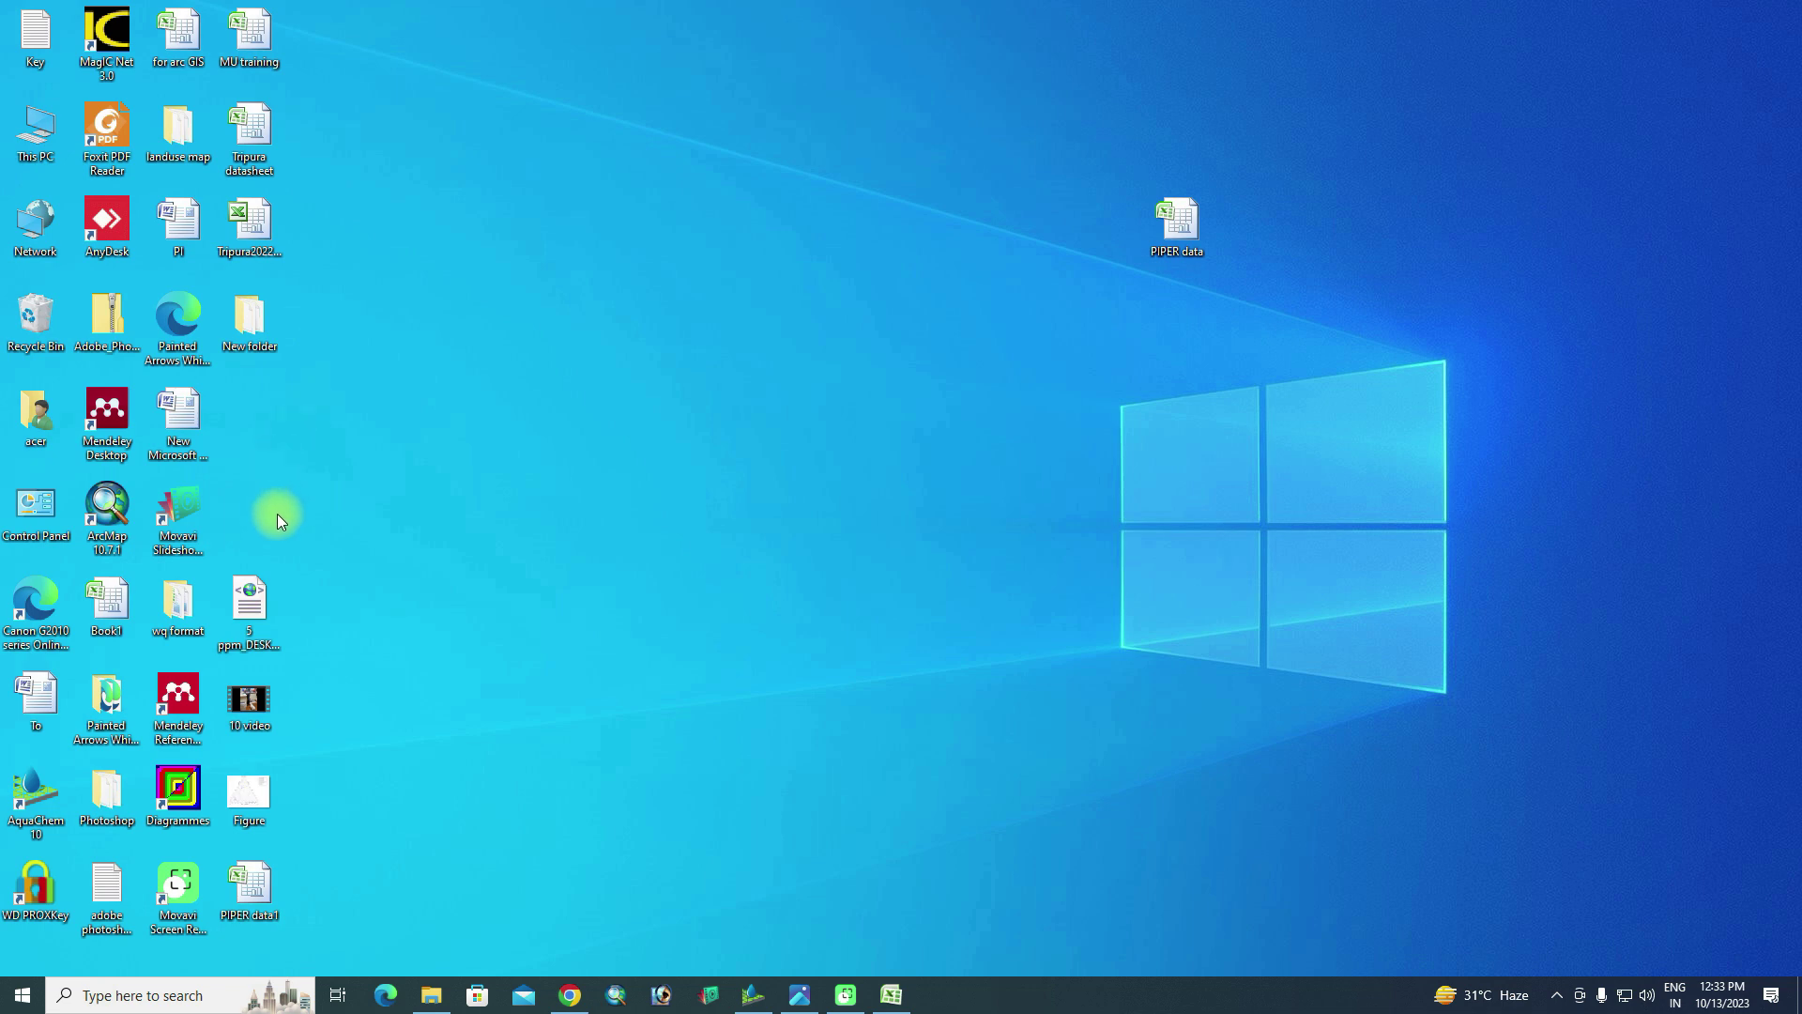
{"action": "right_click", "coordinate": [549, 374]}
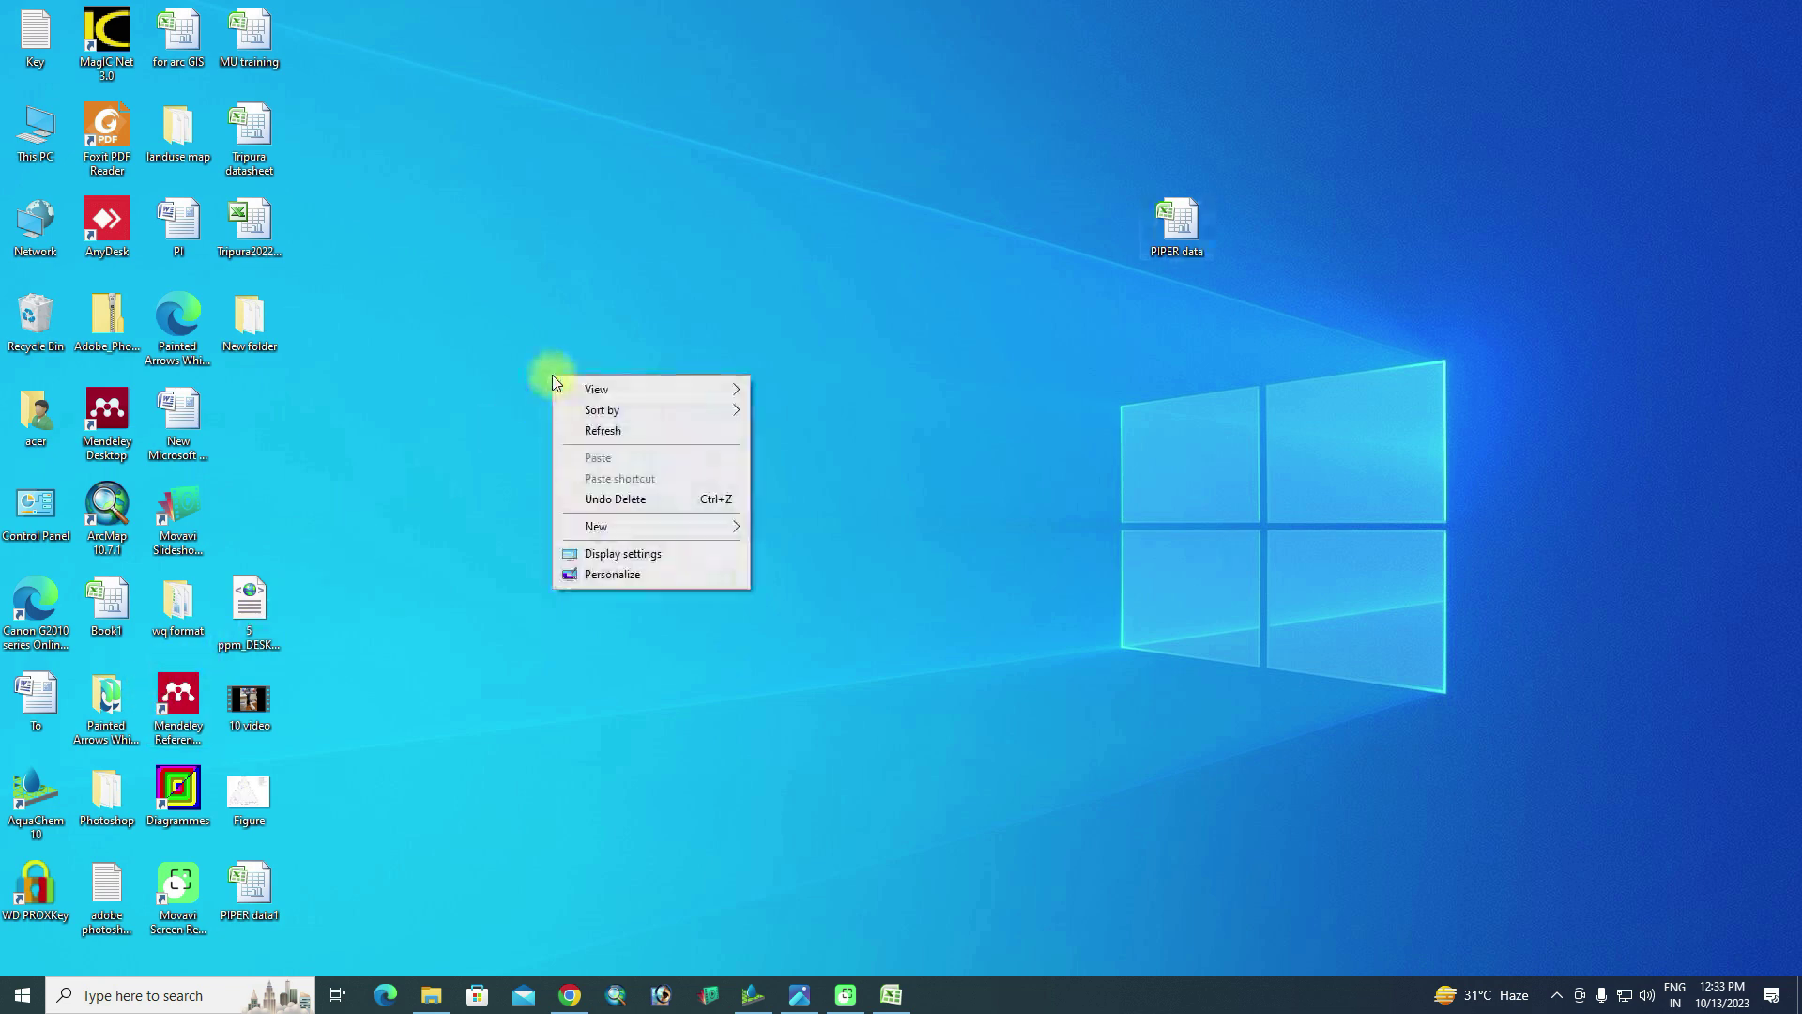
{"action": "left_click", "coordinate": [615, 434]}
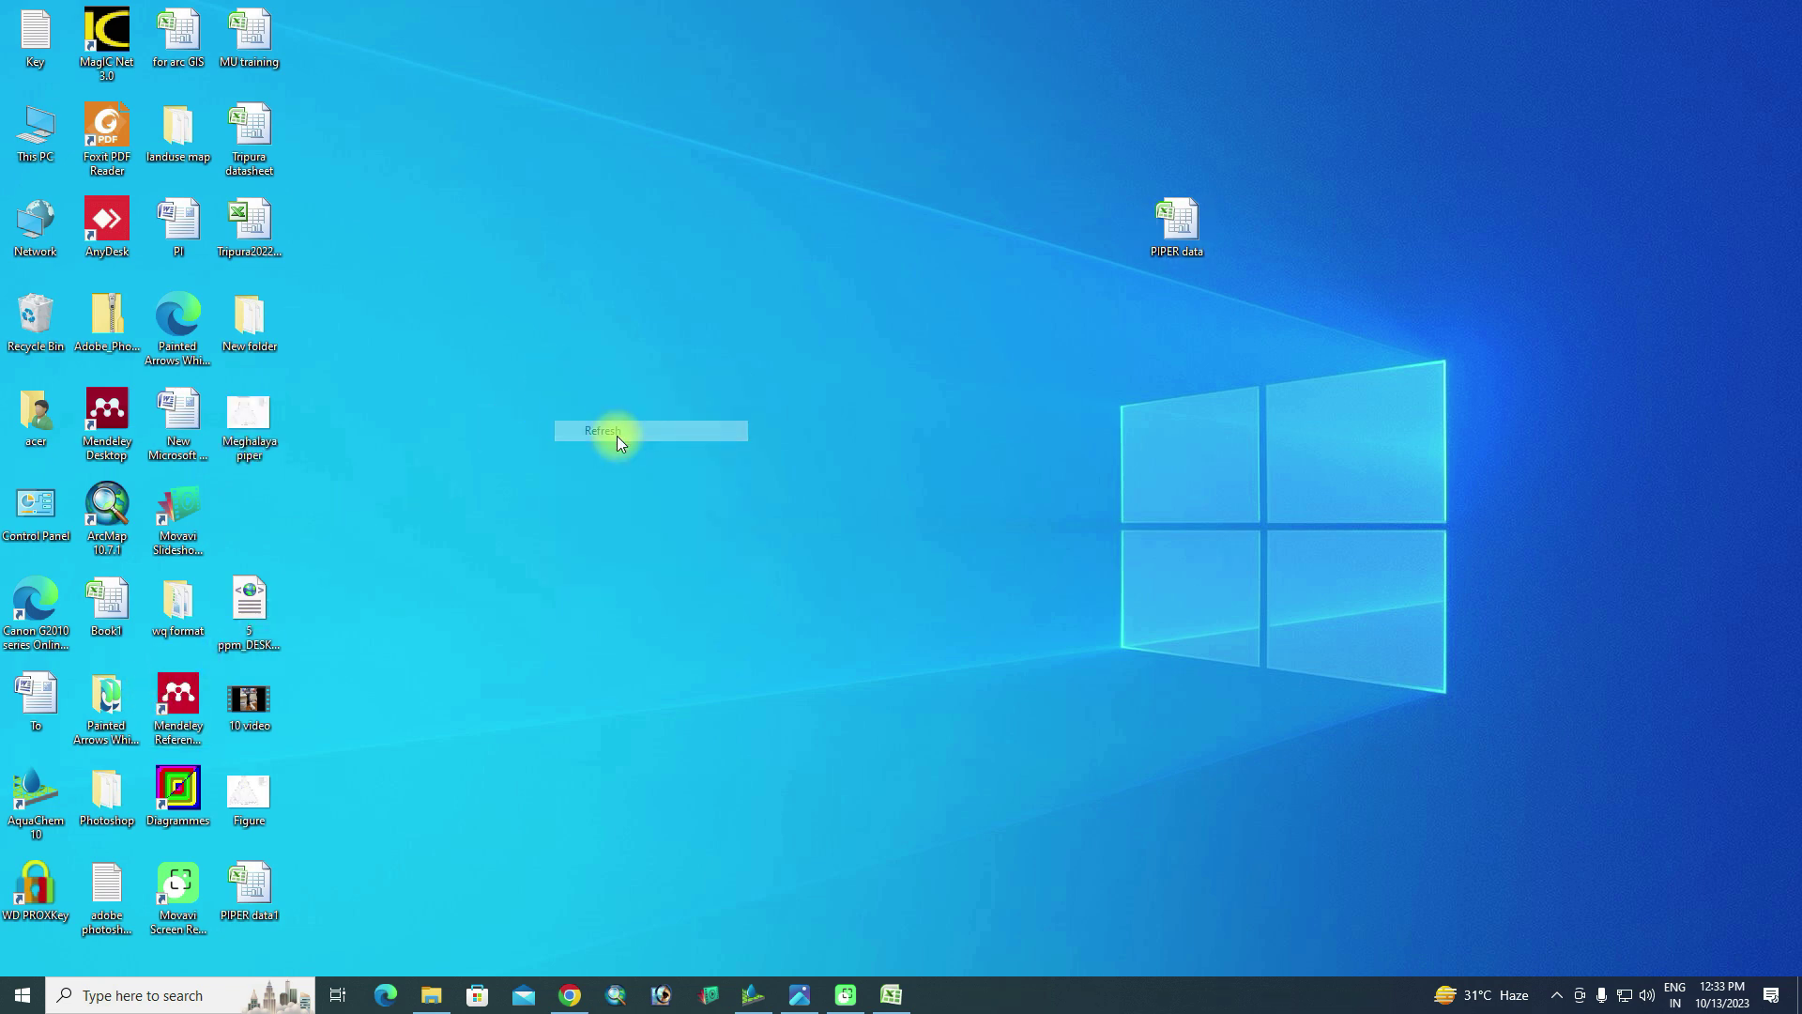
View the exported Meghalaya piper image from the desktop and return to AquaChem
{"action": "double_click", "coordinate": [266, 411]}
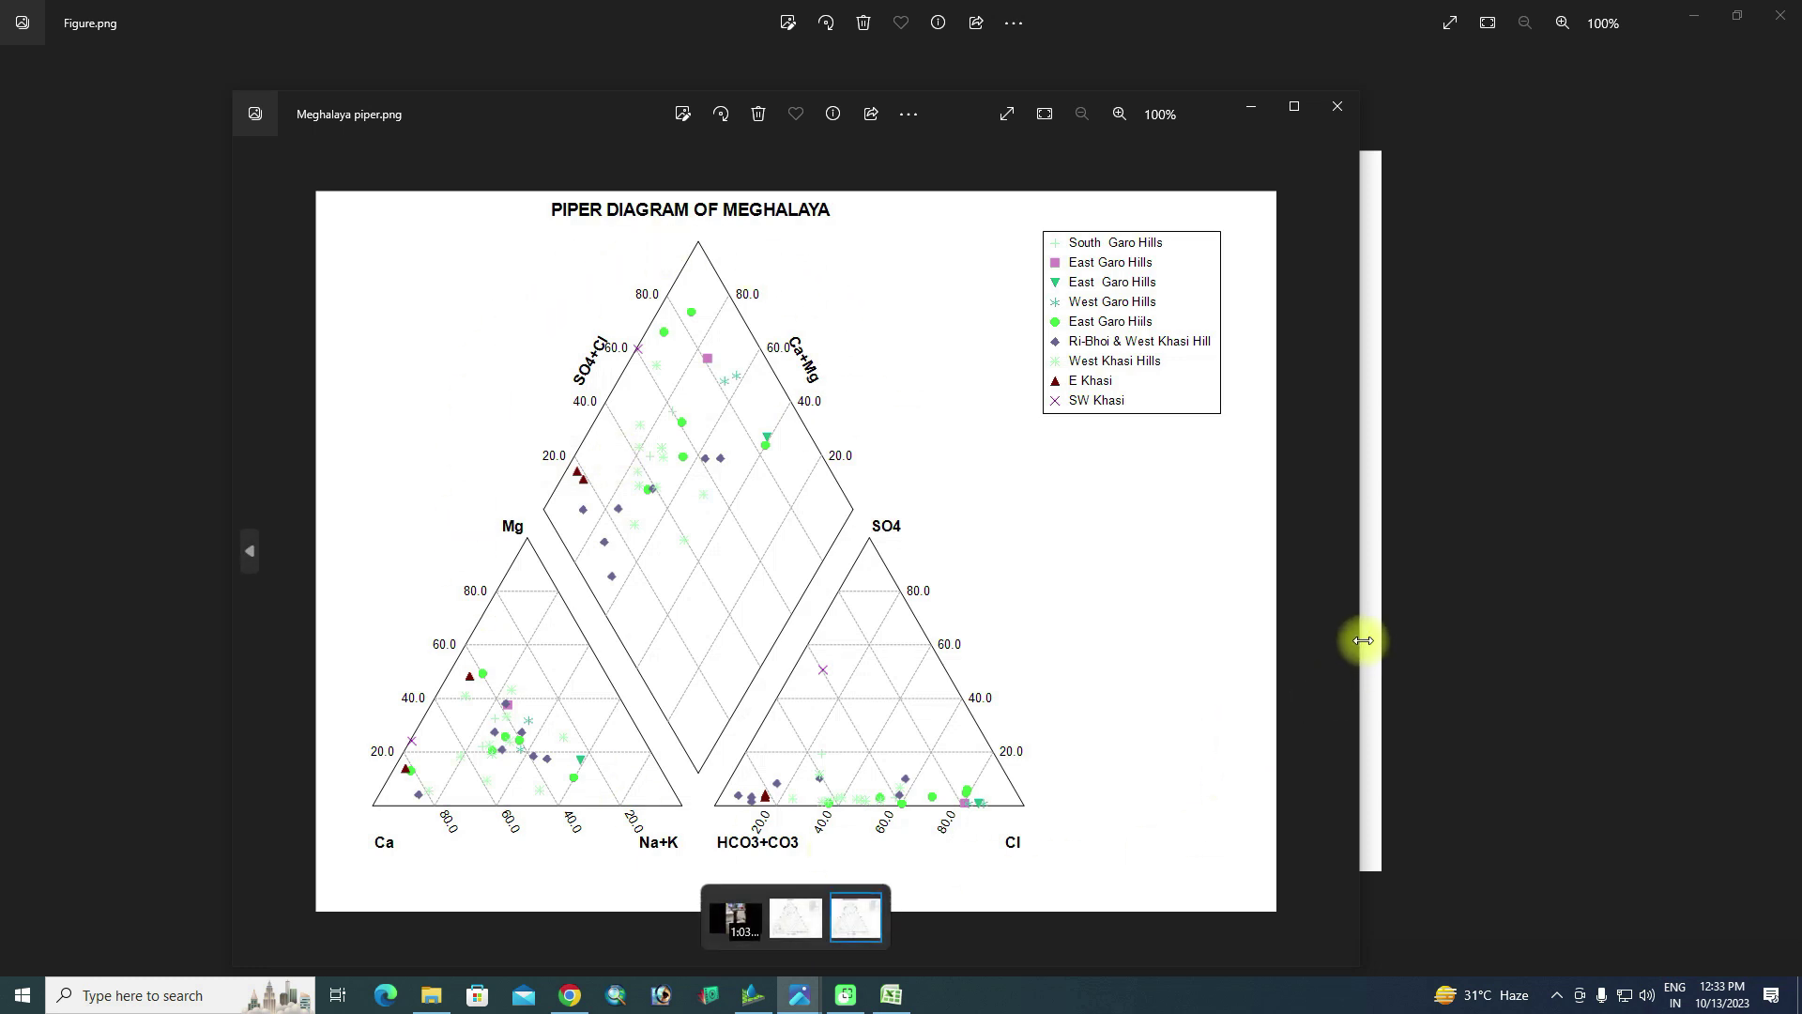
{"action": "left_click", "coordinate": [1701, 13]}
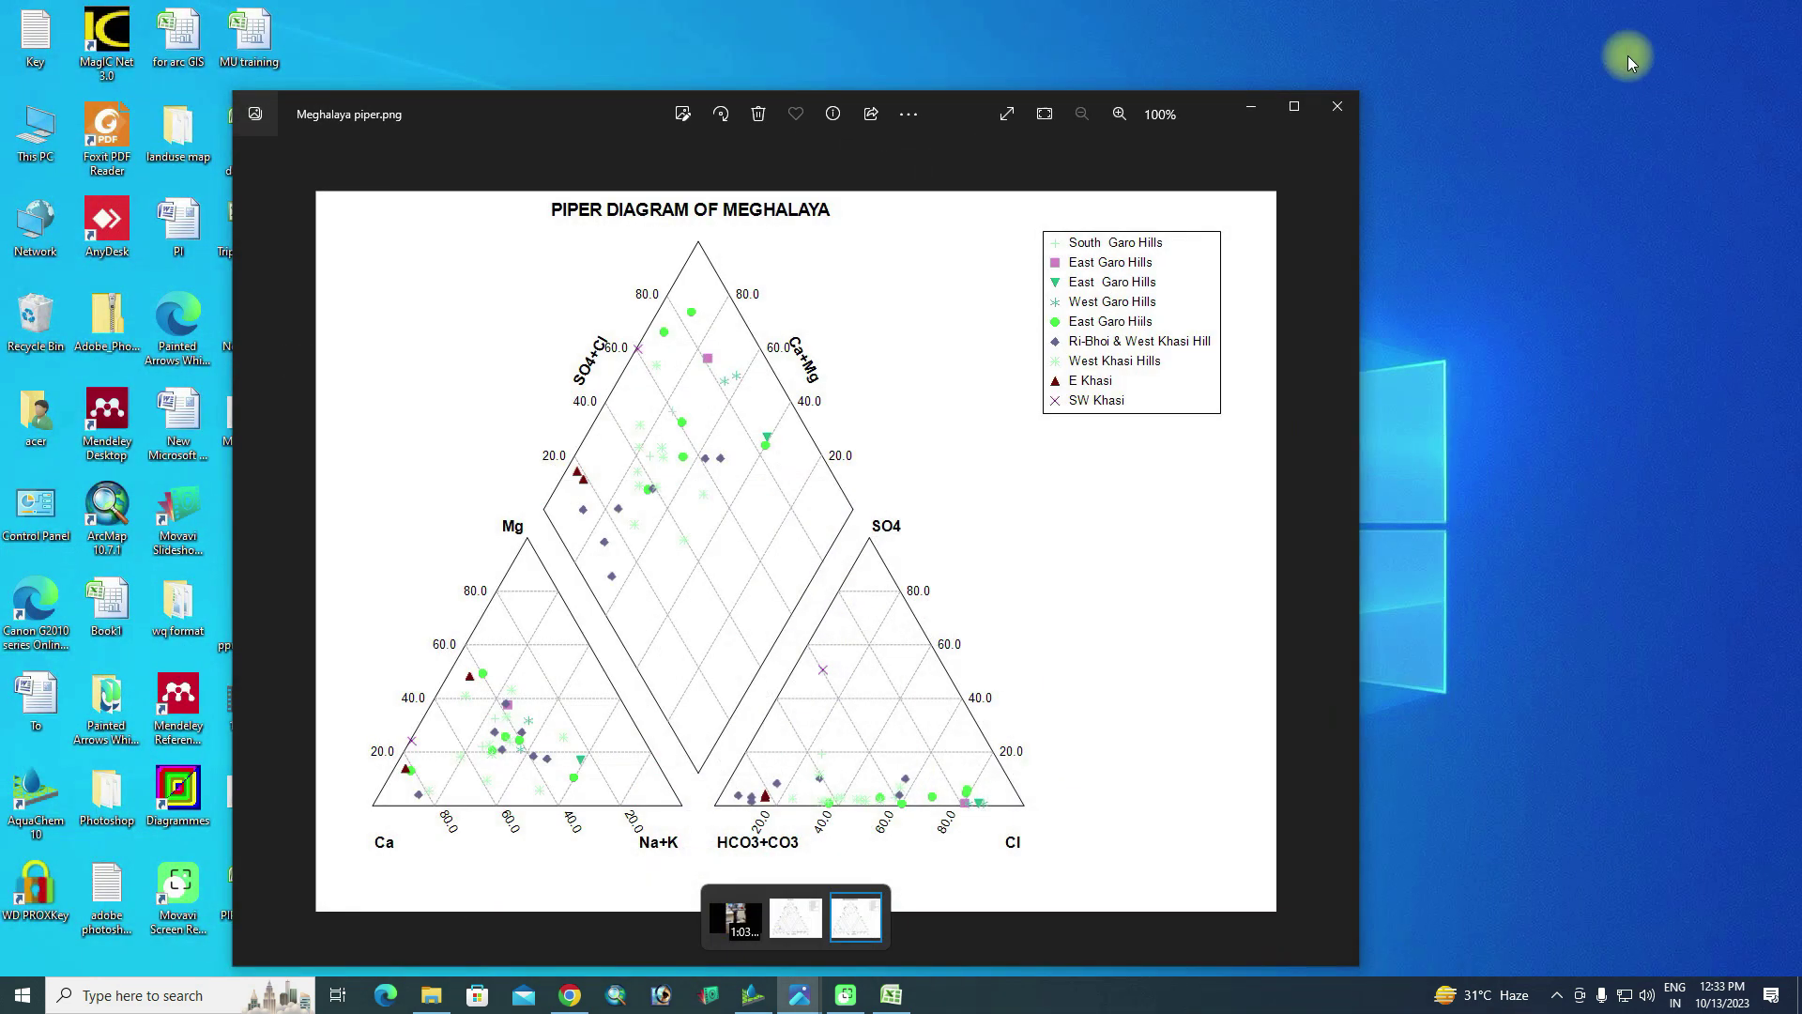
{"action": "left_click", "coordinate": [1232, 108]}
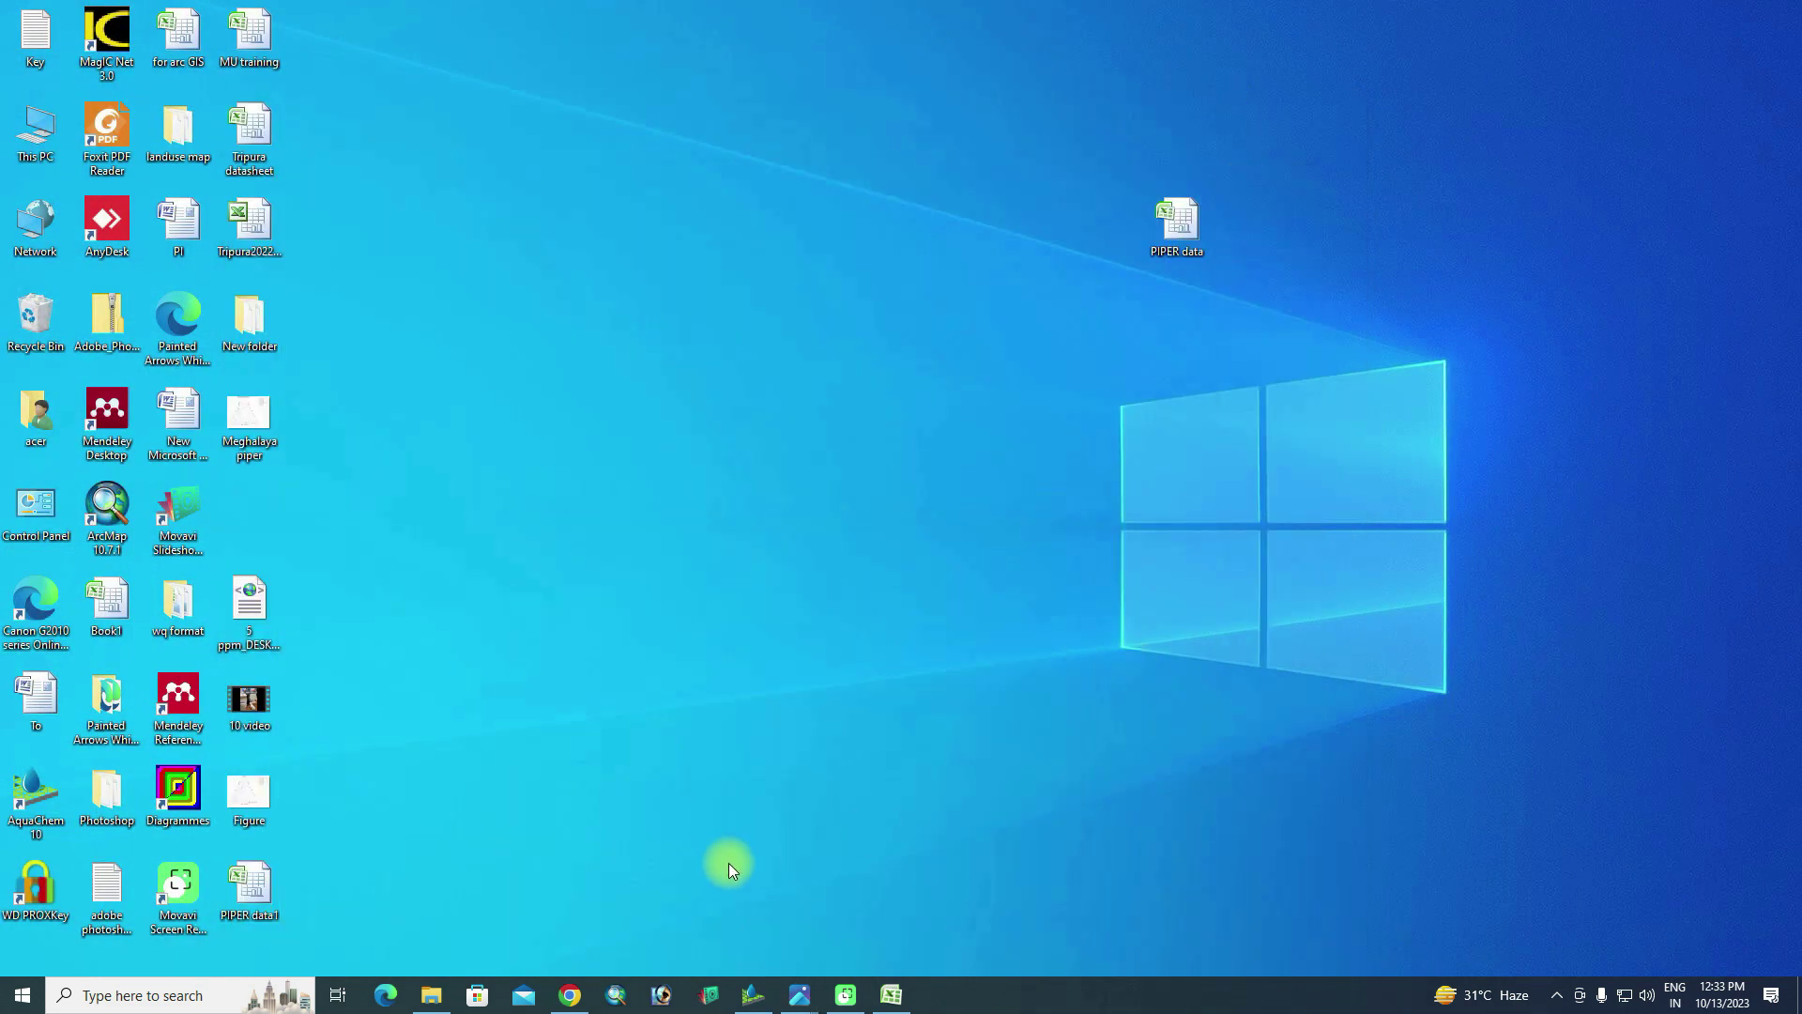
{"action": "left_click", "coordinate": [752, 995]}
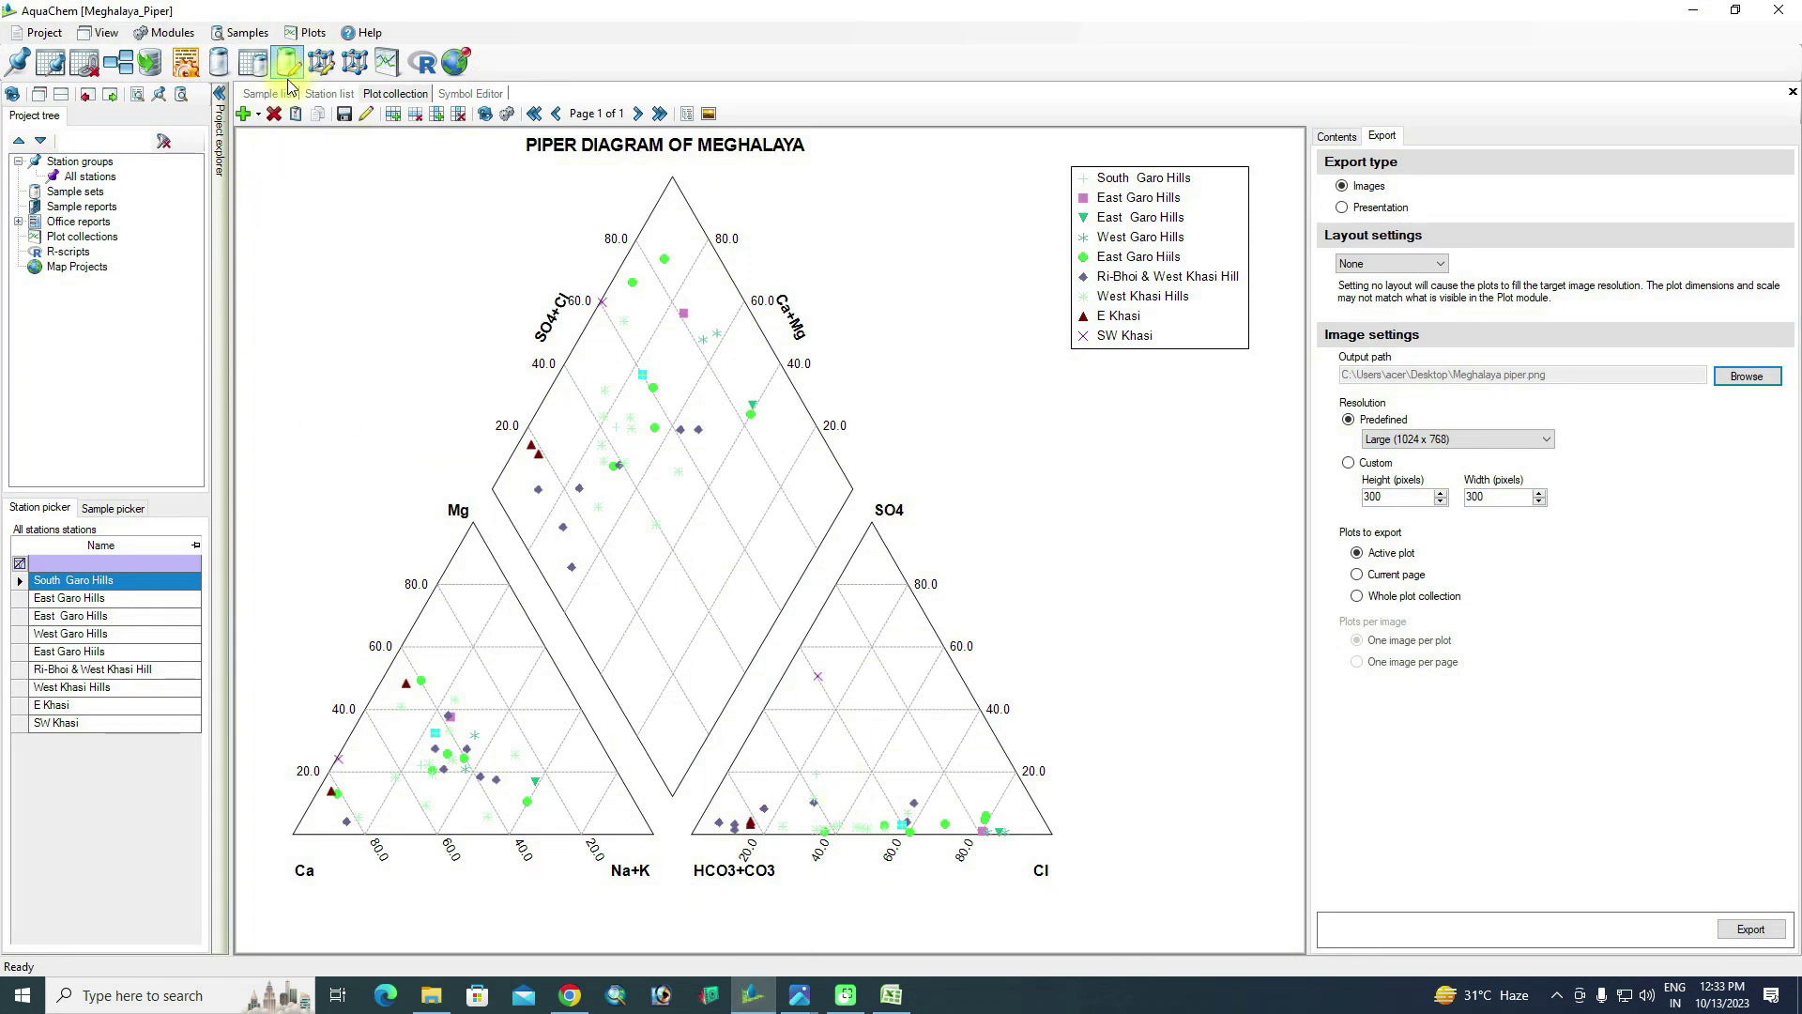
Review the station list, sample list, Piper plot and station symbols, including the options for a new symbol group
{"action": "left_click", "coordinate": [325, 94]}
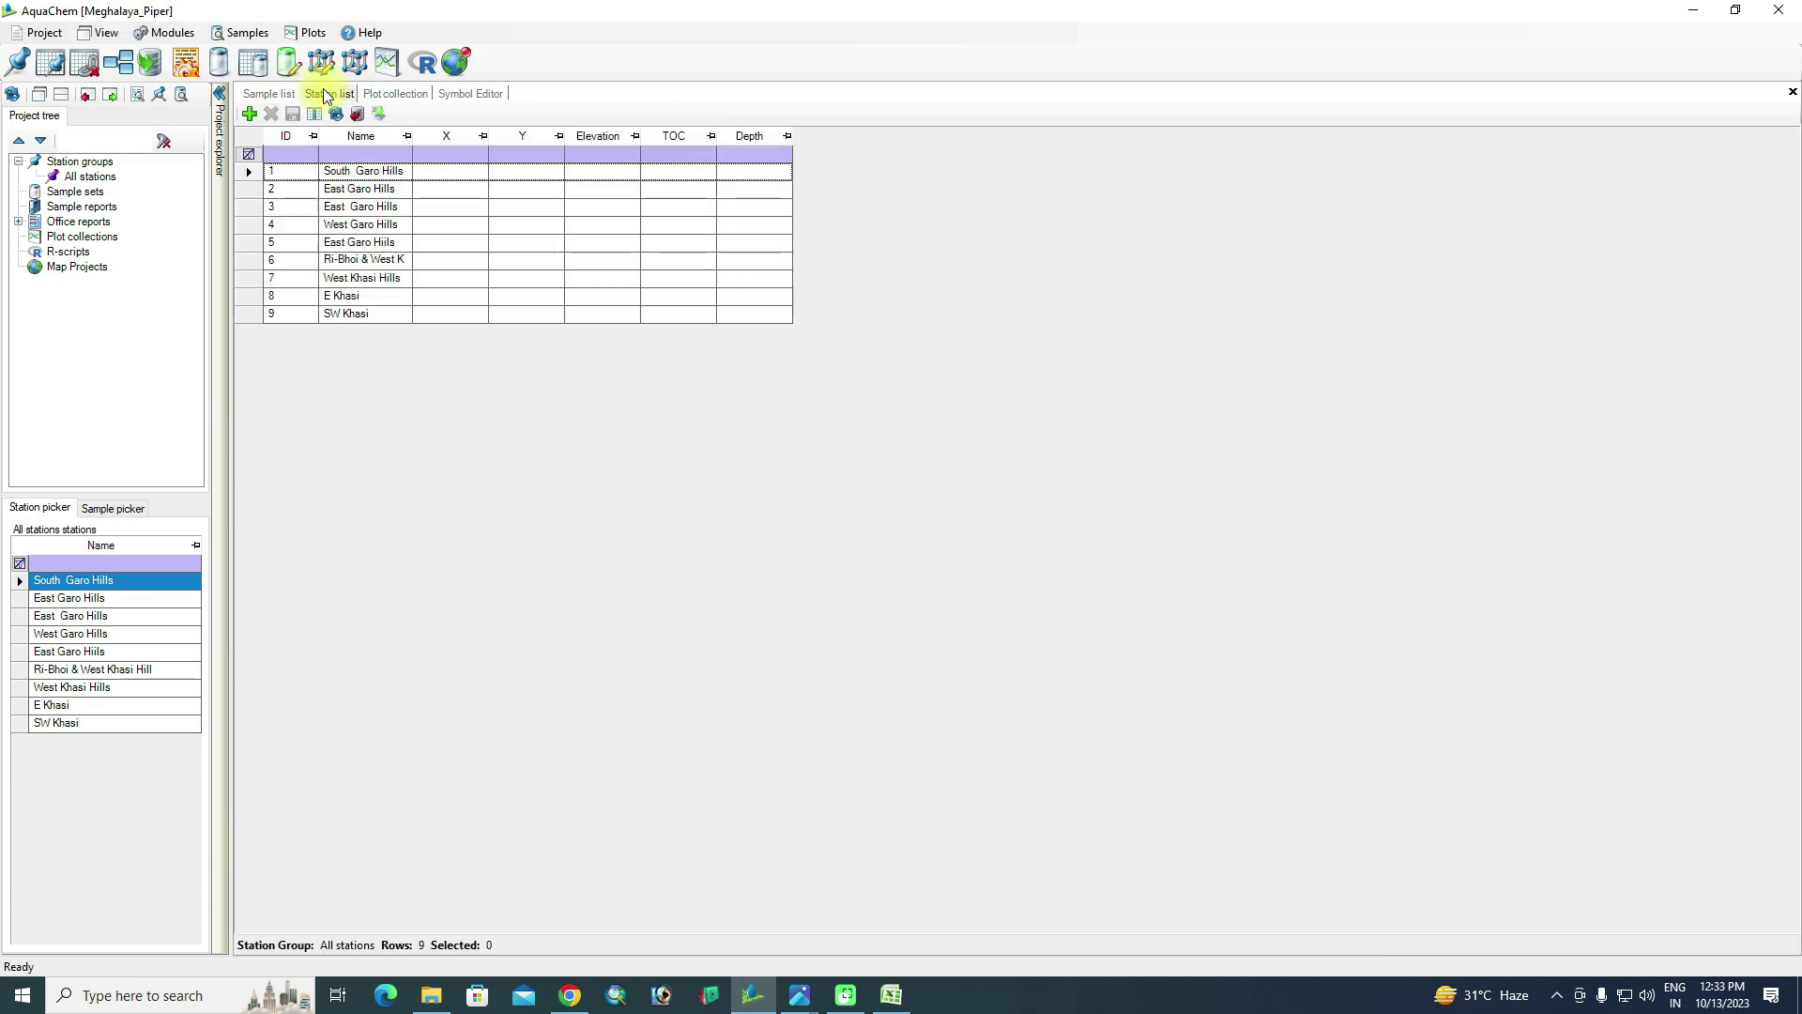
{"action": "left_click", "coordinate": [268, 94]}
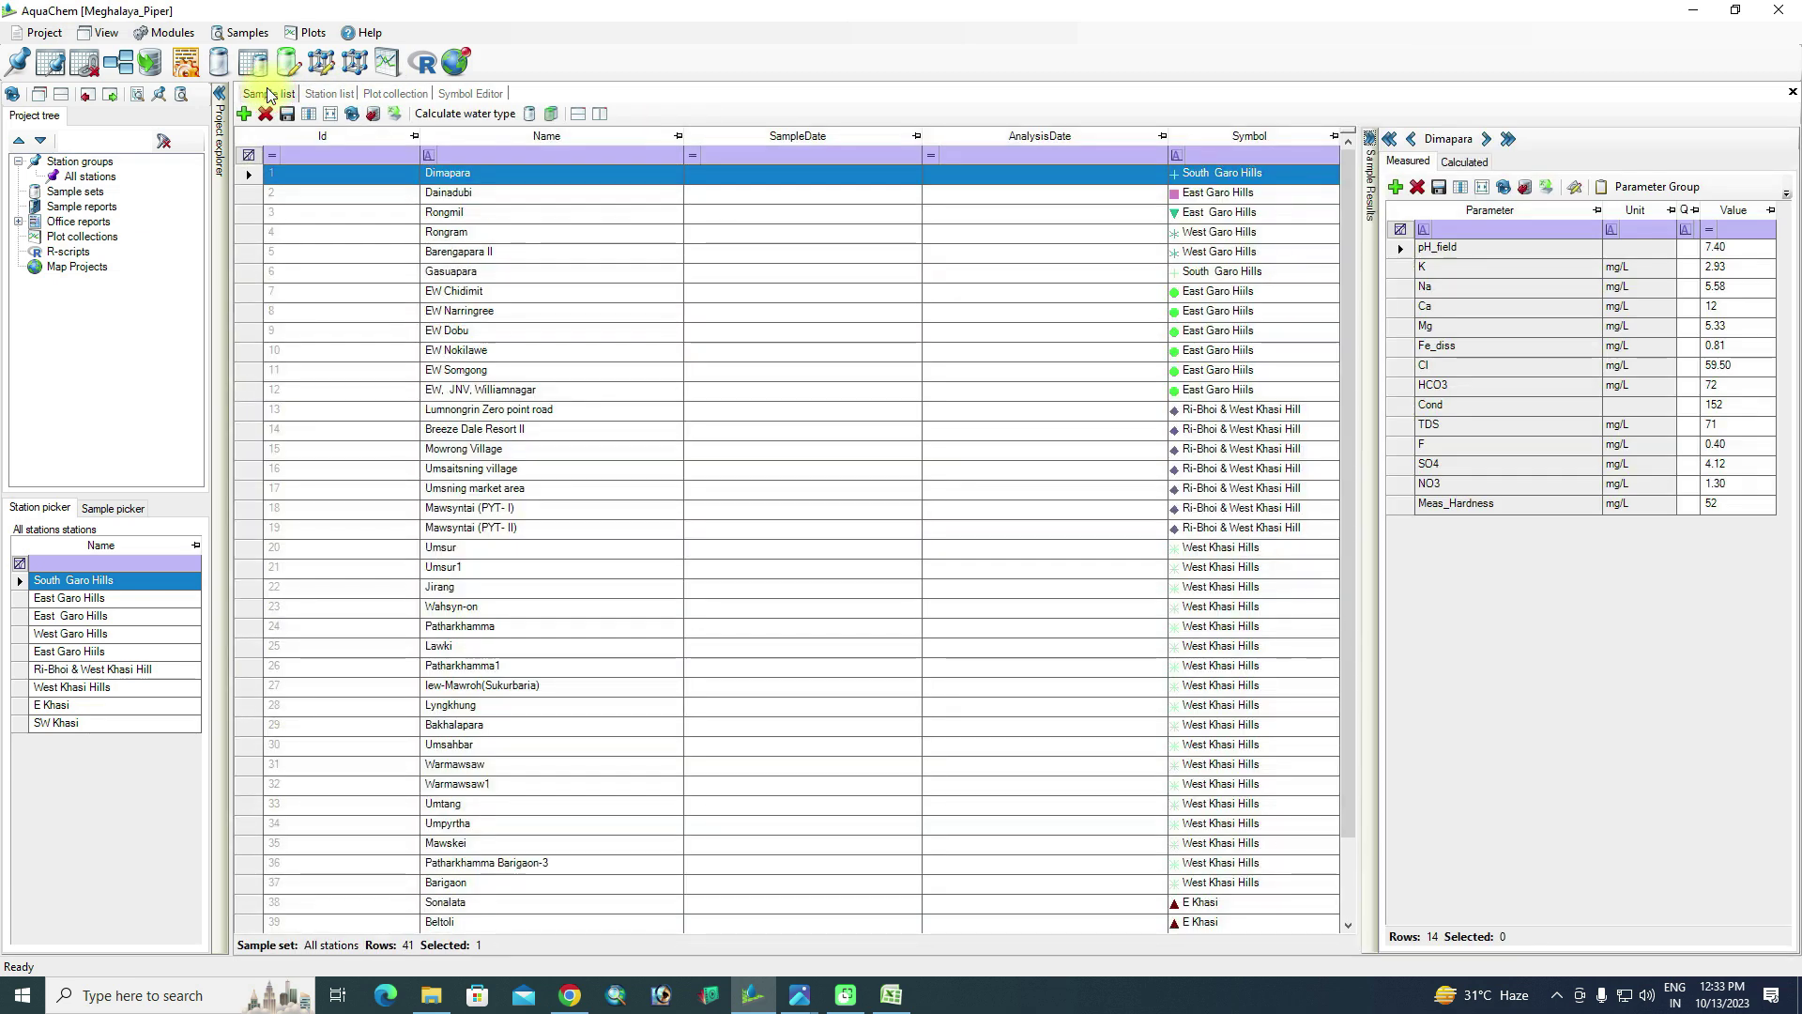
{"action": "left_click", "coordinate": [379, 94]}
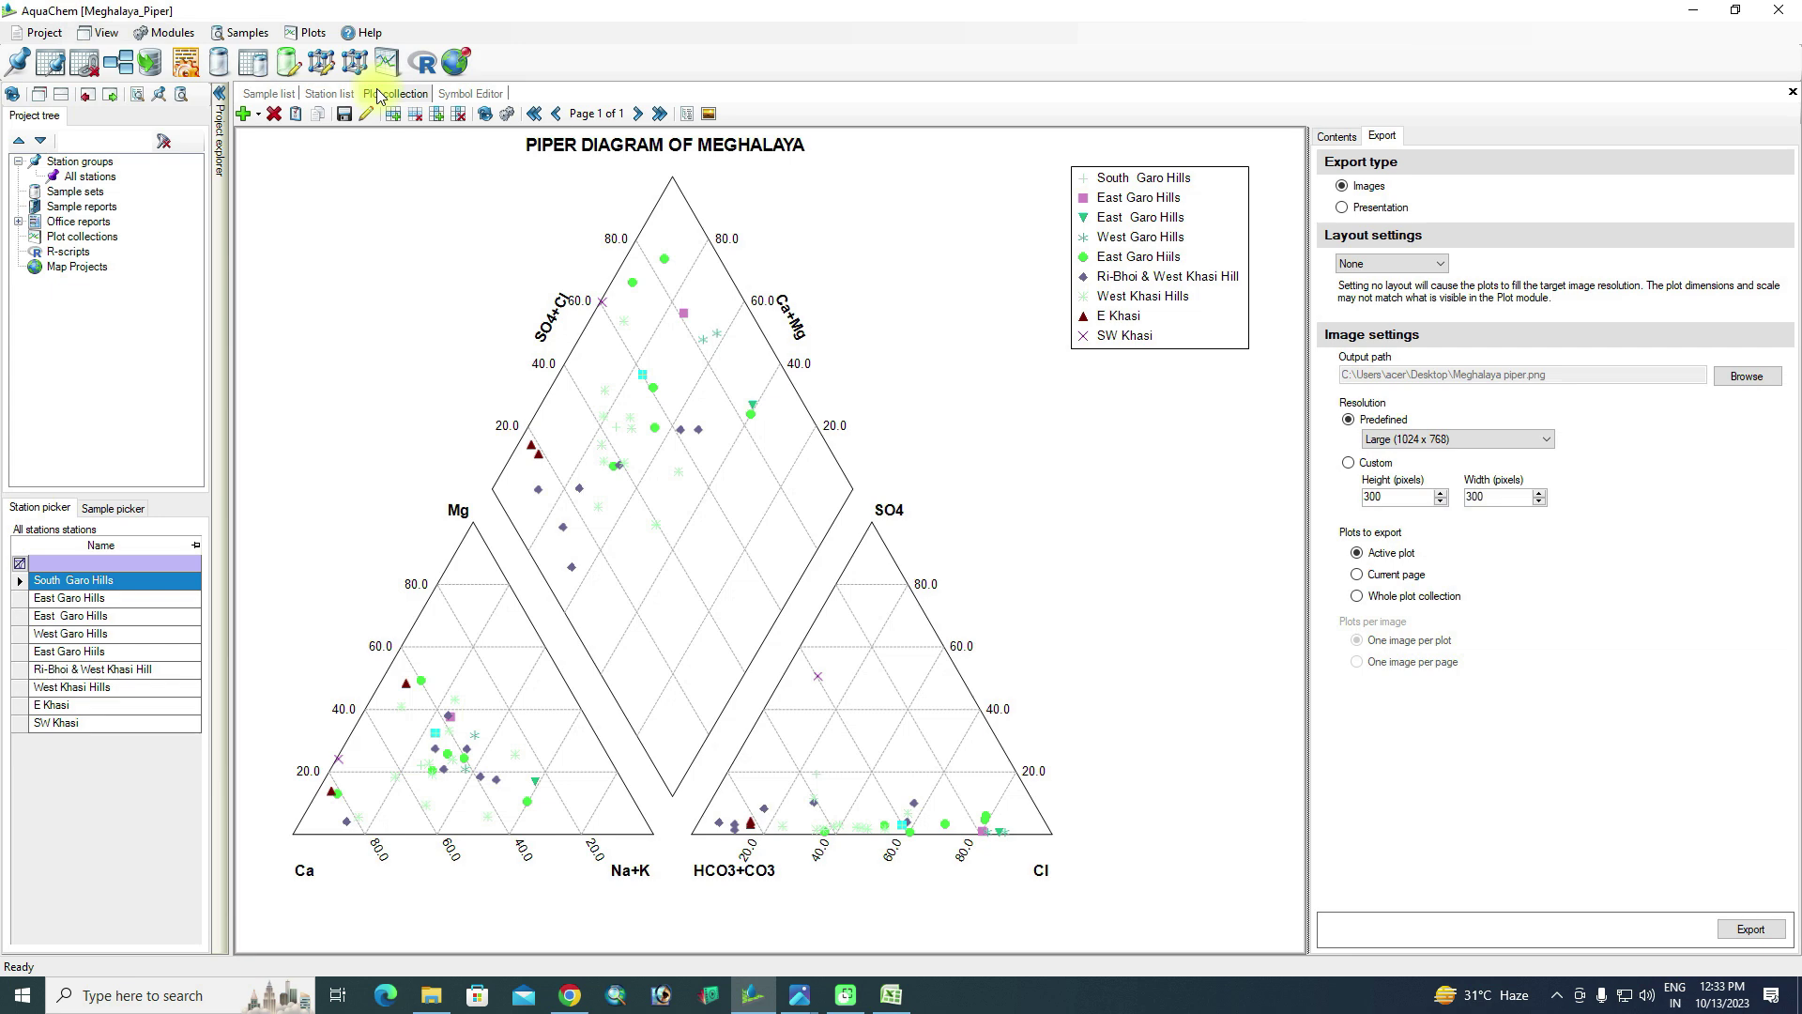
{"action": "left_click", "coordinate": [470, 94]}
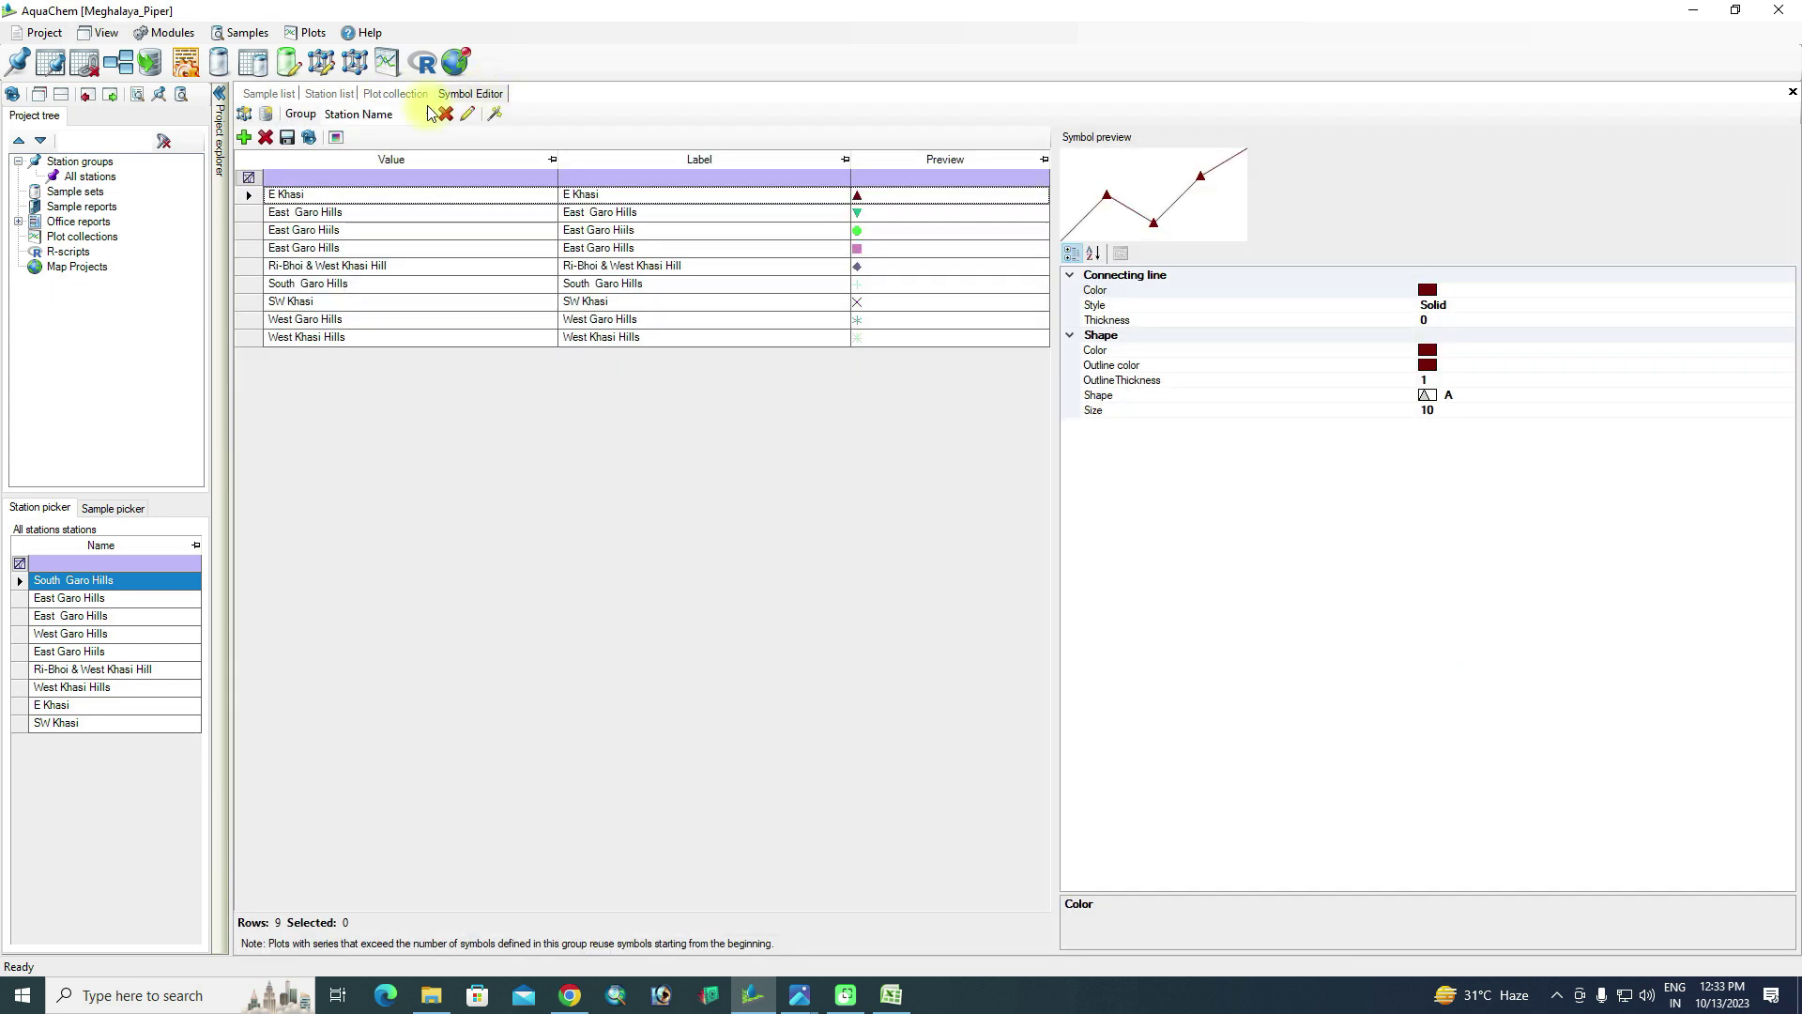
{"action": "left_click", "coordinate": [246, 115]}
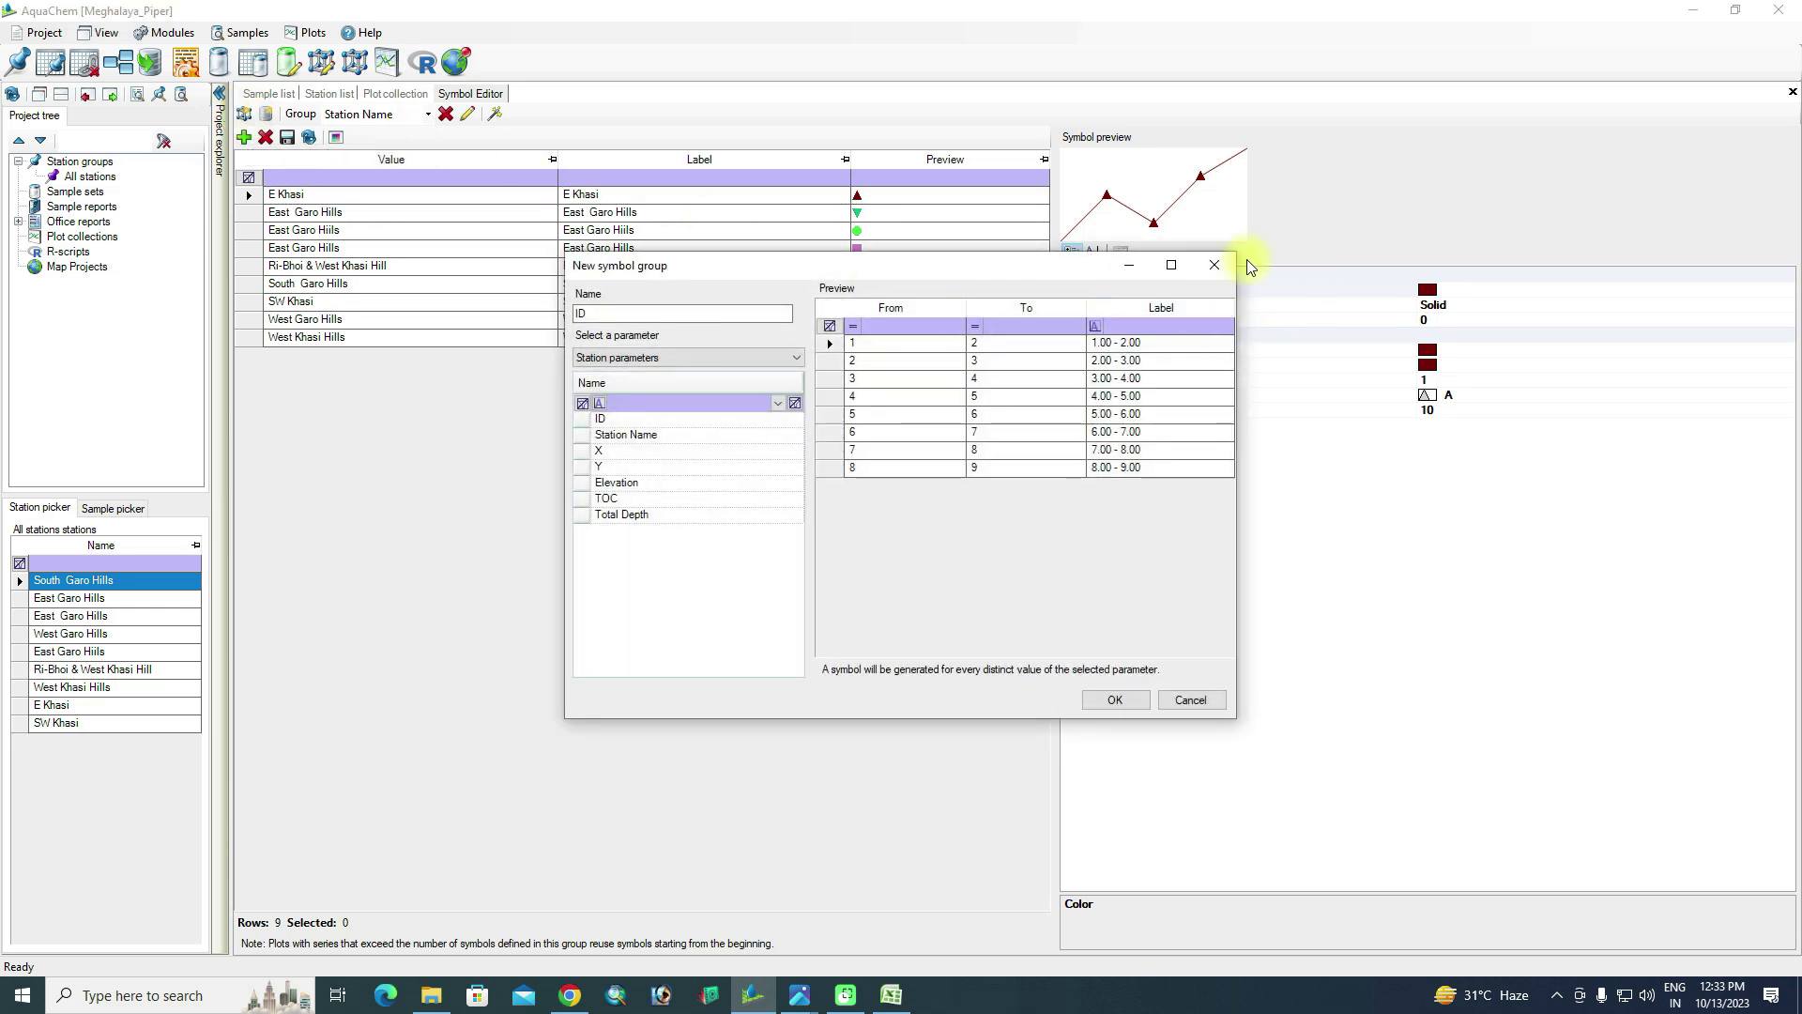
{"action": "left_click", "coordinate": [1215, 264]}
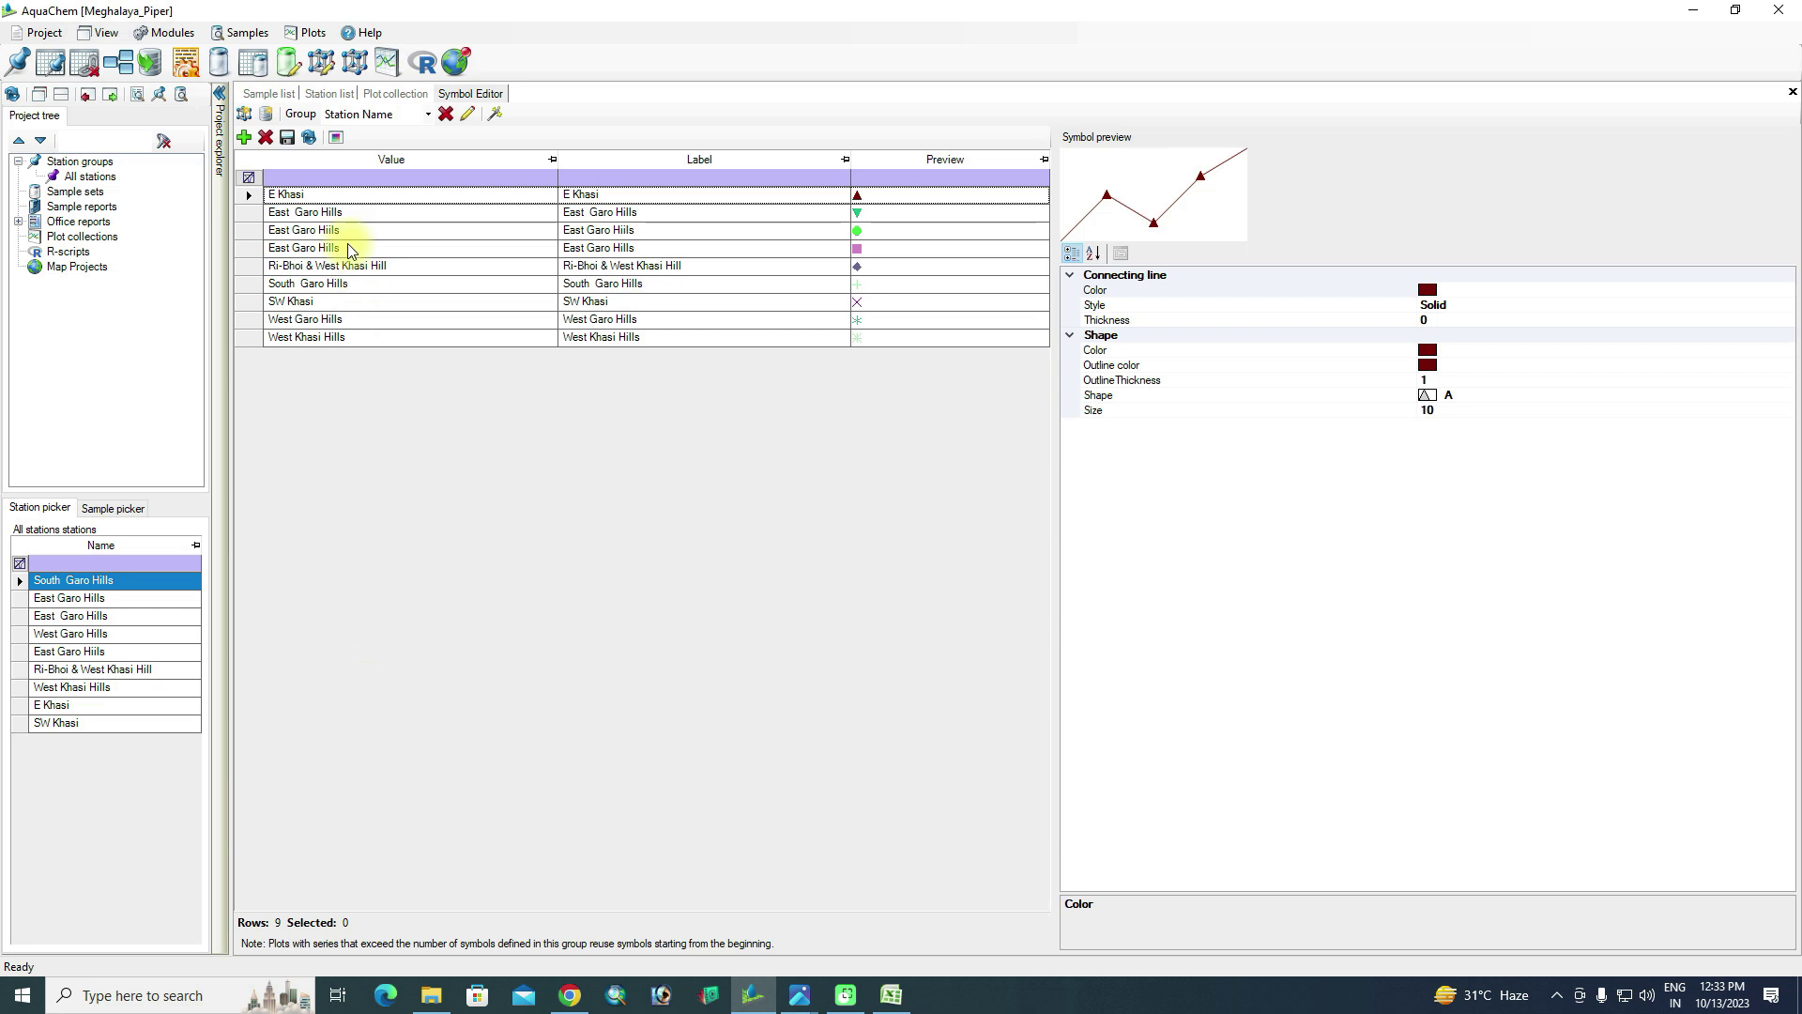
Create a new plot collection and add a salinity hazard plot of Cond vs SAR to it
{"action": "left_click", "coordinate": [297, 39]}
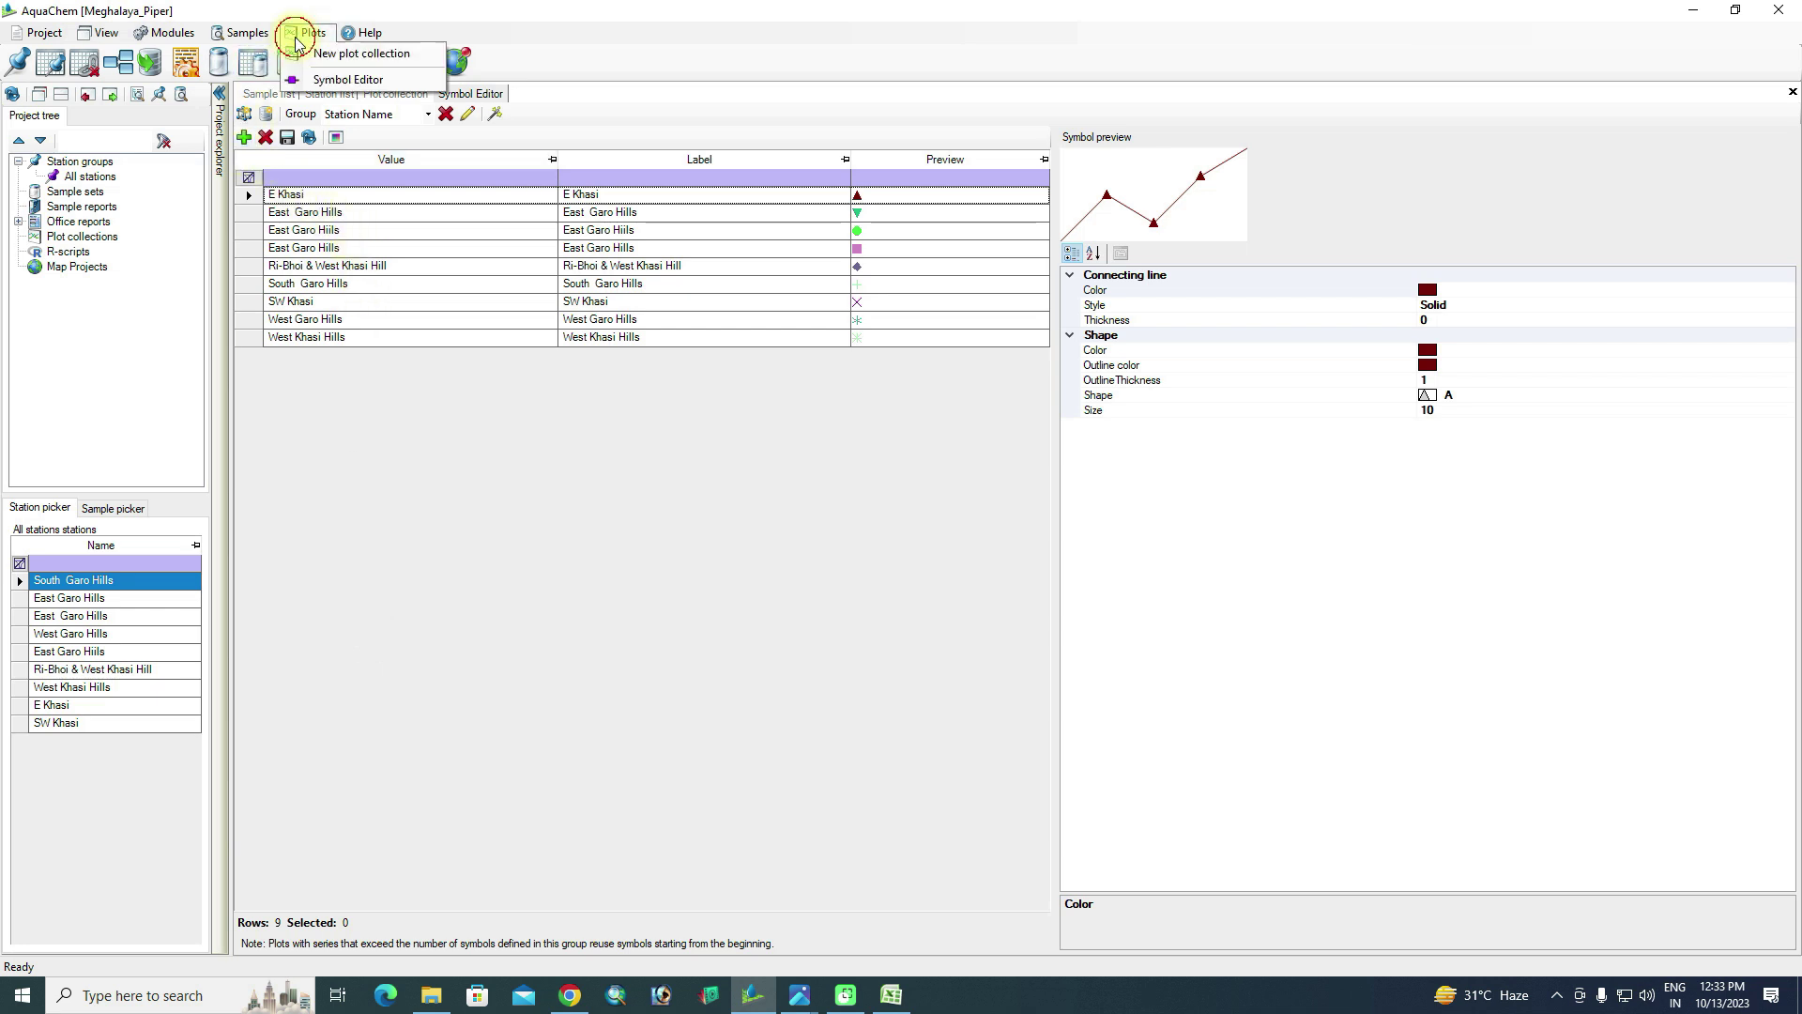
{"action": "left_click", "coordinate": [355, 54]}
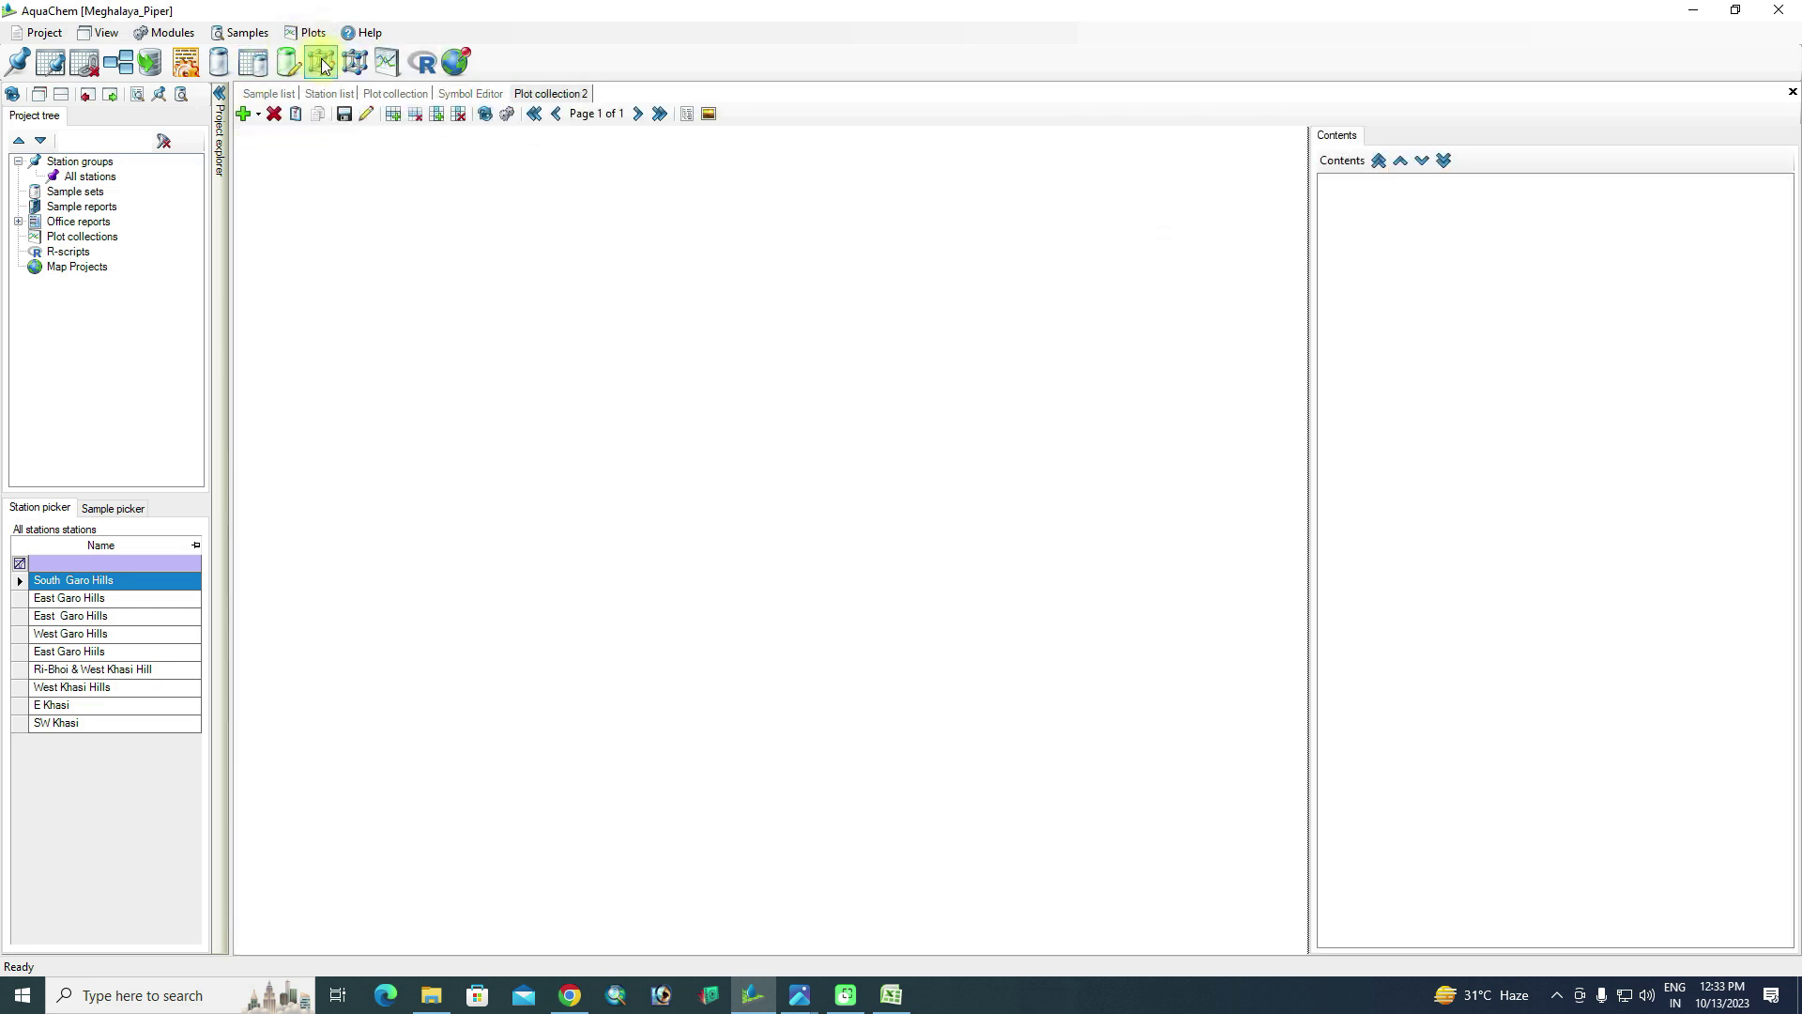
{"action": "left_click", "coordinate": [260, 115]}
{"action": "left_click", "coordinate": [331, 509]}
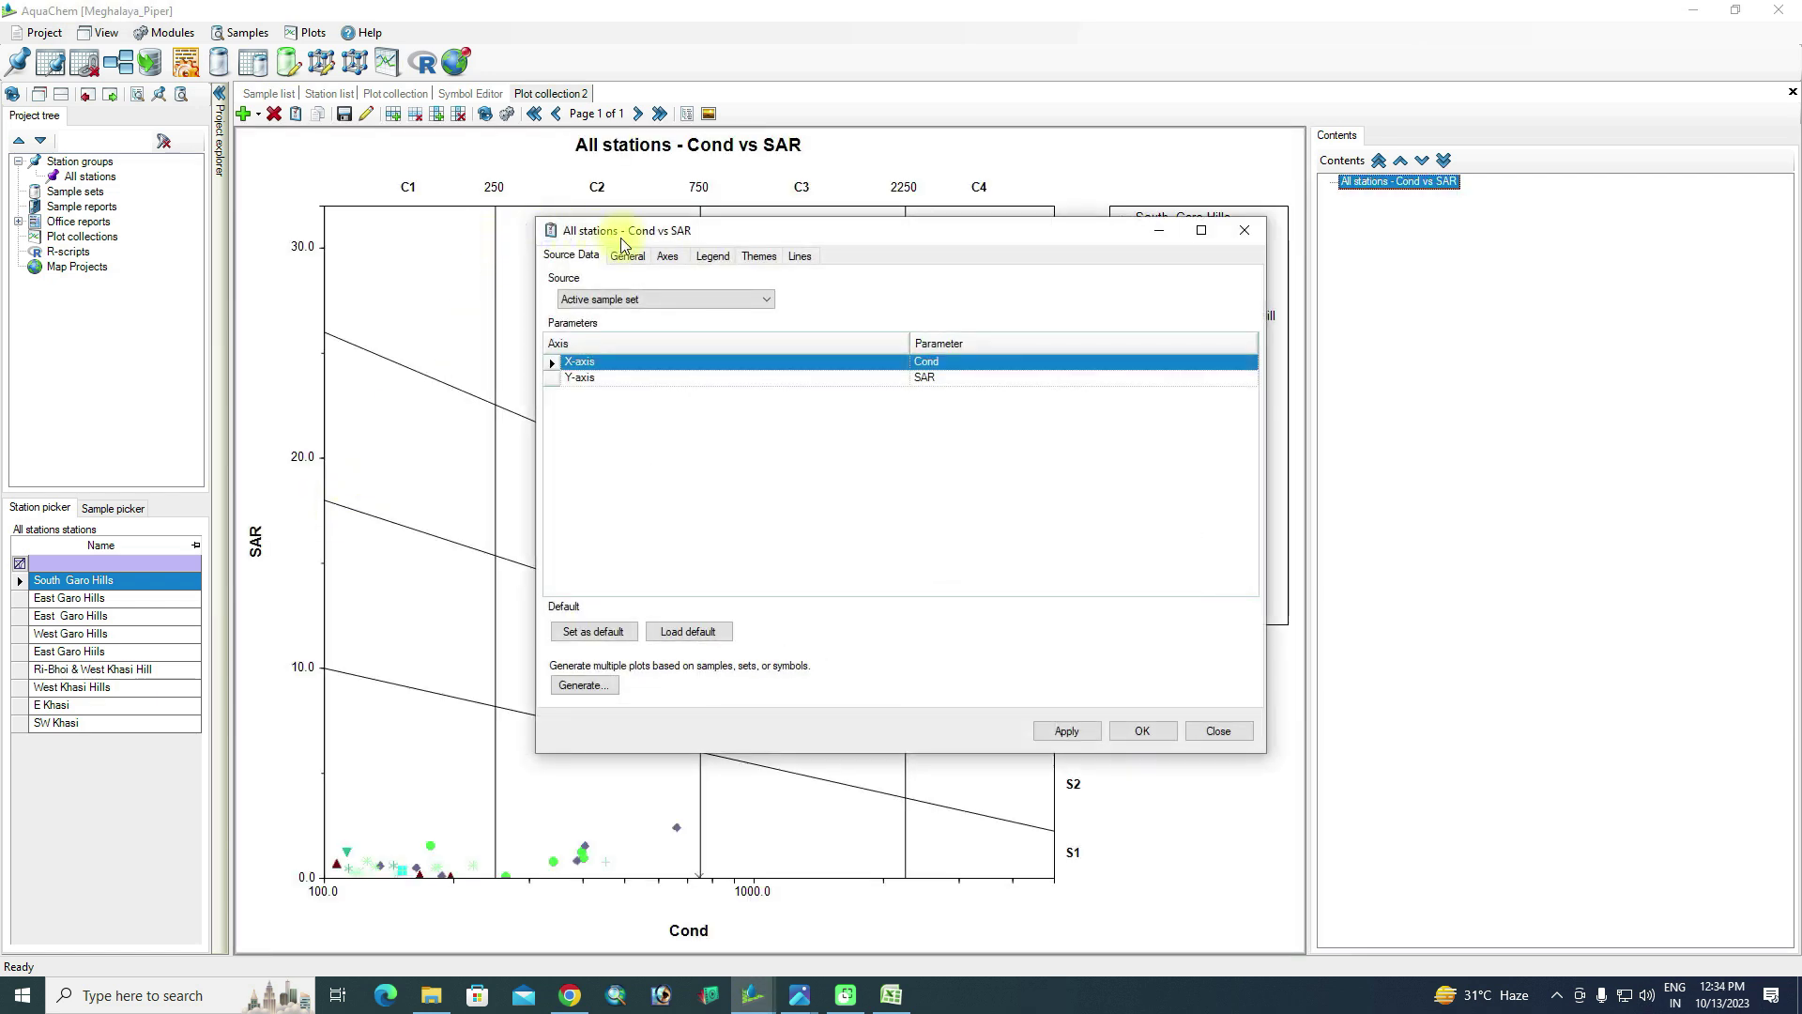
Replace the plot's automatic title with "USSL salinity diagram of Meghalaya" and apply it
{"action": "left_click", "coordinate": [625, 257]}
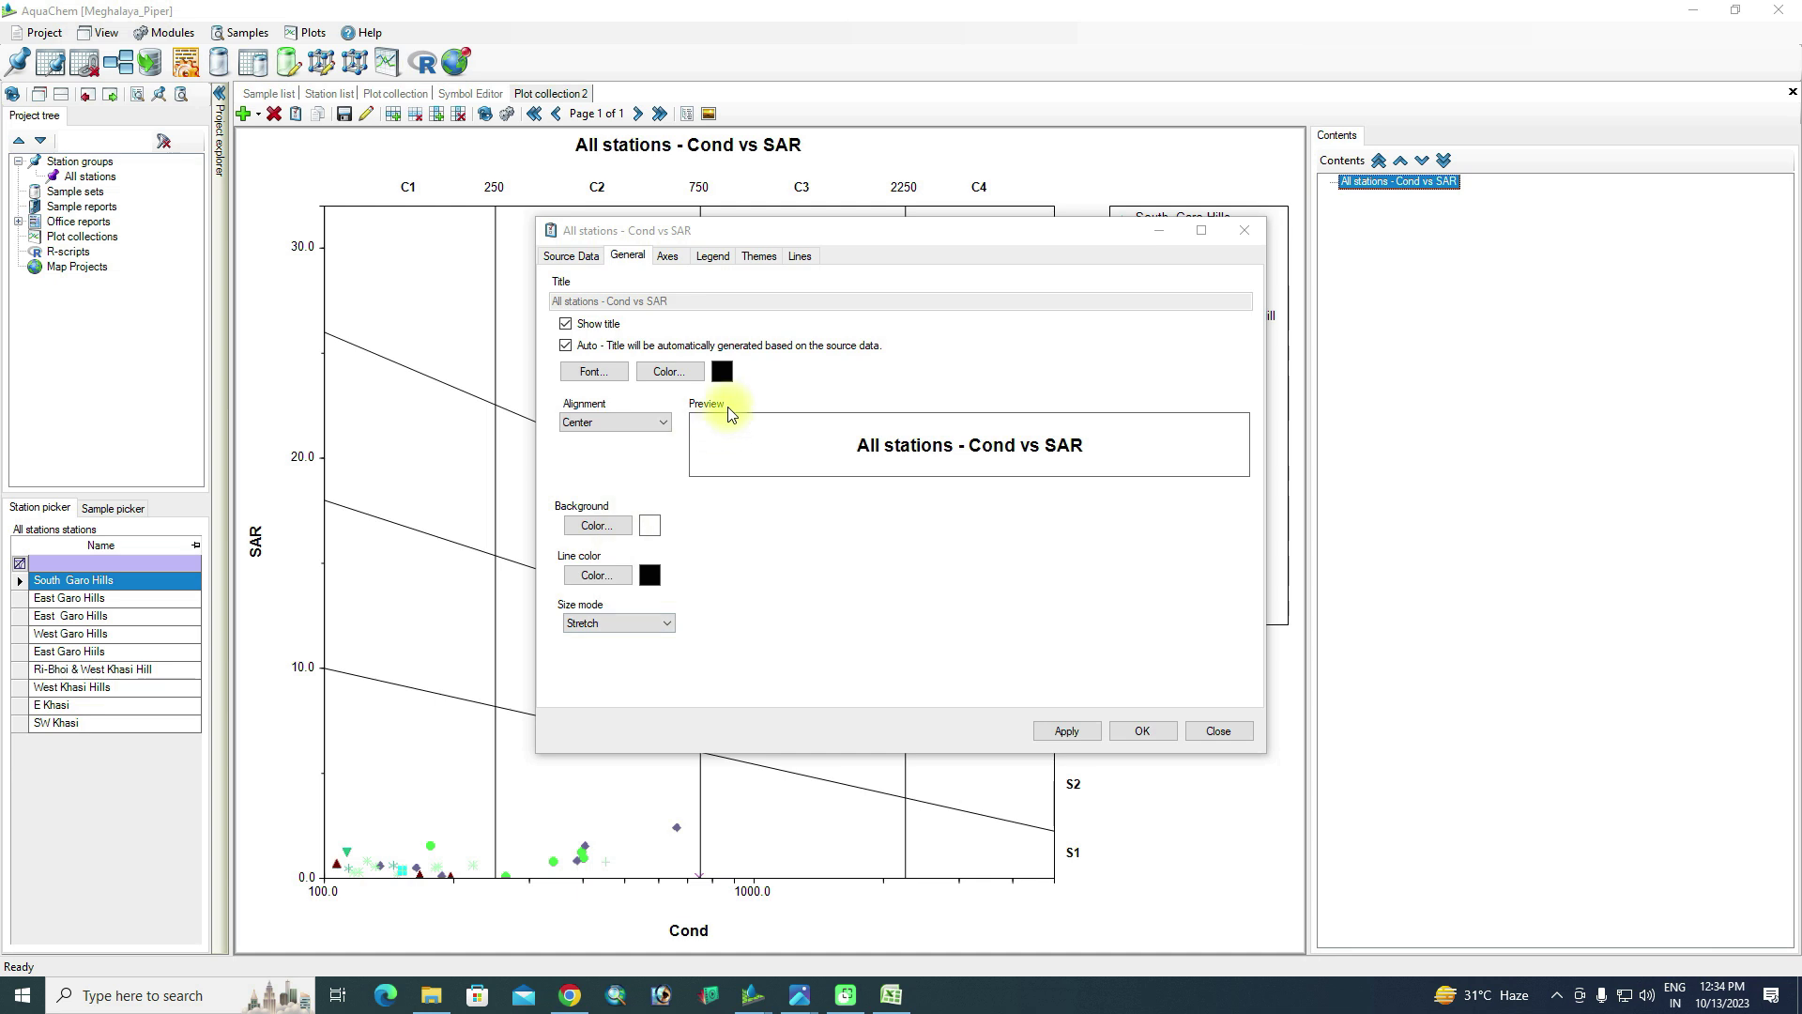
{"action": "left_click", "coordinate": [566, 345]}
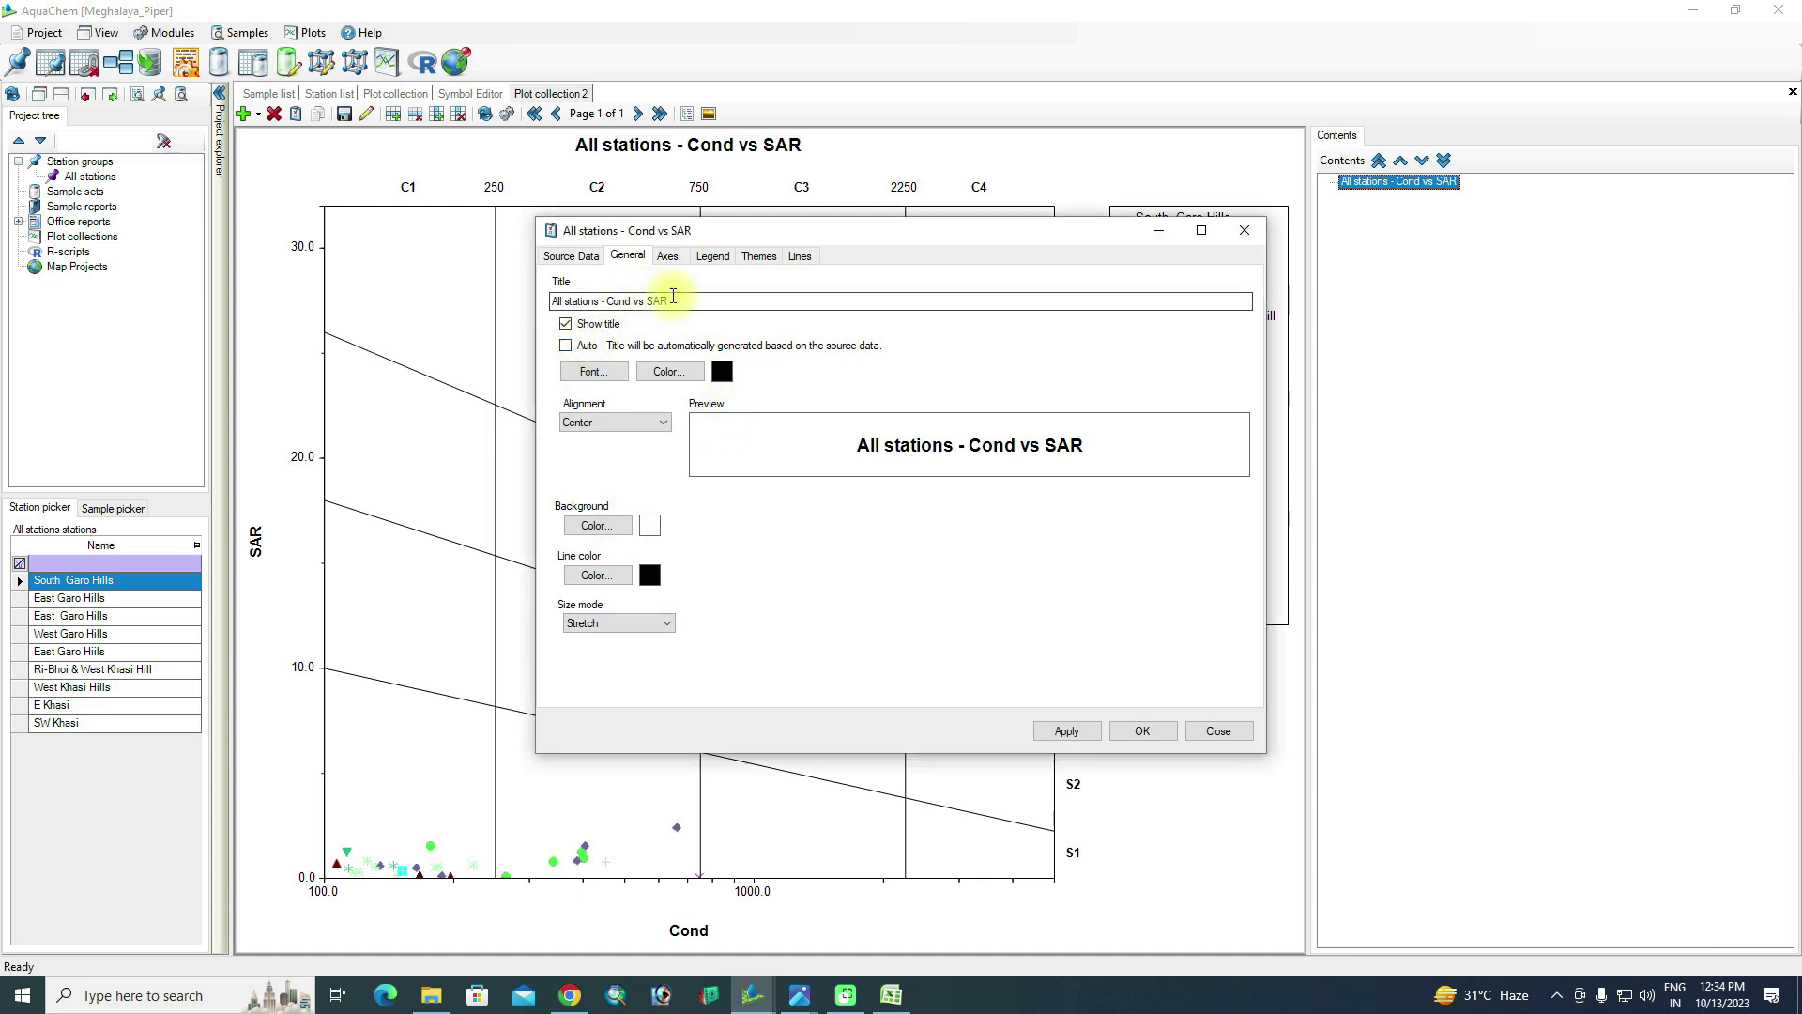
{"action": "left_click_drag", "start_coordinate": [674, 300], "coordinate": [464, 302]}
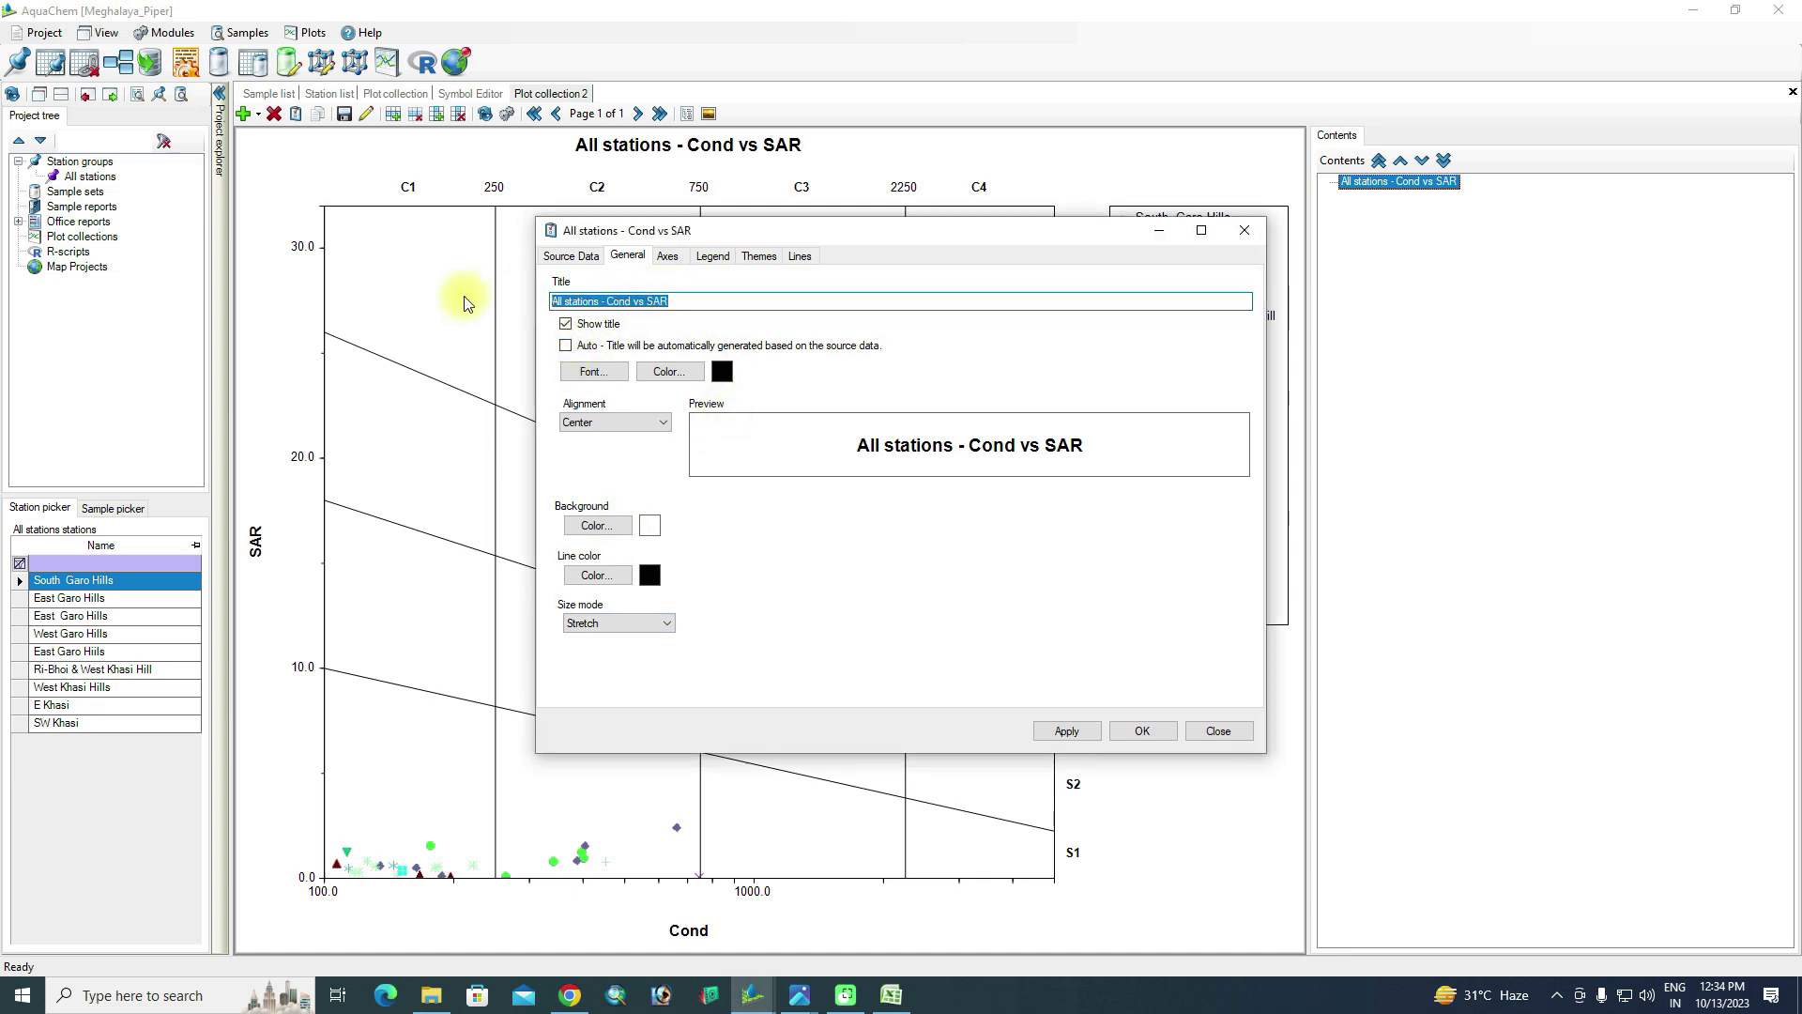
{"action": "type", "text": "USSL salin"}
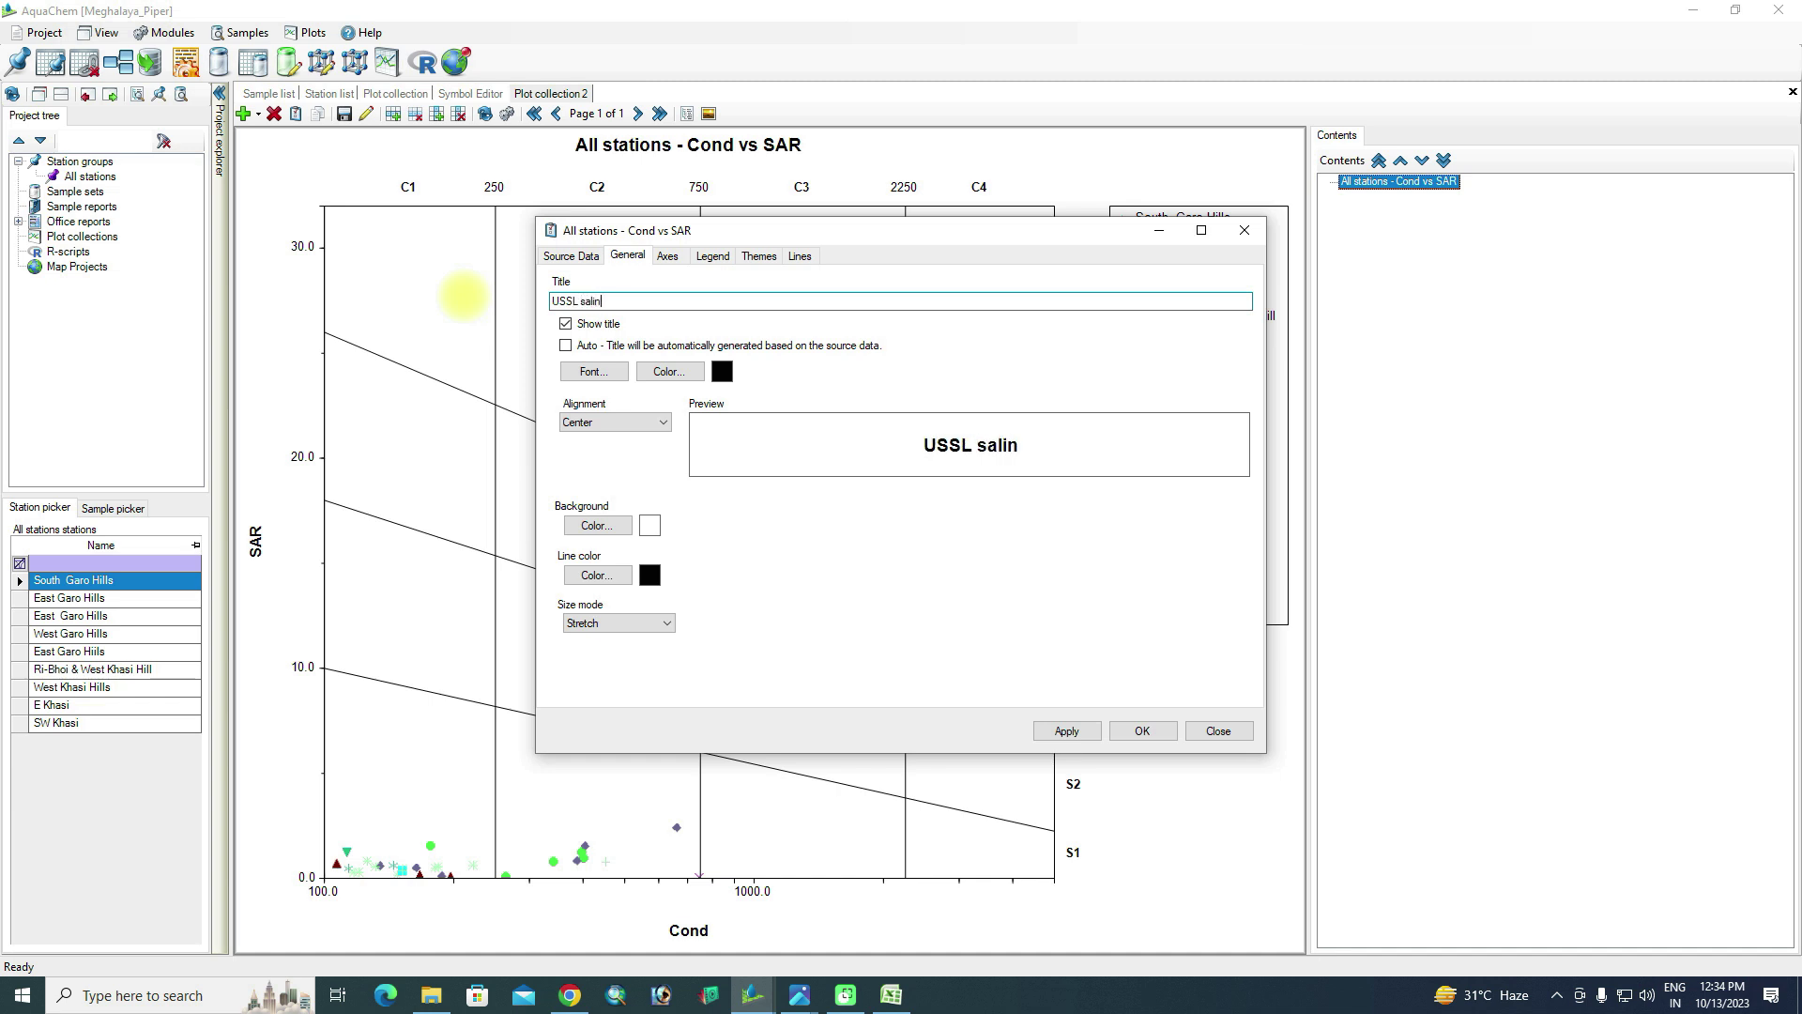
{"action": "type", "text": "ity dia"}
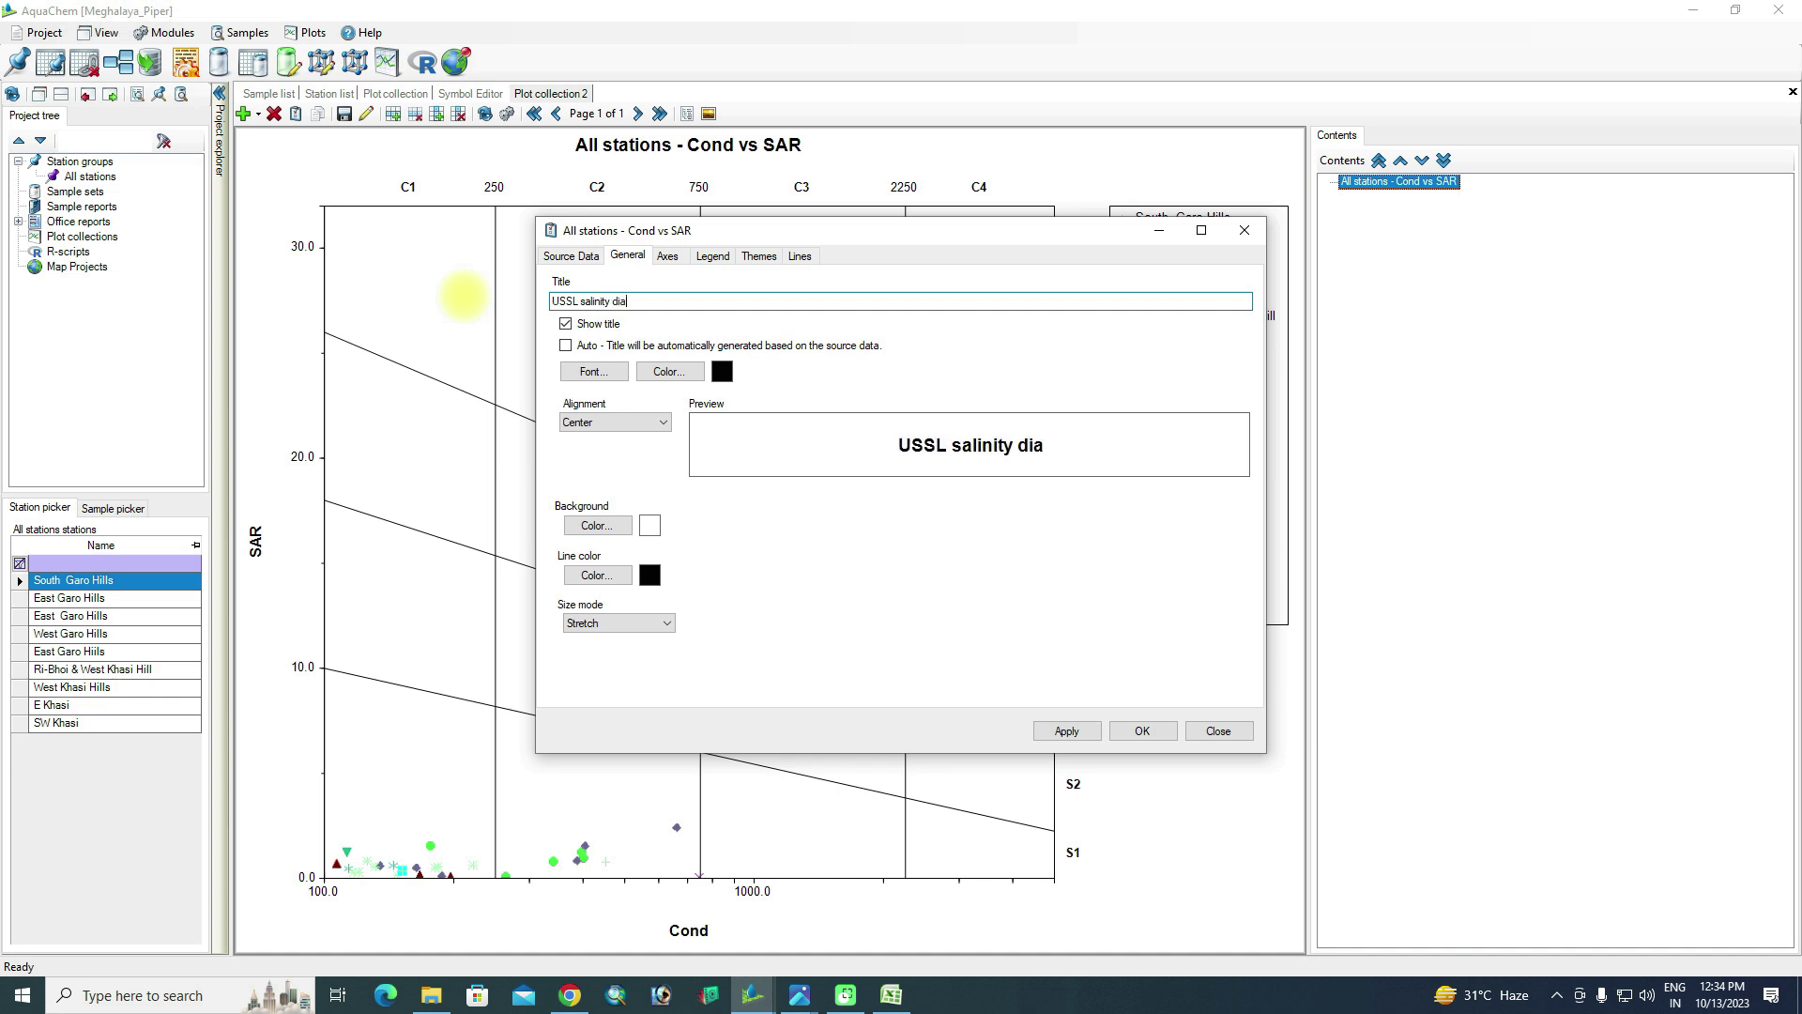
{"action": "type", "text": "gram"}
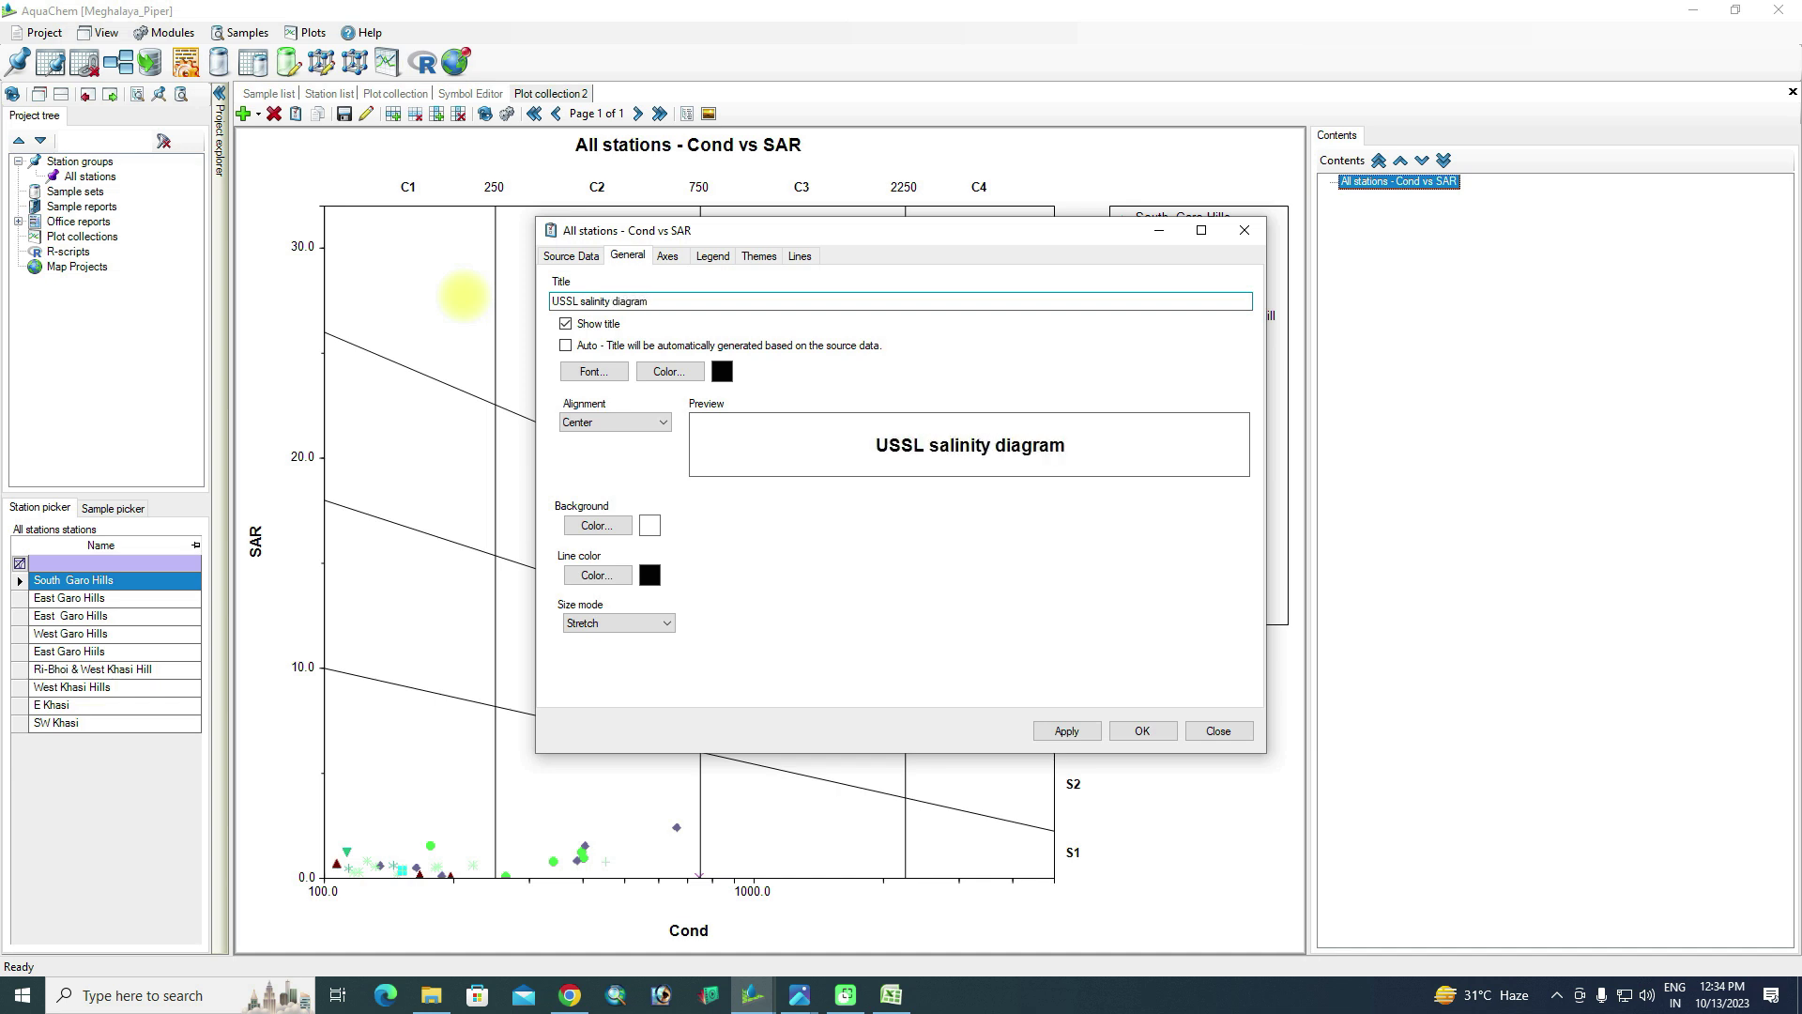
{"action": "type", "text": " of "}
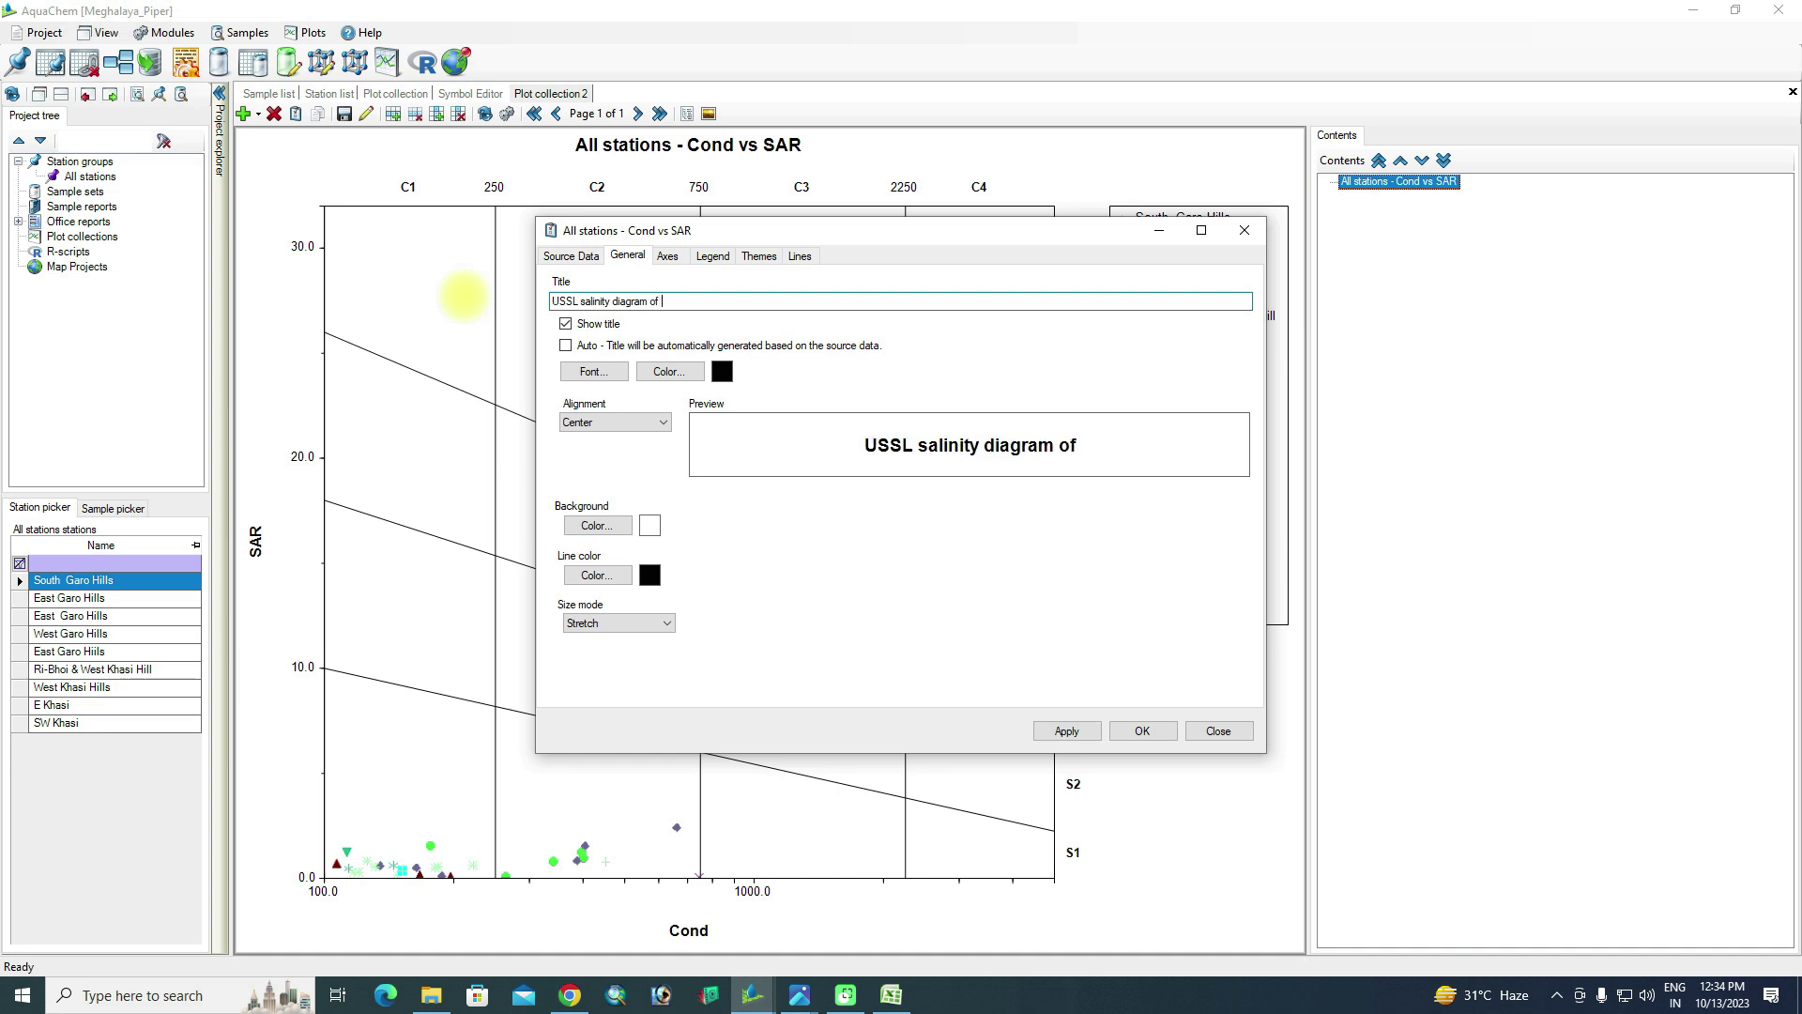
{"action": "type", "text": "Megha"}
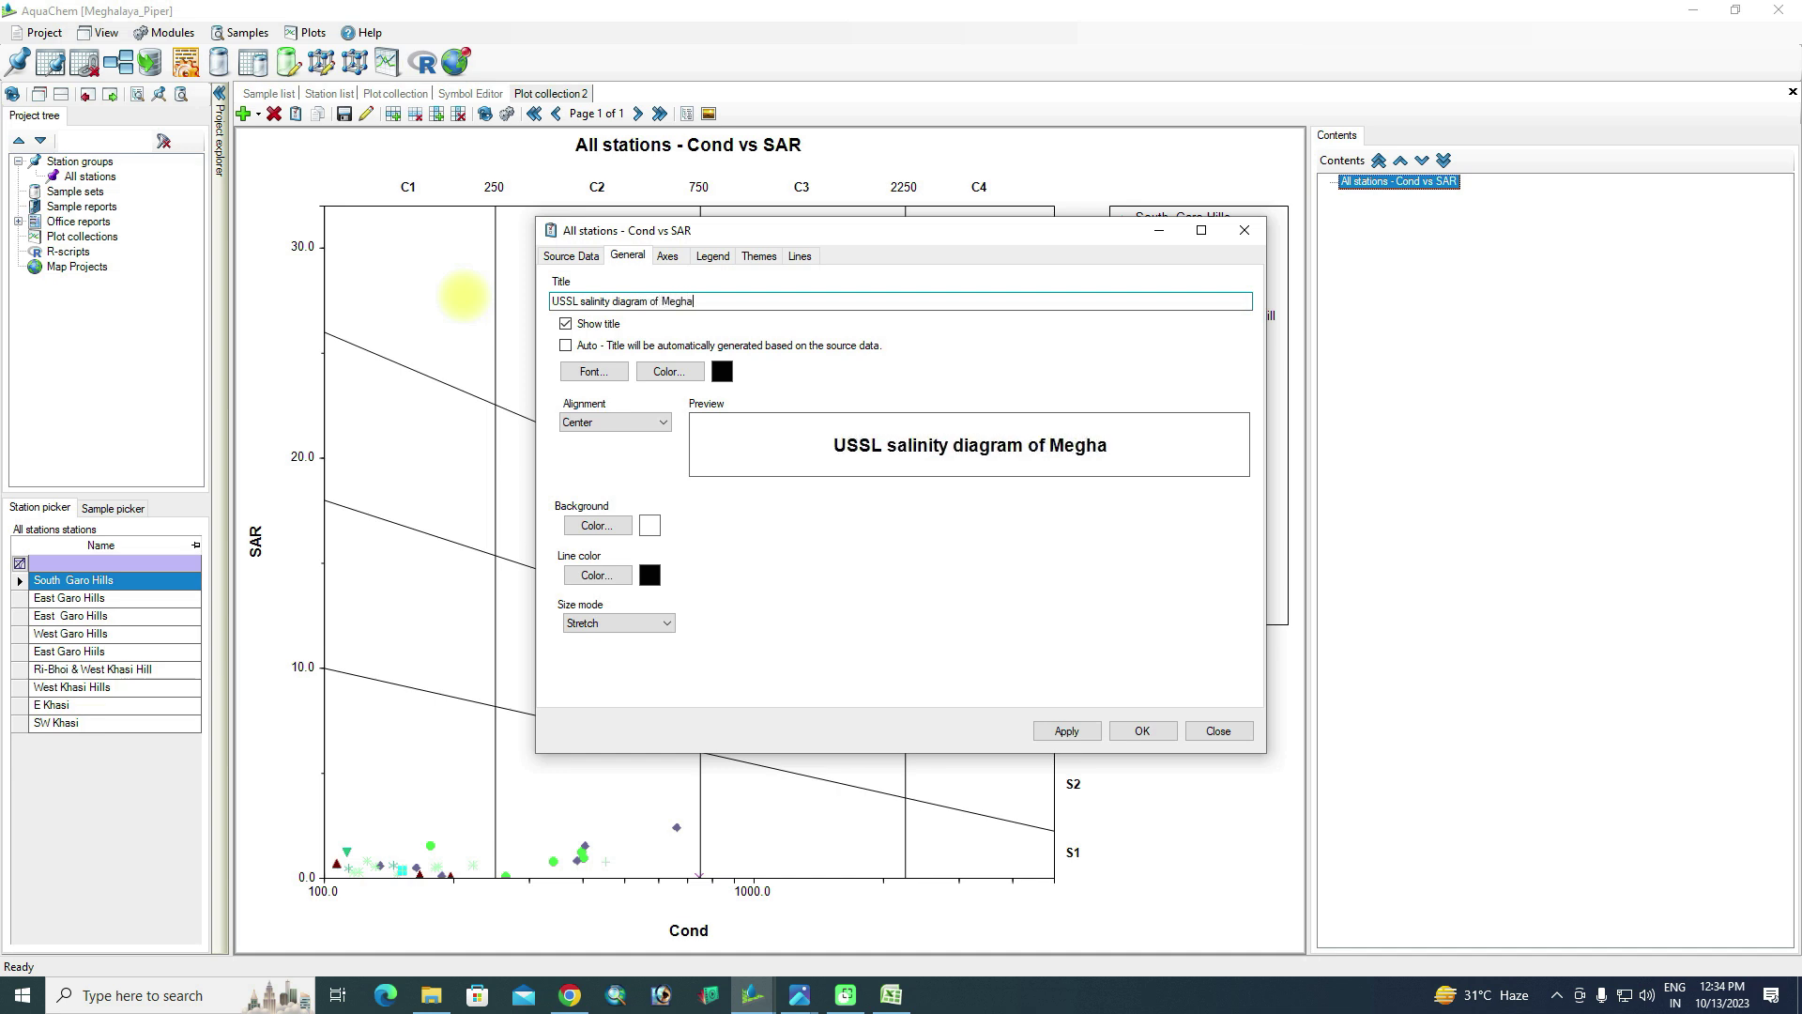
{"action": "type", "text": "laya"}
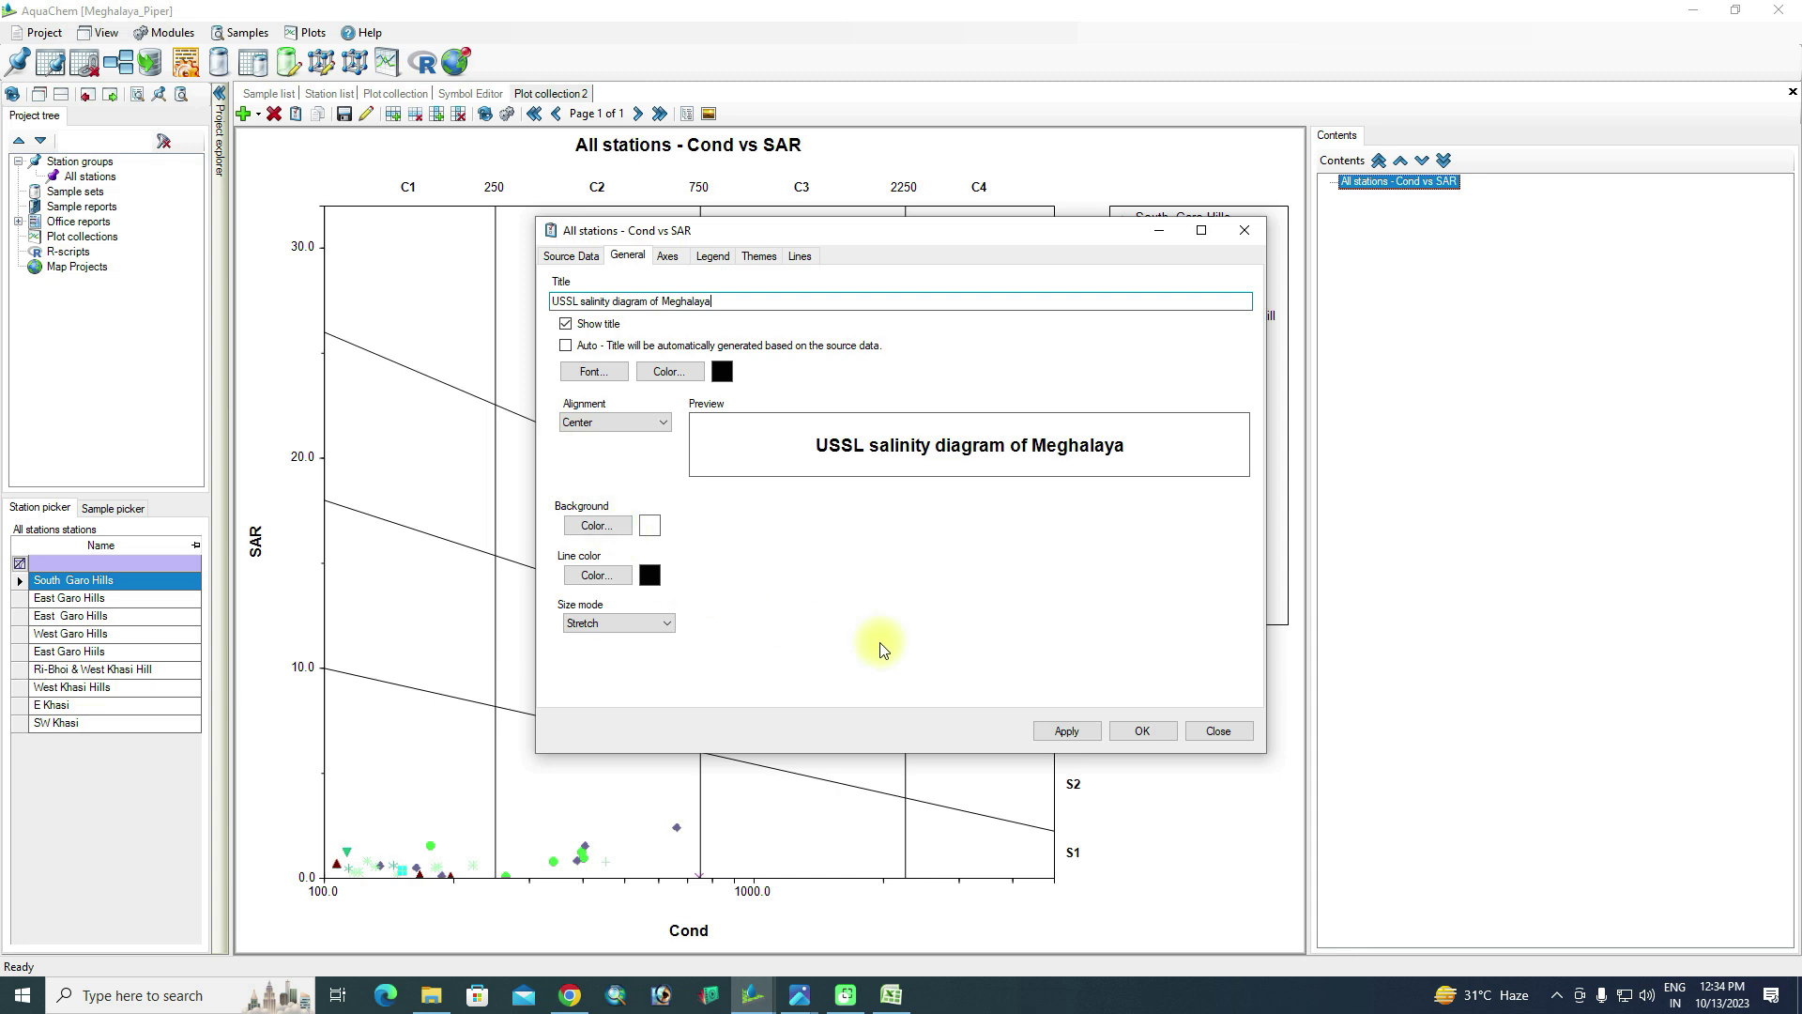
{"action": "left_click", "coordinate": [1066, 732]}
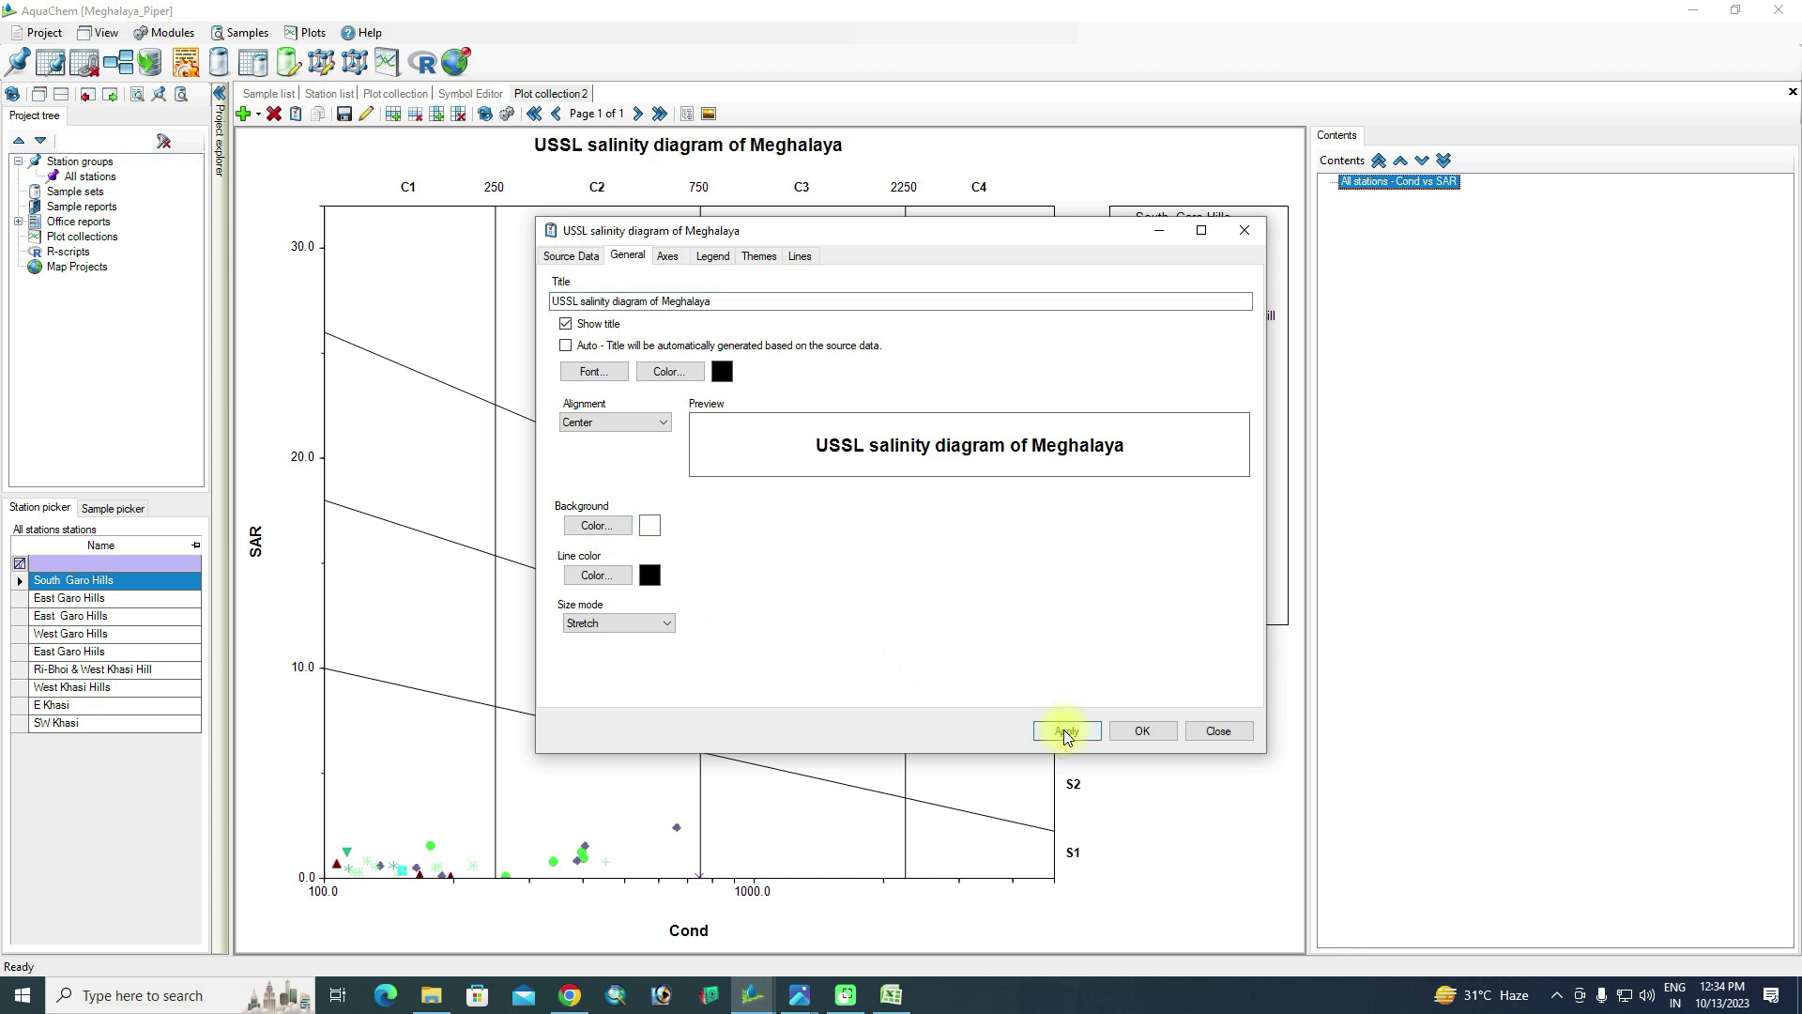
{"action": "left_click", "coordinate": [1157, 729]}
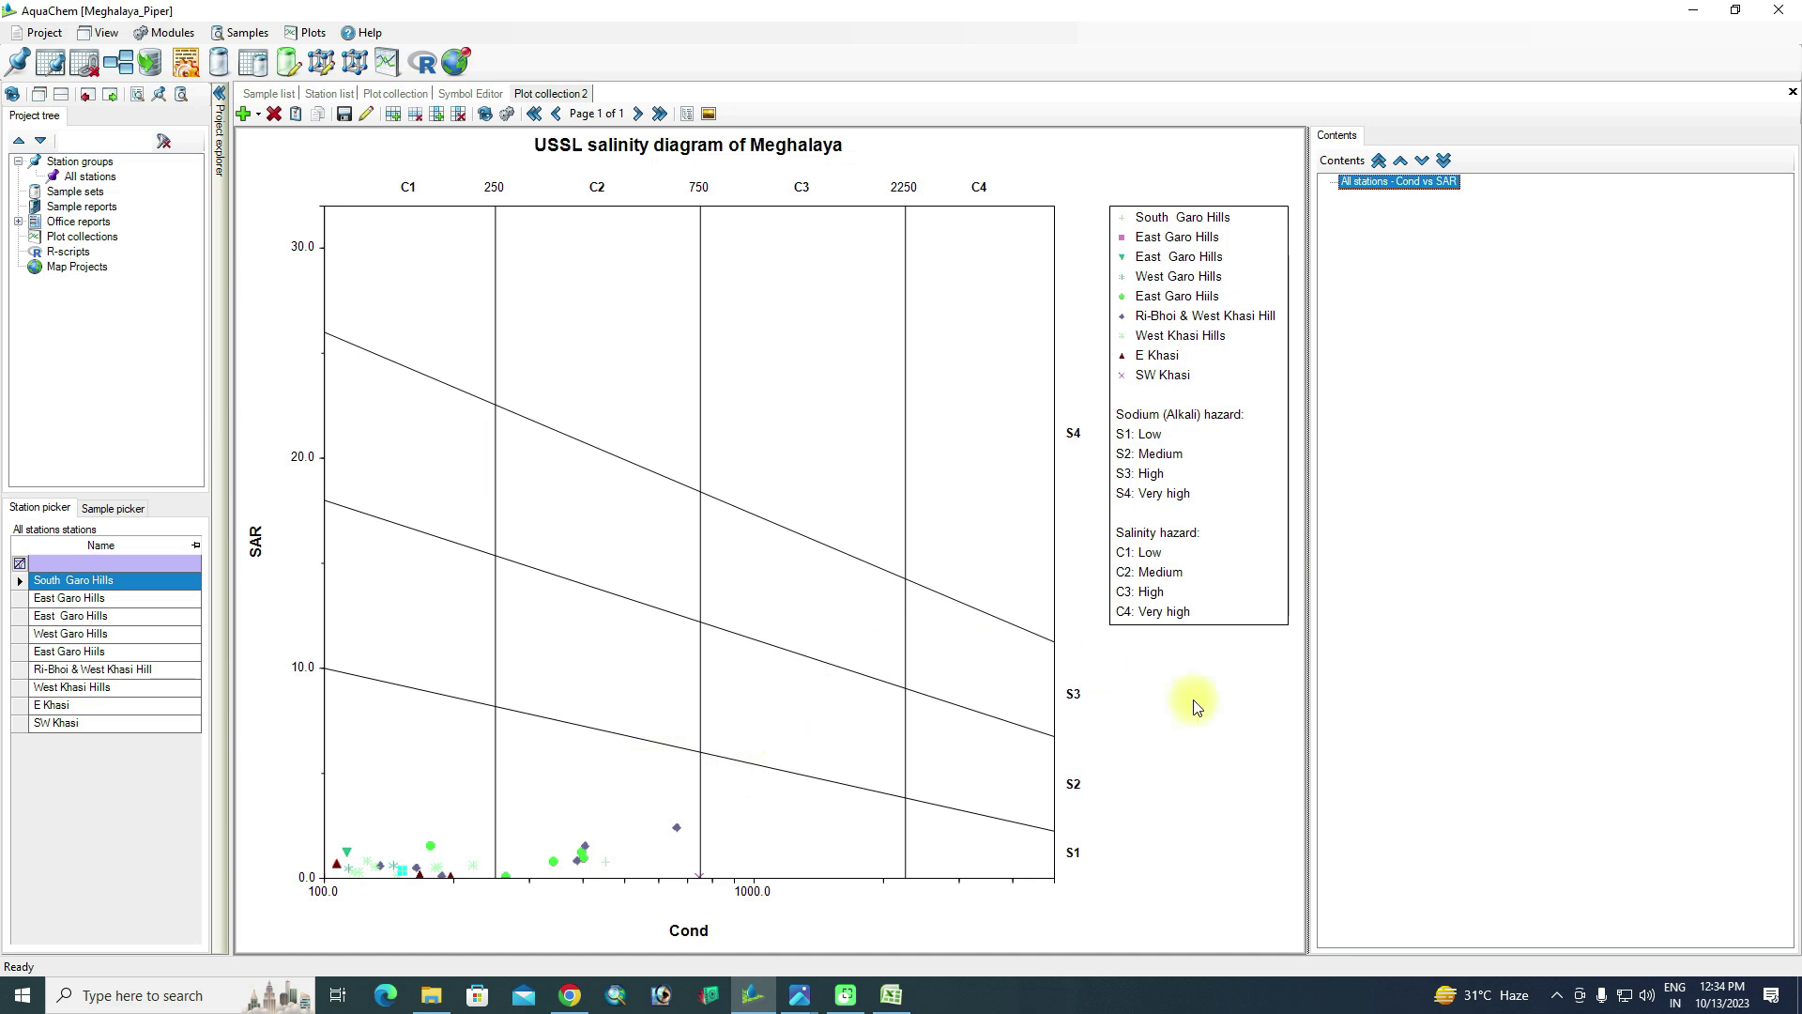
Export only the active USSL salinity plot as a PNG image named "Meghalaya ussl" on the desktop
{"action": "left_click", "coordinate": [709, 114]}
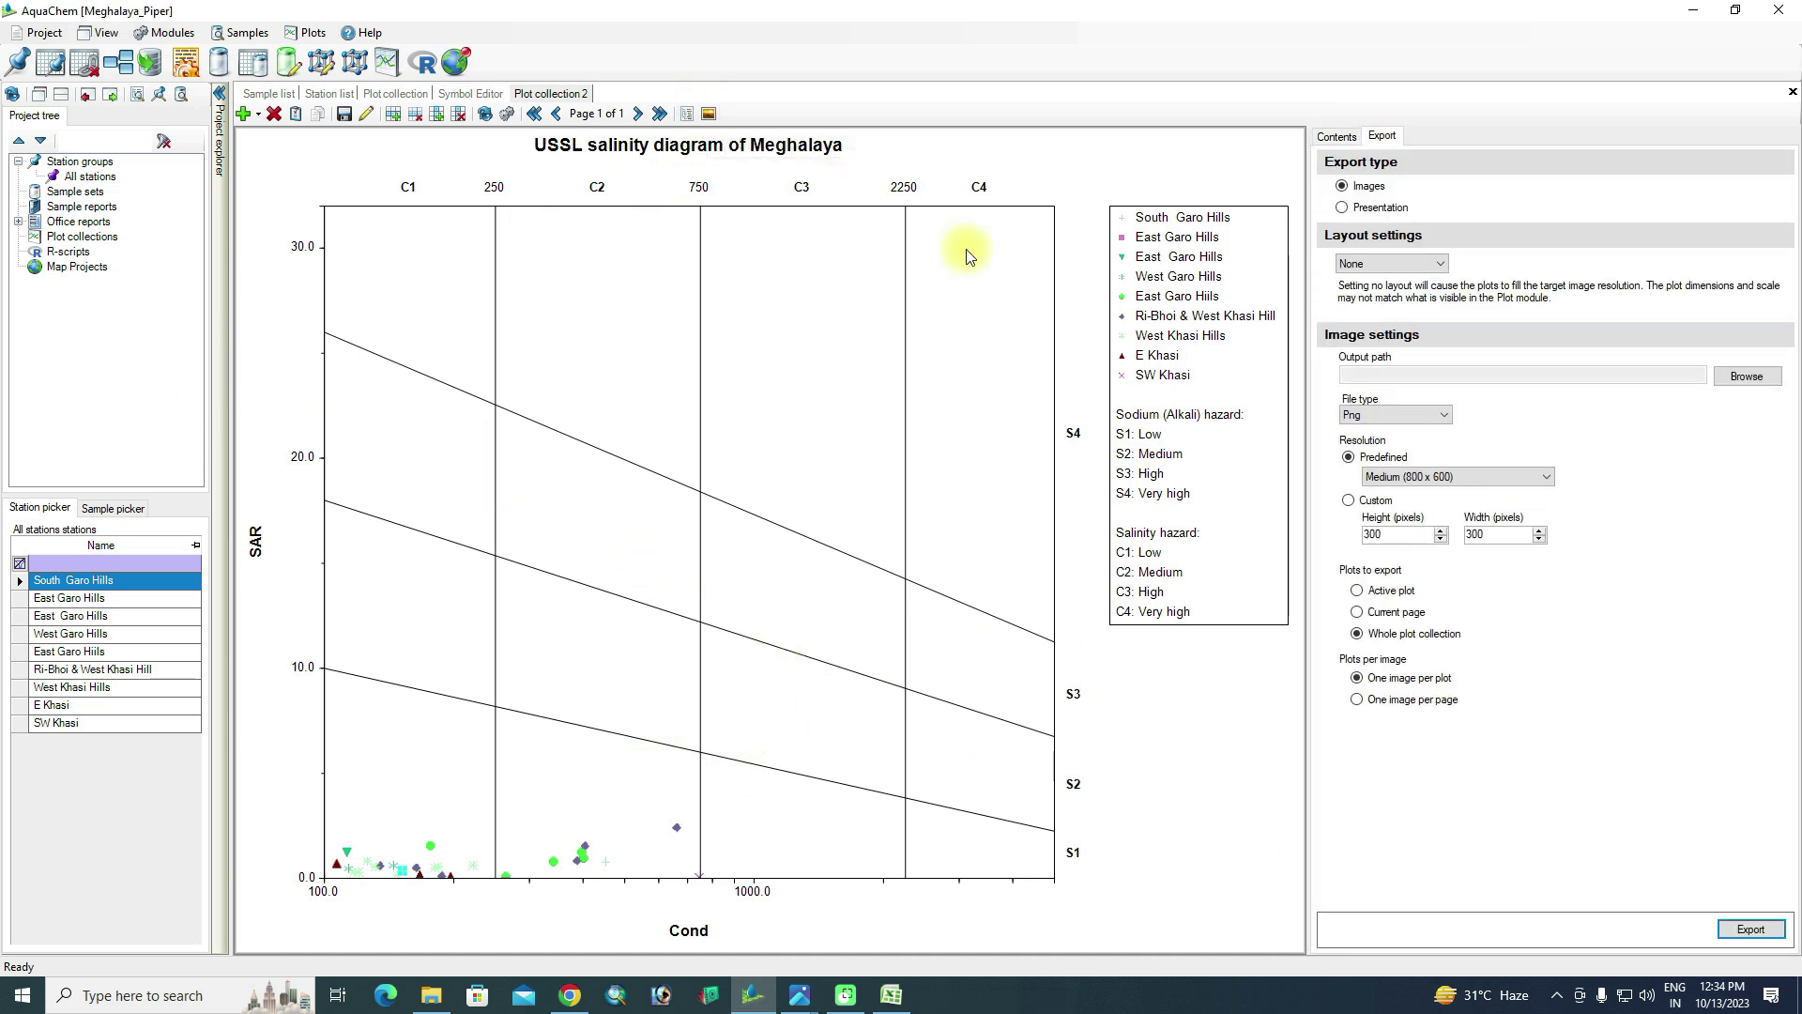
{"action": "left_click", "coordinate": [1363, 590]}
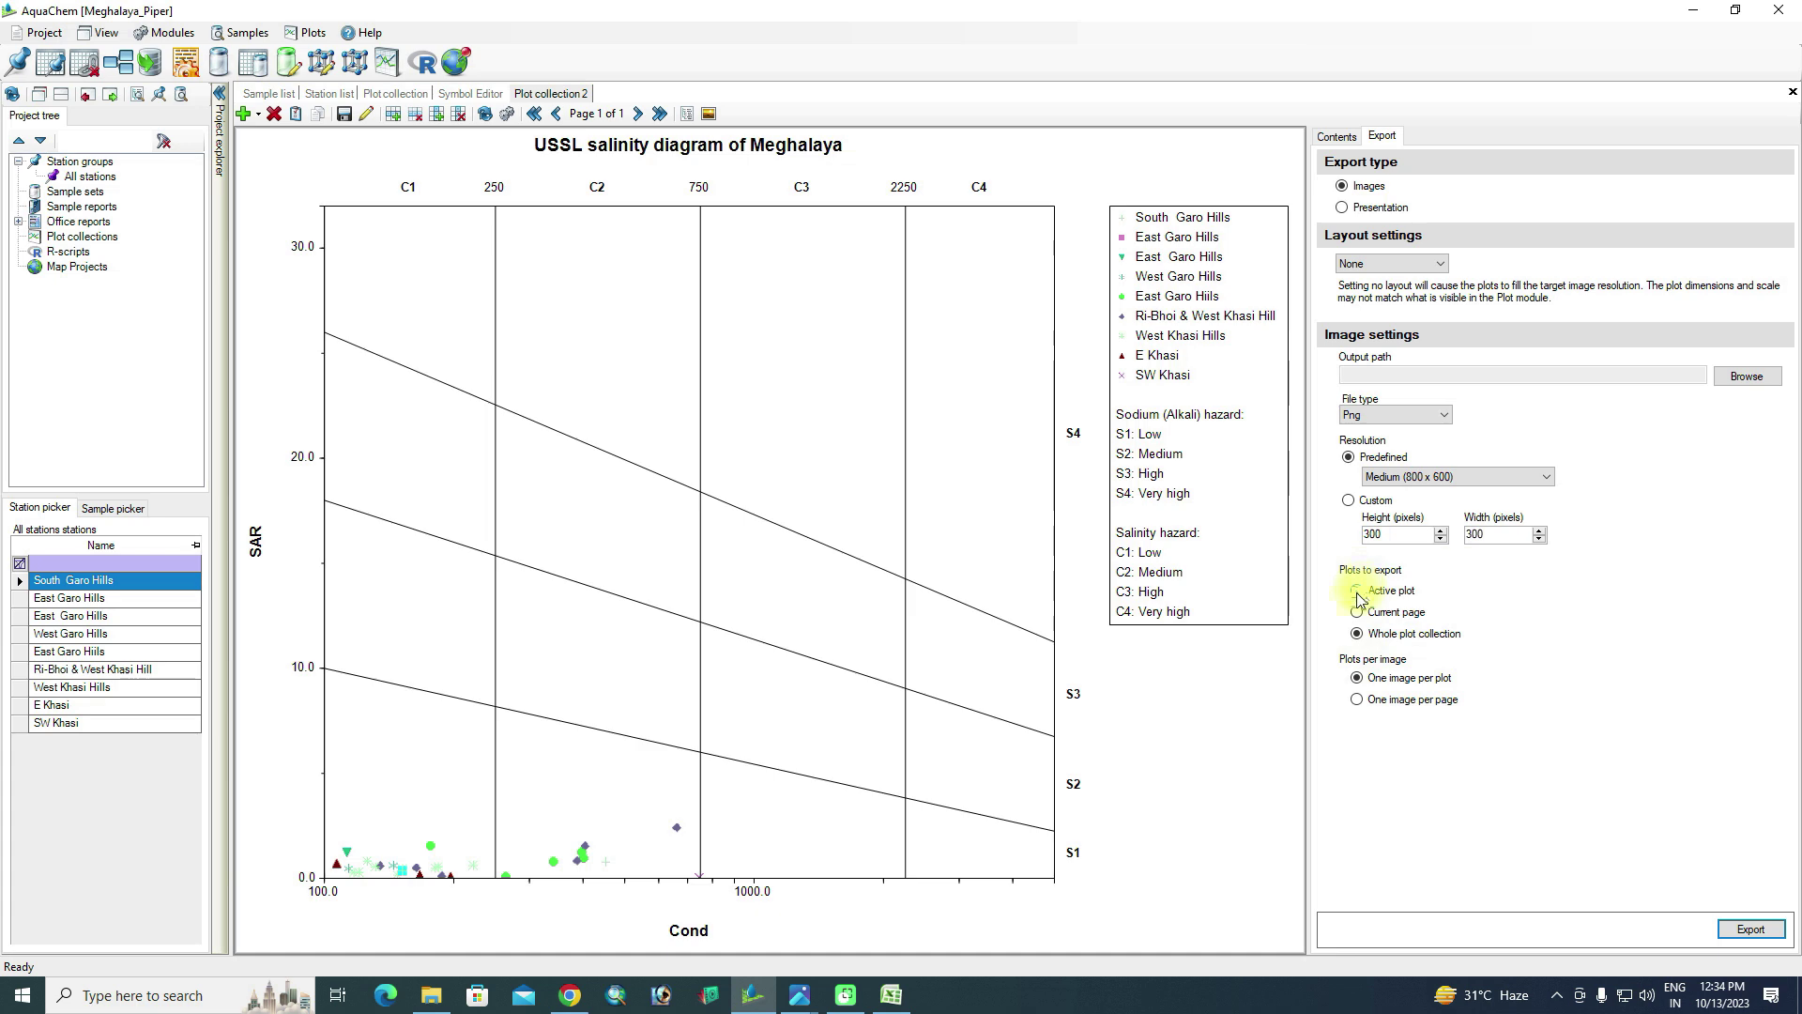
{"action": "left_click", "coordinate": [1743, 376]}
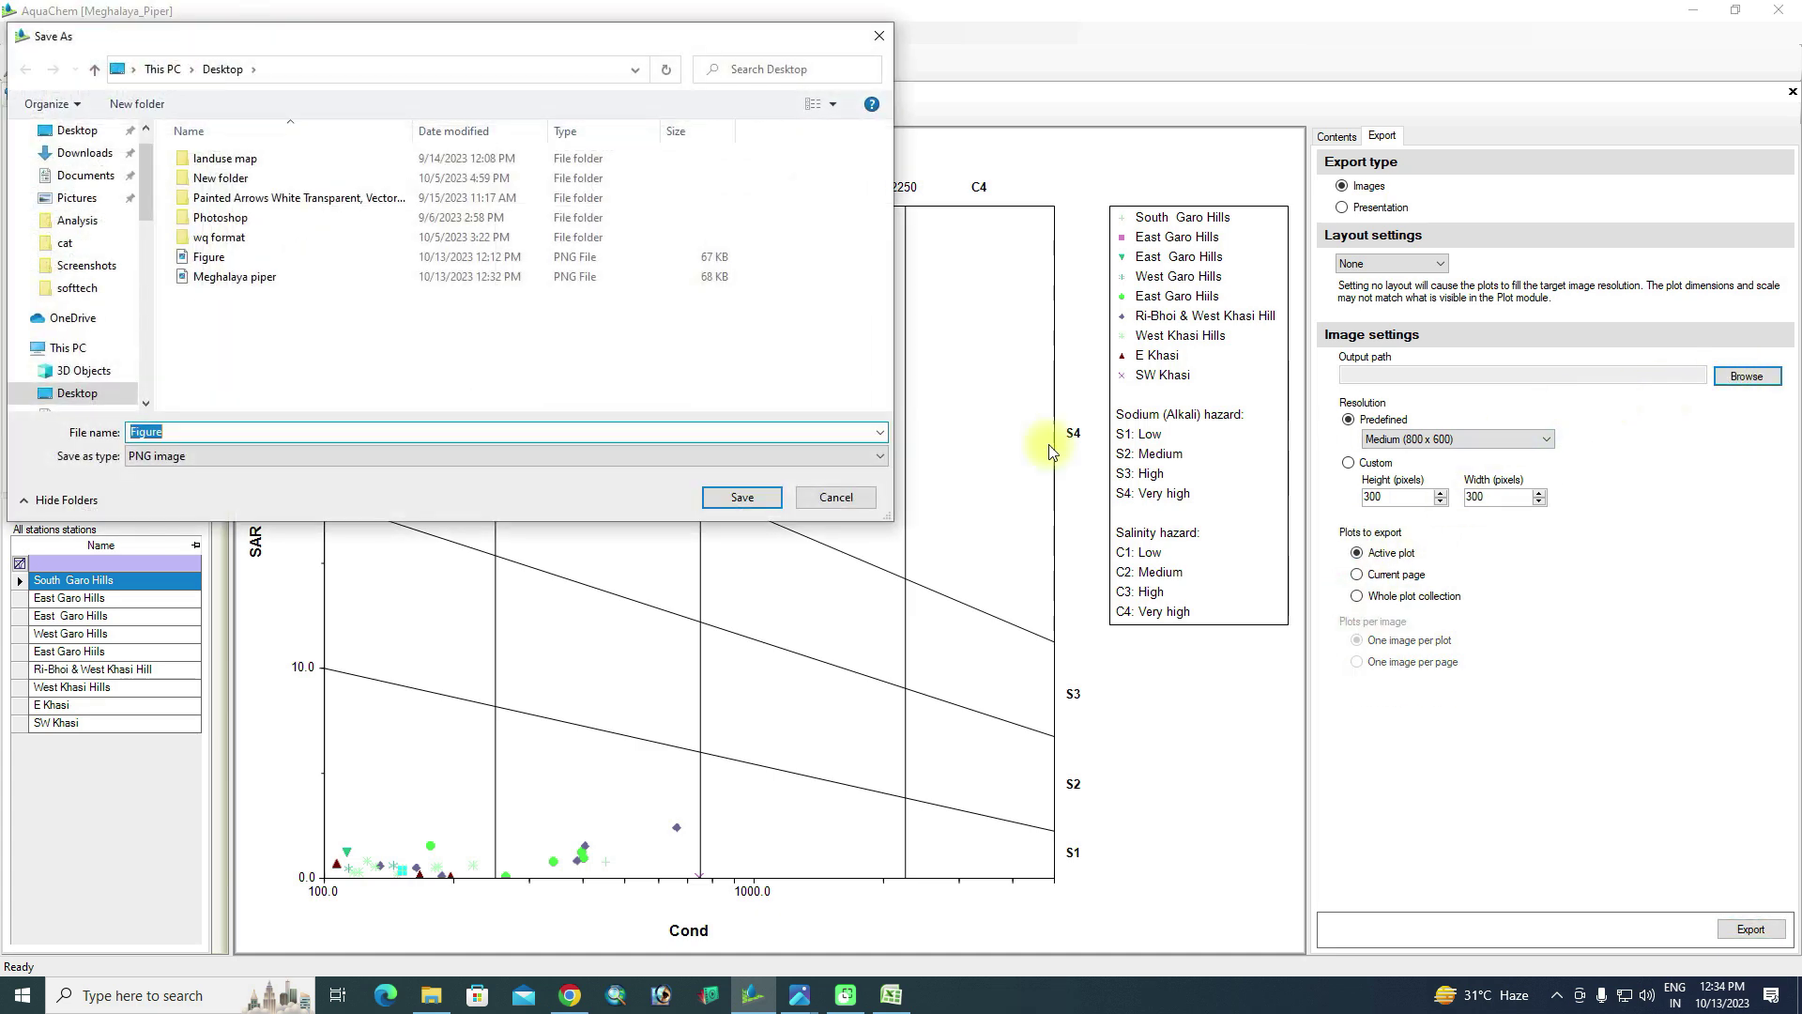
{"action": "left_click", "coordinate": [243, 278]}
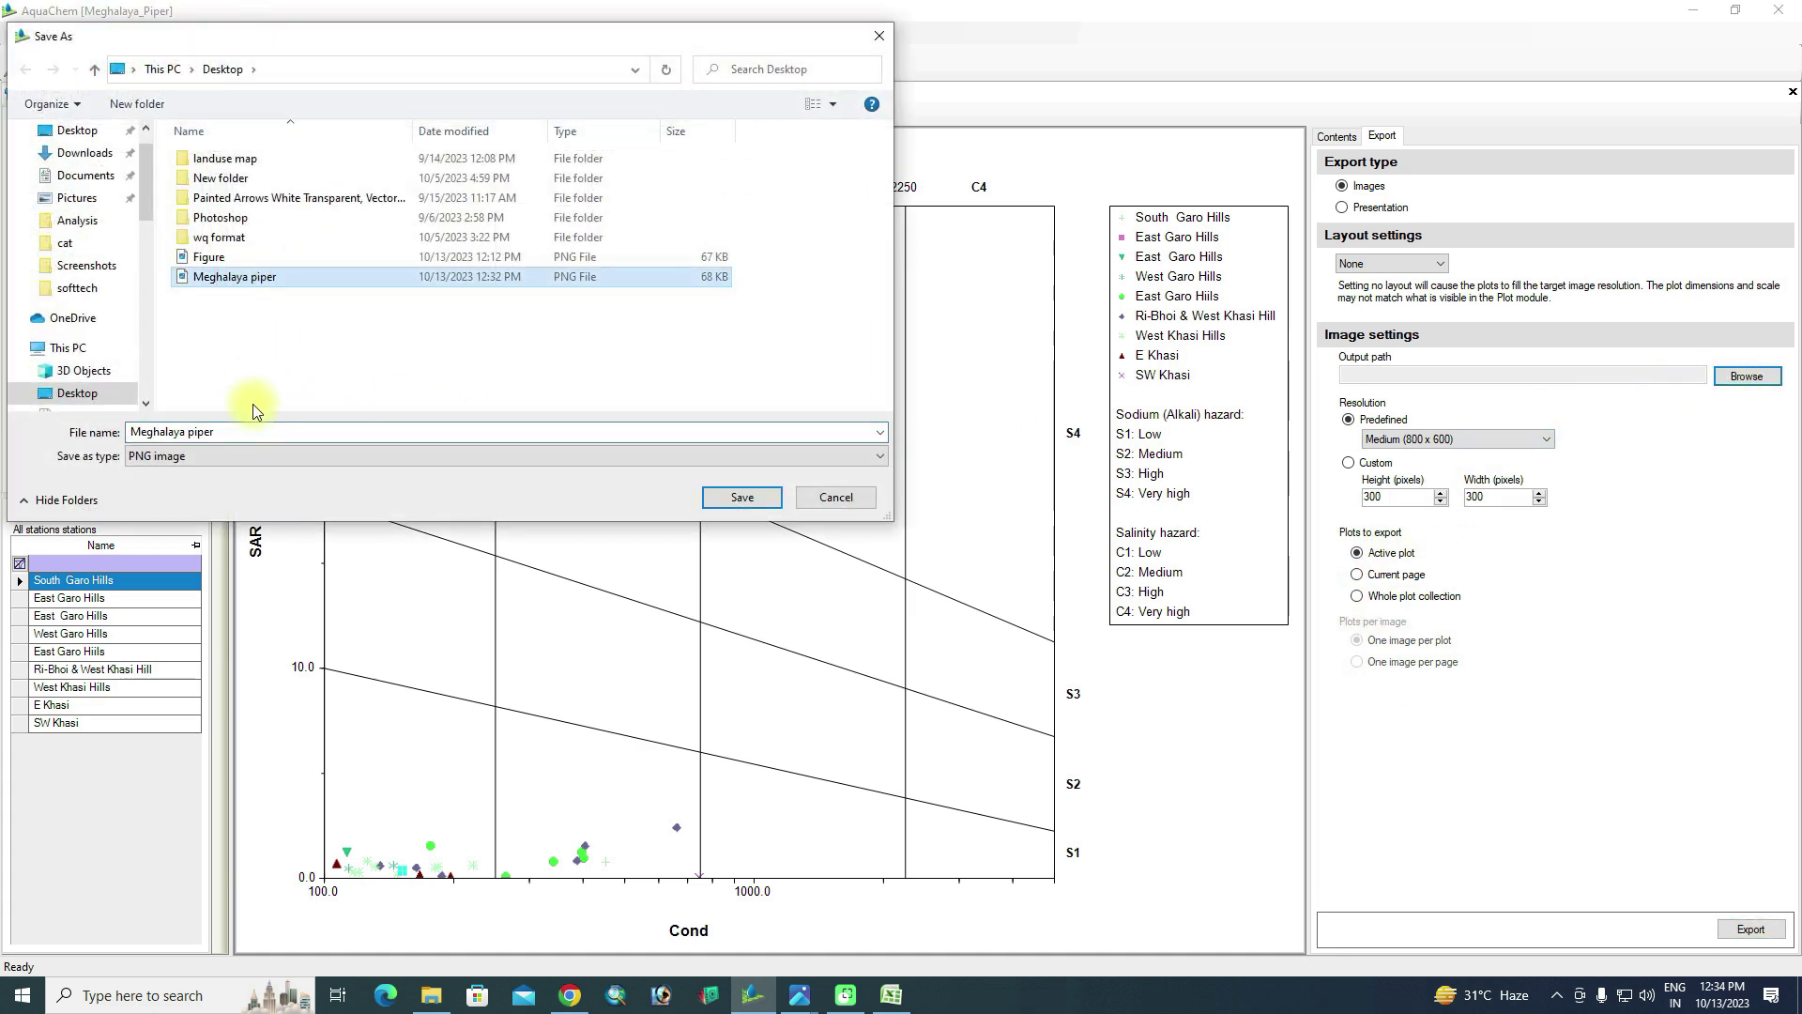
{"action": "double_click", "coordinate": [228, 427]}
{"action": "left_click", "coordinate": [230, 434]}
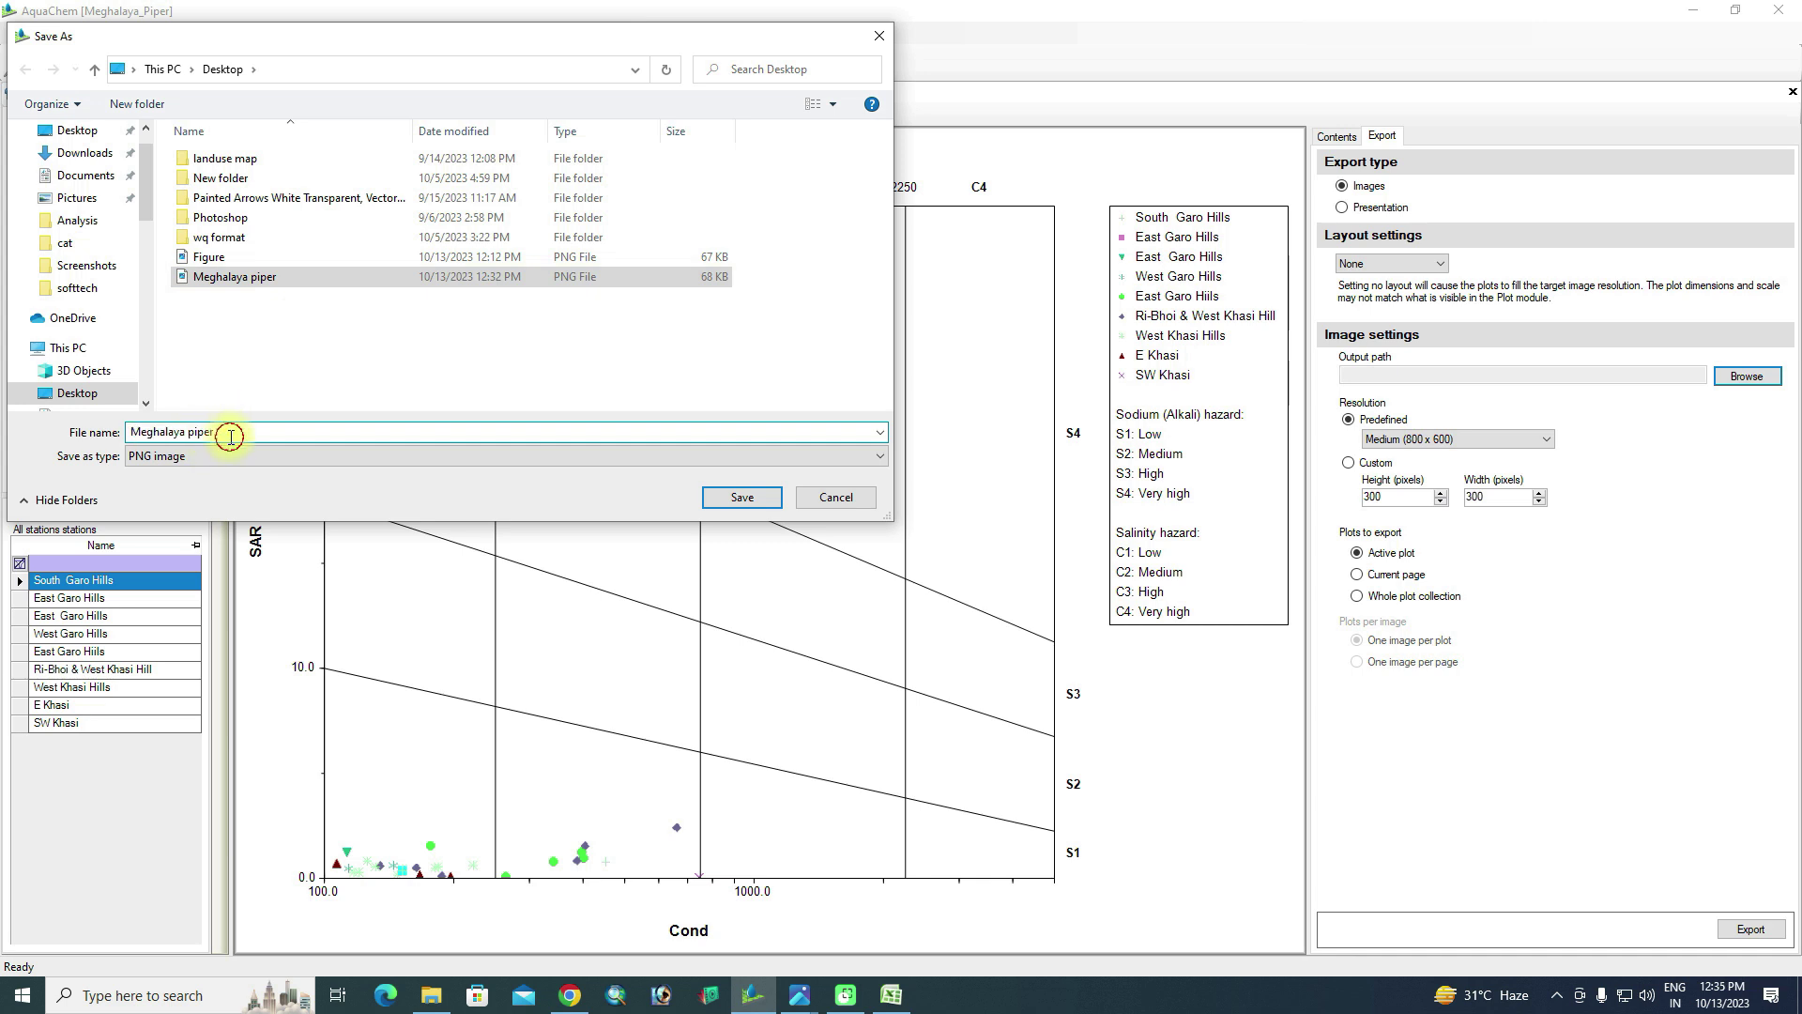
{"action": "key", "text": "BackSpace"}
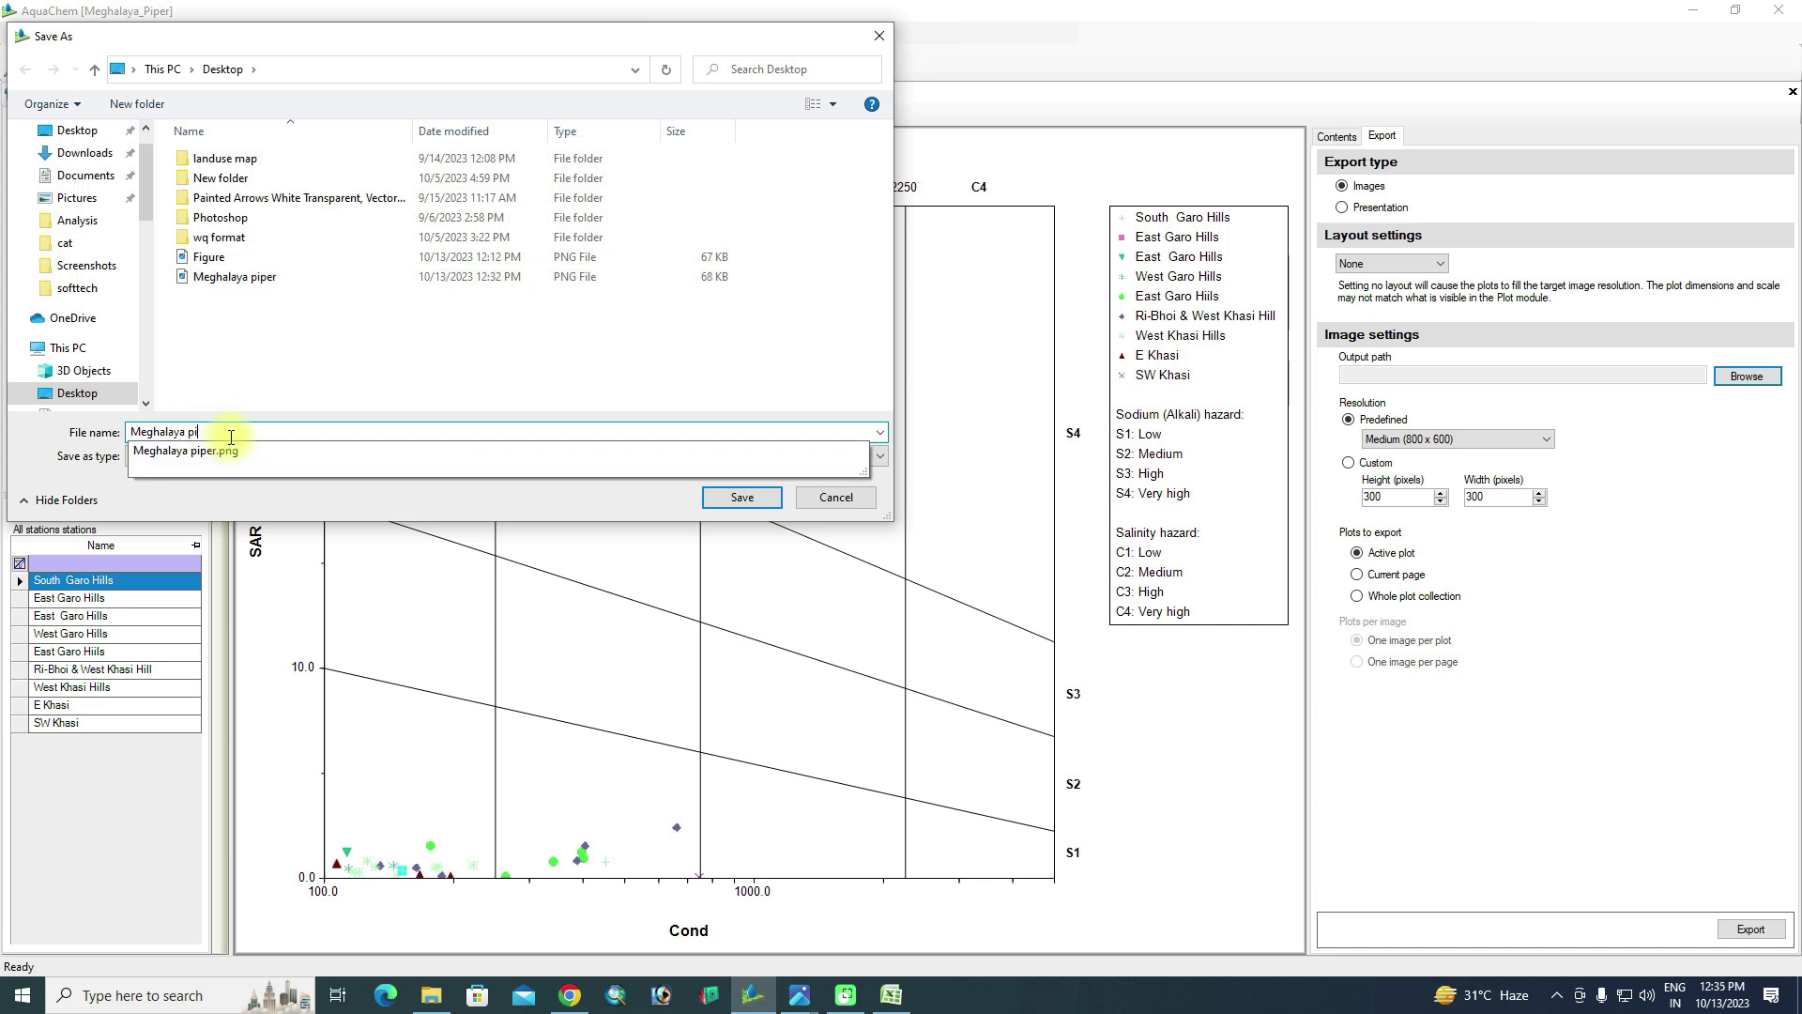
{"action": "type", "text": "ussl"}
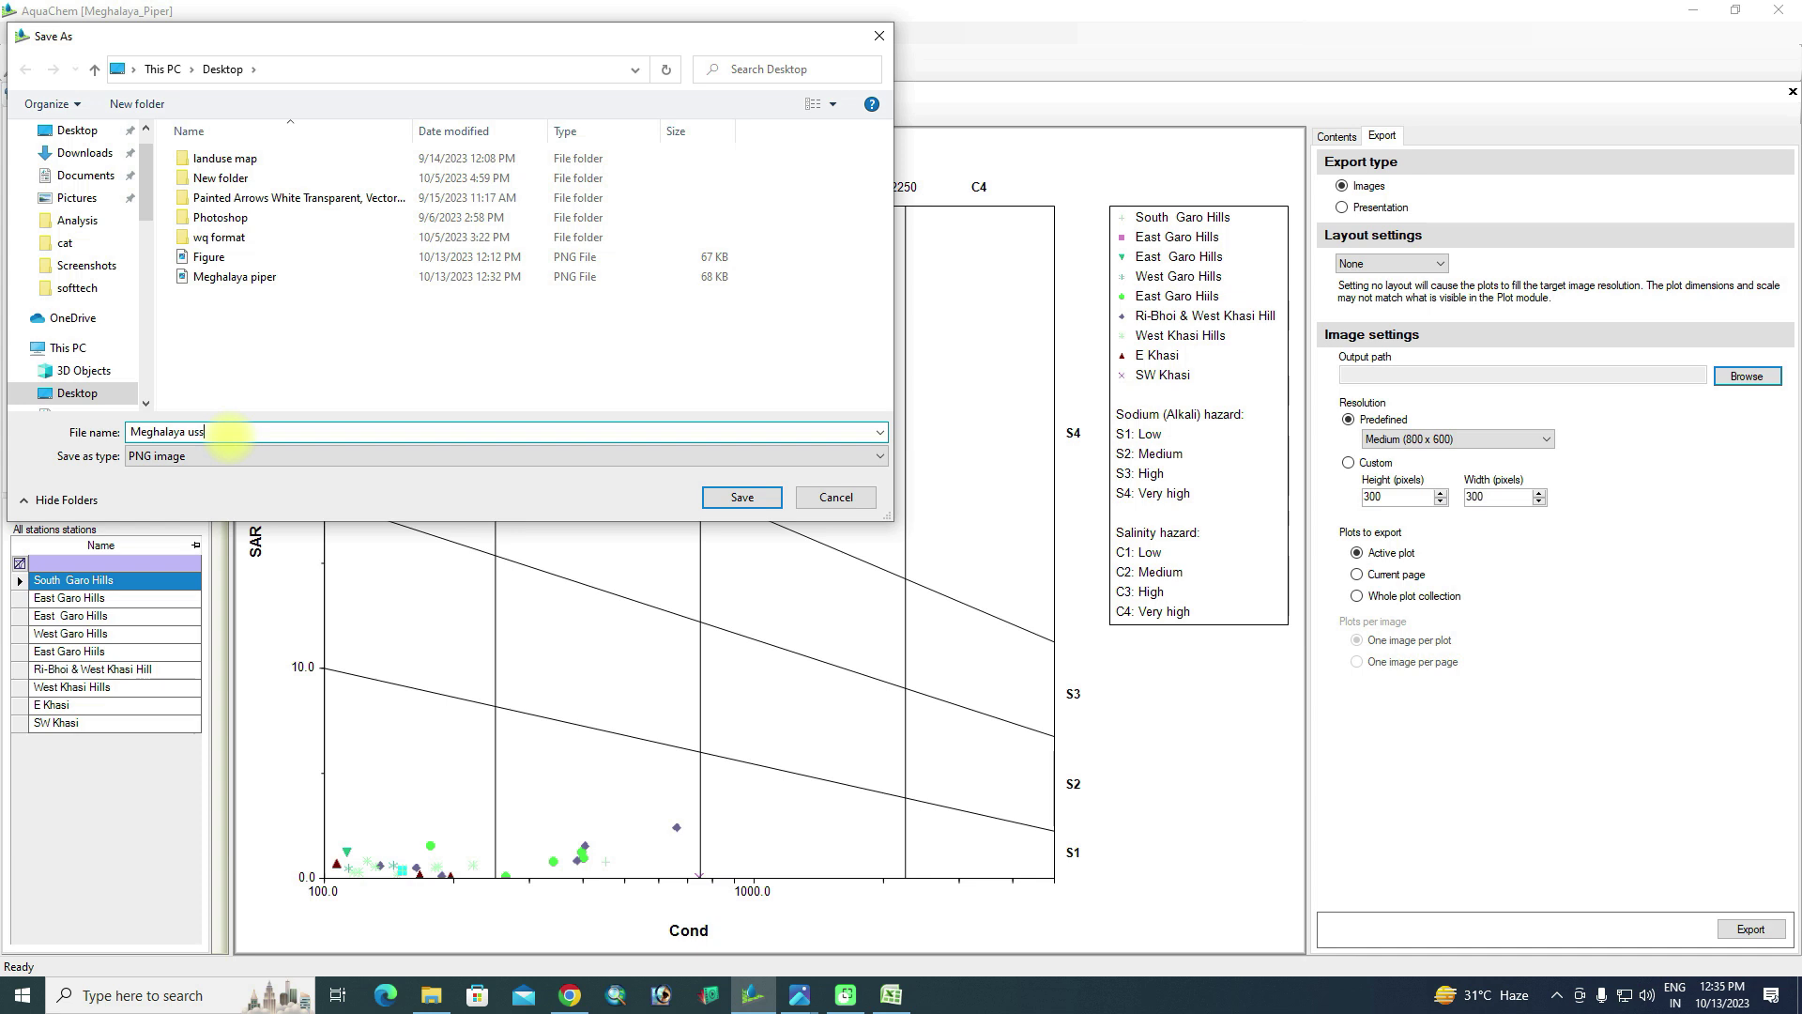
{"action": "left_click", "coordinate": [741, 496]}
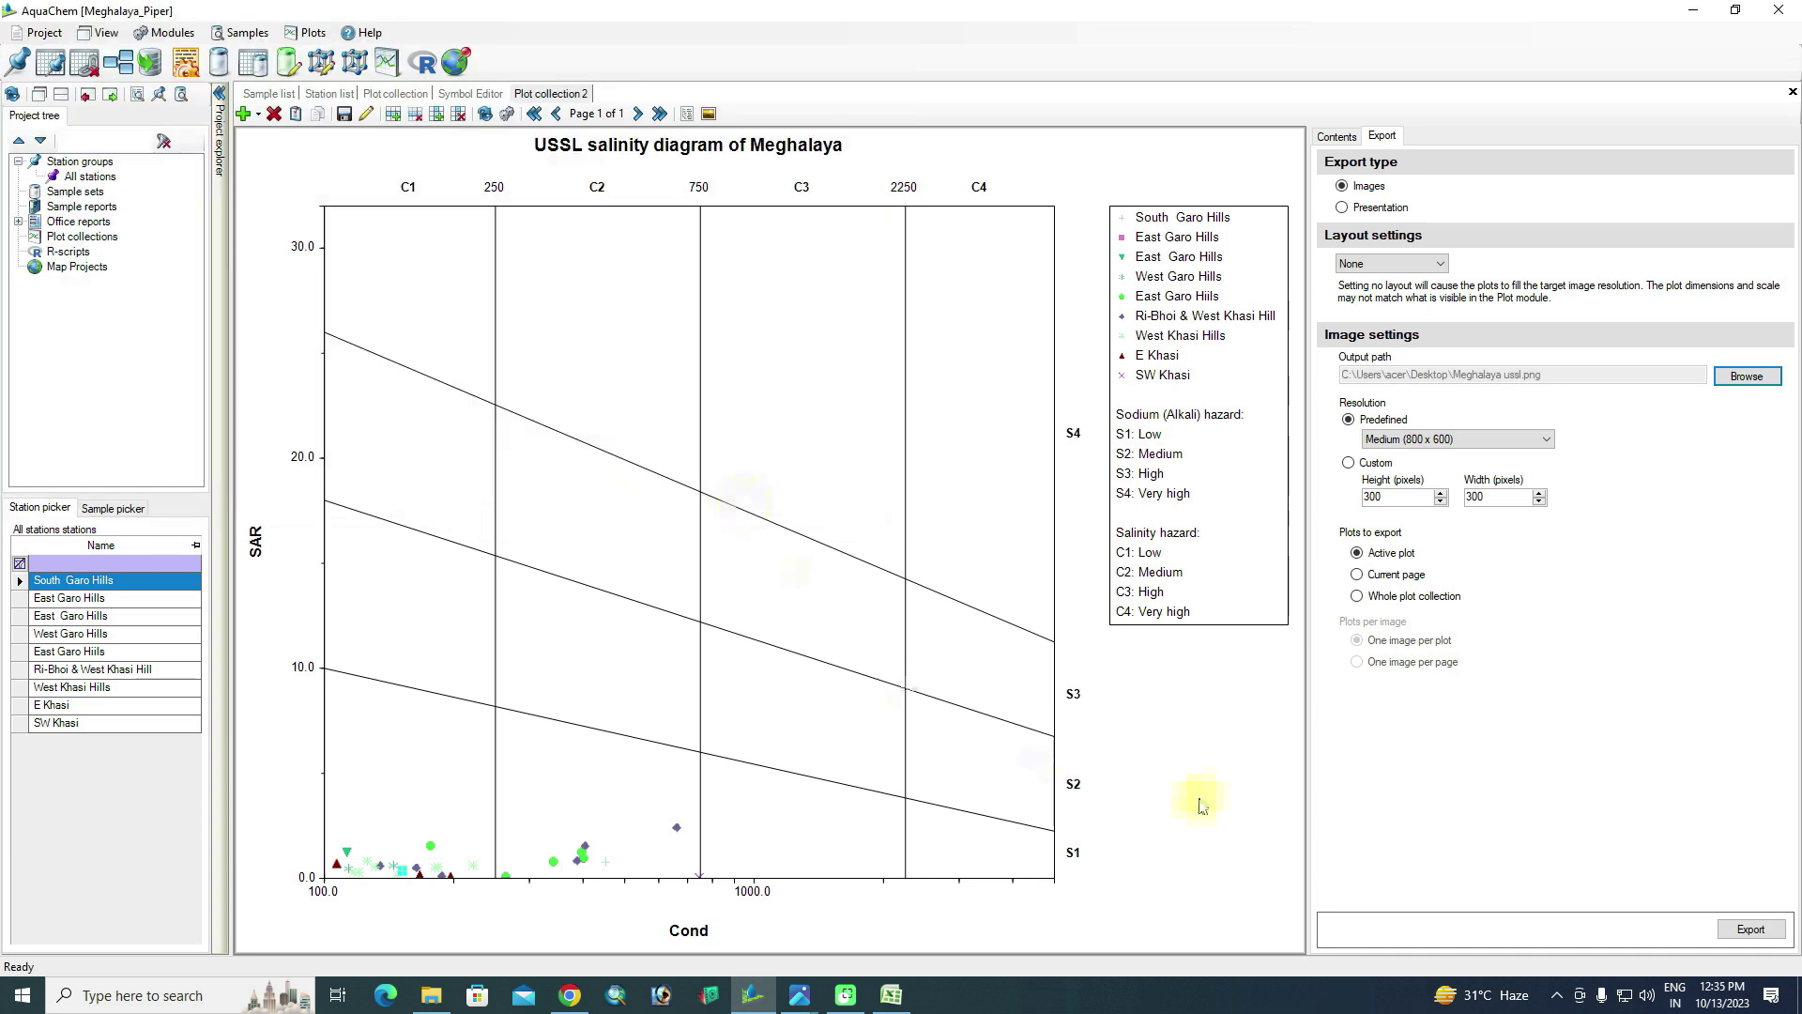
{"action": "left_click", "coordinate": [1751, 930]}
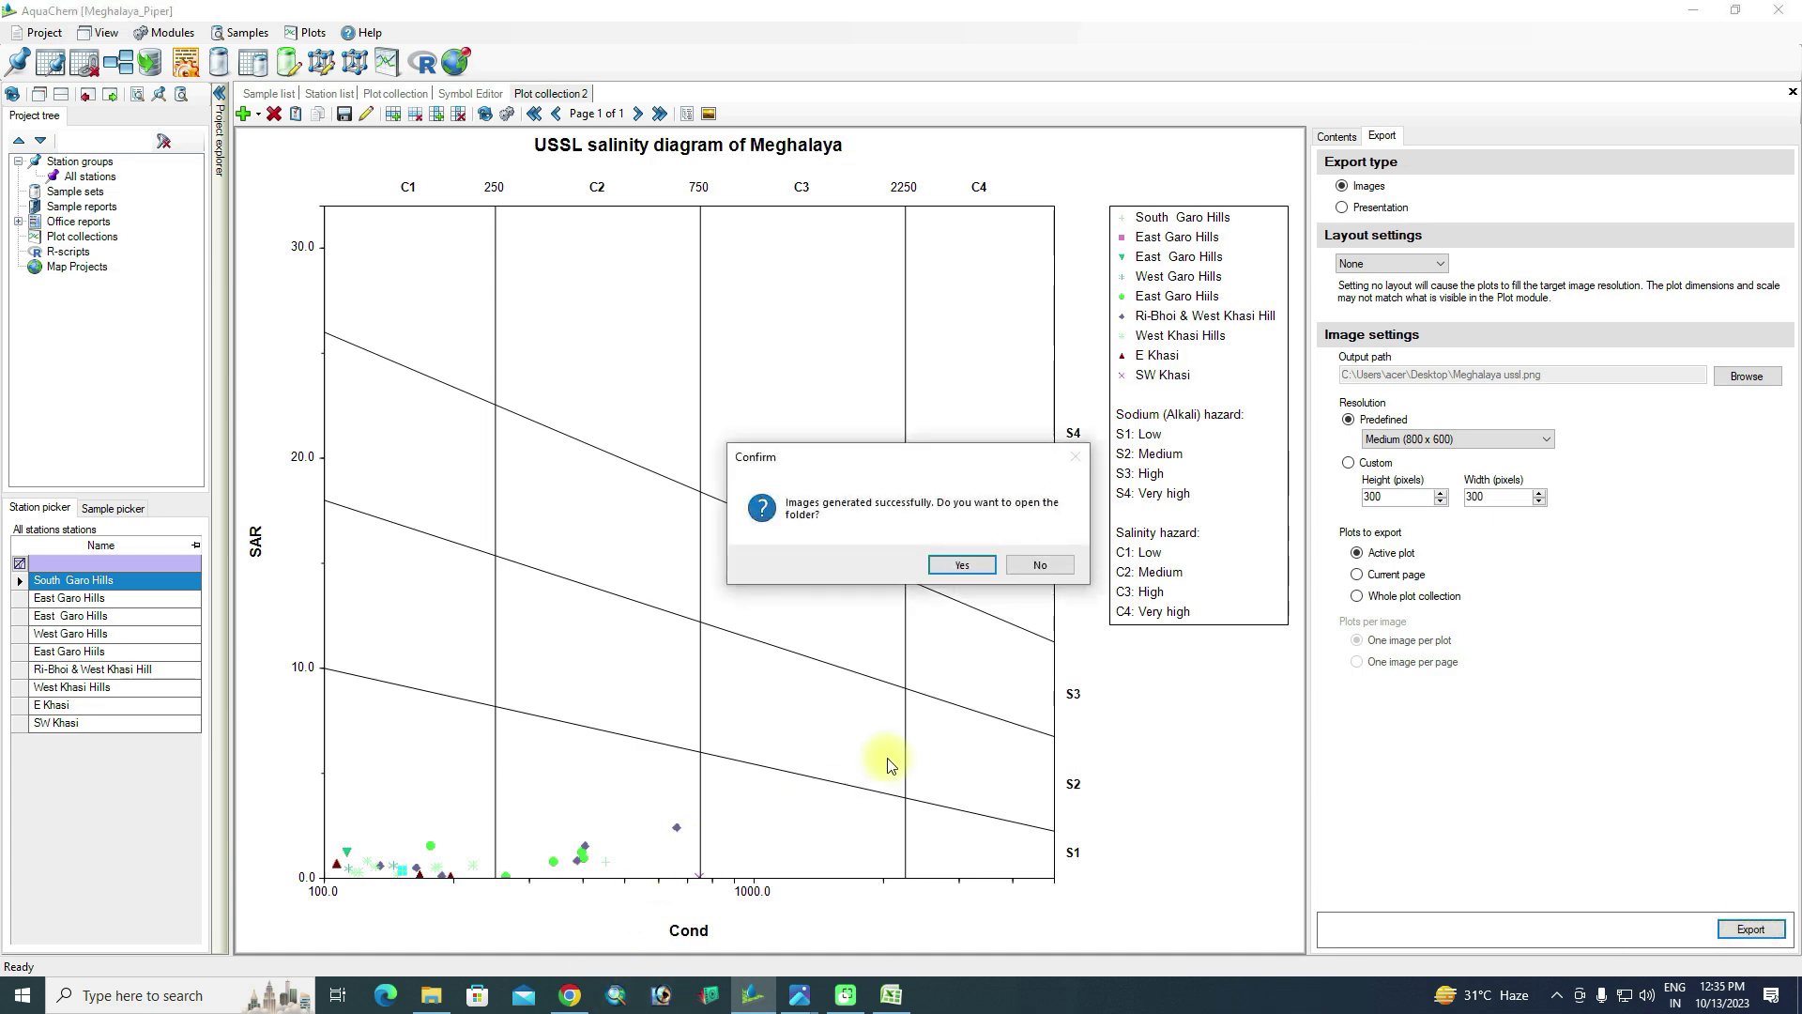
Open the export folder, refresh its file list and view the "Meghalaya ussl" image in a maximized viewer
{"action": "left_click", "coordinate": [977, 570]}
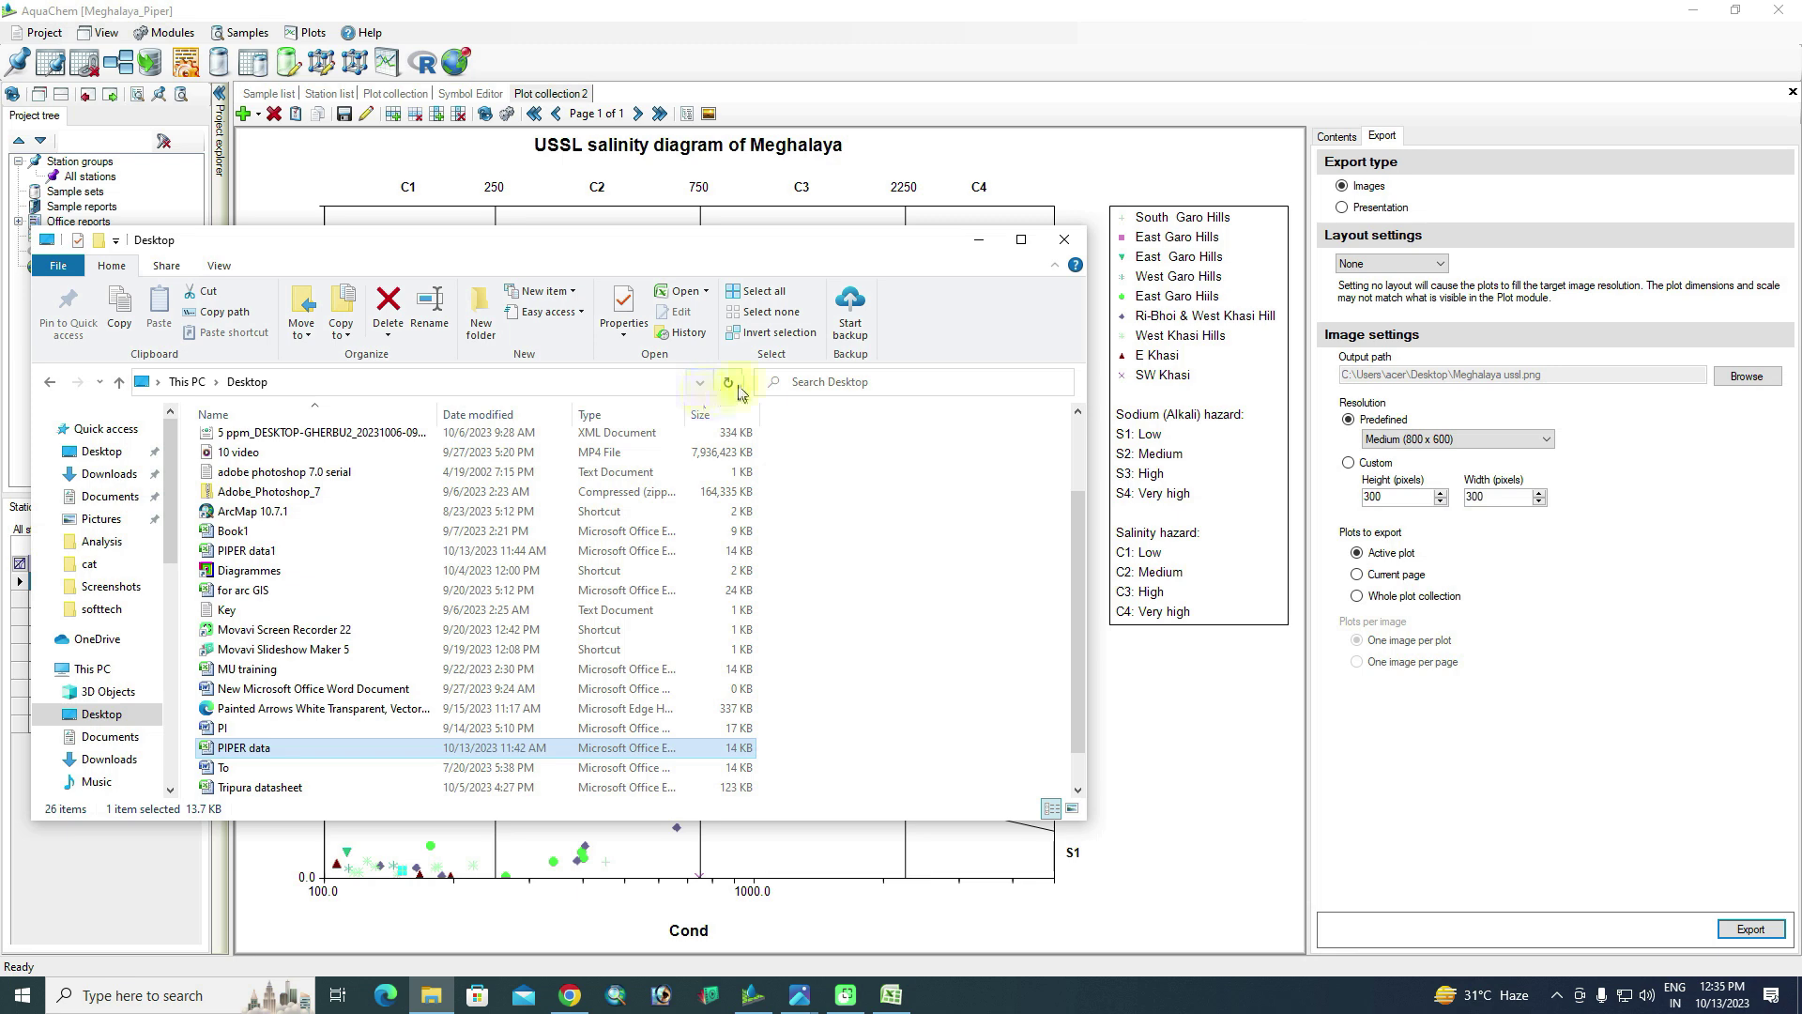
{"action": "left_click", "coordinate": [729, 385]}
{"action": "scroll", "coordinate": [458, 714], "scroll_direction": "down", "scroll_amount": 2}
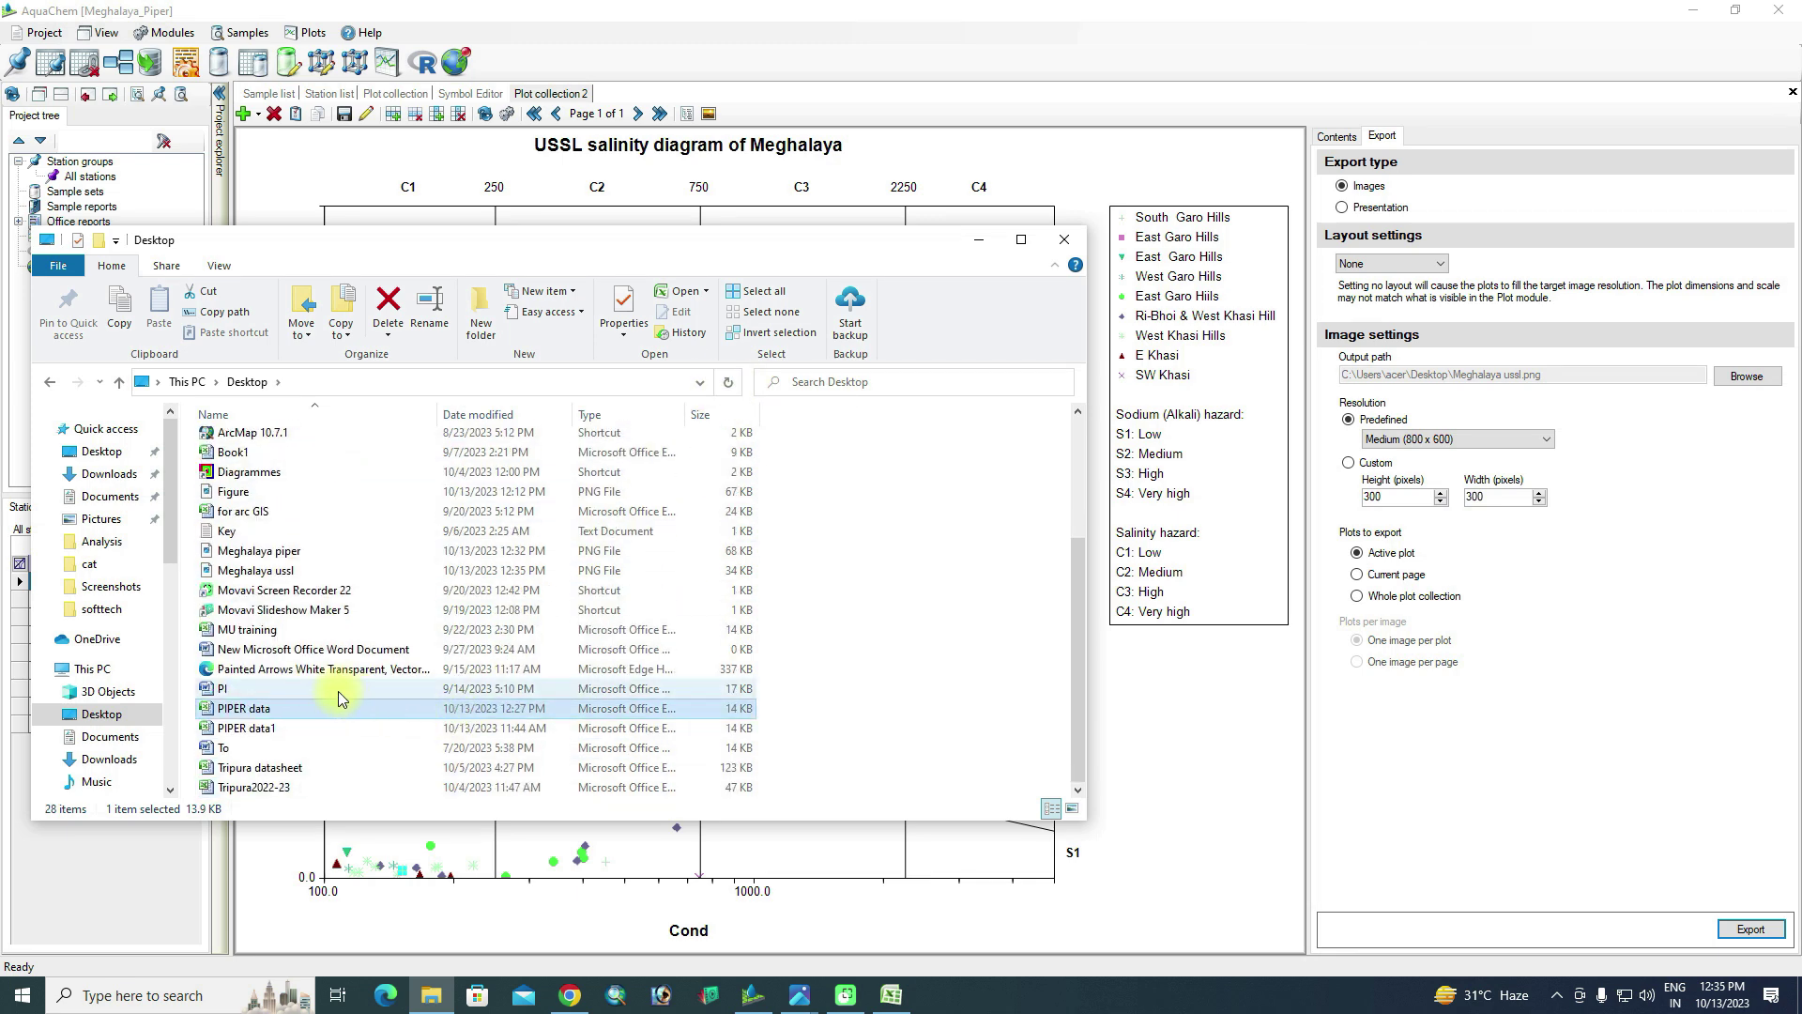
{"action": "left_click", "coordinate": [295, 573]}
{"action": "double_click", "coordinate": [296, 569]}
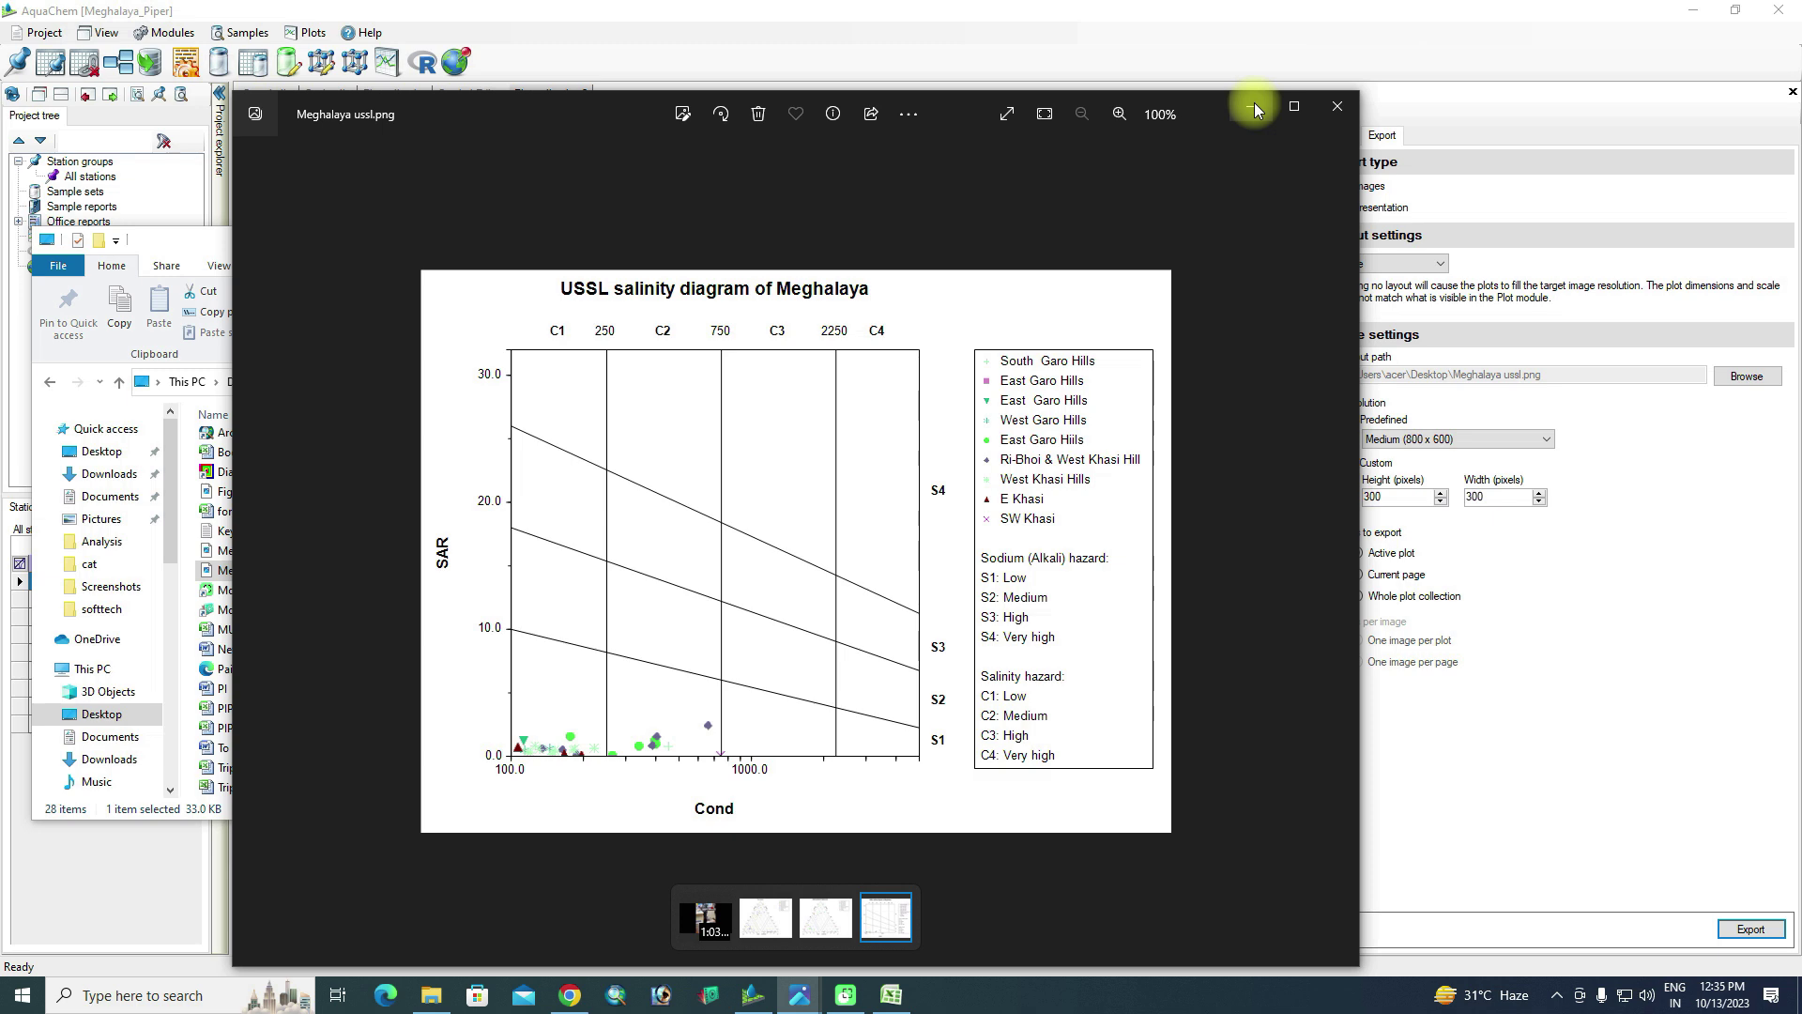
{"action": "left_click", "coordinate": [1293, 106]}
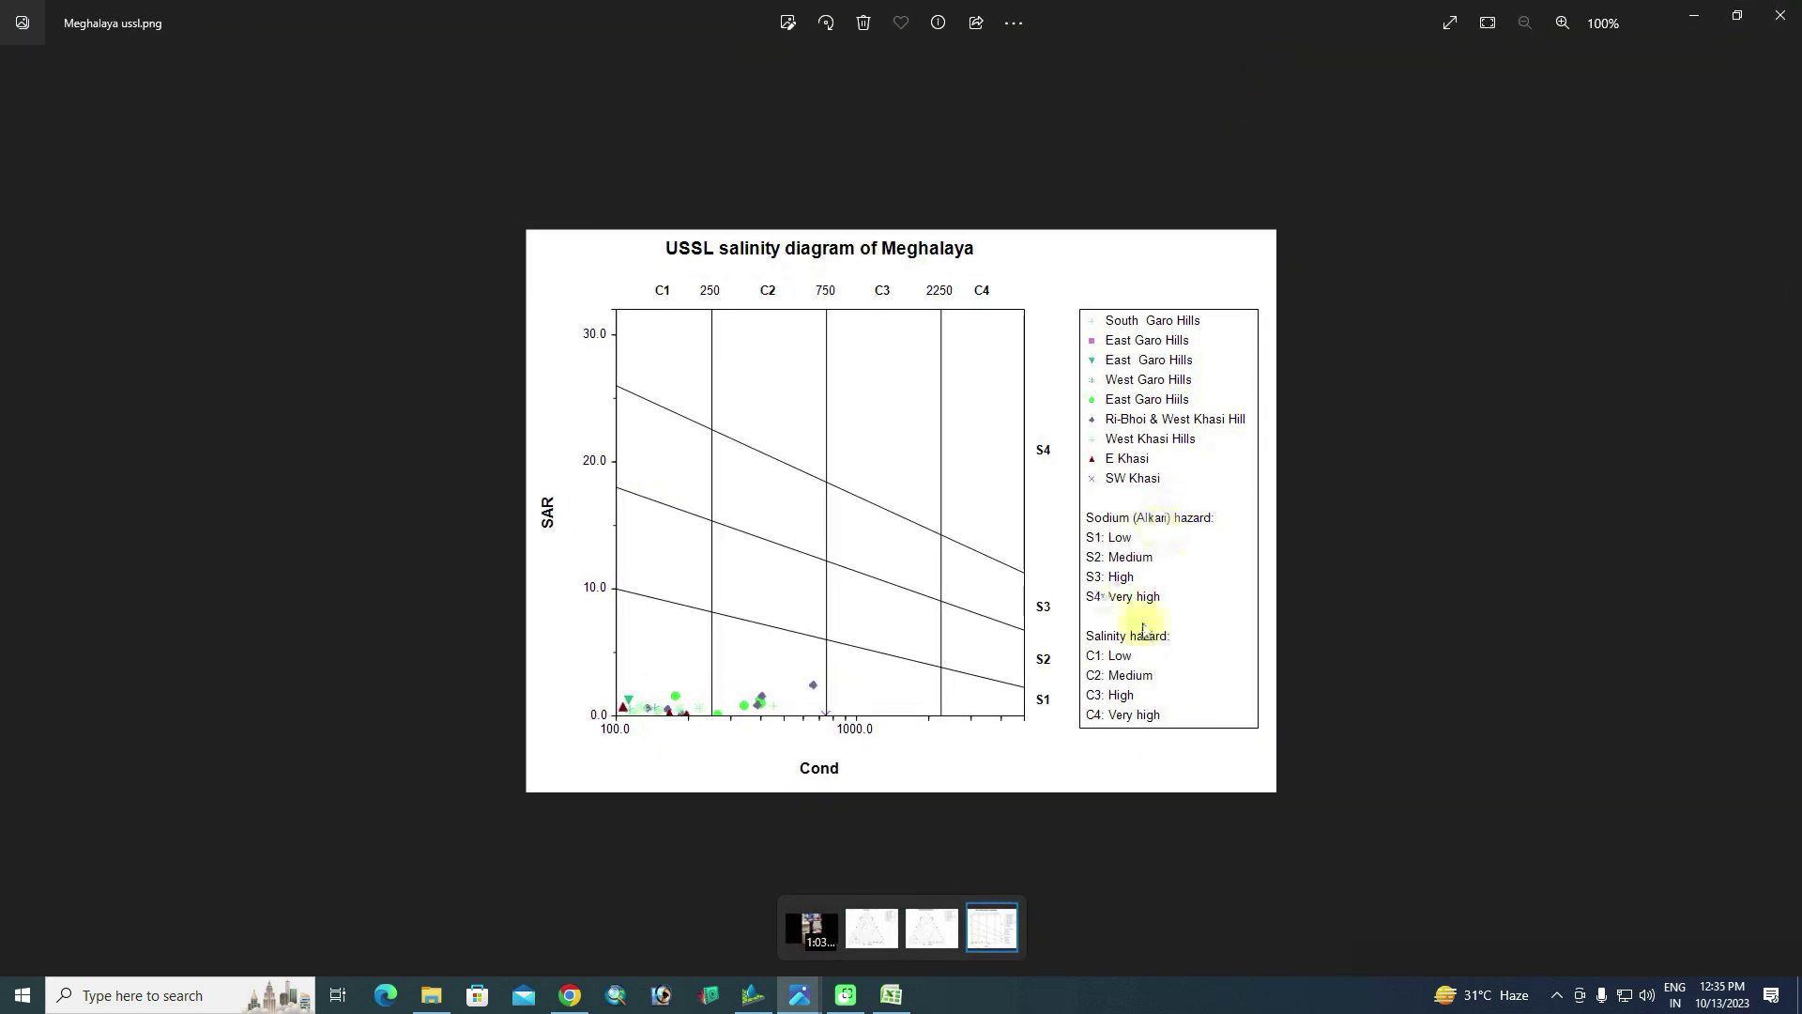